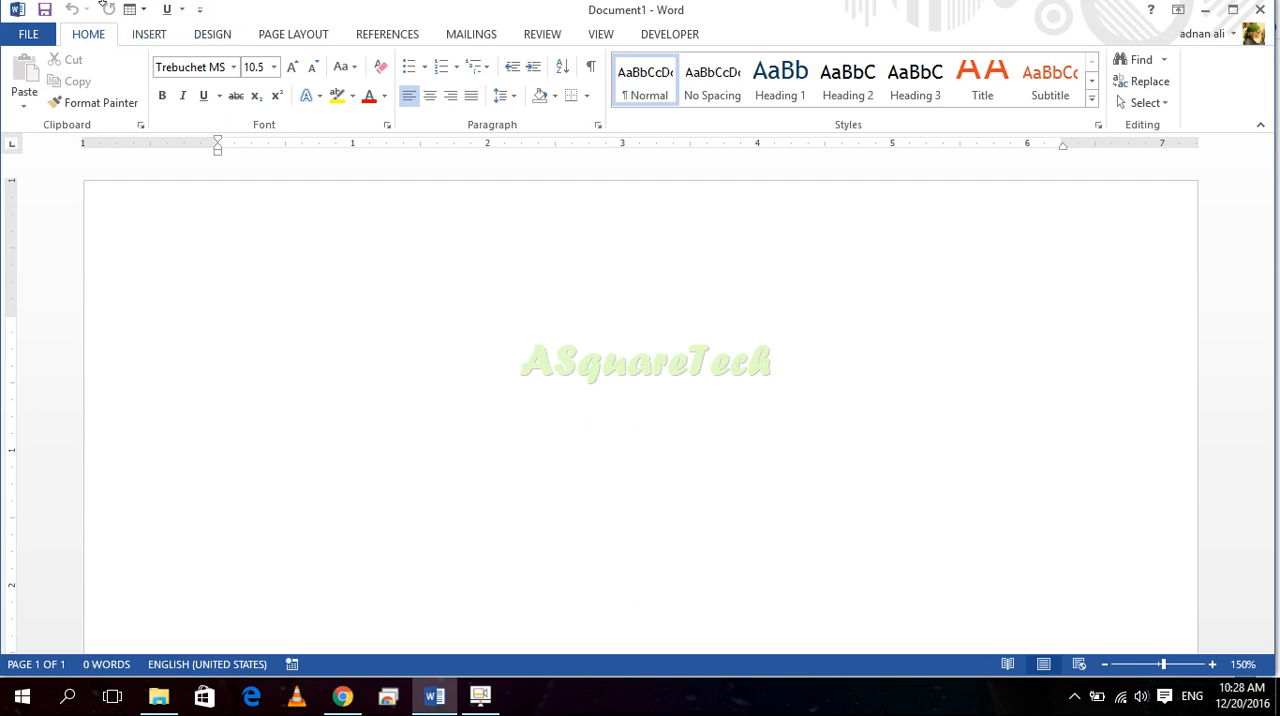
left_click(142, 36)
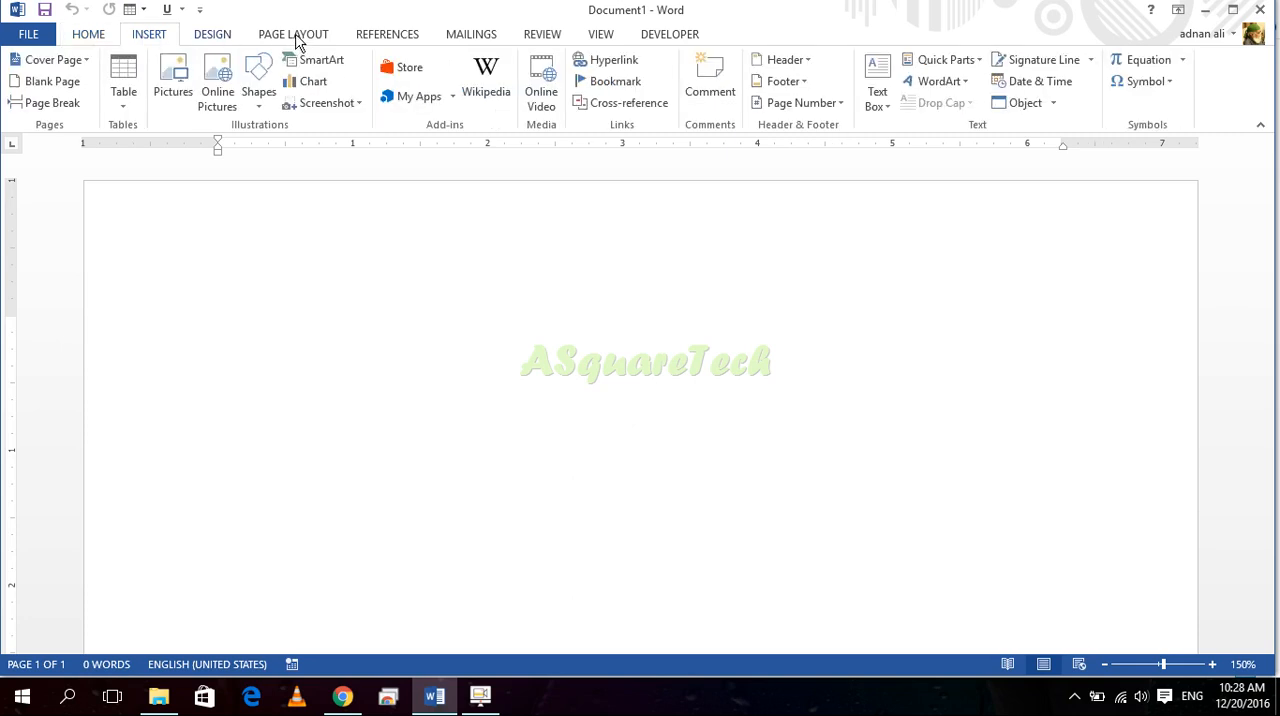
left_click(214, 35)
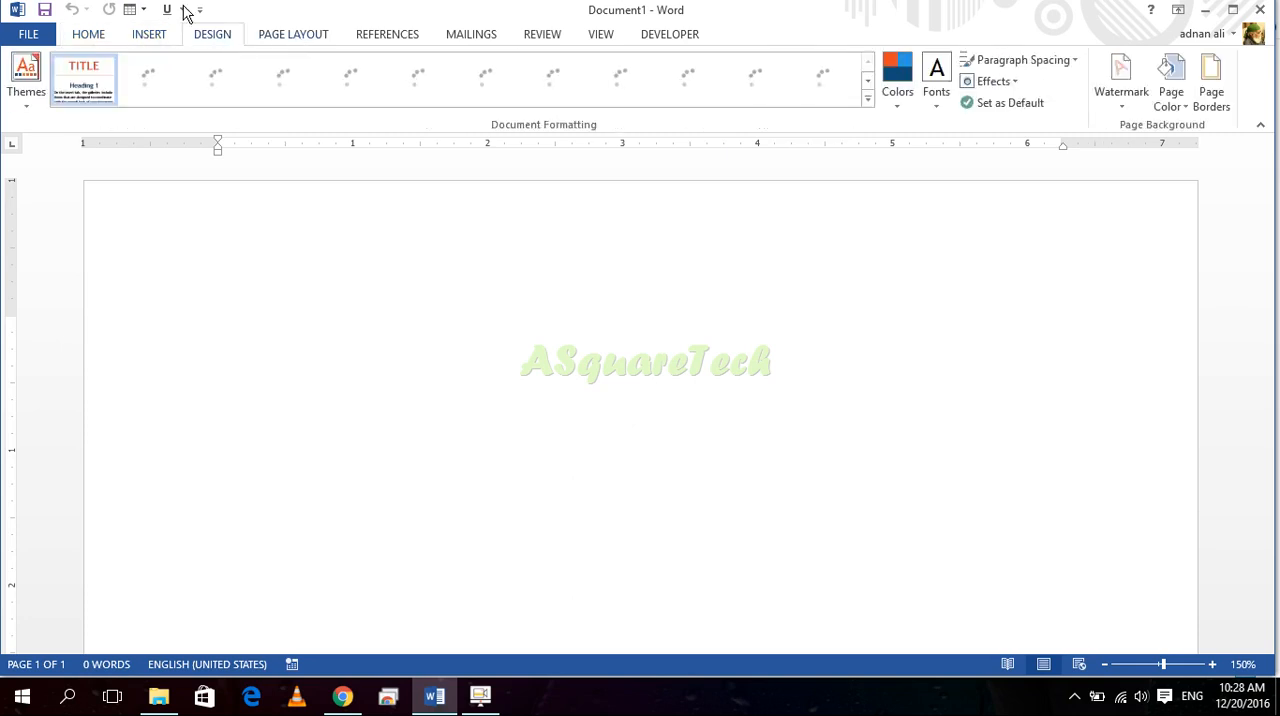
left_click(90, 35)
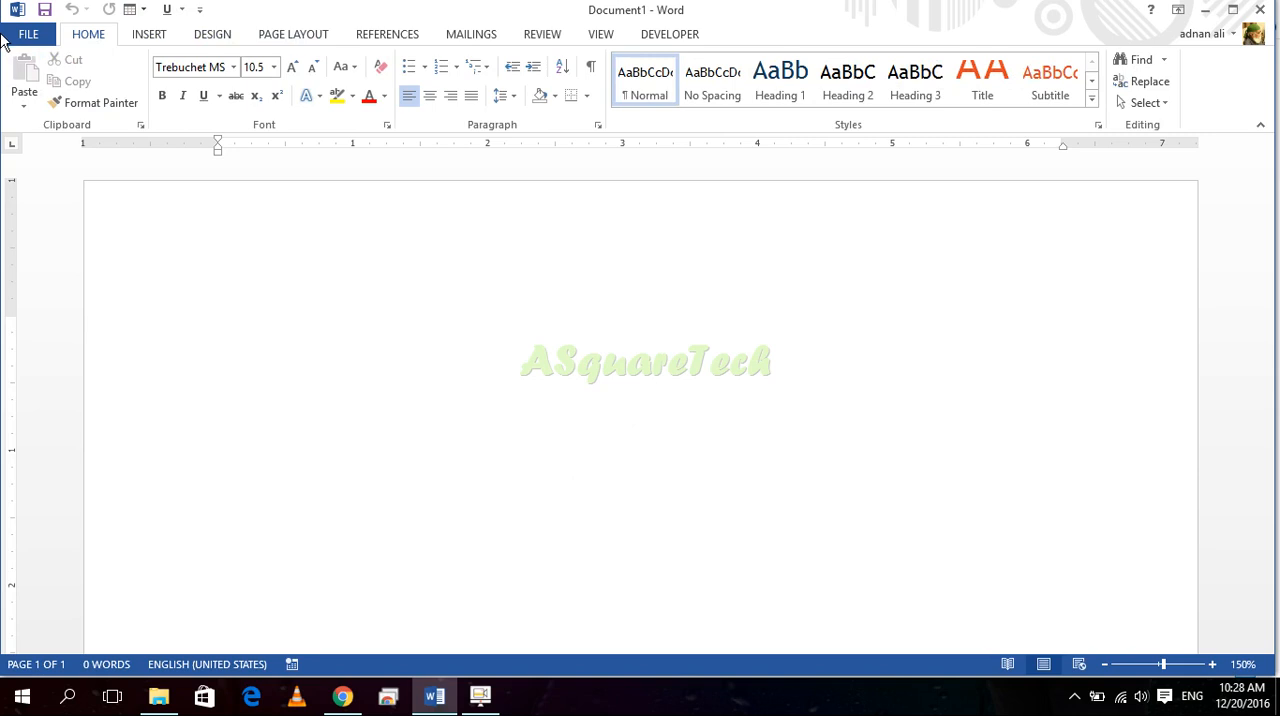
left_click(152, 40)
left_click(102, 40)
left_click(150, 40)
left_click(210, 38)
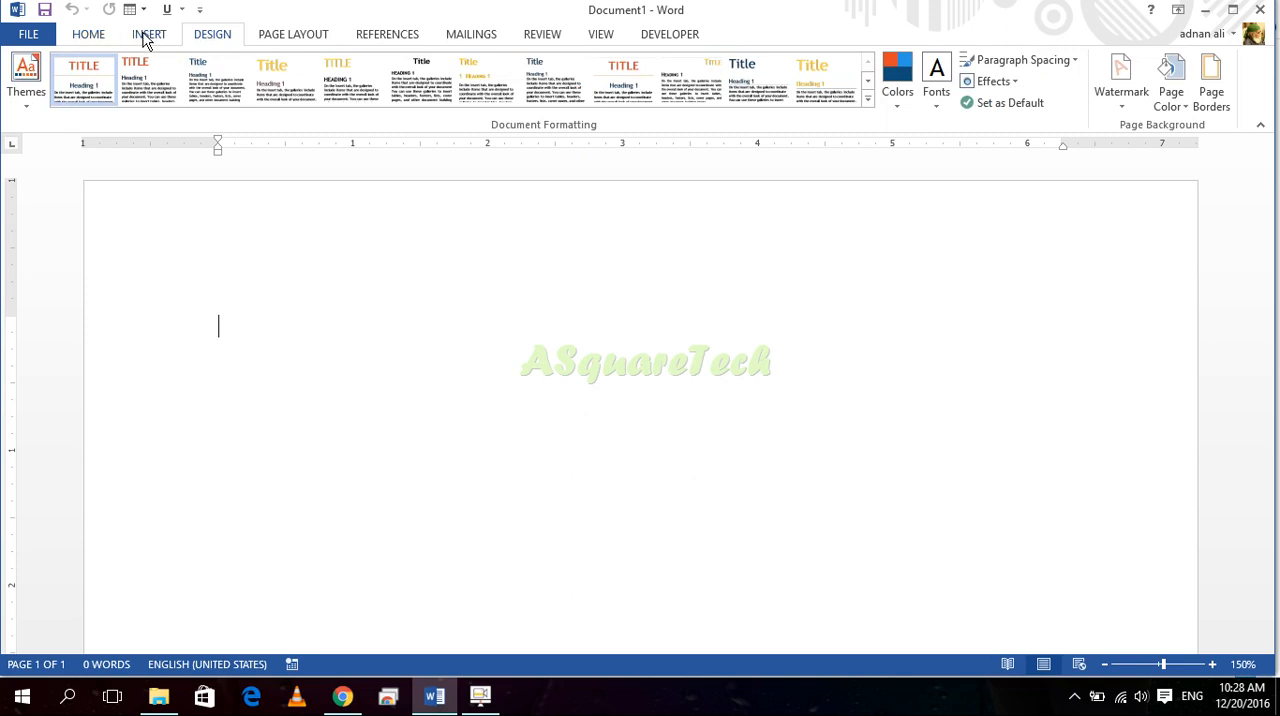
left_click(100, 38)
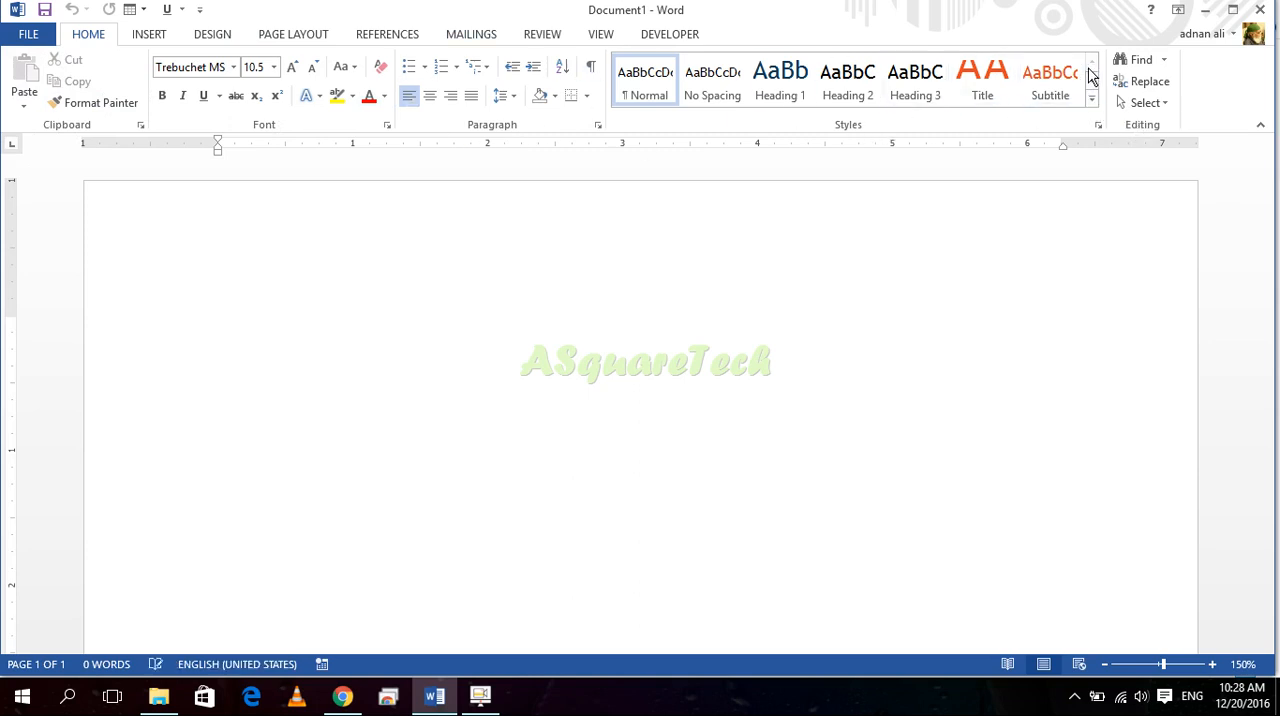
left_click(150, 34)
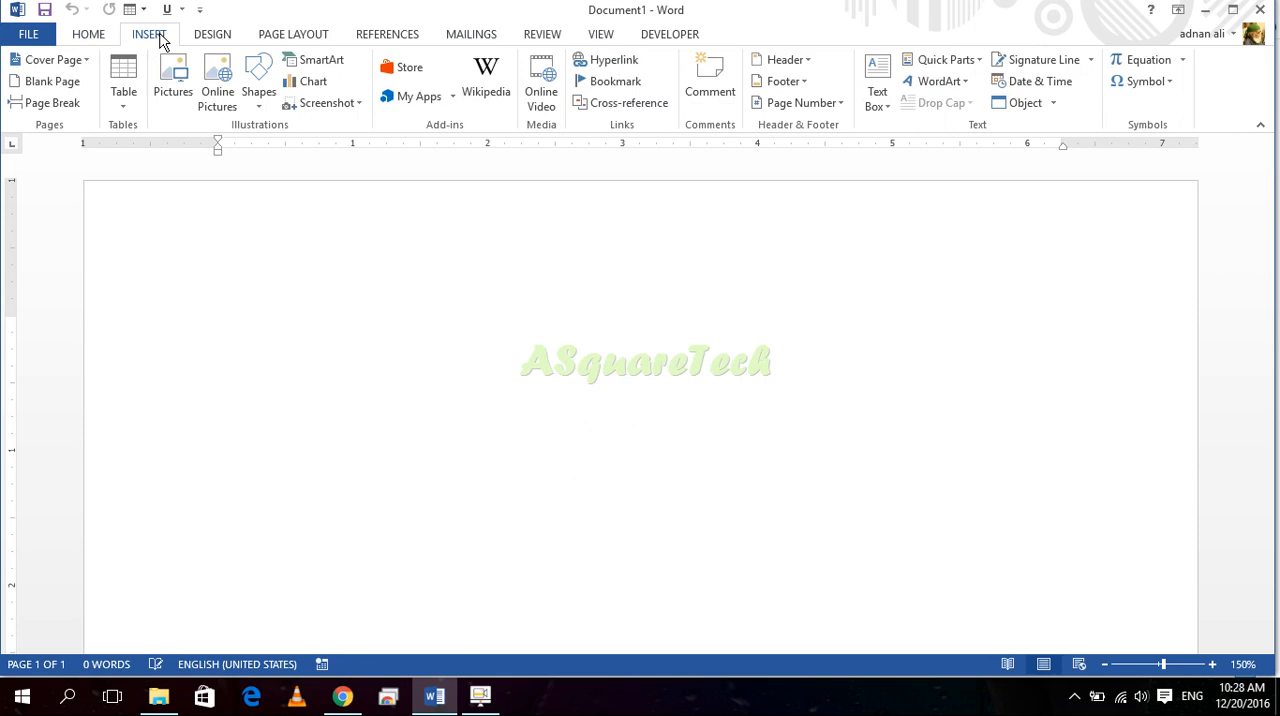
left_click(103, 36)
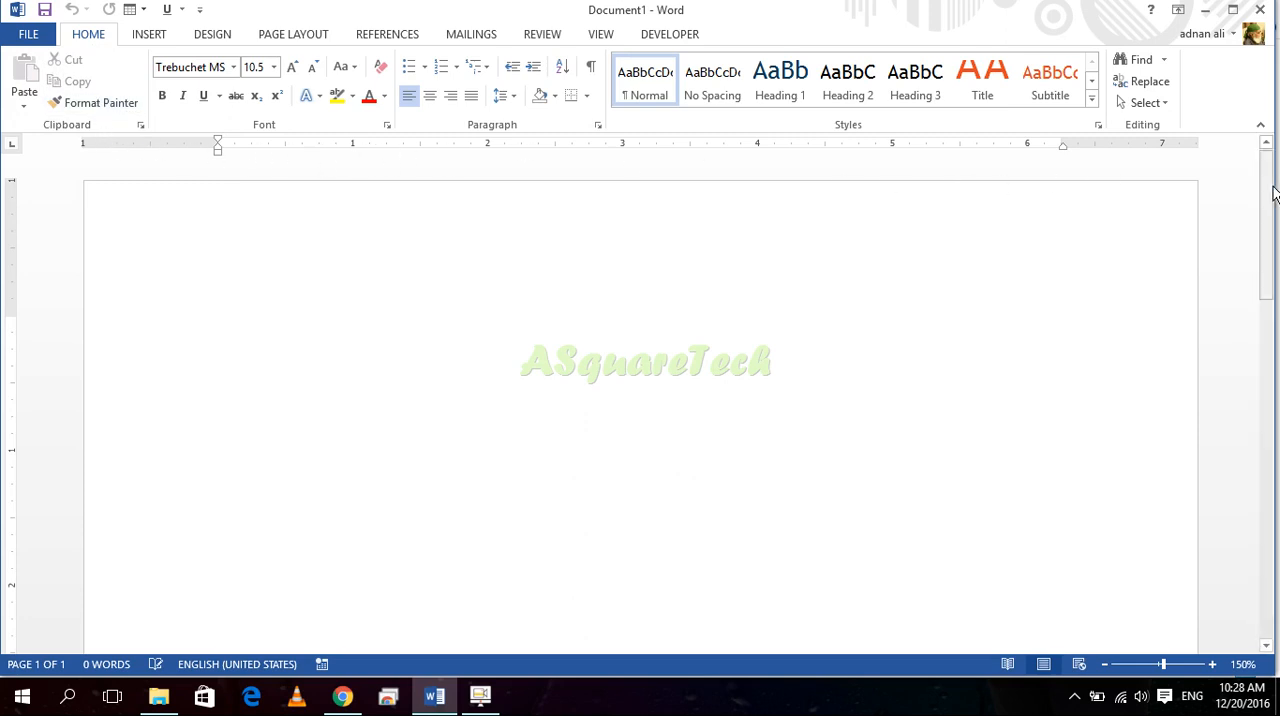
left_click_drag(1270, 205, 1266, 262)
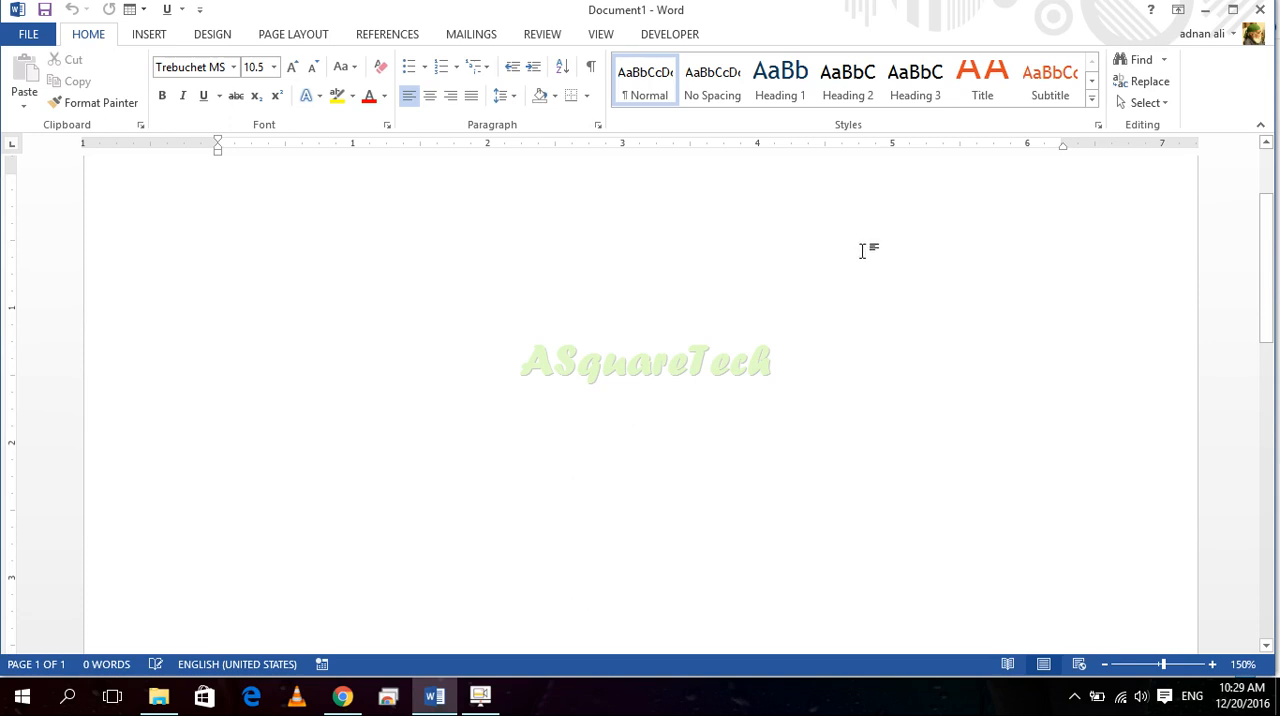
scroll(862, 251, "down", 3)
scroll(862, 251, "up", 3)
scroll(862, 251, "down", 4)
scroll(862, 251, "up", 6)
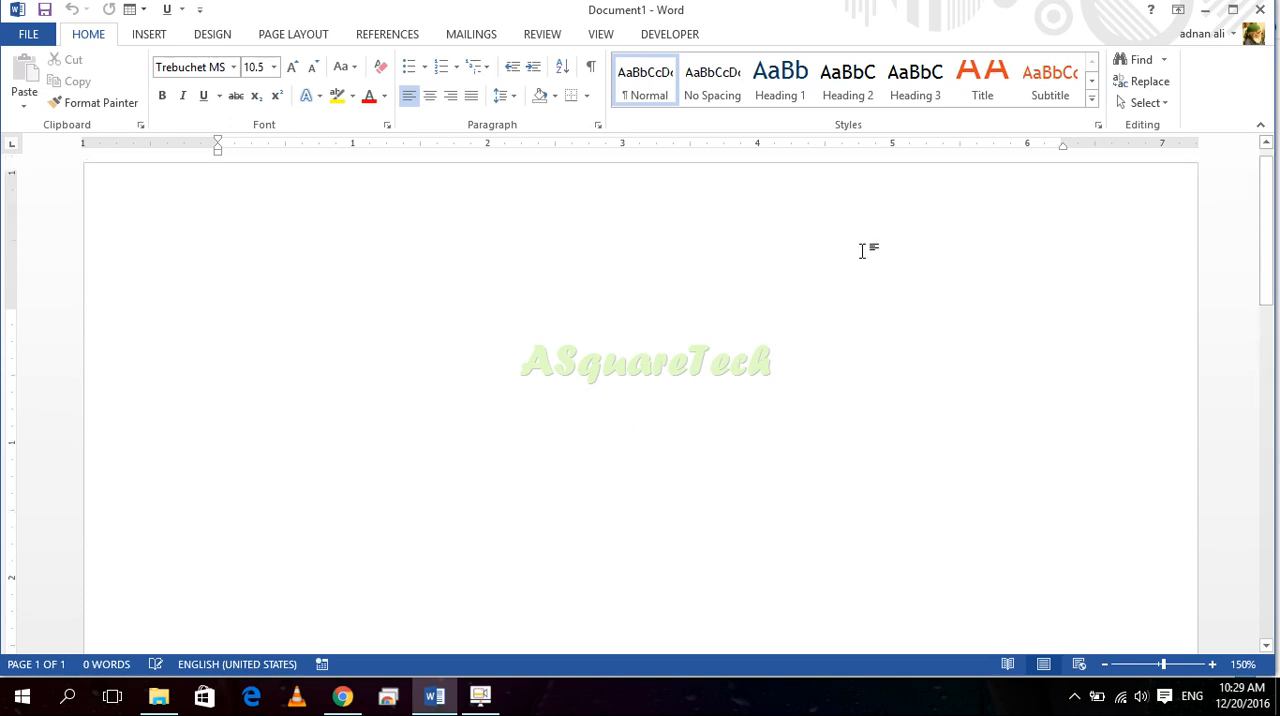
scroll(862, 251, "down", 6)
scroll(862, 251, "up", 6)
scroll(862, 251, "down", 5)
scroll(862, 251, "up", 4)
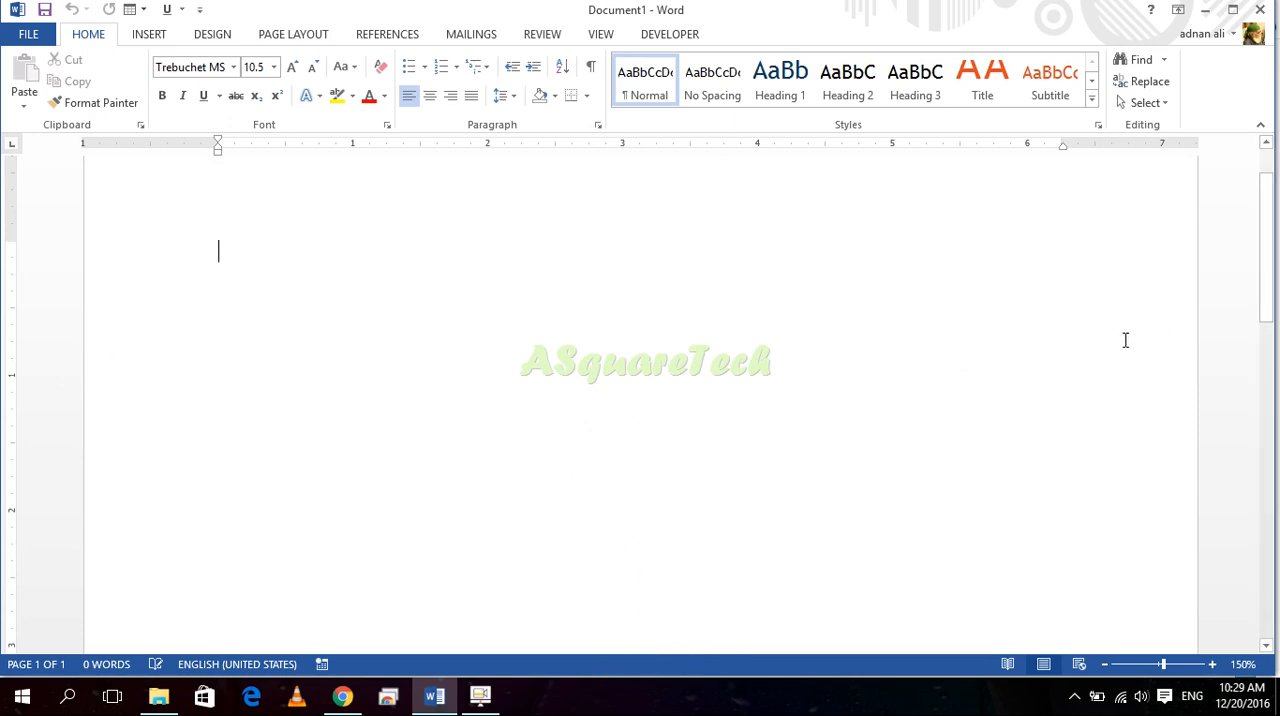
scroll(1226, 405, "up", 14)
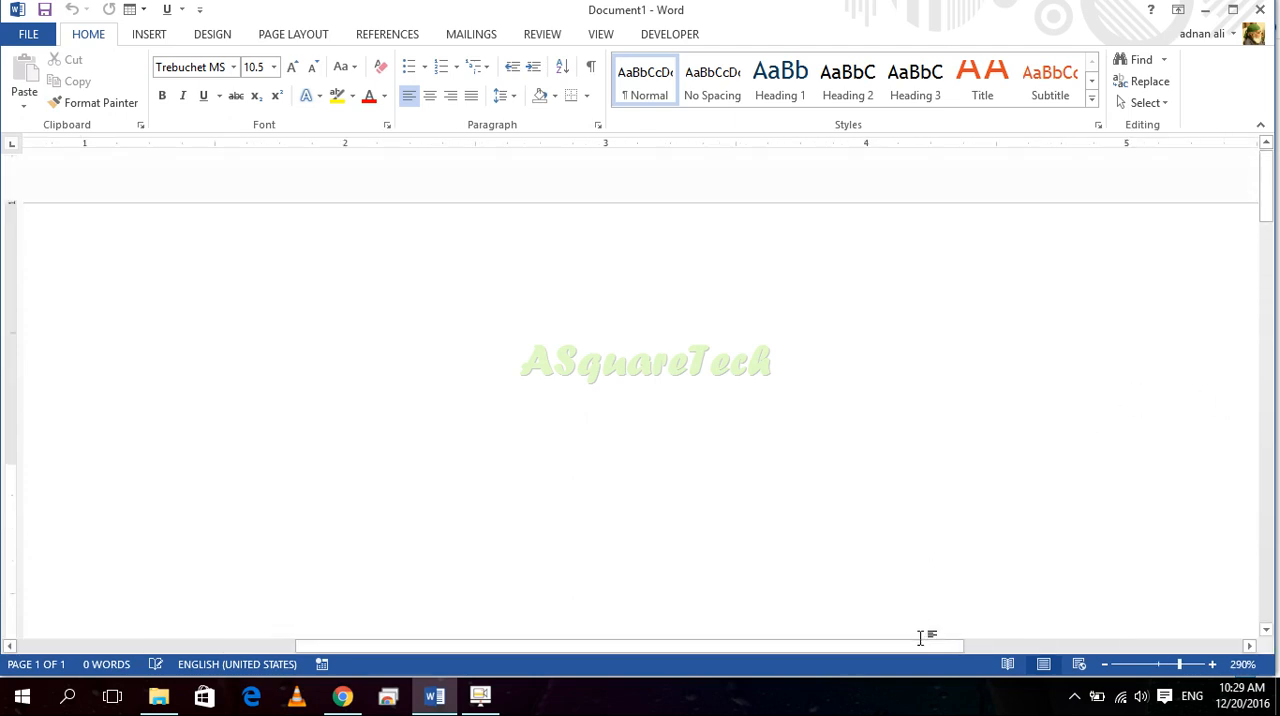
Step: Zoom the blank page in and out and set the zoom to 100%
left_click_drag(906, 646, 997, 600)
scroll(985, 465, "down", 3)
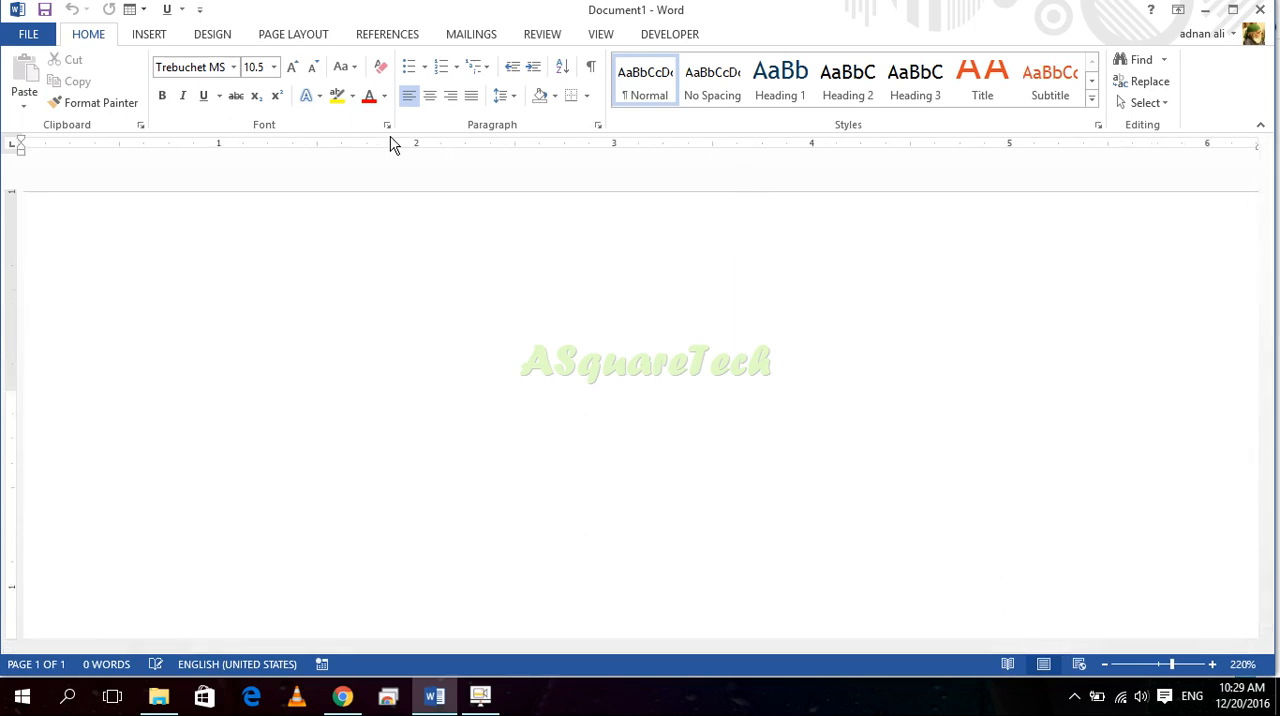
scroll(425, 171, "down", 3)
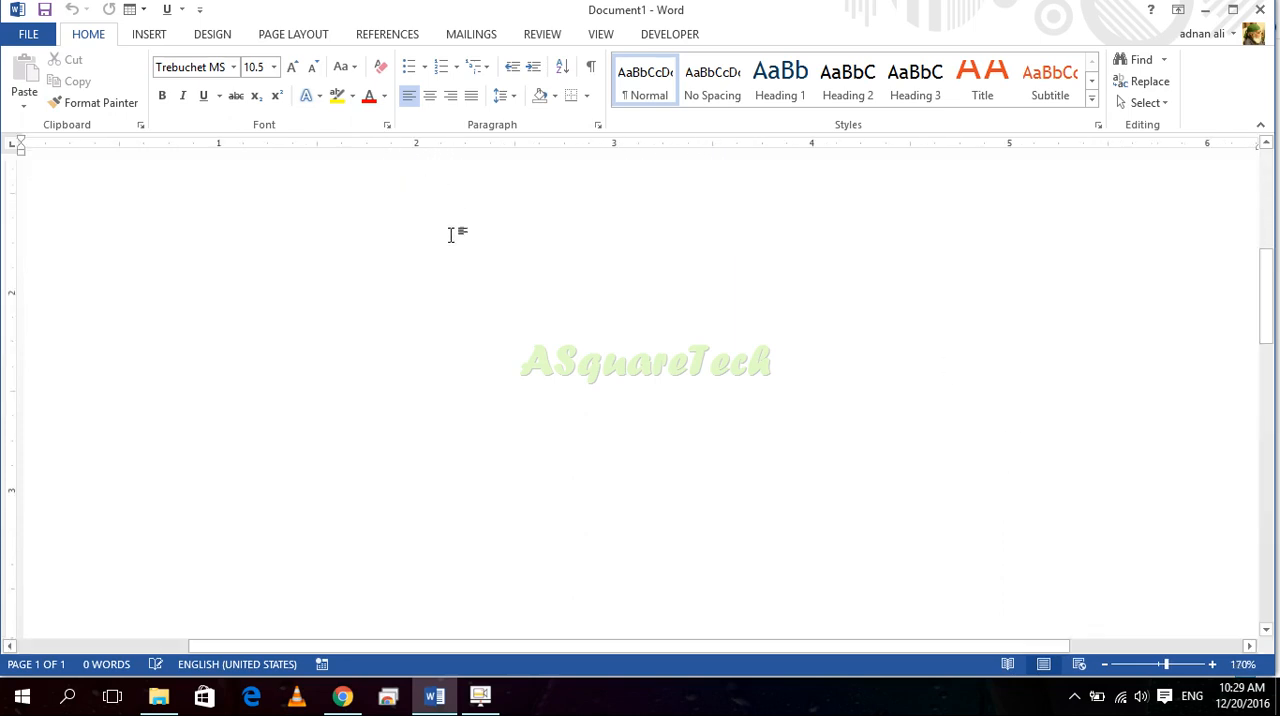
scroll(449, 323, "down", 8)
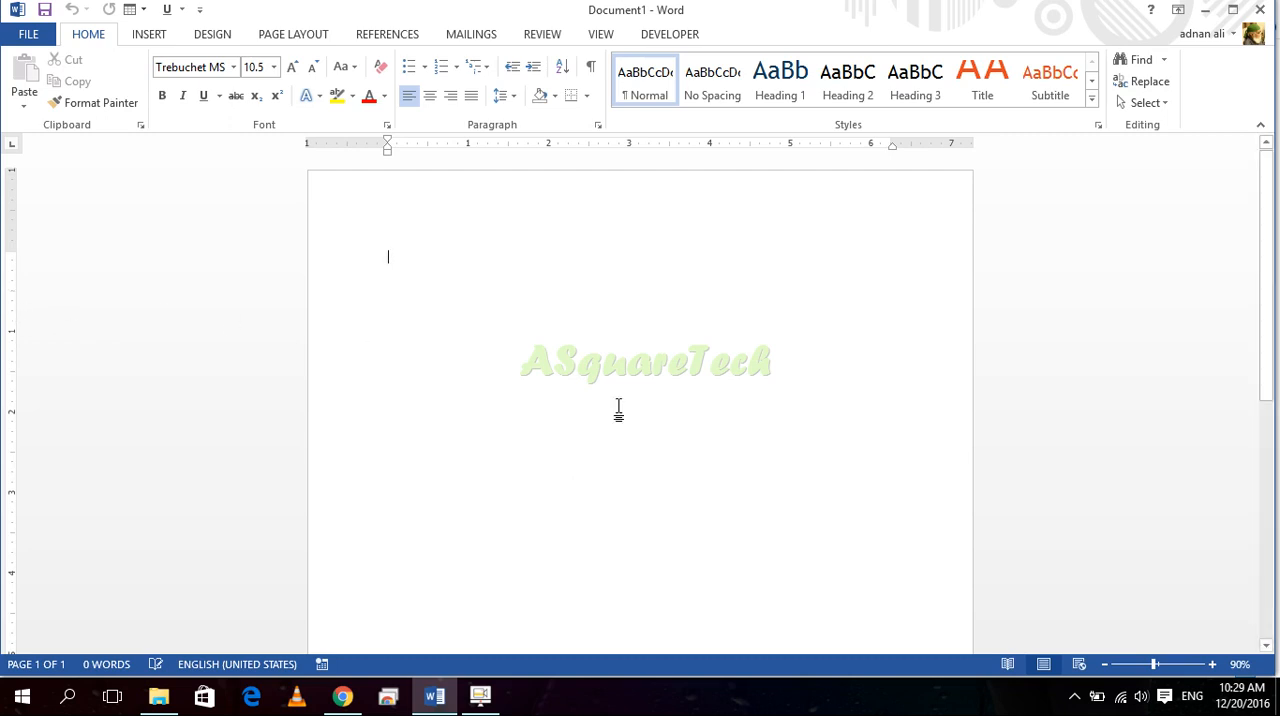
left_click(1212, 664)
left_click(1212, 664)
left_click(1212, 664)
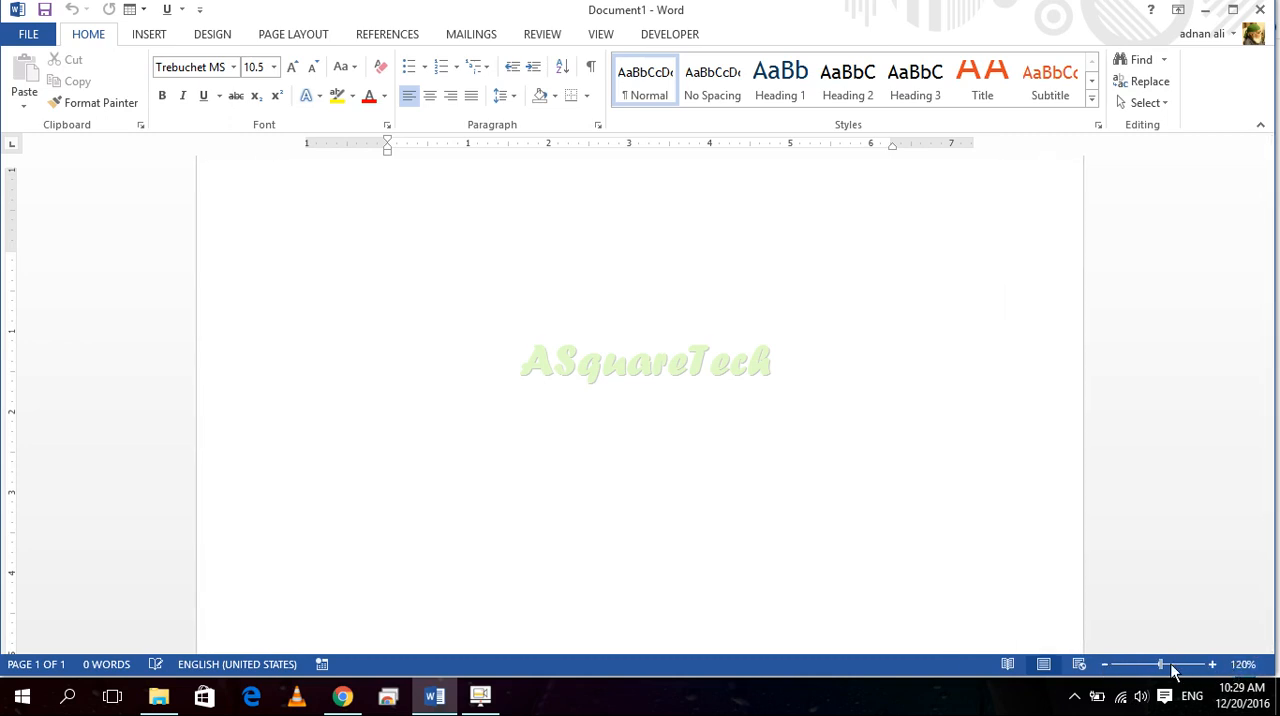
left_click(1104, 664)
left_click(1104, 664)
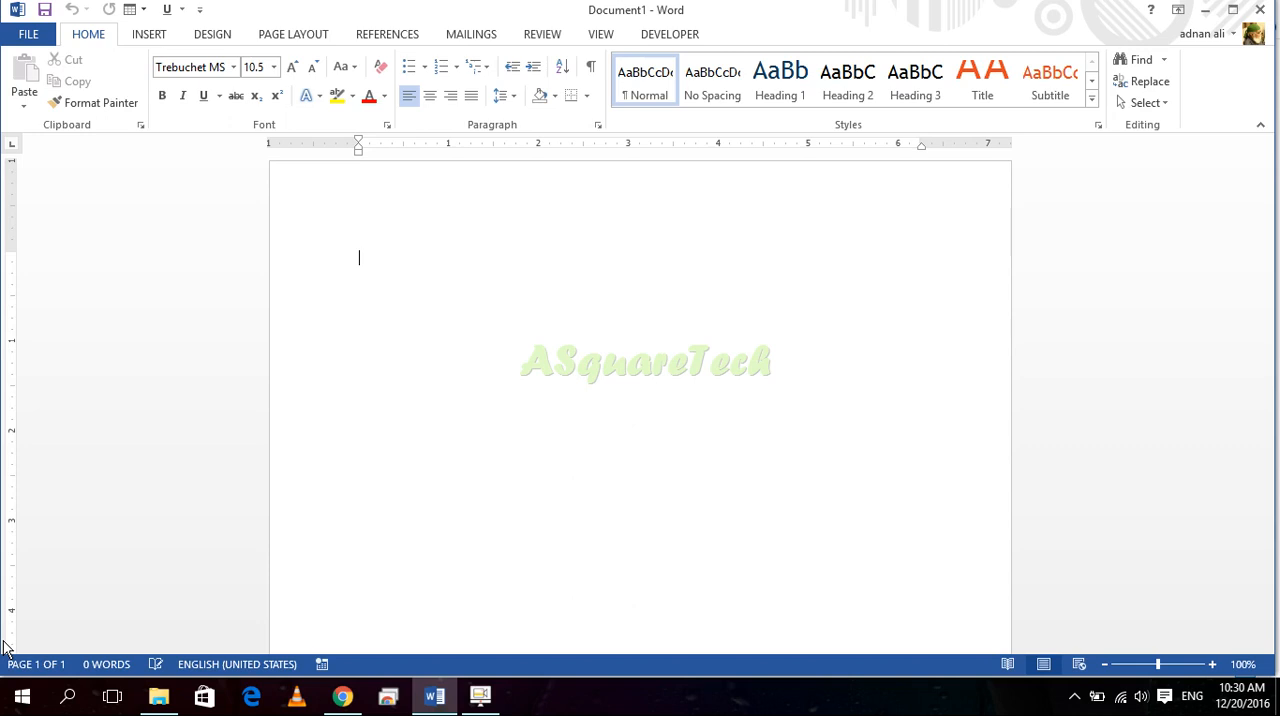
type("Sdjfh sdhf")
key("BackSpace")
key("BackSpace")
key("BackSpace")
key("BackSpace")
key("BackSpace")
key("BackSpace")
key("BackSpace")
key("BackSpace")
key("BackSpace")
key("BackSpace")
Step: Generate sample paragraphs in the blank document with the =rand() formula
type("=ra")
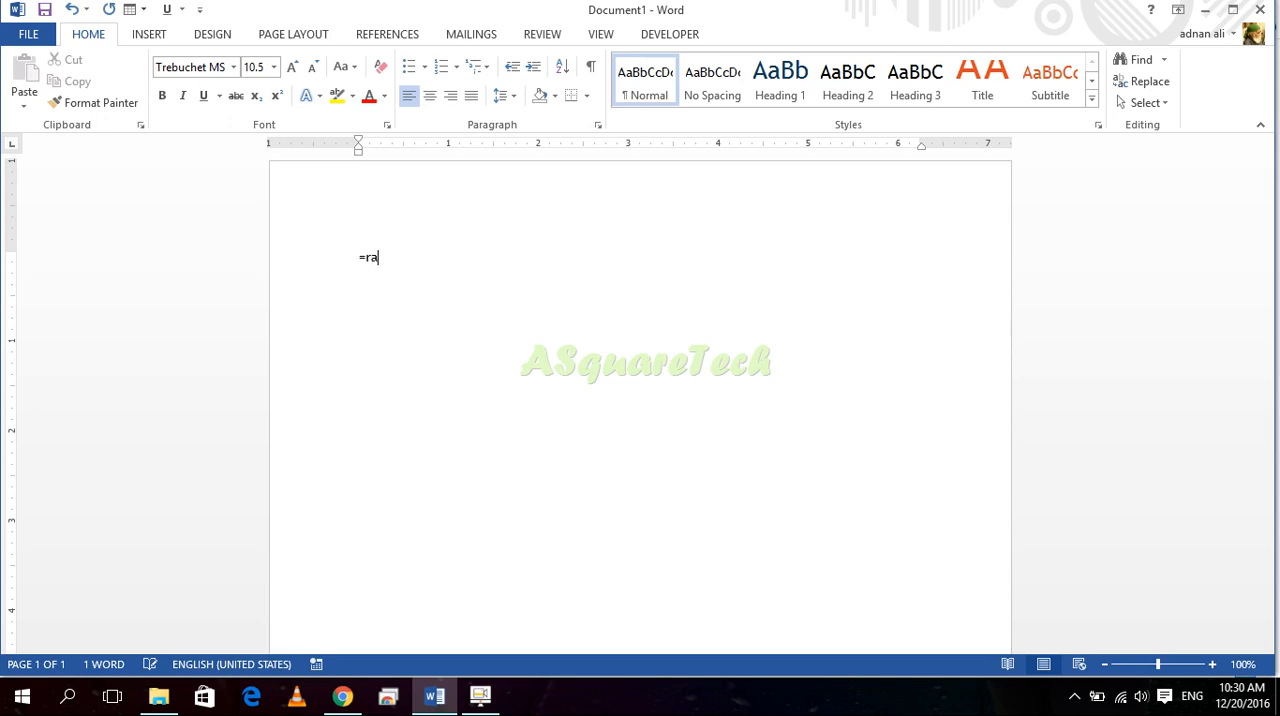
type("nd()")
key("Return")
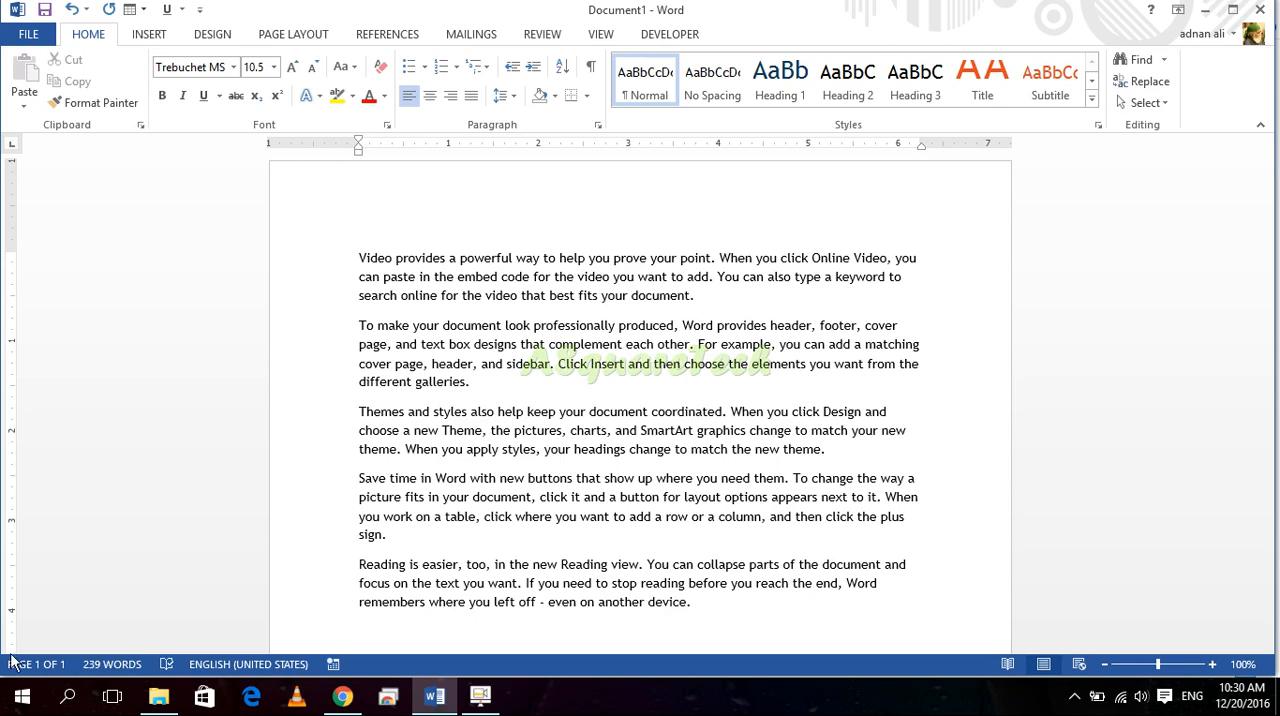
Step: Undo the generated sample text and run the =rand() formula again
key("ctrl+z")
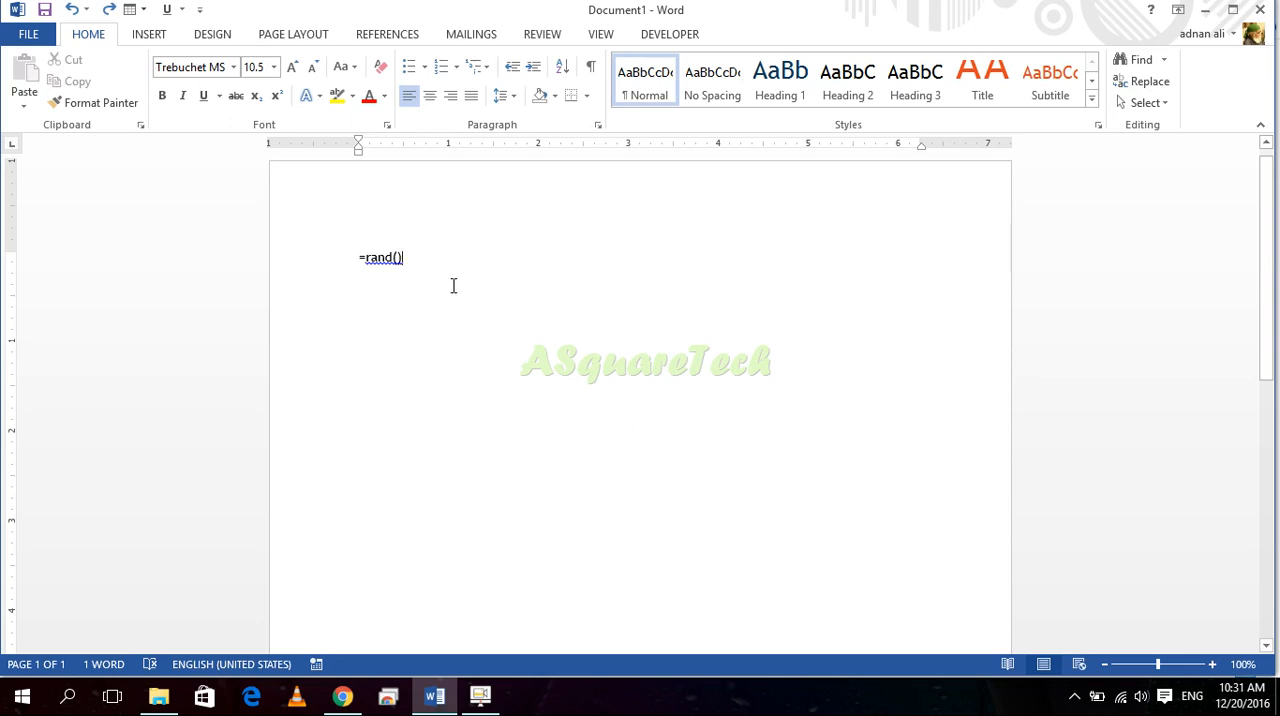
scroll(453, 286, "up", 7, "ctrl")
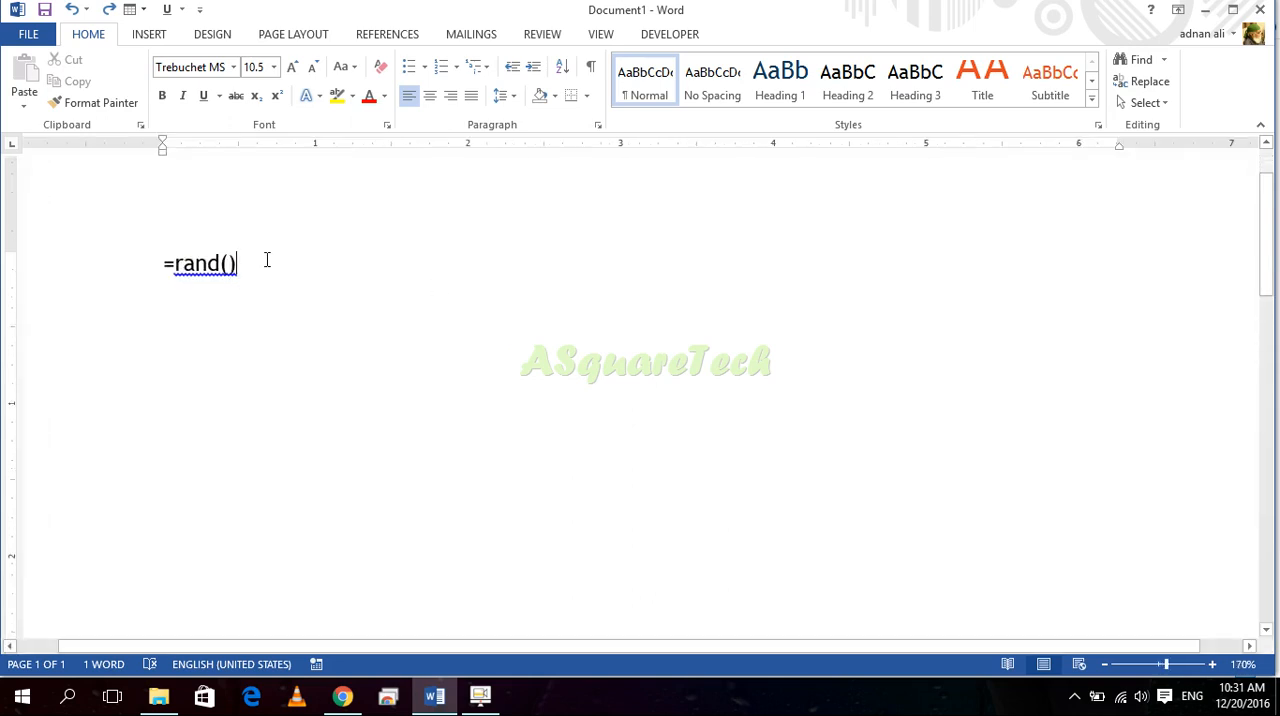
key("Return")
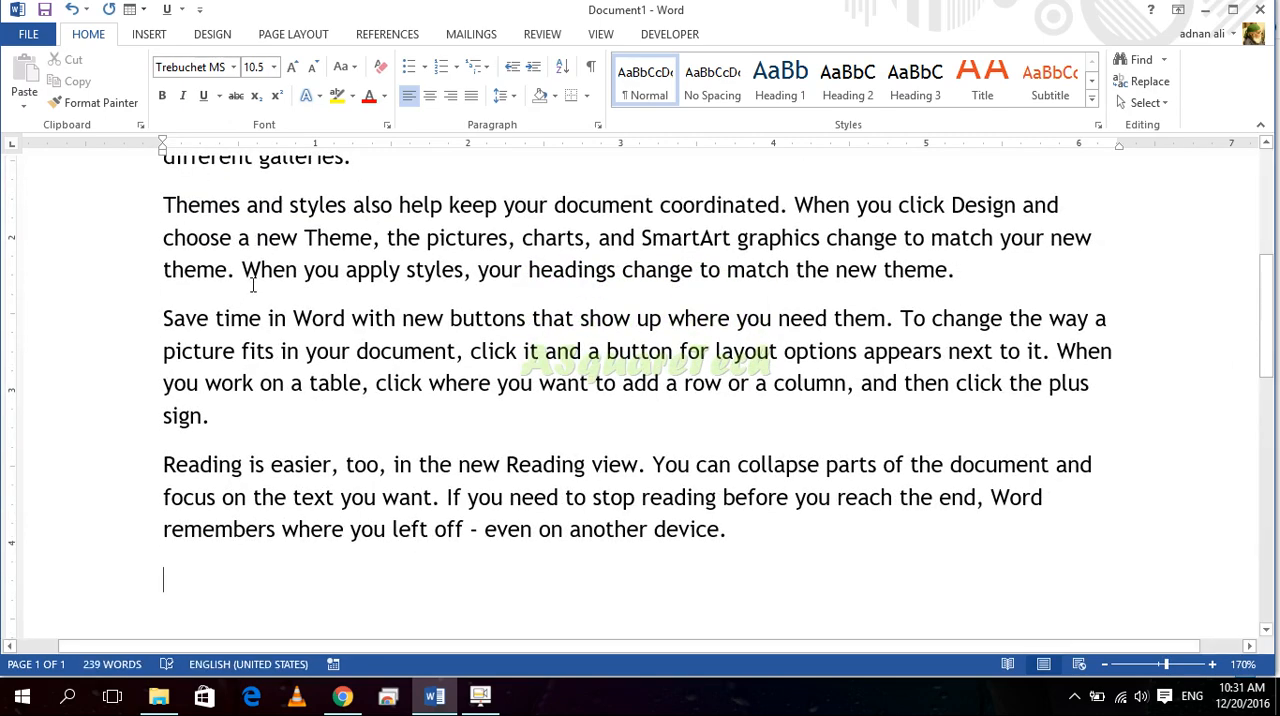
Step: Undo the latest changes back to the =rand() formula and regenerate the sample paragraphs from it
key("ctrl+Return")
key("ctrl+z")
key("ctrl+z")
key("ctrl+z")
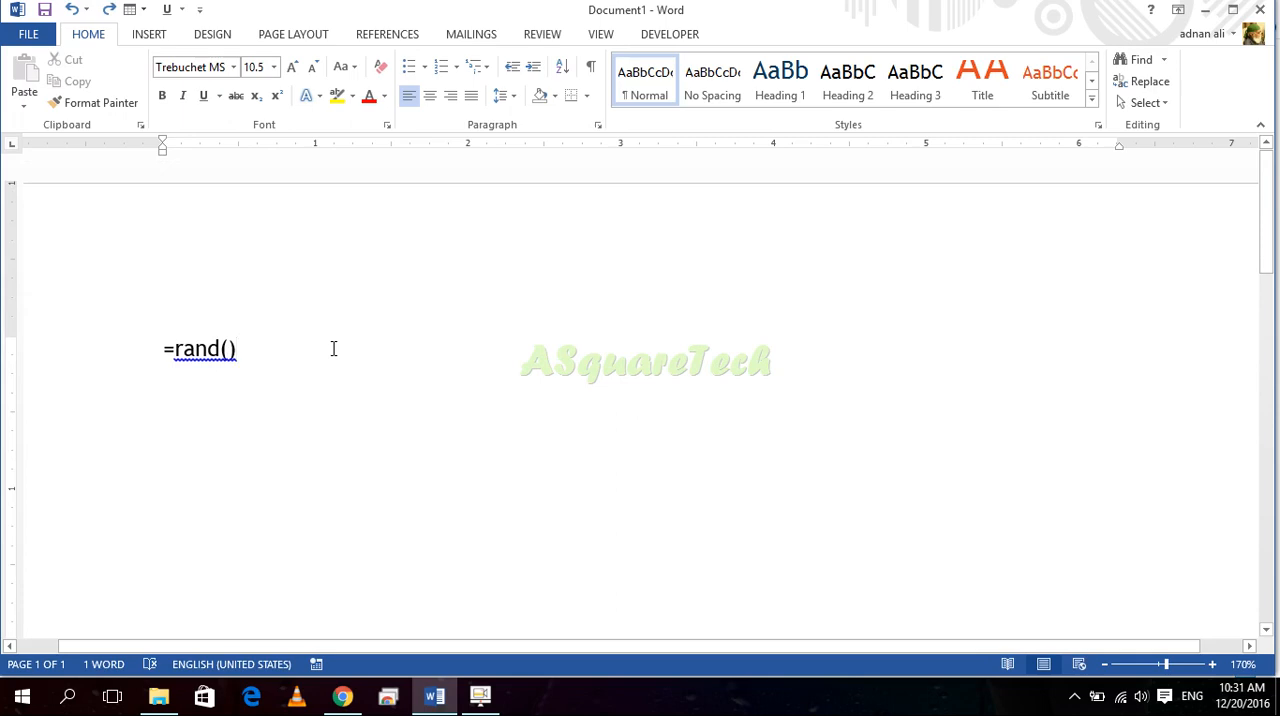
key("Return")
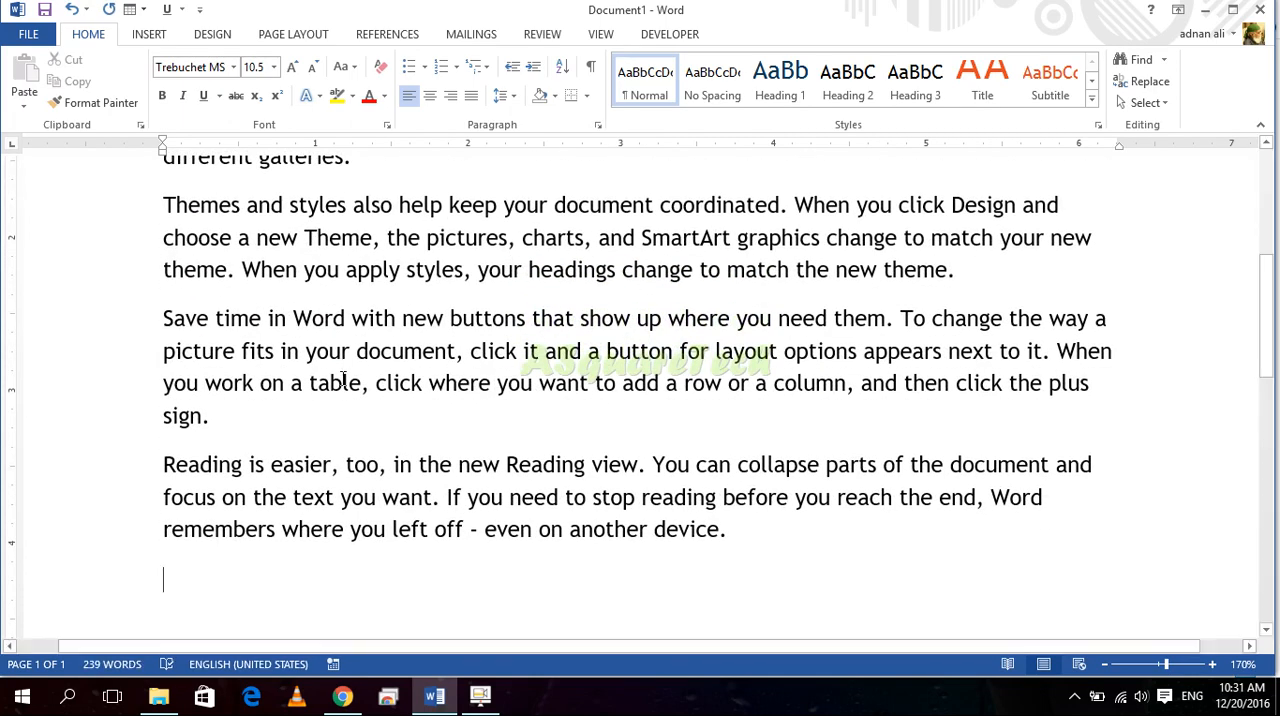
Step: Select the whole first paragraph, starting with "Video provides", and clear the selection, repeating this several times
scroll(320, 410, "down", 7)
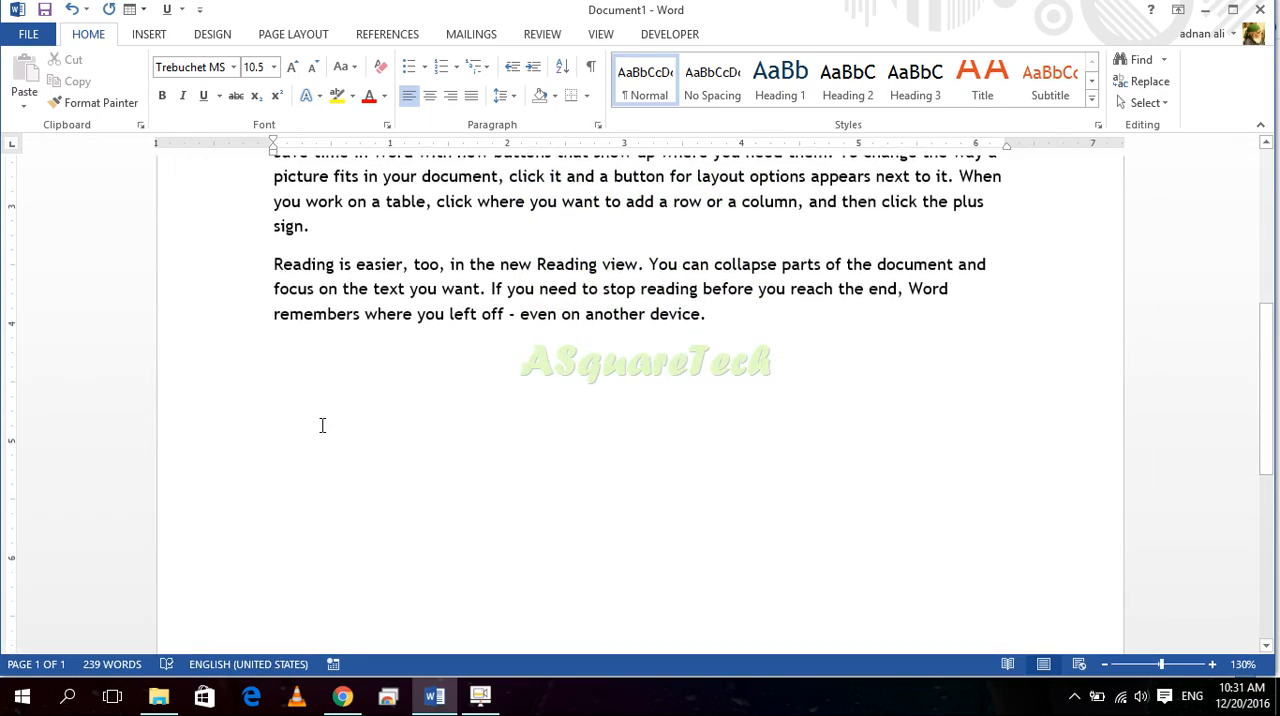
scroll(322, 432, "up", 4)
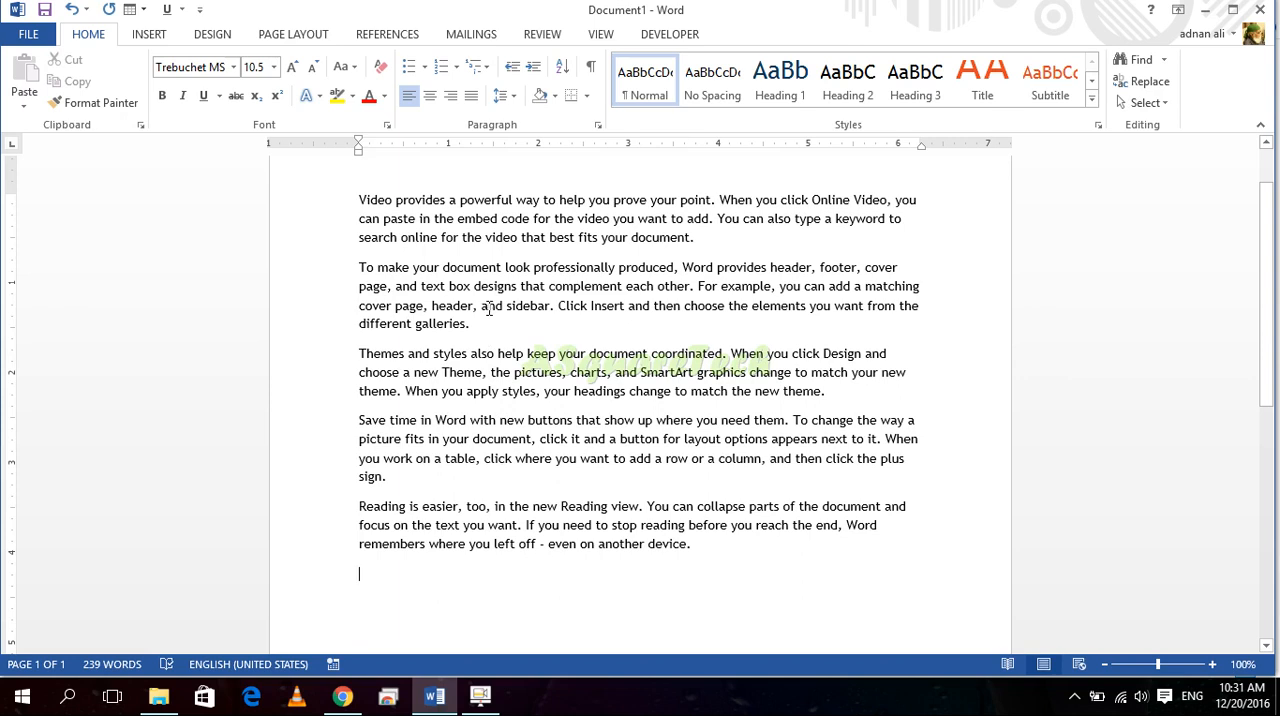
left_click_drag(696, 240, 364, 193)
left_click(437, 218)
left_click(382, 595)
triple_click(702, 239)
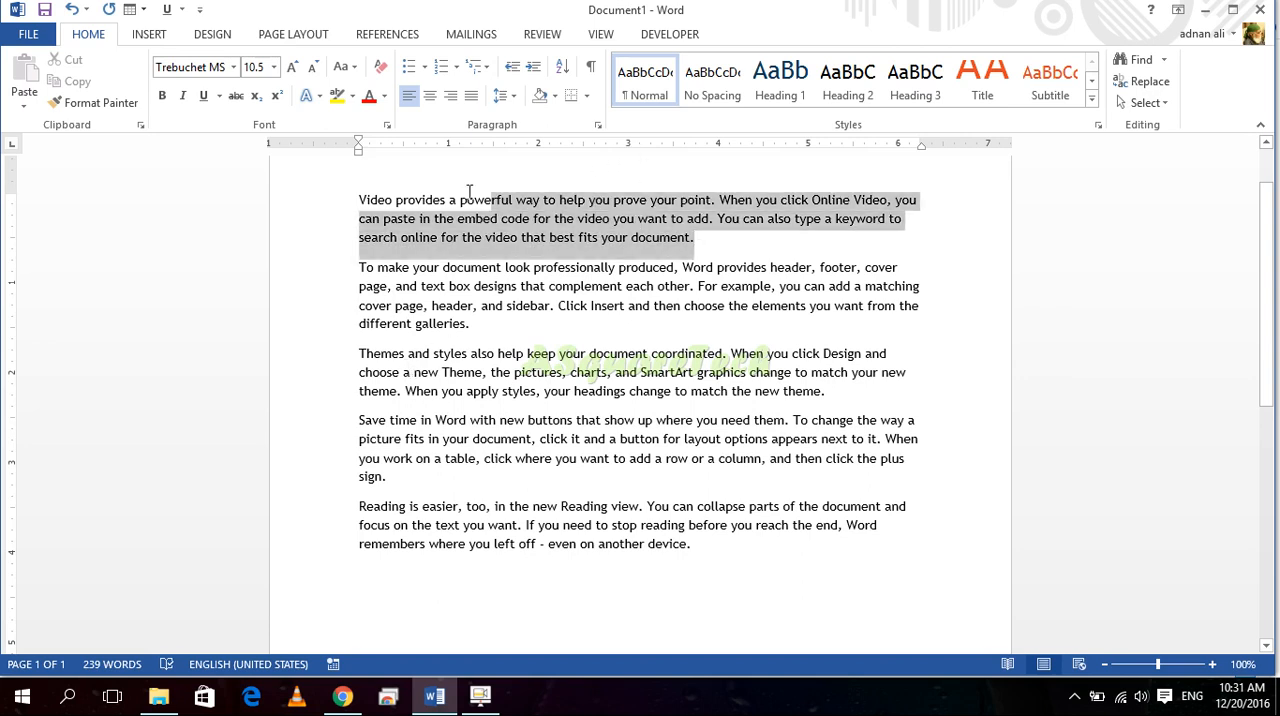
left_click(515, 245)
left_click_drag(742, 246, 356, 188)
left_click(415, 580)
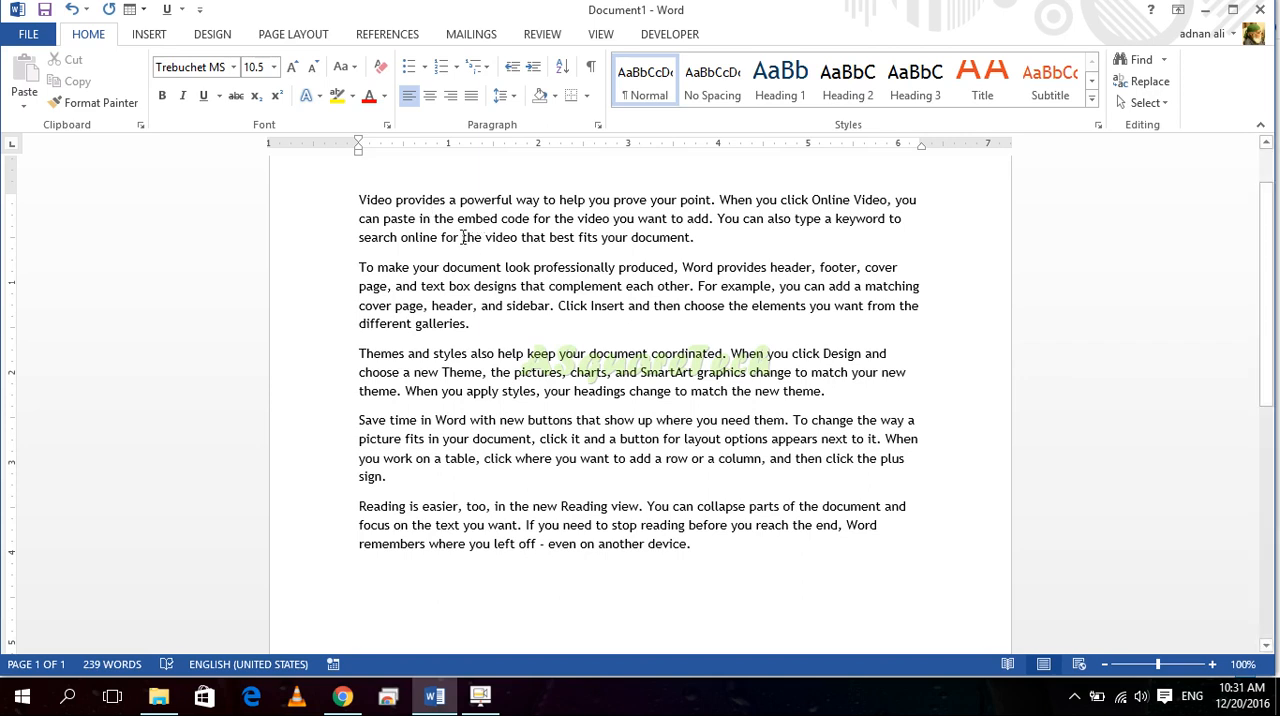
left_click_drag(702, 240, 354, 203)
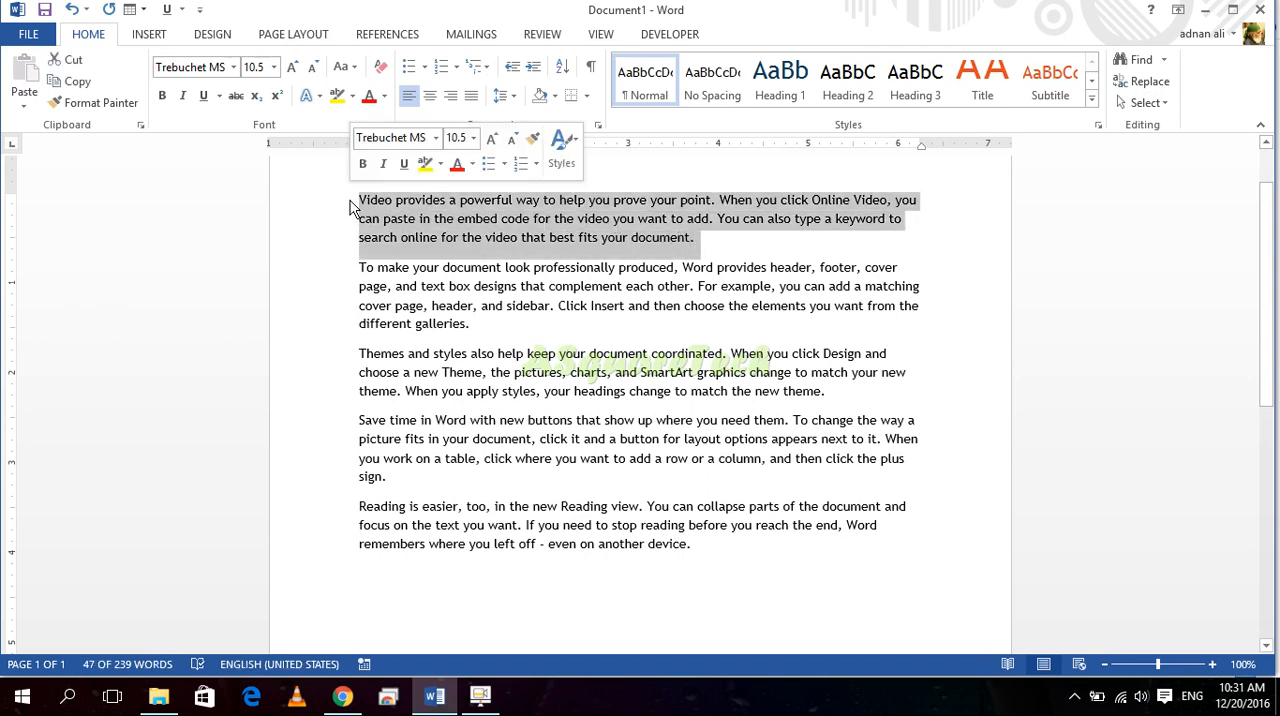
left_click(490, 267)
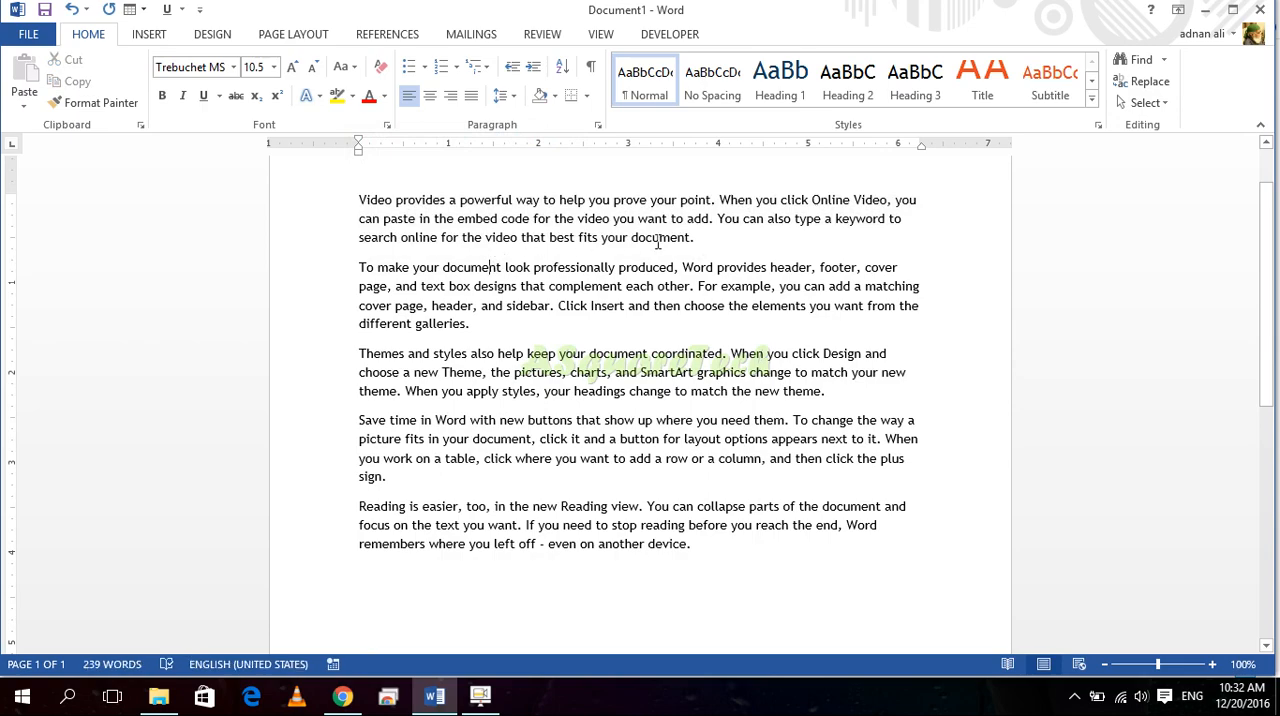
Step: Select the first paragraph backwards from the end of its last sentence to its start, and clear the selection
left_click(700, 240)
scroll(710, 241, "up", 5)
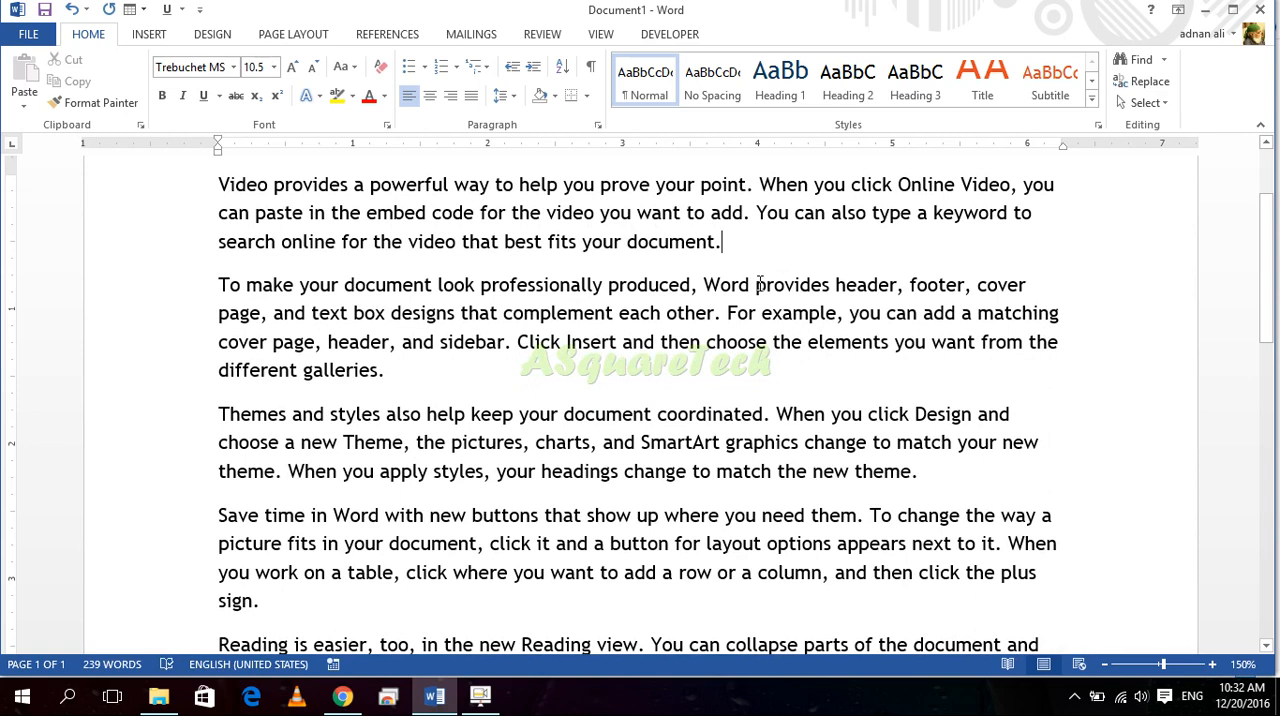
key("ctrl+shift+Up")
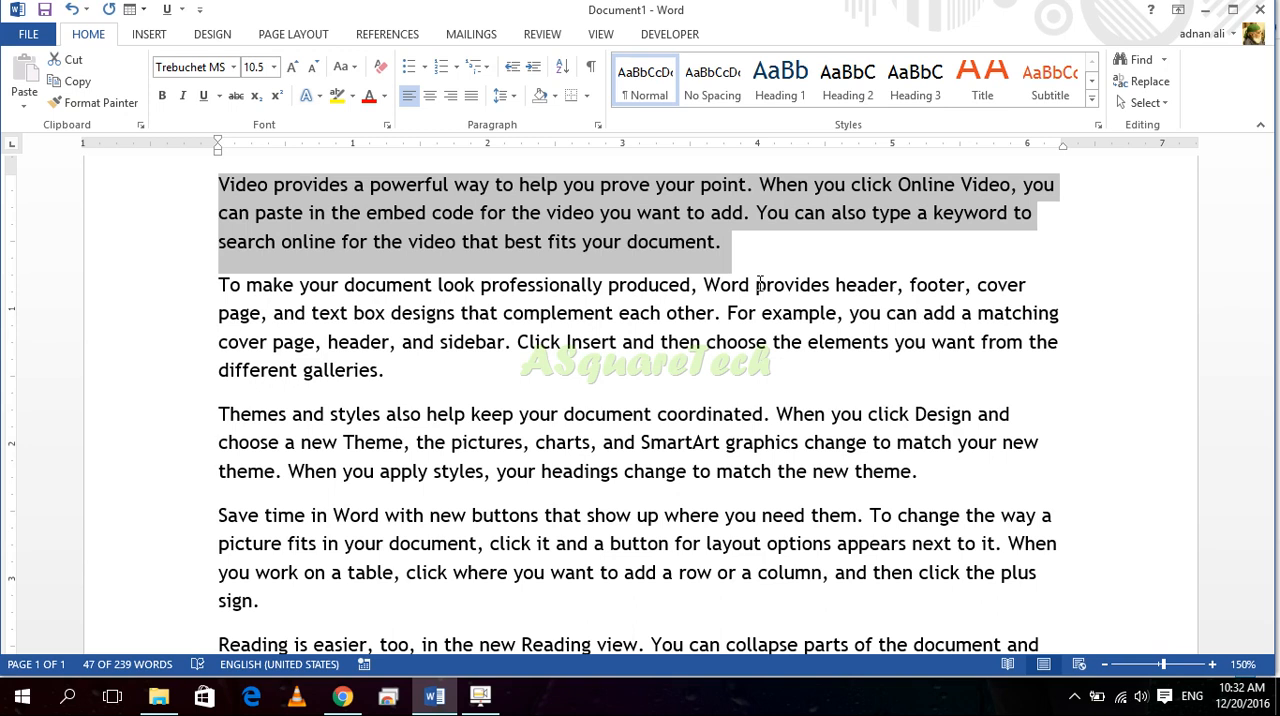
key("Right")
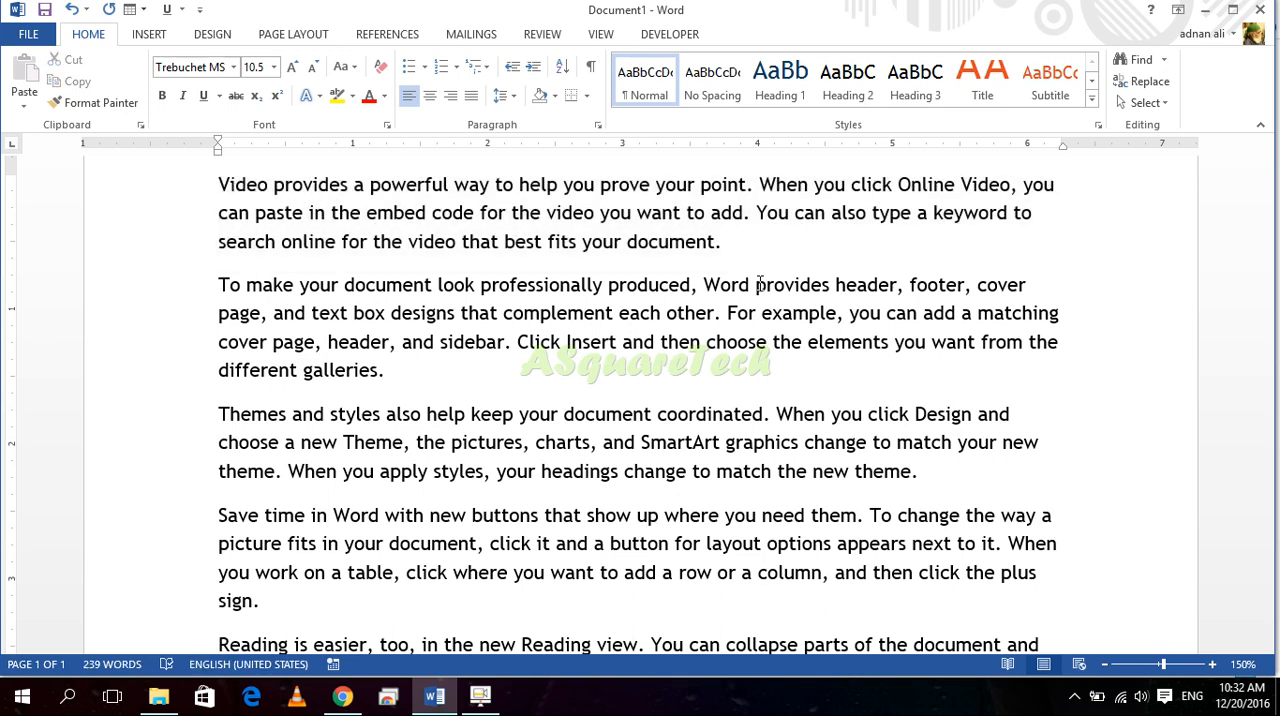
Step: Extend a selection paragraph by paragraph from "To make your document" down to the end of the document
key("ctrl+shift+Down")
key("ctrl+shift+Down")
key("ctrl+shift+Down")
key("ctrl+shift+Down")
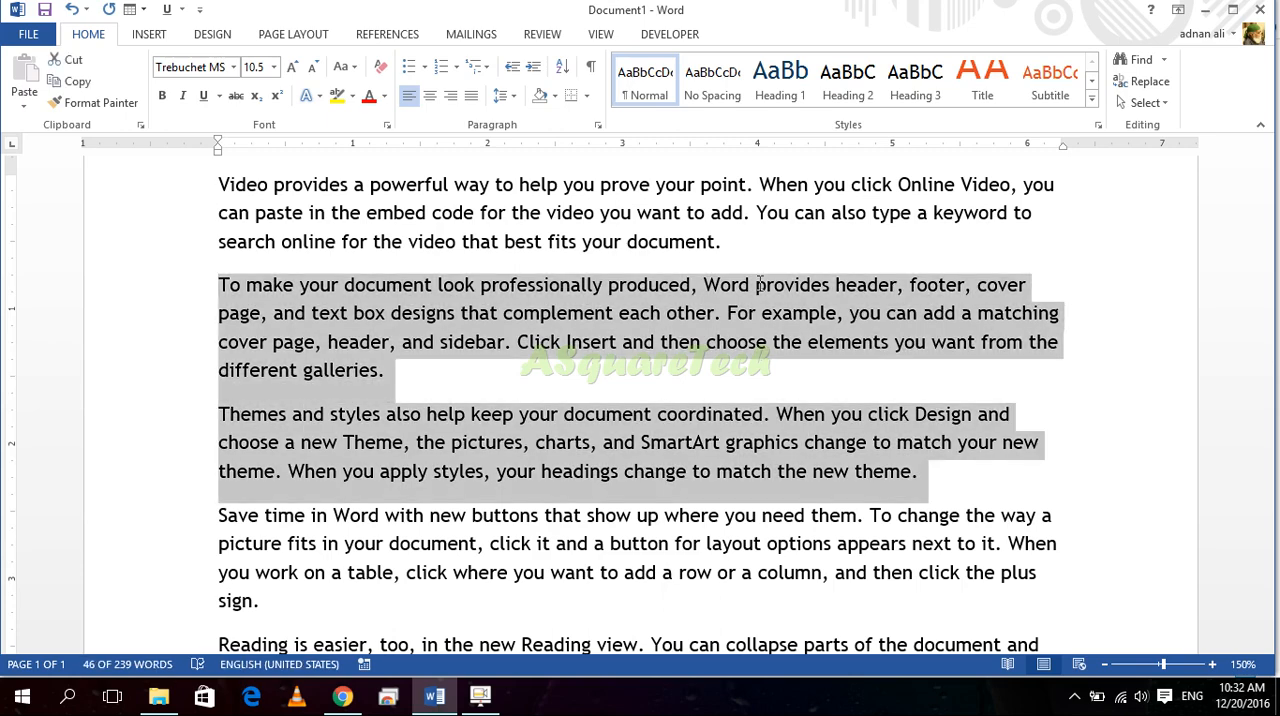
scroll(758, 290, "down", 1)
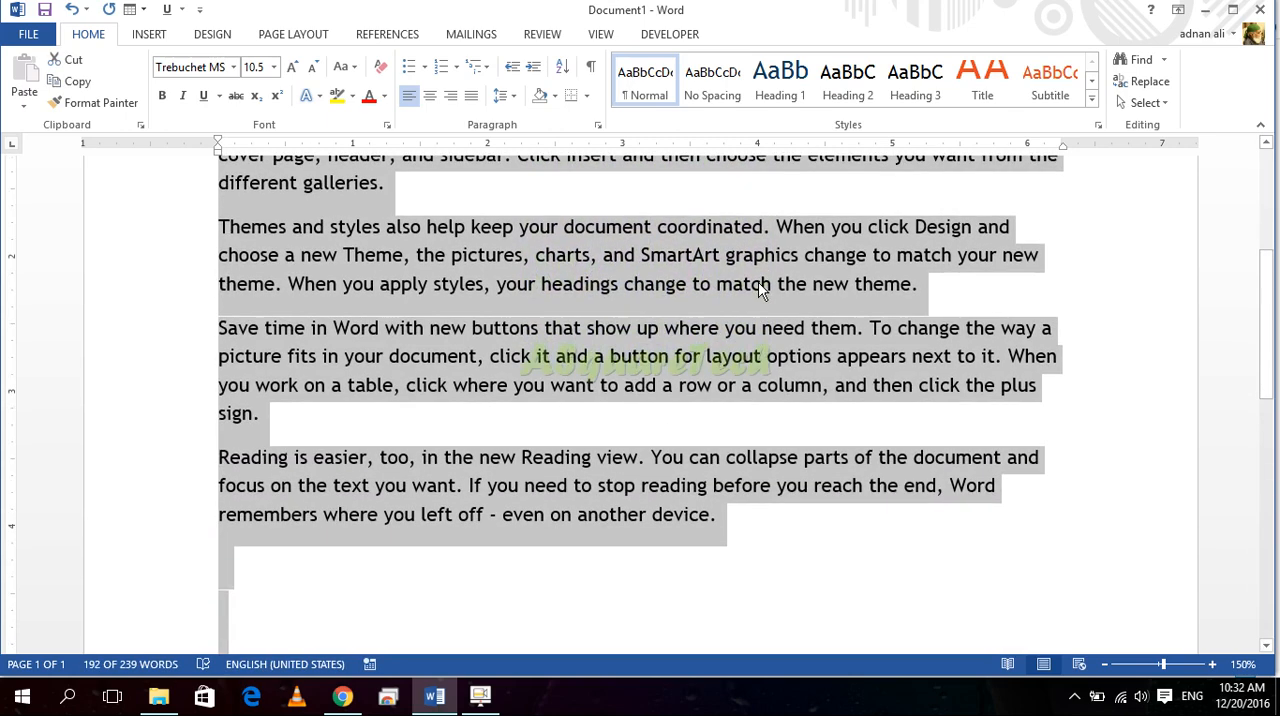
Step: Move the selection back upward paragraph by paragraph until only the first paragraph is selected
key("ctrl+shift+Up")
key("ctrl+shift+Up")
key("ctrl+shift+Up")
key("ctrl+shift+Up")
key("ctrl+shift+Up")
key("ctrl+shift+Up")
key("ctrl+shift+Up")
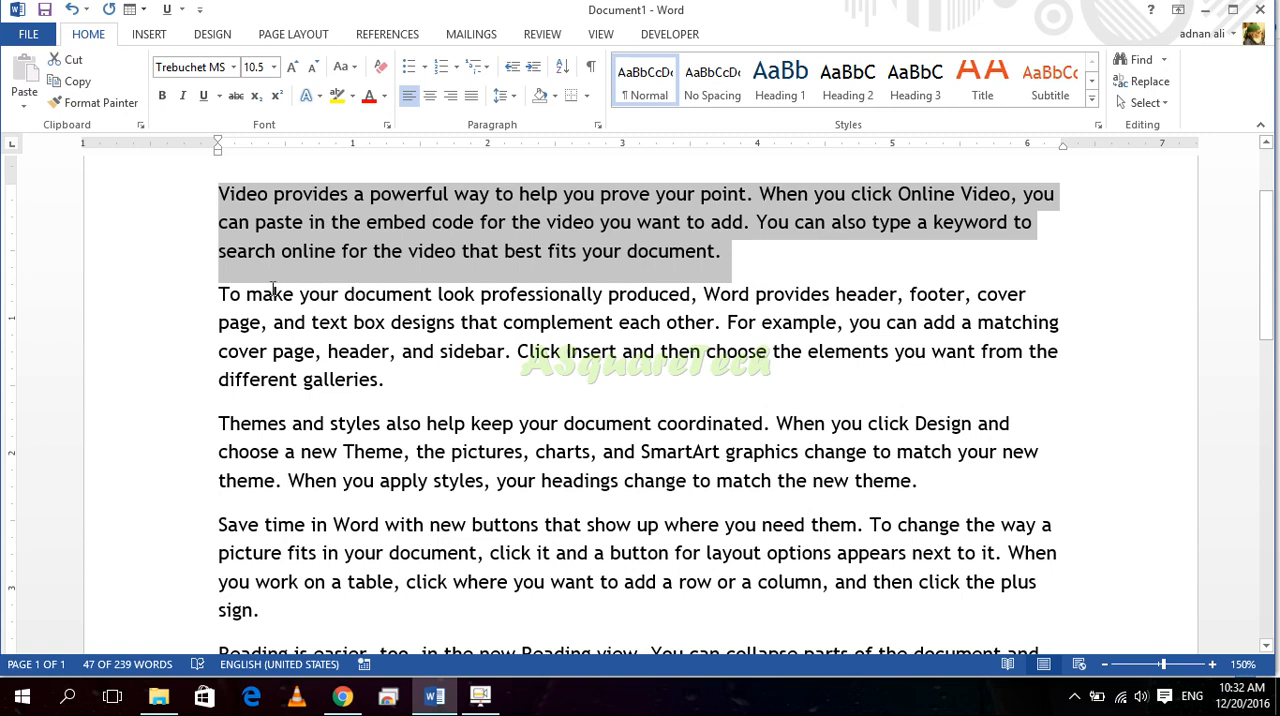
Step: Extend a selection from before "make" in the second paragraph forward into the first line of the "Save time in Word" paragraph
left_click(228, 295)
left_click(247, 298)
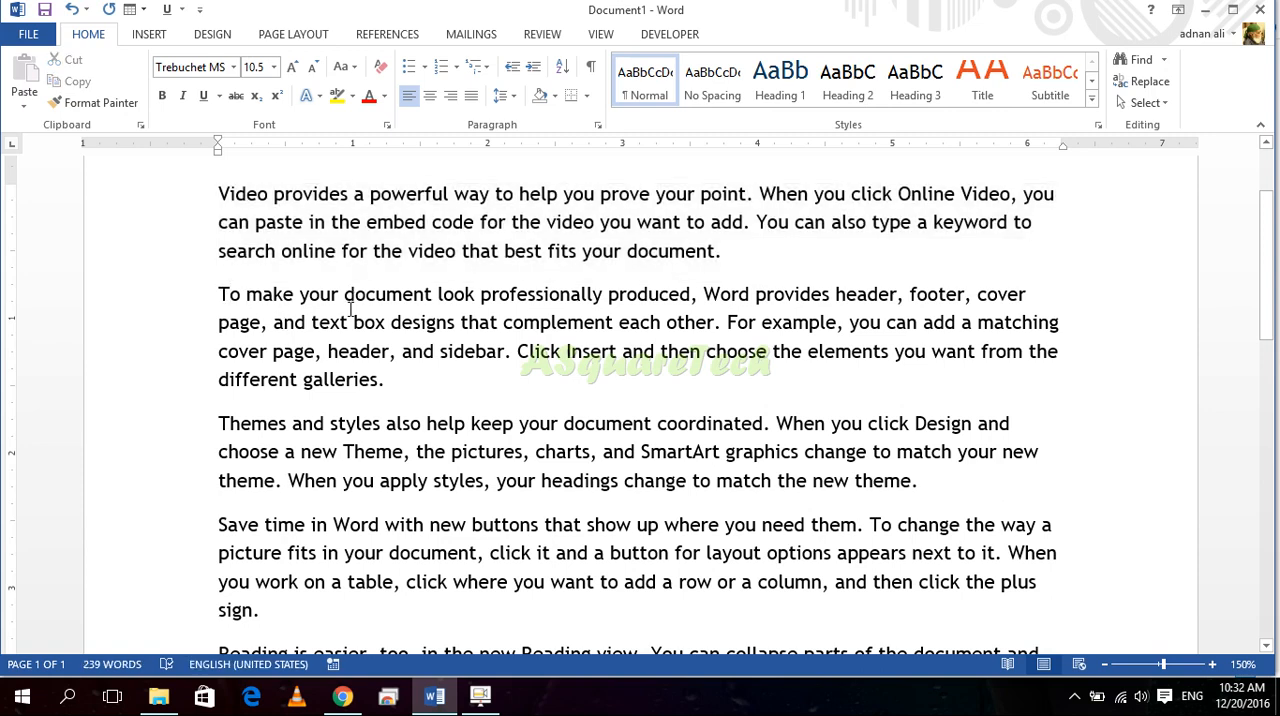
key("shift+Right")
key("shift+Right")
key("shift+Right")
key("shift+Right")
key("shift+Right")
key("shift+Right")
key("shift+Right")
key("shift+Right")
key("shift+Right")
key("shift+Right")
key("shift+Right")
key("shift+Right")
key("shift+Right")
key("shift+Right")
key("shift+Right")
key("shift+Right")
key("shift+Right")
key("shift+Right")
key("shift+Right")
key("shift+Right")
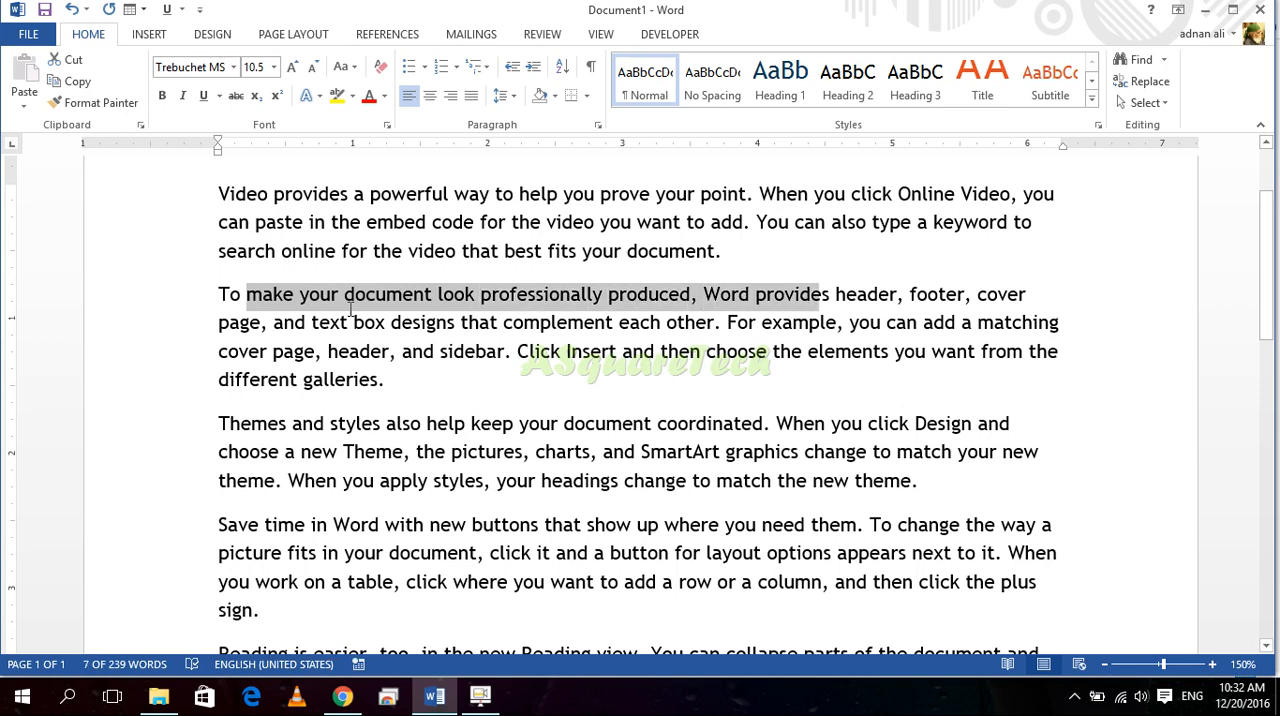
key("shift+Right")
key("shift+Right")
key("shift+Right")
key("shift+Right")
key("shift+Right")
key("shift+Right")
key("shift+Right")
key("shift+Right")
key("shift+Right")
key("shift+Right")
key("shift+Right")
key("shift+Right")
key("shift+Right")
key("shift+Right")
key("shift+Right")
key("shift+Right")
key("shift+Right")
key("shift+Right")
key("shift+Right")
key("shift+Right")
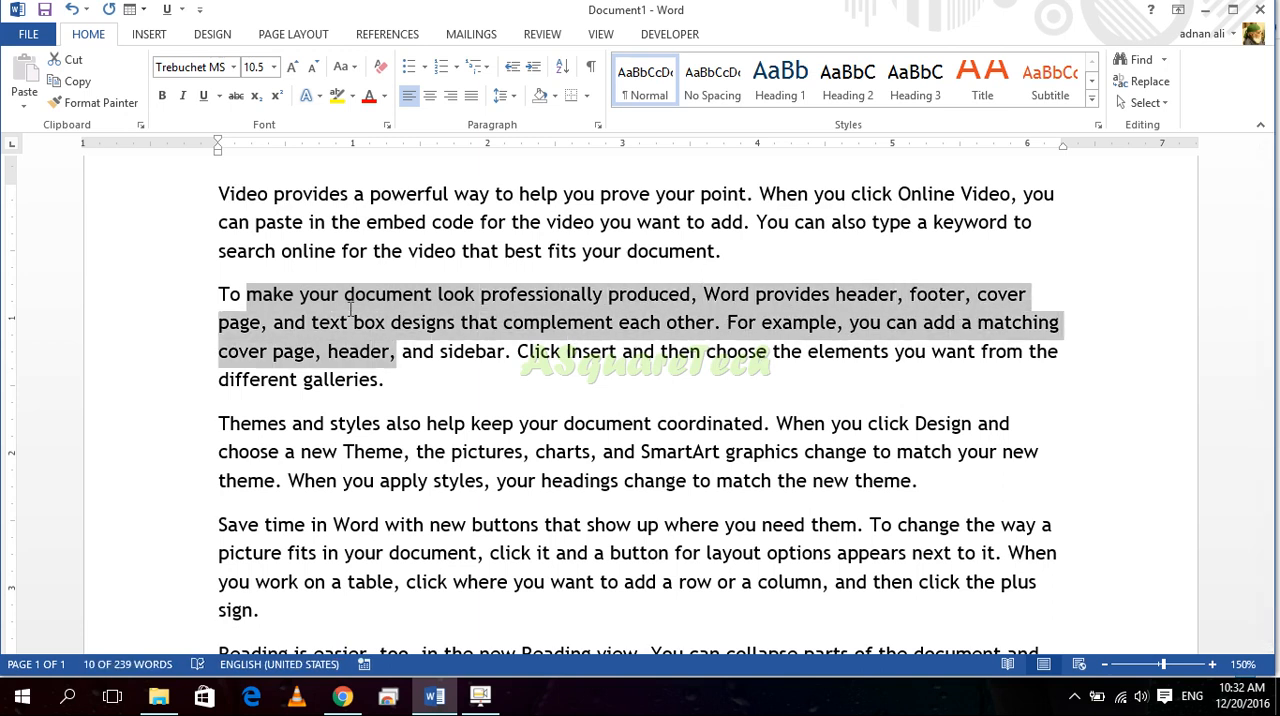
key("shift+Right")
key("shift+Right")
key("shift+Right")
key("shift+Right")
key("shift+Right")
key("shift+Right")
key("shift+Right")
key("shift+Right")
key("shift+Right")
key("shift+Right")
key("shift+Right")
key("shift+Right")
key("shift+Right")
key("shift+Right")
key("shift+Right")
key("shift+Right")
key("shift+Right")
key("shift+Right")
key("shift+Right")
key("shift+Right")
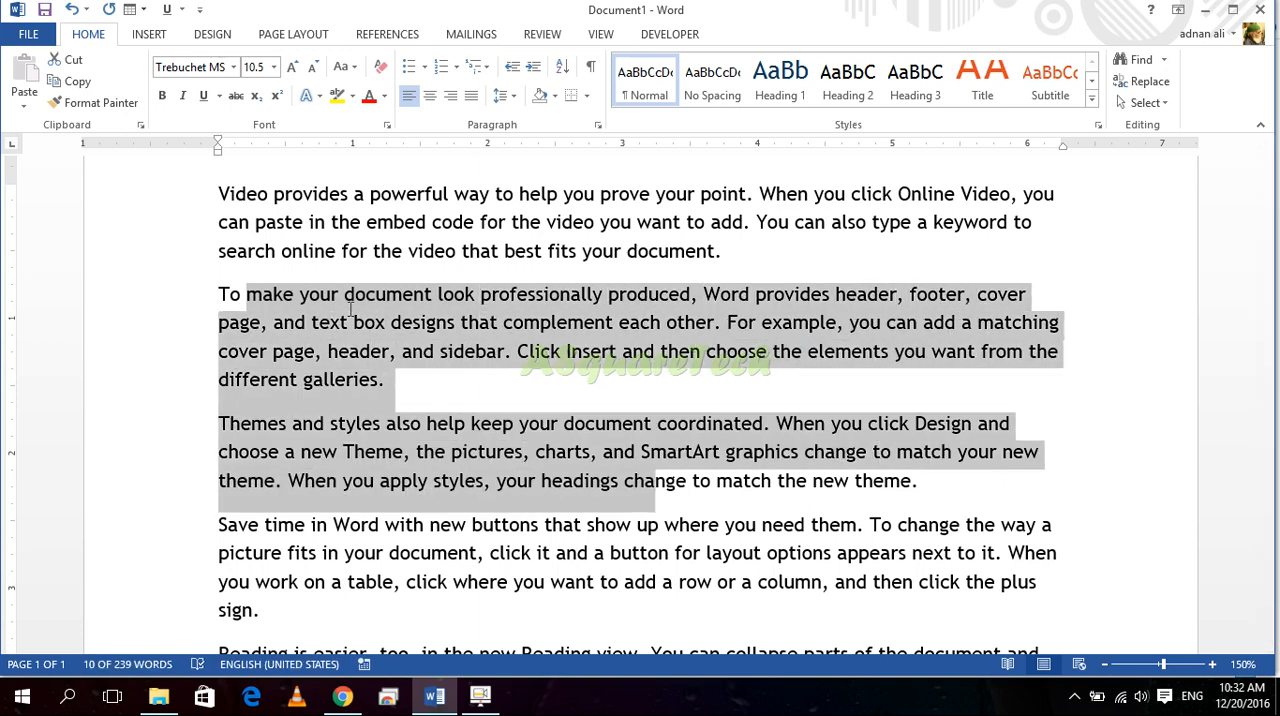
key("shift+Right")
key("shift+Right")
key("shift+Right")
key("shift+Right")
key("shift+Right")
key("shift+Right")
key("shift+Right")
key("shift+Right")
key("shift+Right")
key("shift+Right")
key("shift+Right")
key("shift+Right")
key("shift+Right")
key("shift+Right")
key("shift+Right")
key("shift+Right")
key("shift+Right")
key("shift+Right")
key("shift+Right")
key("shift+Right")
Step: Shrink the selection back to "make your document look professionally produced" in the second paragraph, and clear it
key("shift+Left")
key("shift+Left")
key("shift+Left")
key("shift+Left")
key("shift+Left")
key("shift+Left")
key("shift+Left")
key("shift+Left")
key("shift+Left")
key("shift+Left")
key("shift+Left")
key("shift+Left")
key("shift+Left")
key("shift+Left")
key("shift+Left")
key("shift+Left")
key("shift+Left")
key("shift+Left")
key("shift+Left")
key("shift+Left")
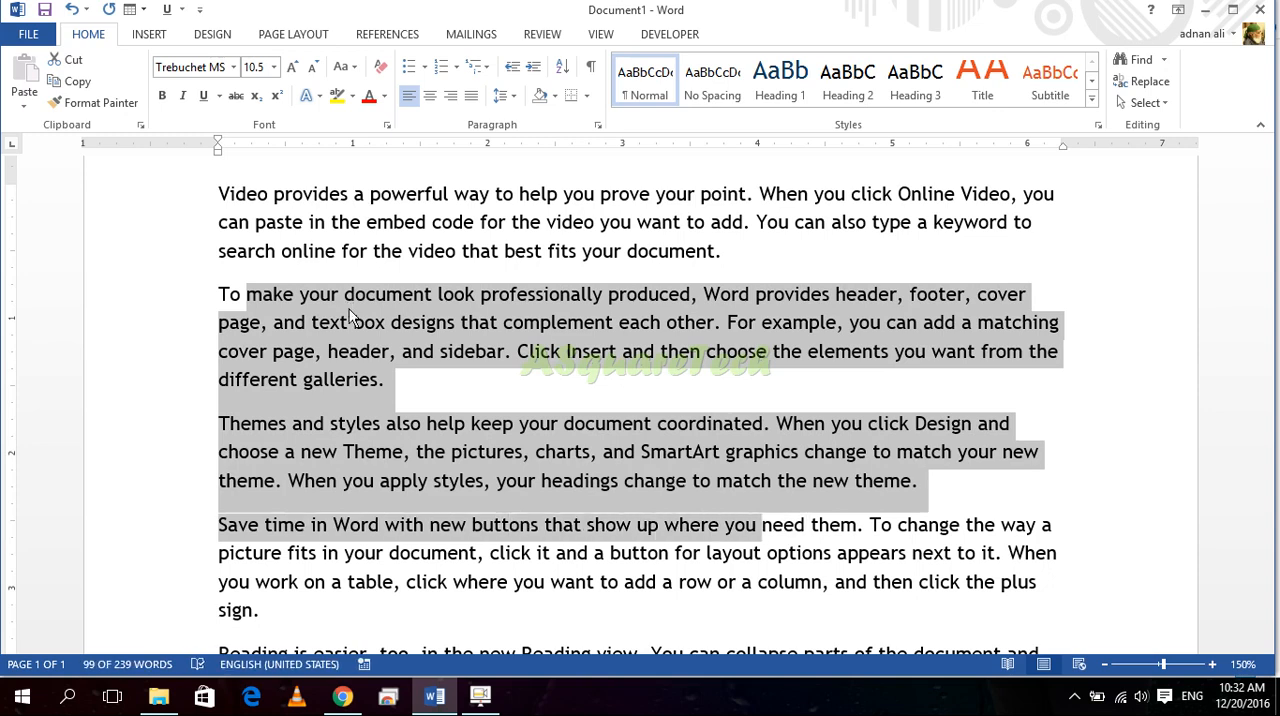
key("shift+Left")
key("shift+Left")
key("shift+Left")
key("shift+Left")
key("shift+Left")
key("shift+Left")
key("shift+Left")
key("shift+Left")
key("shift+Left")
key("shift+Left")
key("shift+Left")
key("shift+Left")
key("shift+Left")
key("shift+Left")
key("shift+Left")
key("shift+Left")
key("shift+Left")
key("shift+Left")
key("shift+Left")
key("shift+Left")
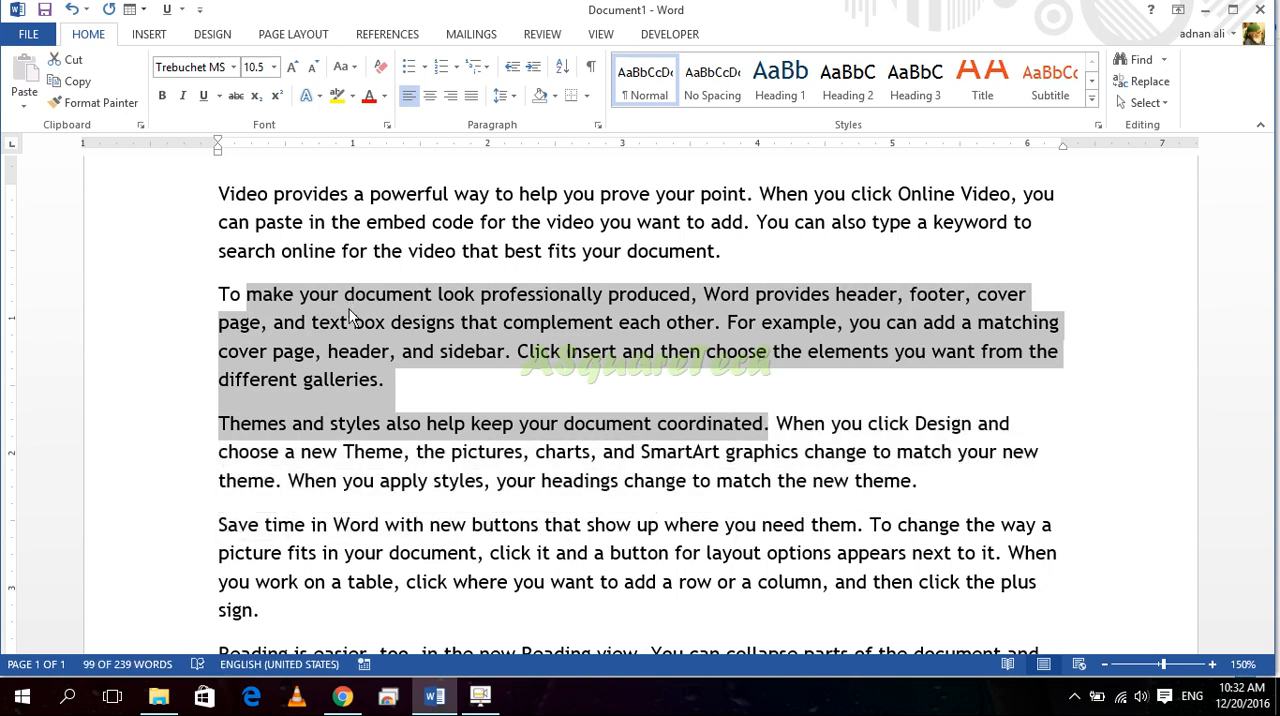
key("shift+Left")
key("shift+Left")
key("shift+Left")
key("shift+Left")
key("shift+Left")
key("shift+Left")
key("shift+Left")
key("shift+Left")
key("shift+Left")
key("shift+Left")
key("shift+Left")
key("shift+Left")
key("shift+Left")
key("shift+Left")
key("shift+Left")
key("shift+Left")
key("shift+Left")
key("shift+Left")
key("shift+Left")
key("shift+Left")
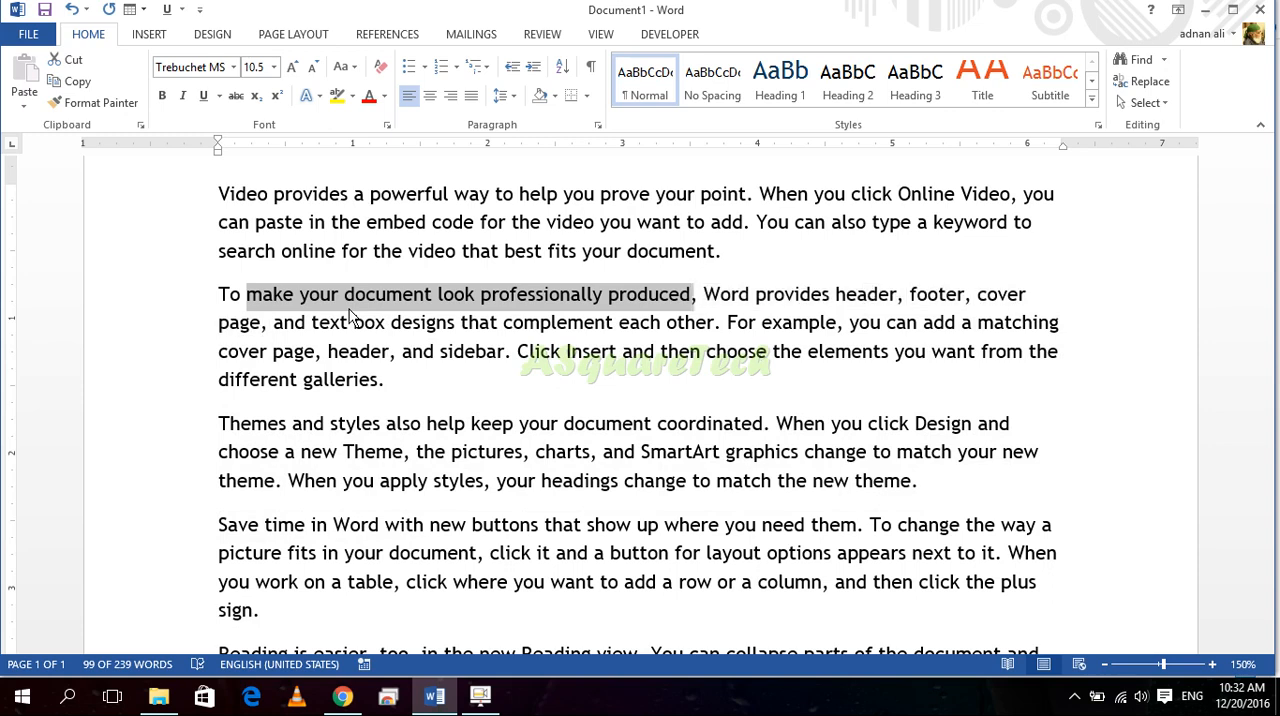
left_click(349, 309)
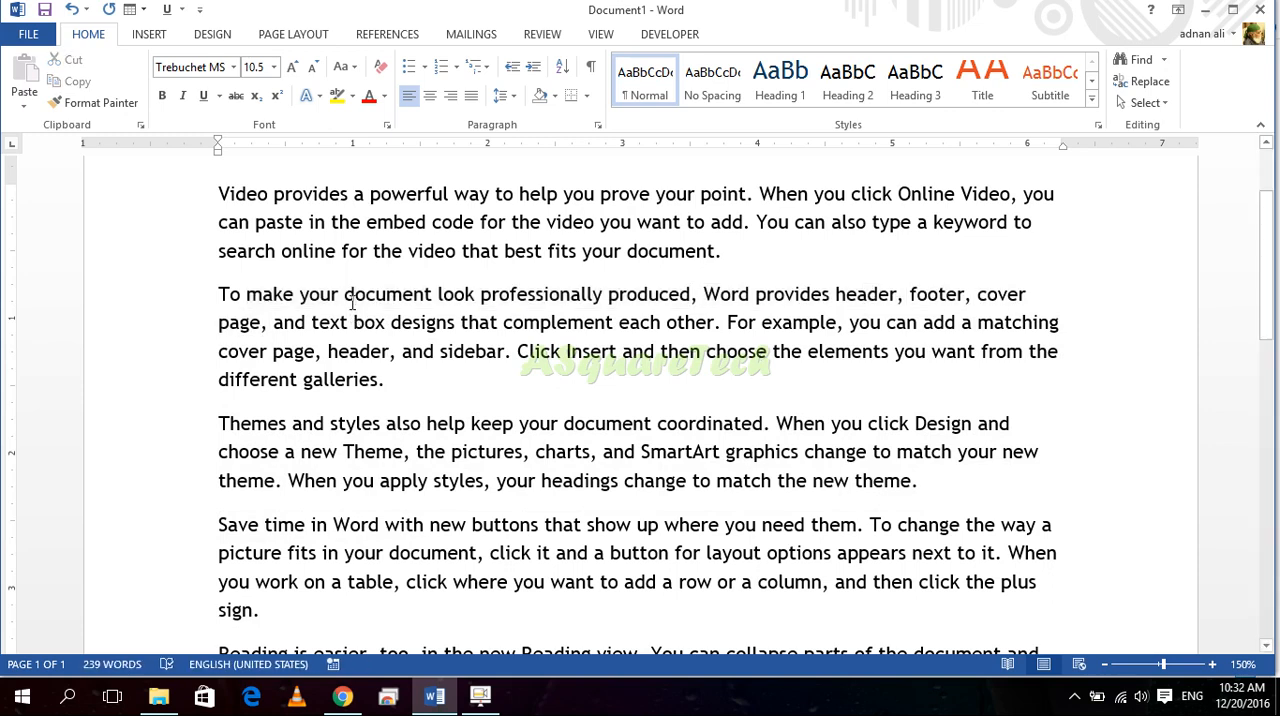
Step: Select the word "powerful" in the first paragraph from its first to its last letter, repeat this, and clear the selection
left_click(396, 192)
left_click_drag(370, 192, 450, 191)
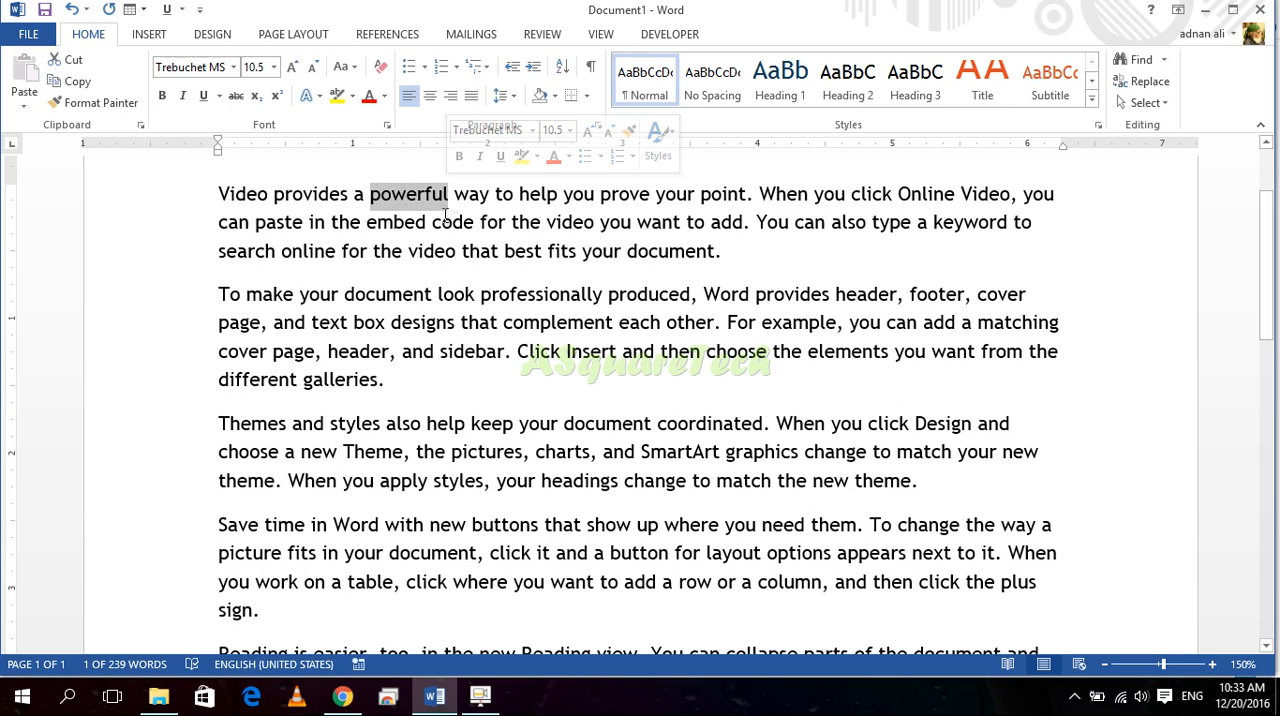
left_click(445, 220)
left_click_drag(368, 192, 449, 191)
left_click(406, 194)
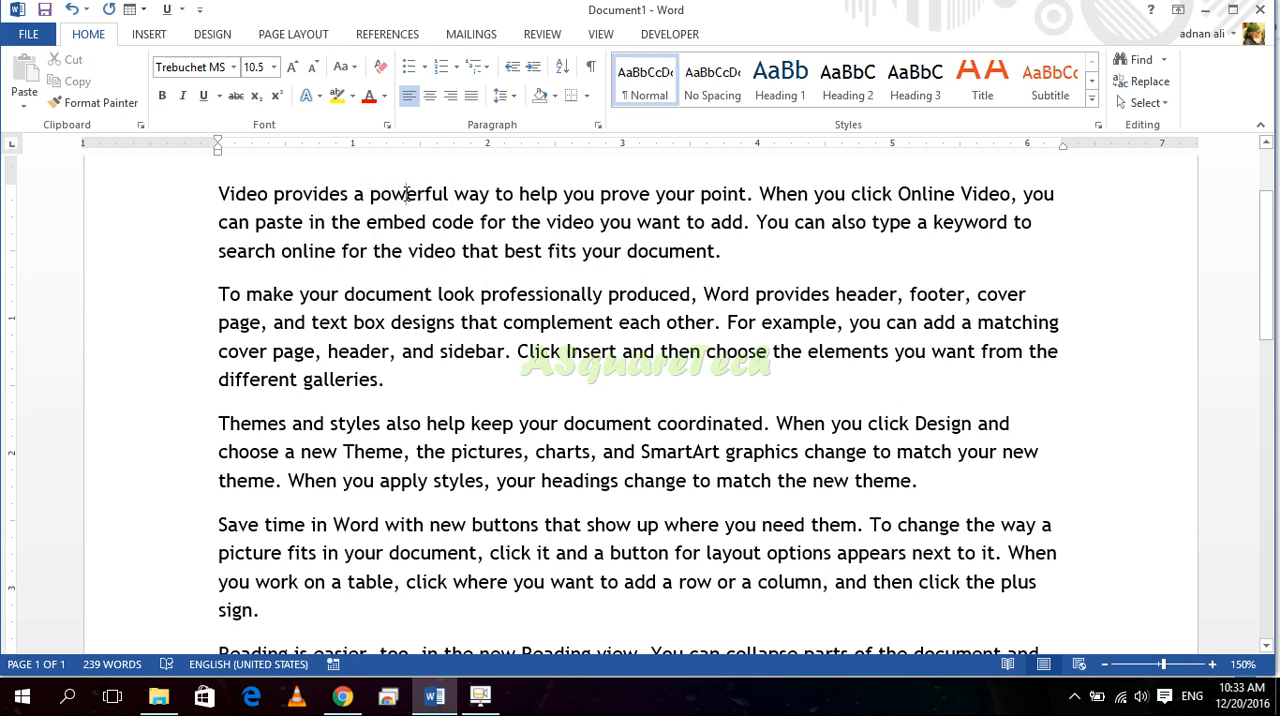
Step: Select single whole words one after another, including "powerful" in the first paragraph and "options" in the fourth
double_click(406, 195)
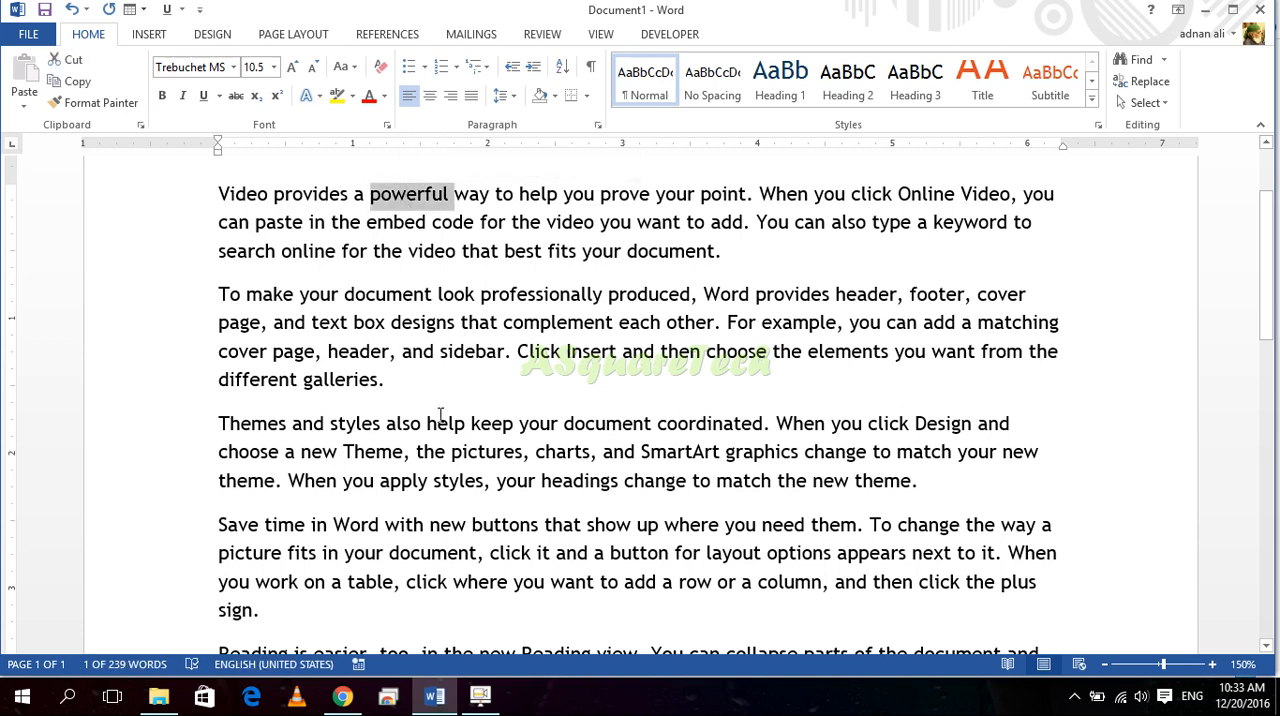
double_click(795, 558)
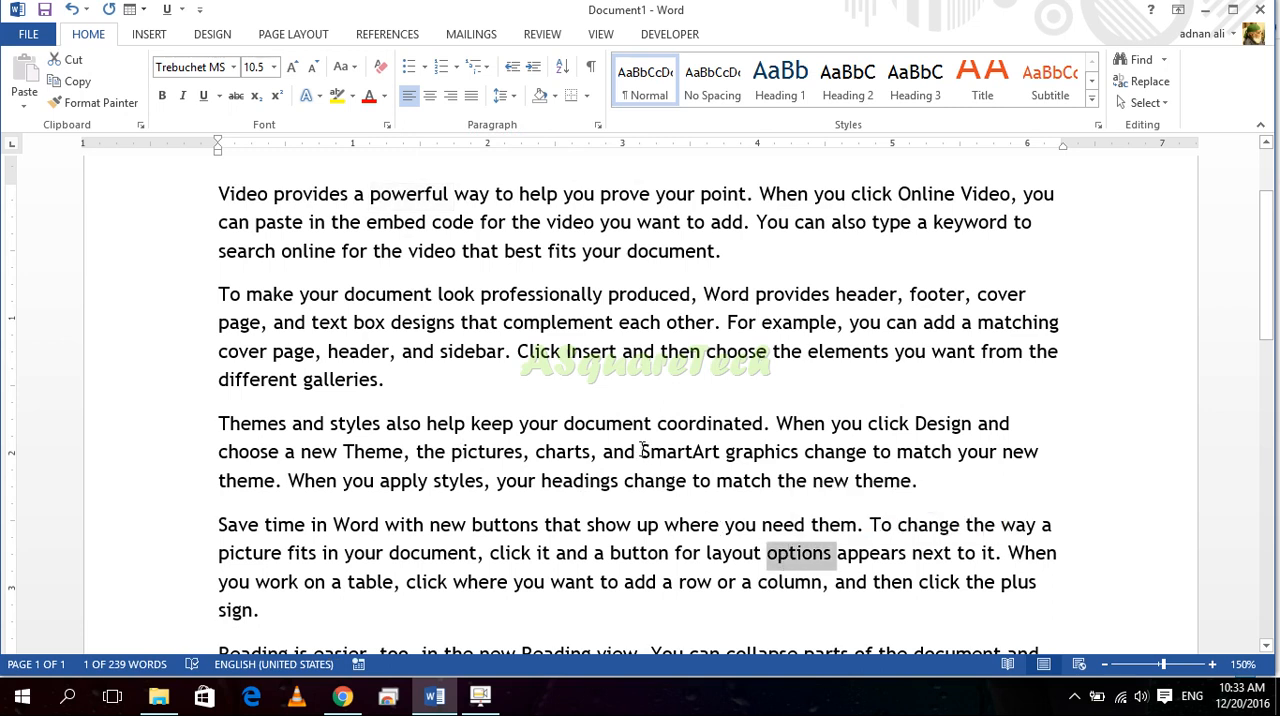
double_click(560, 301)
double_click(651, 294)
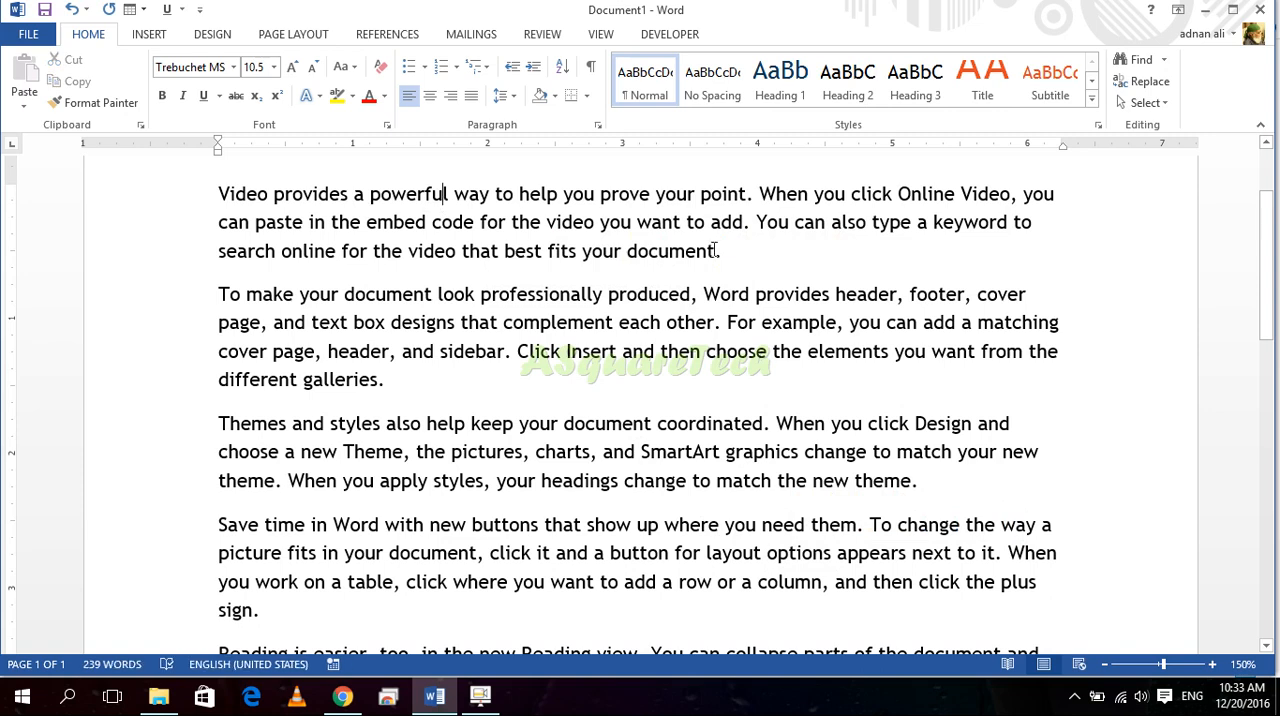
Step: Select the first paragraph backwards from the end of "your document." to "Video" twice, clearing the selection each time
left_click_drag(729, 251, 254, 190)
left_click(528, 228)
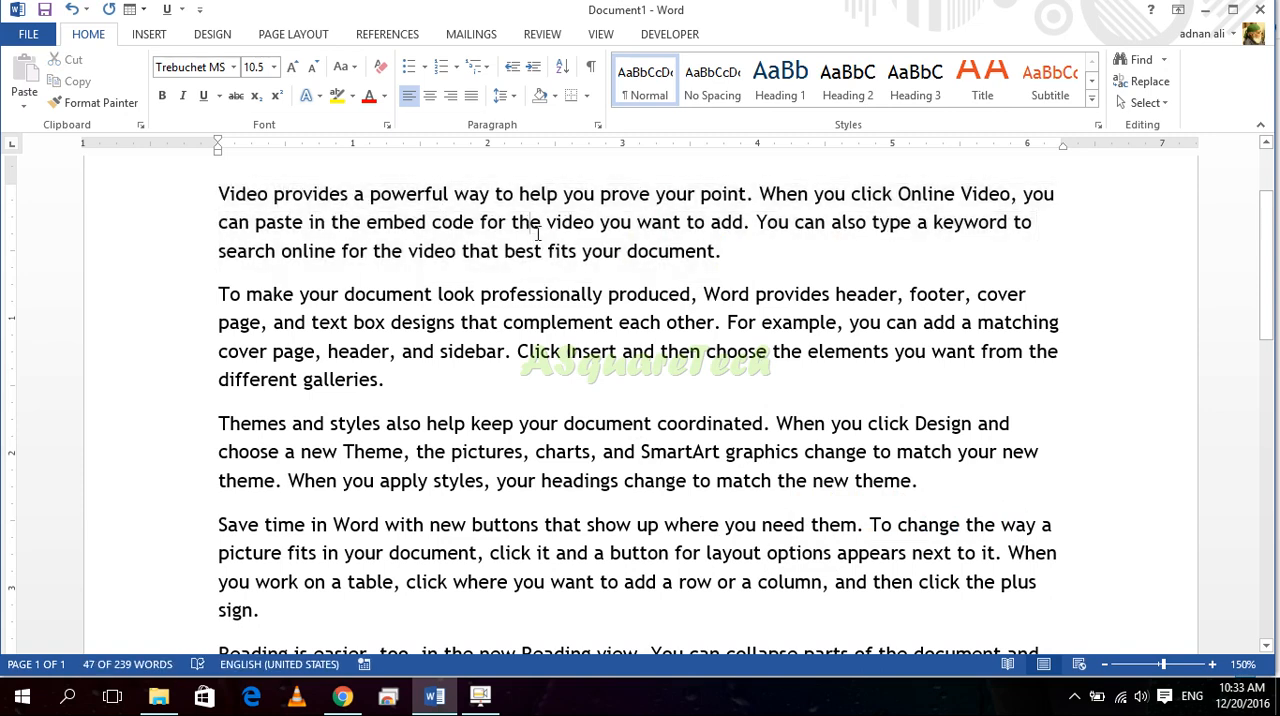
left_click_drag(745, 255, 202, 189)
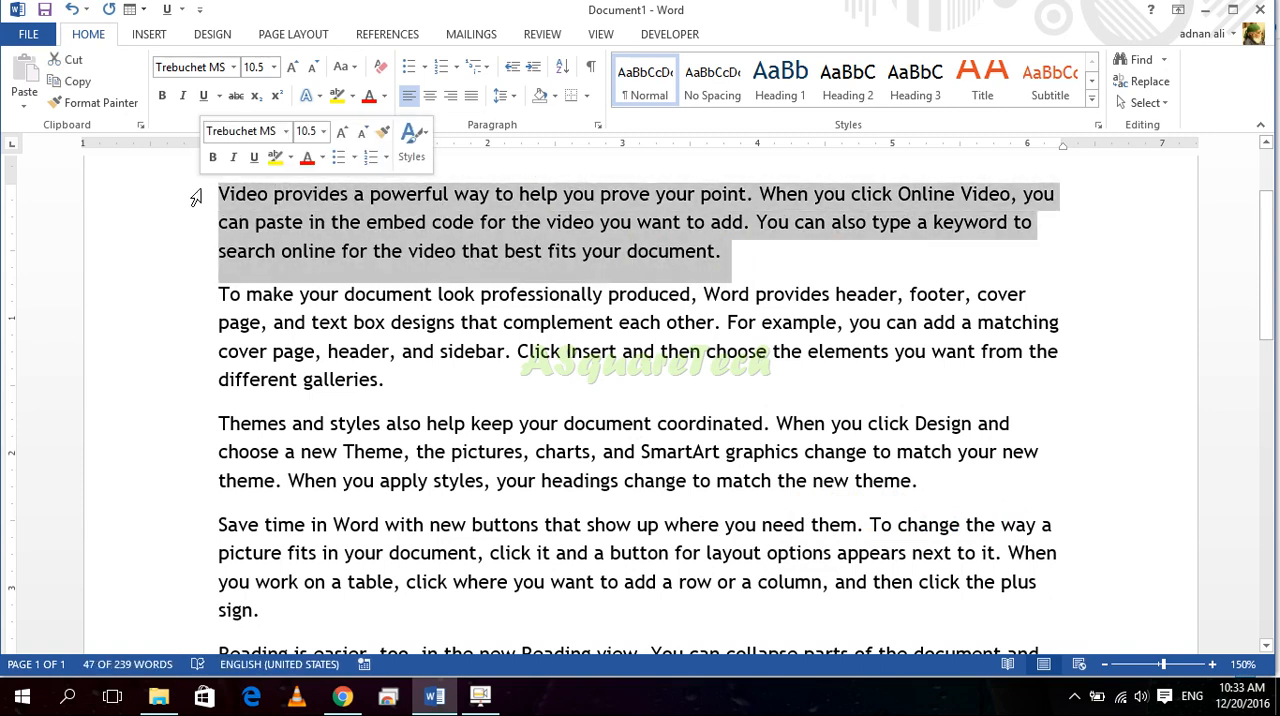
left_click(725, 260)
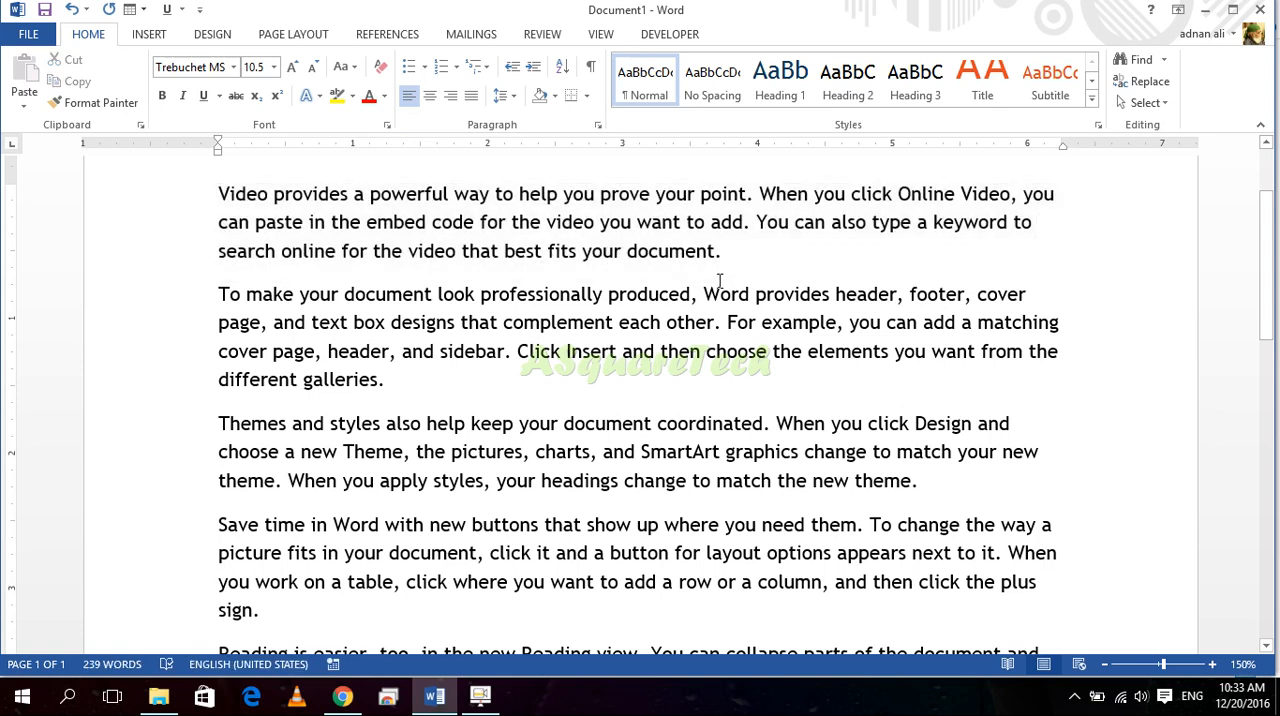
Step: Select the whole first paragraph at once from beside its last line, do it twice, and clear the selection each time
triple_click(719, 282)
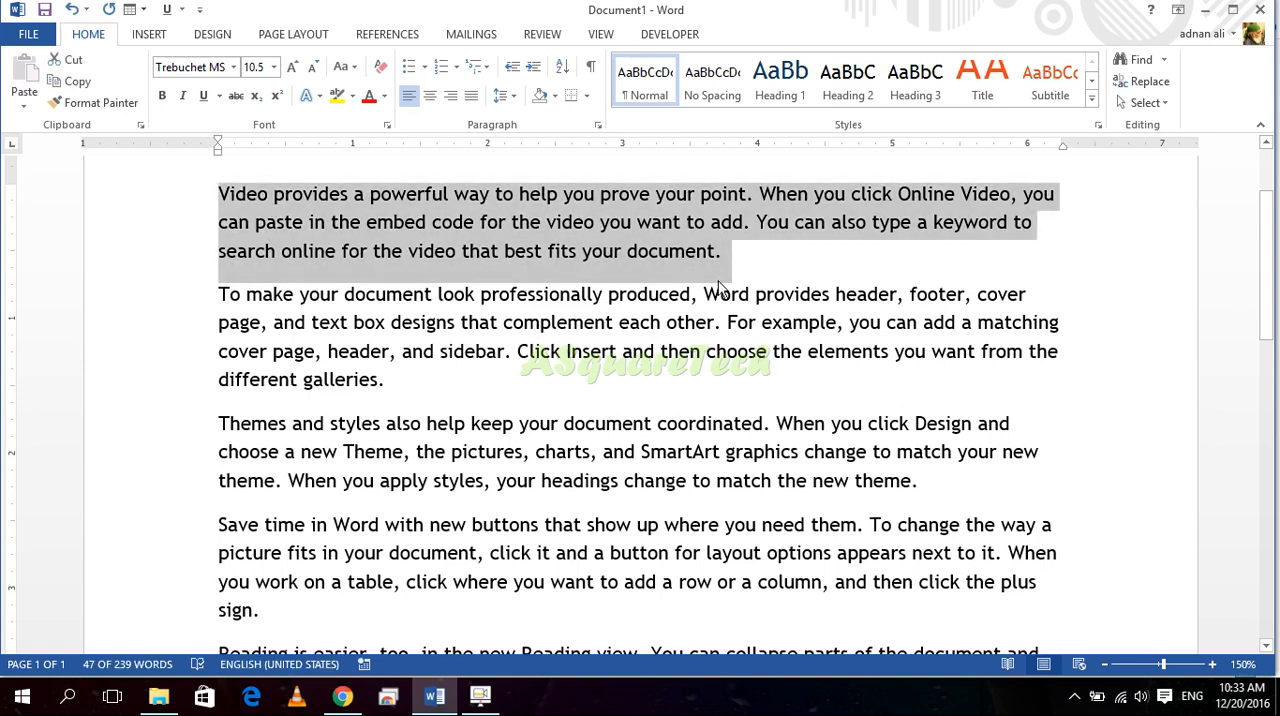
left_click(600, 240)
left_click(753, 253)
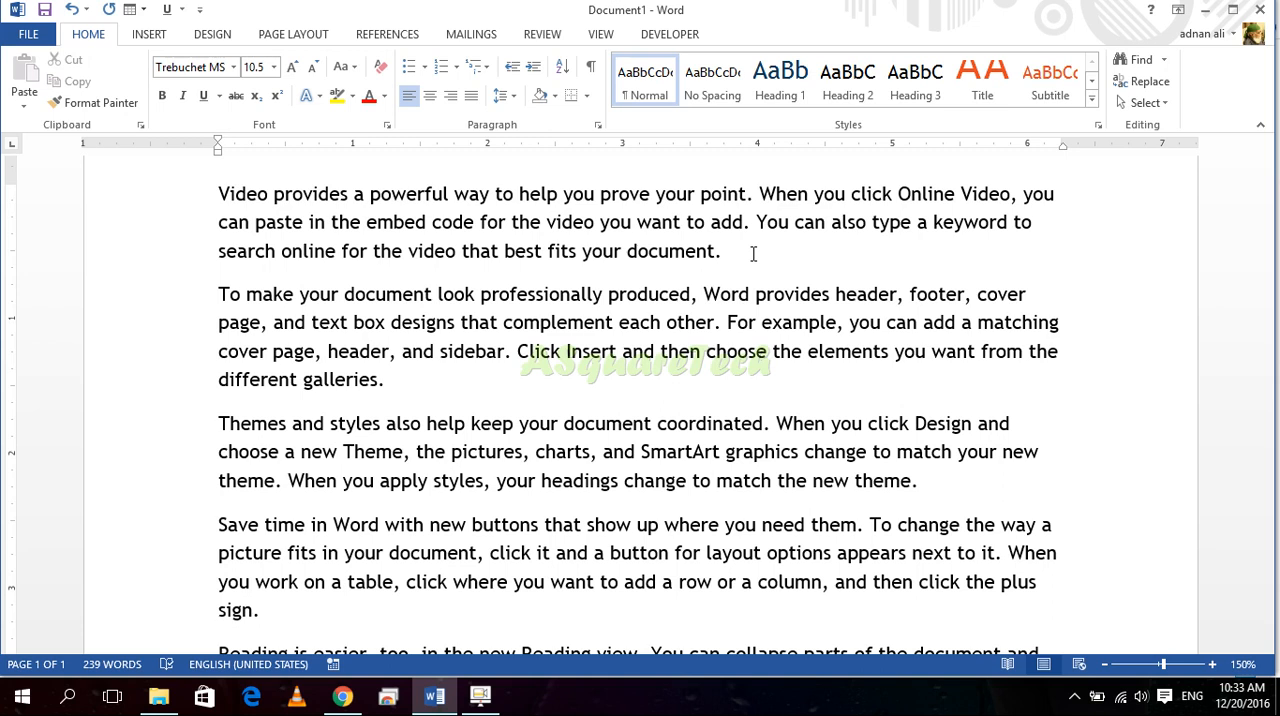
triple_click(753, 254)
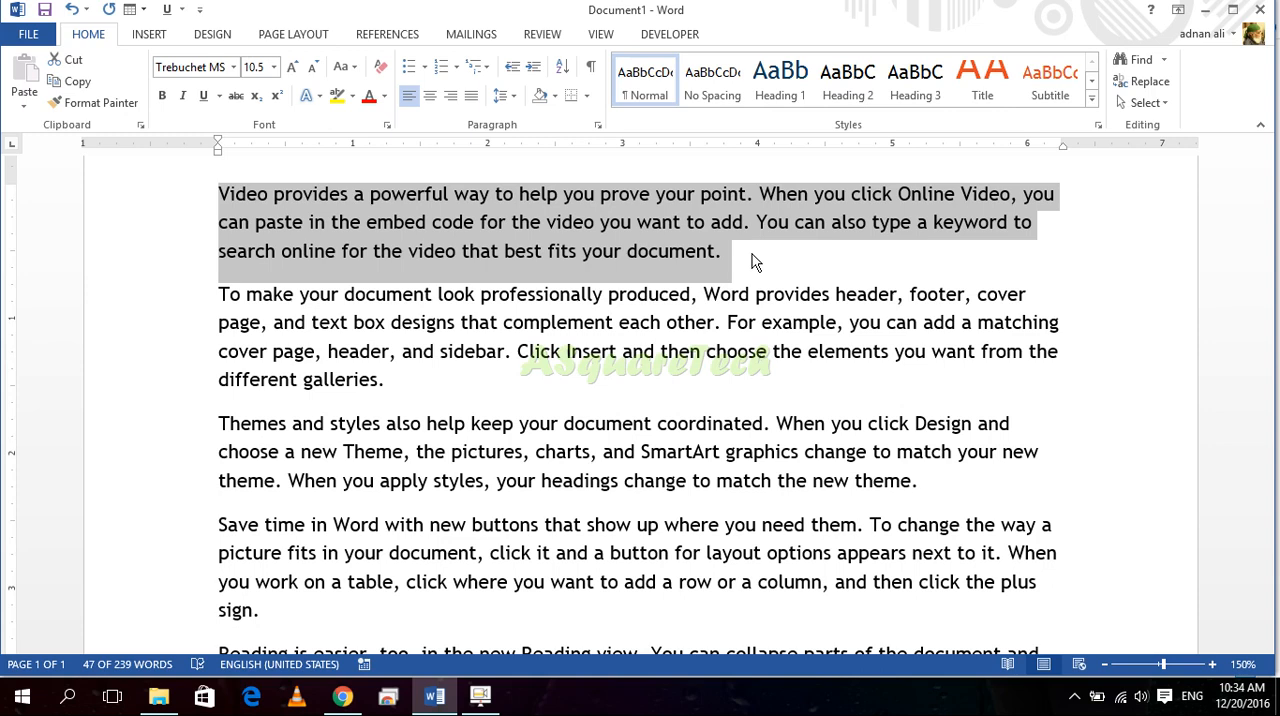
left_click(784, 294)
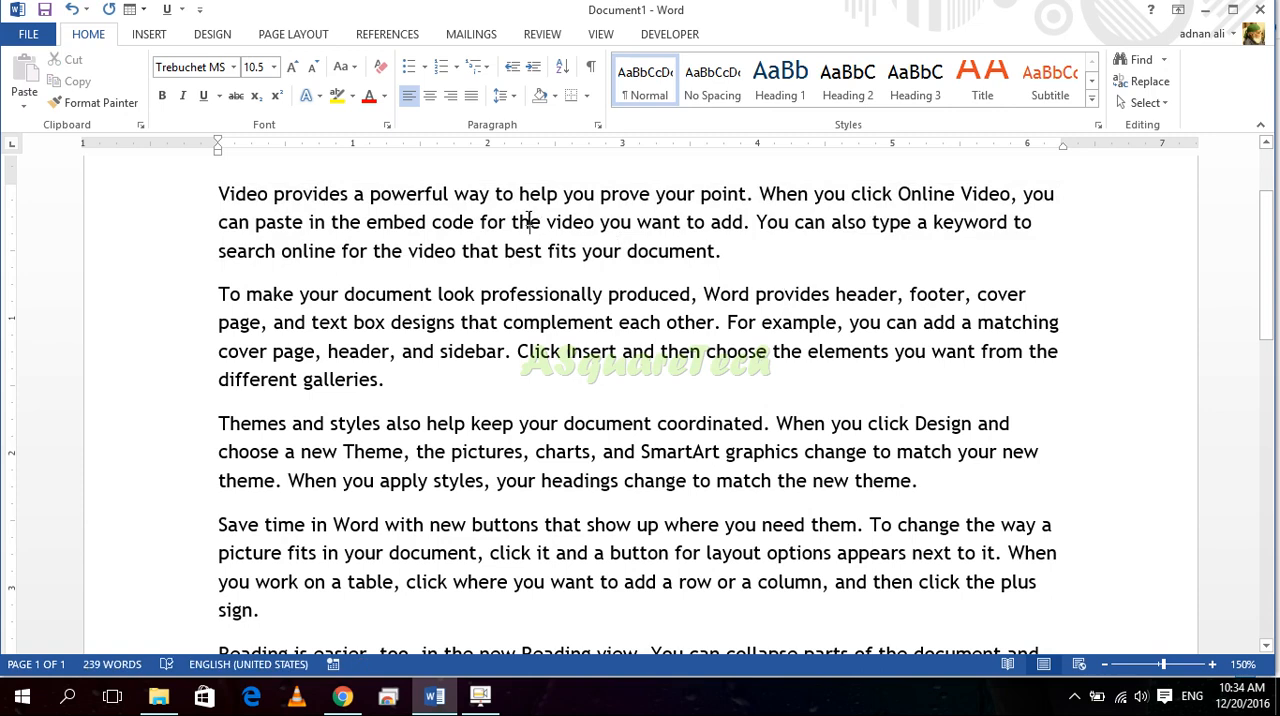
Step: Select the whole first paragraph, only the word "the" before "video you want", and the whole paragraph again, clearing each selection
triple_click(528, 220)
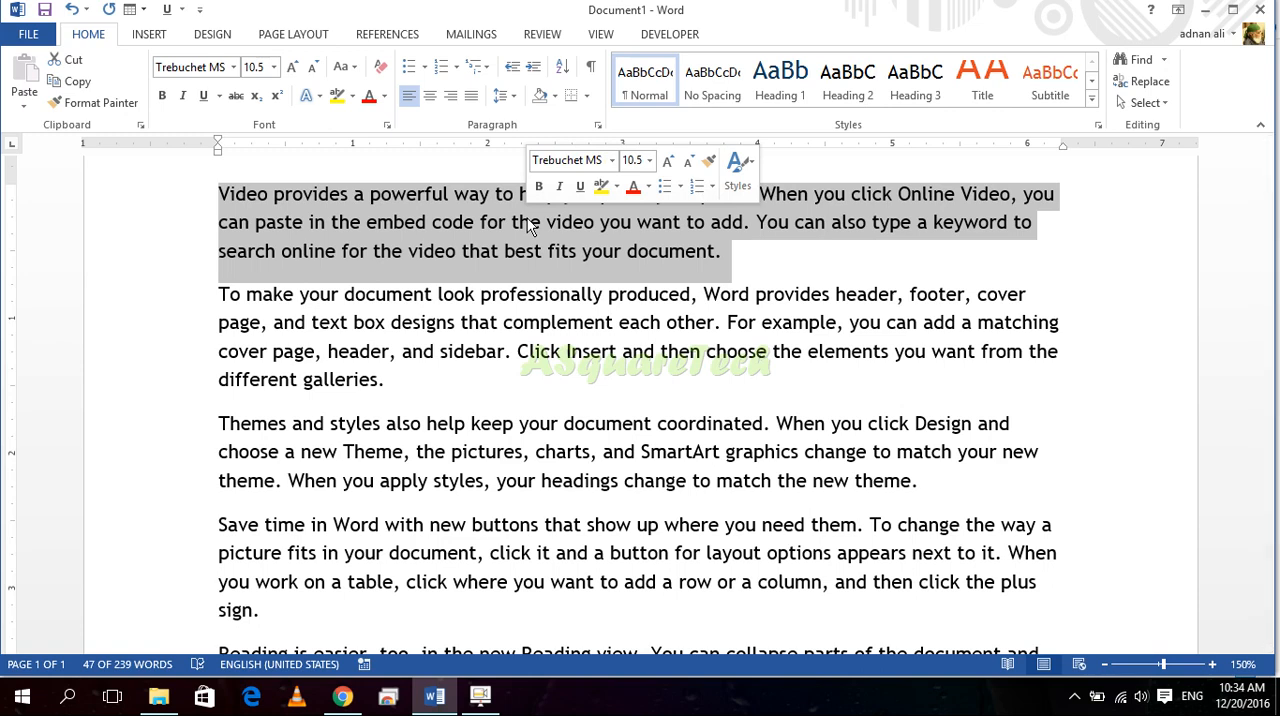
left_click(528, 225)
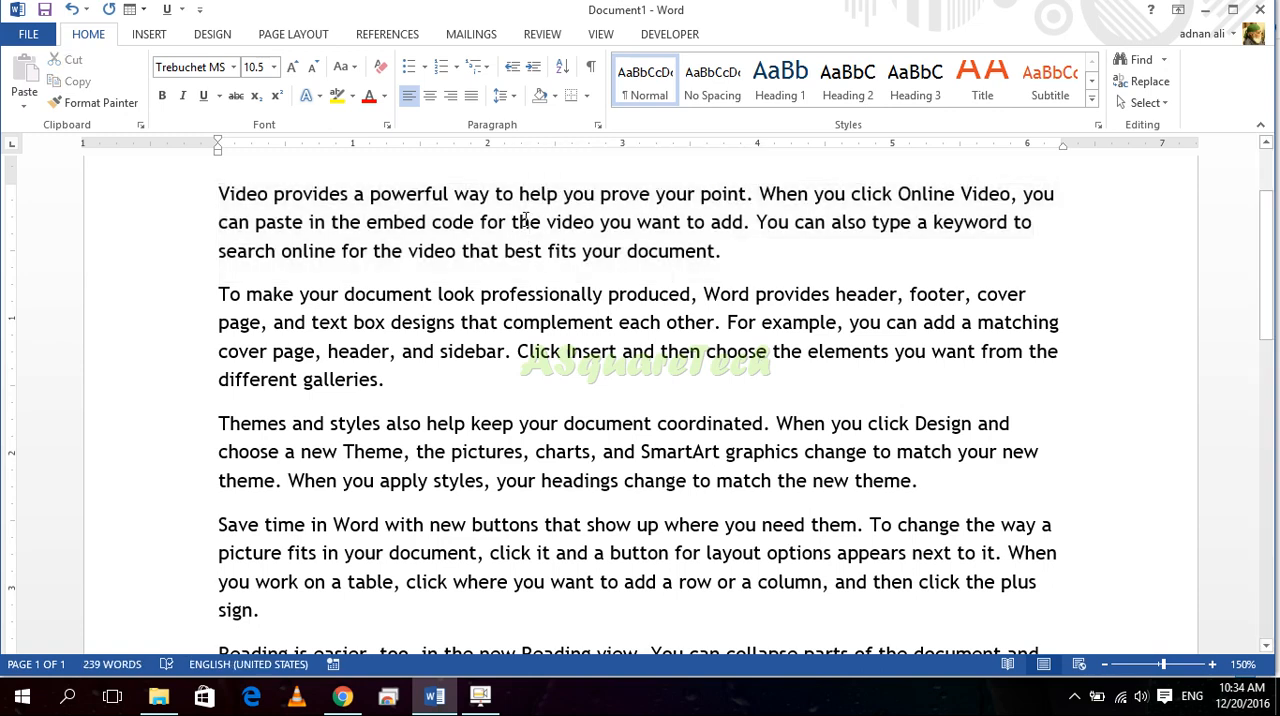
double_click(526, 222)
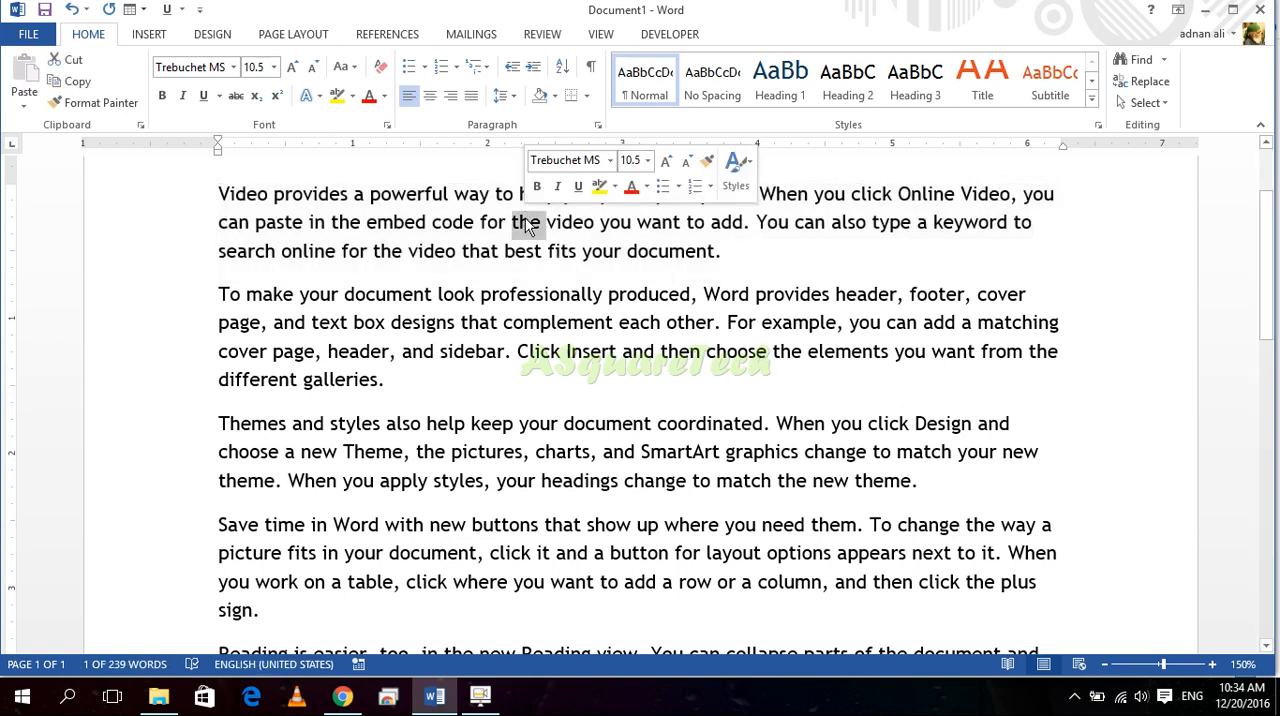
left_click(528, 225)
triple_click(528, 225)
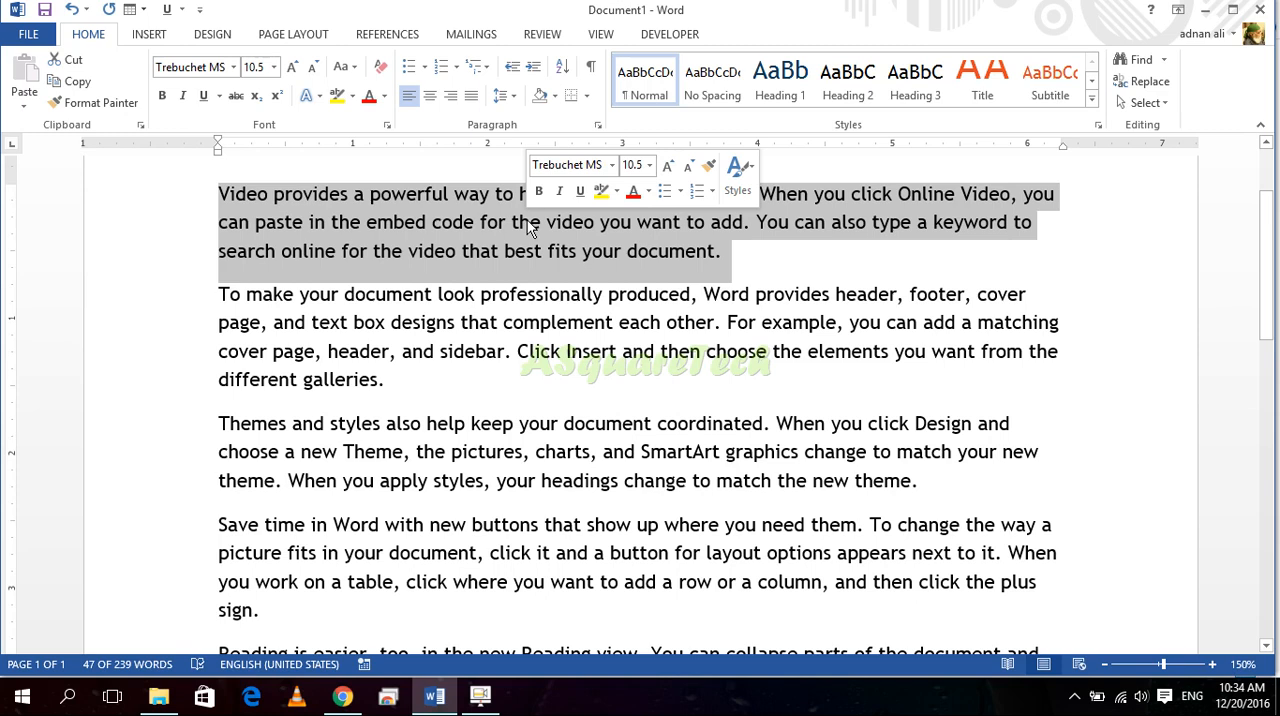
left_click(528, 224)
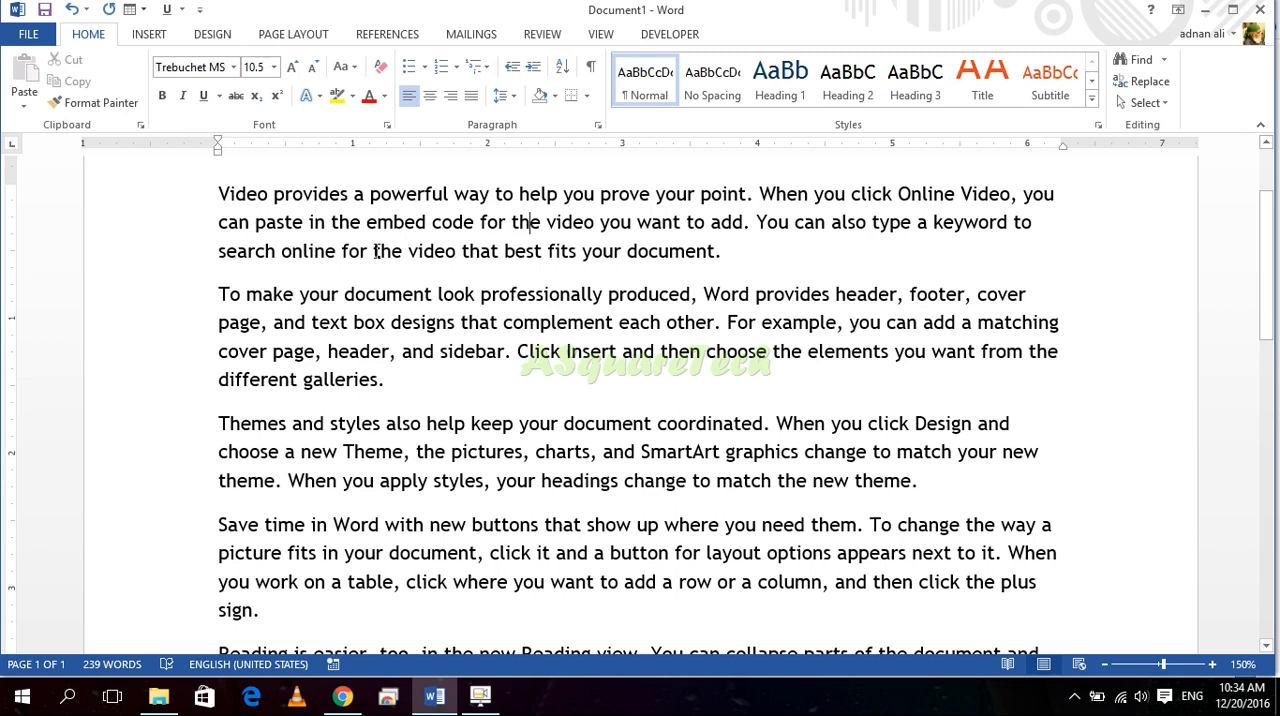
Step: Extend a selection paragraph by paragraph from "Video provides" downward, and shrink it back to the first two paragraphs
left_click(221, 194)
key("ctrl+shift+Down")
key("ctrl+shift+Down")
key("ctrl+shift+Down")
key("ctrl+shift+Down")
key("ctrl+shift+Down")
key("ctrl+shift+Down")
key("ctrl+shift+Down")
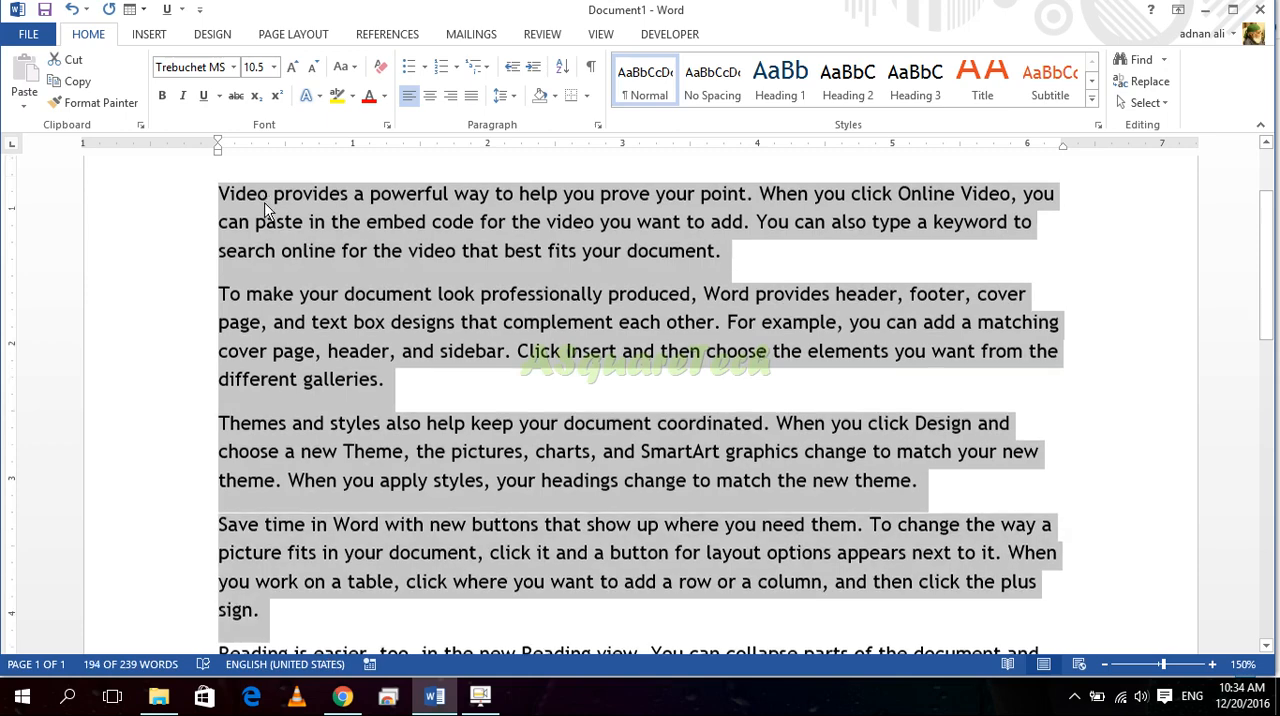
key("ctrl+shift+Up")
key("ctrl+shift+Up")
key("ctrl+shift+Up")
key("ctrl+shift+Up")
key("ctrl+shift+Up")
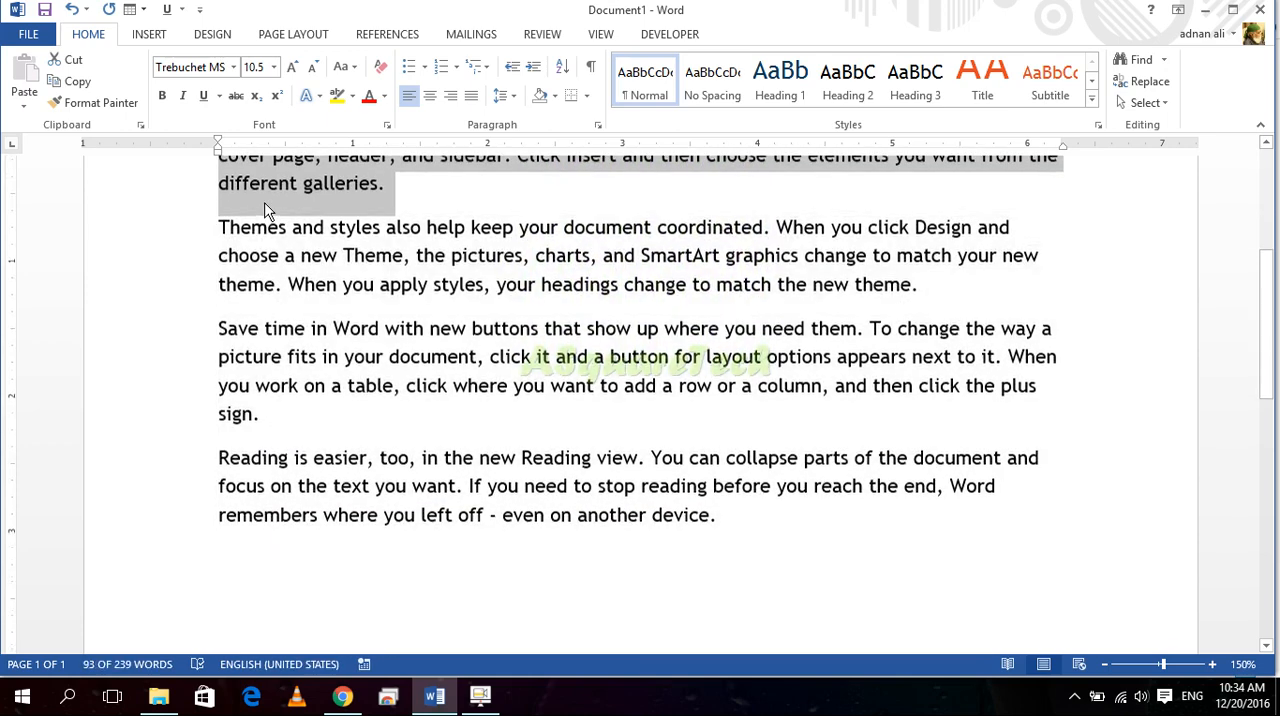
Step: Extend the selection down through the last paragraph, ending with "even on another device.", without the empty lines below
scroll(268, 206, "up", 3)
key("ctrl+shift+Down")
key("ctrl+shift+Down")
key("ctrl+shift+Down")
key("ctrl+shift+Down")
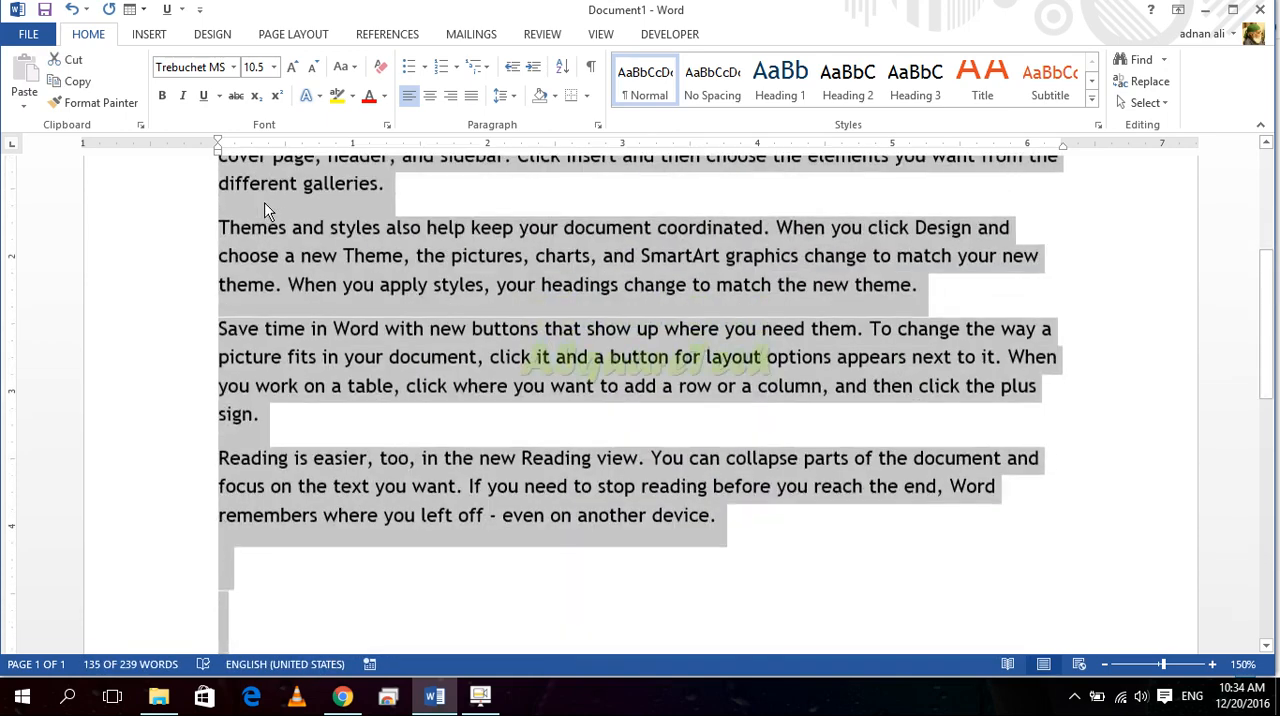
key("ctrl+shift+Up")
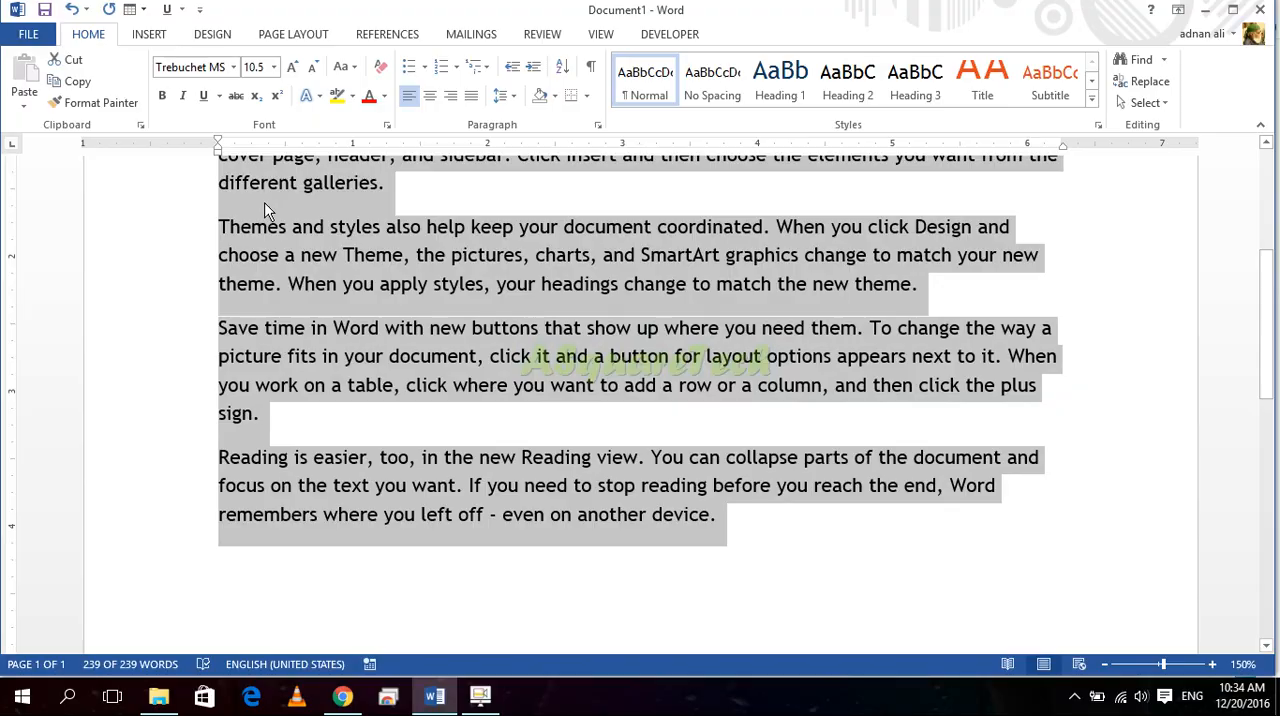
Step: Copy the selected sample text and paste it repeatedly until the document is 14 pages long
key("ctrl+c")
key("ctrl+v")
key("ctrl+v")
key("ctrl+v")
key("ctrl+v")
key("ctrl+v")
key("ctrl+v")
key("ctrl+v")
key("ctrl+v")
key("ctrl+v")
key("ctrl+v")
key("ctrl+v")
key("ctrl+v")
key("ctrl+v")
key("ctrl+v")
key("ctrl+v")
key("ctrl+v")
key("ctrl+v")
key("ctrl+v")
key("ctrl+v")
key("ctrl+v")
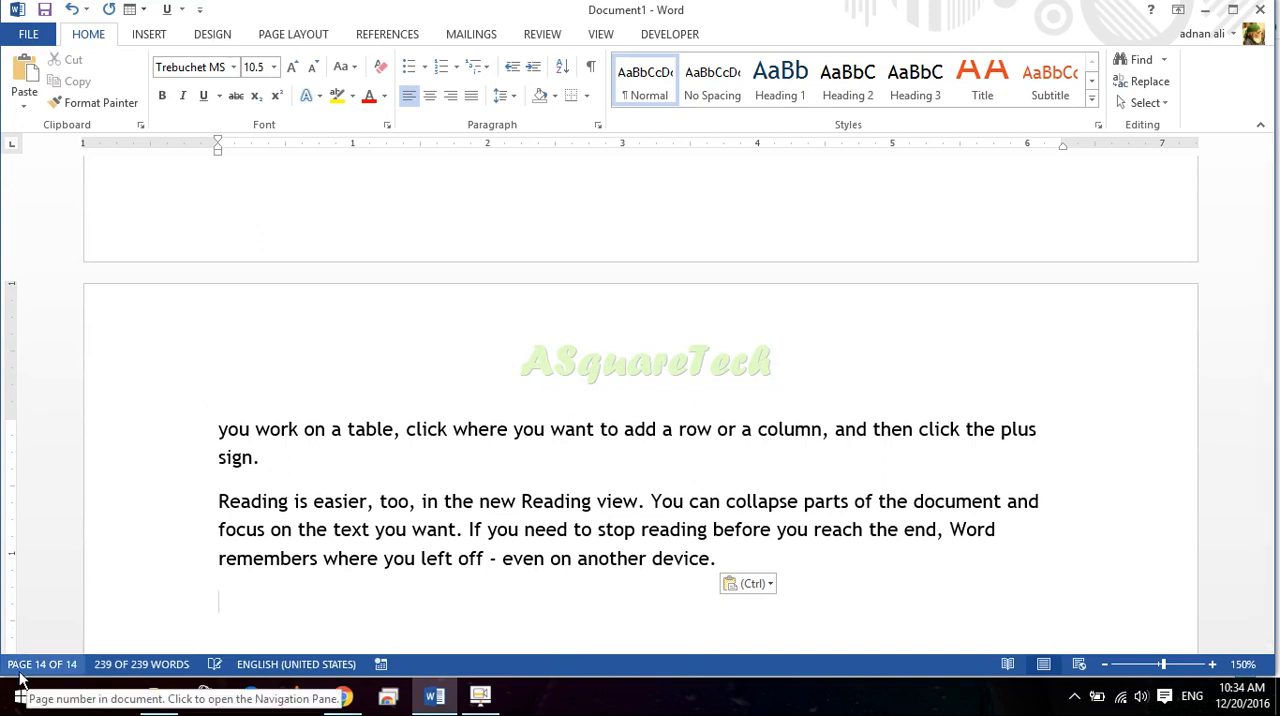
Step: Select text from the document's end back to "Click Insert" on page 9, replace that with a selection of the entire document, and clear it
left_click_drag(717, 557, 541, 120)
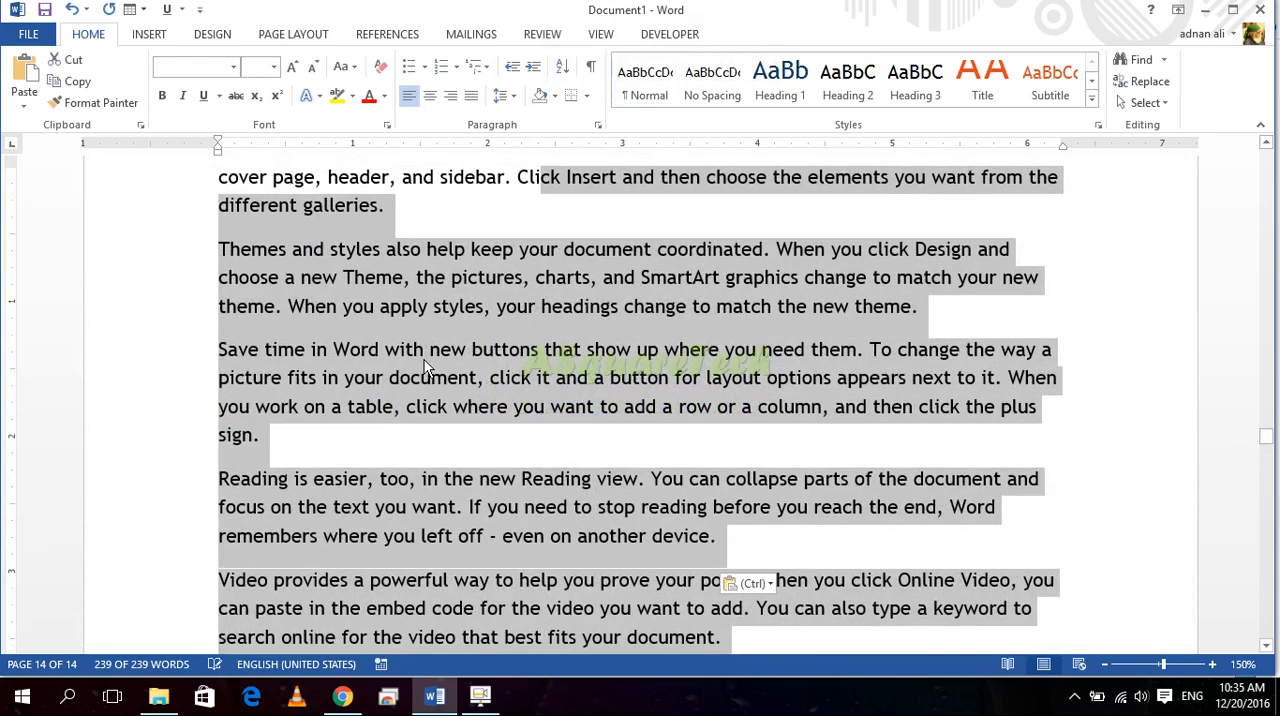
left_click(426, 356)
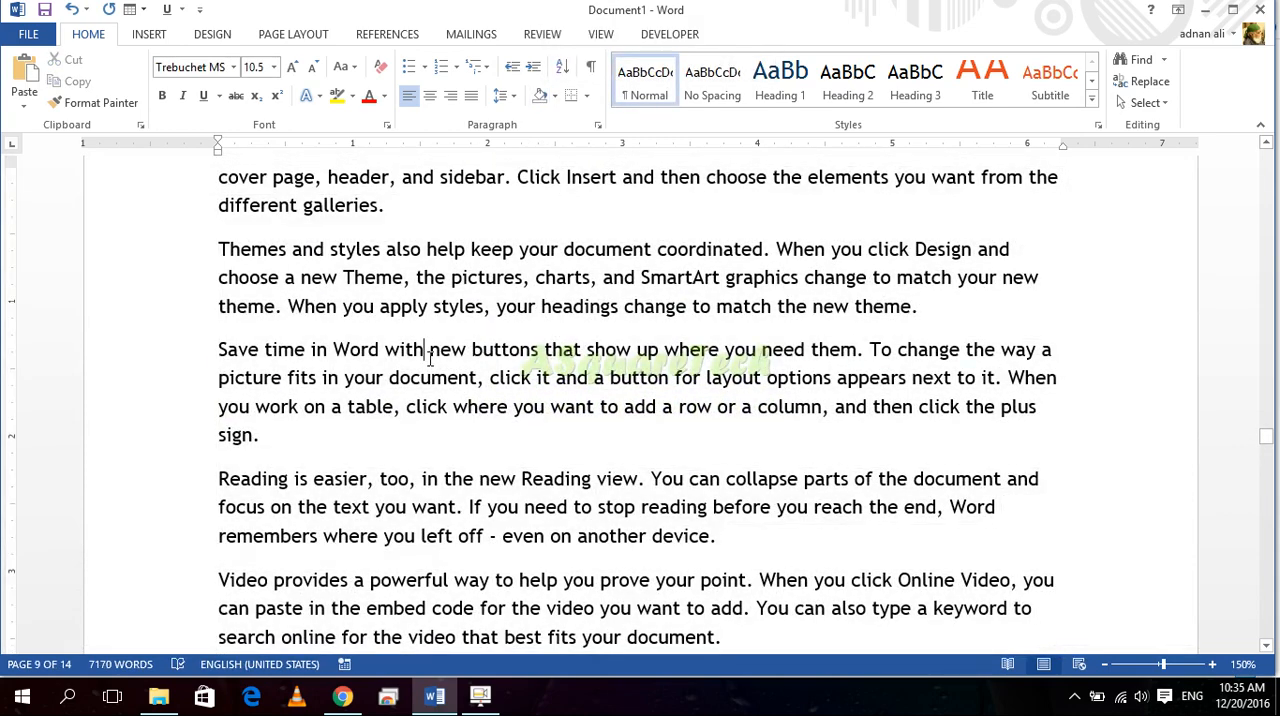
key("ctrl+a")
key("ctrl+c")
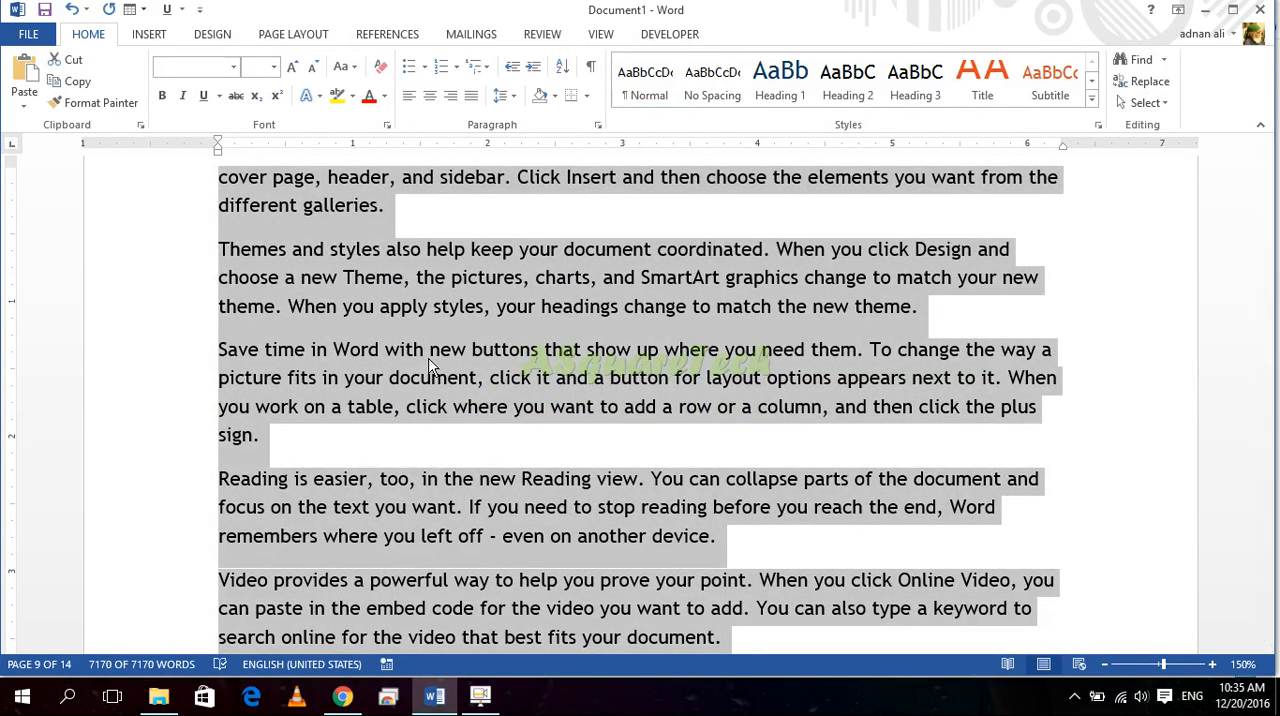
left_click(441, 438)
Step: Select text upward from the end of "different galleries." on page 9, and clear the selection
scroll(441, 438, "up", 3)
left_click(222, 451)
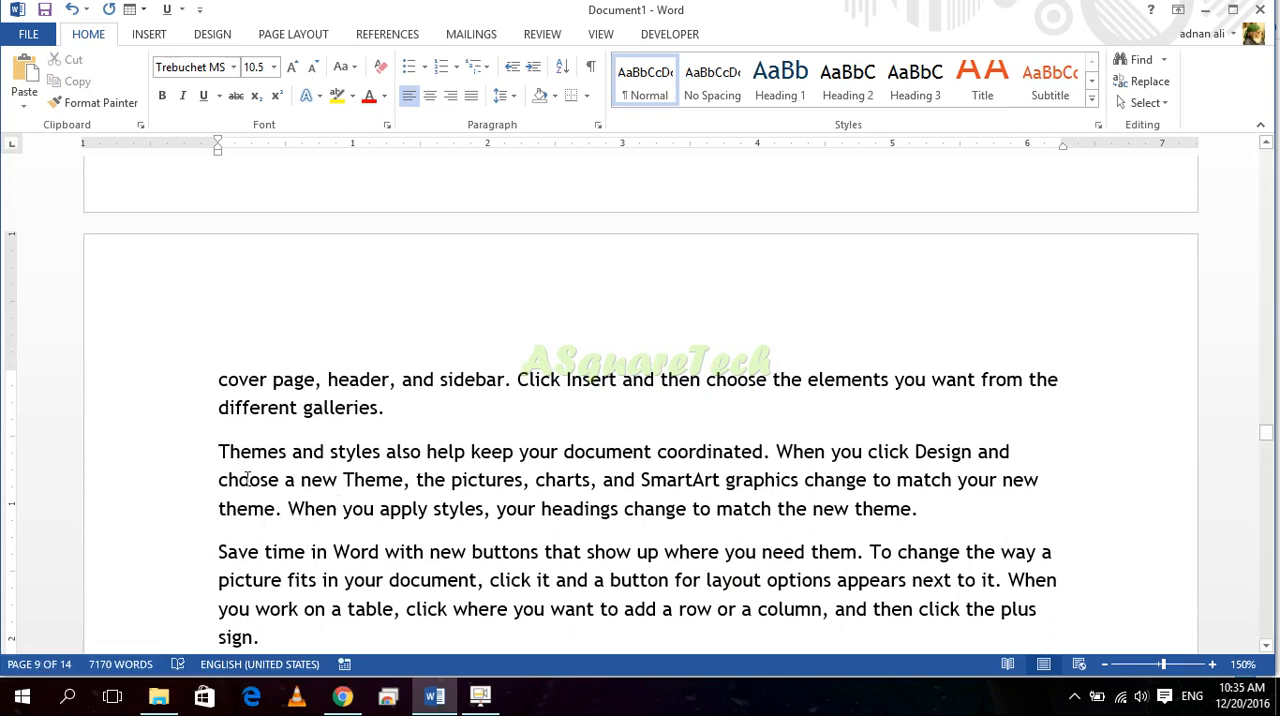
left_click(402, 411)
left_click_drag(386, 411, 395, 114)
left_click(430, 434)
scroll(426, 437, "down", 10)
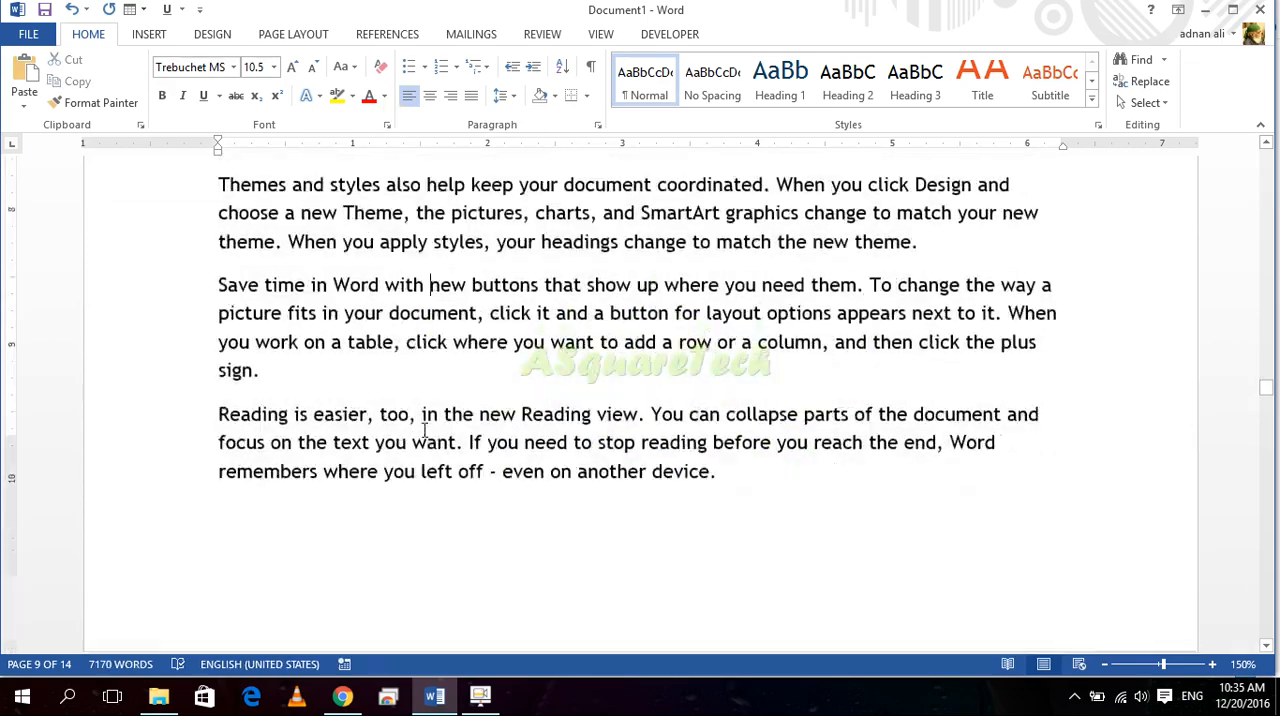
Step: Place the cursor after "different galleries." on page 9, extend the selection upward by paragraphs onto the preceding page, and clear it
scroll(400, 457, "down", 10)
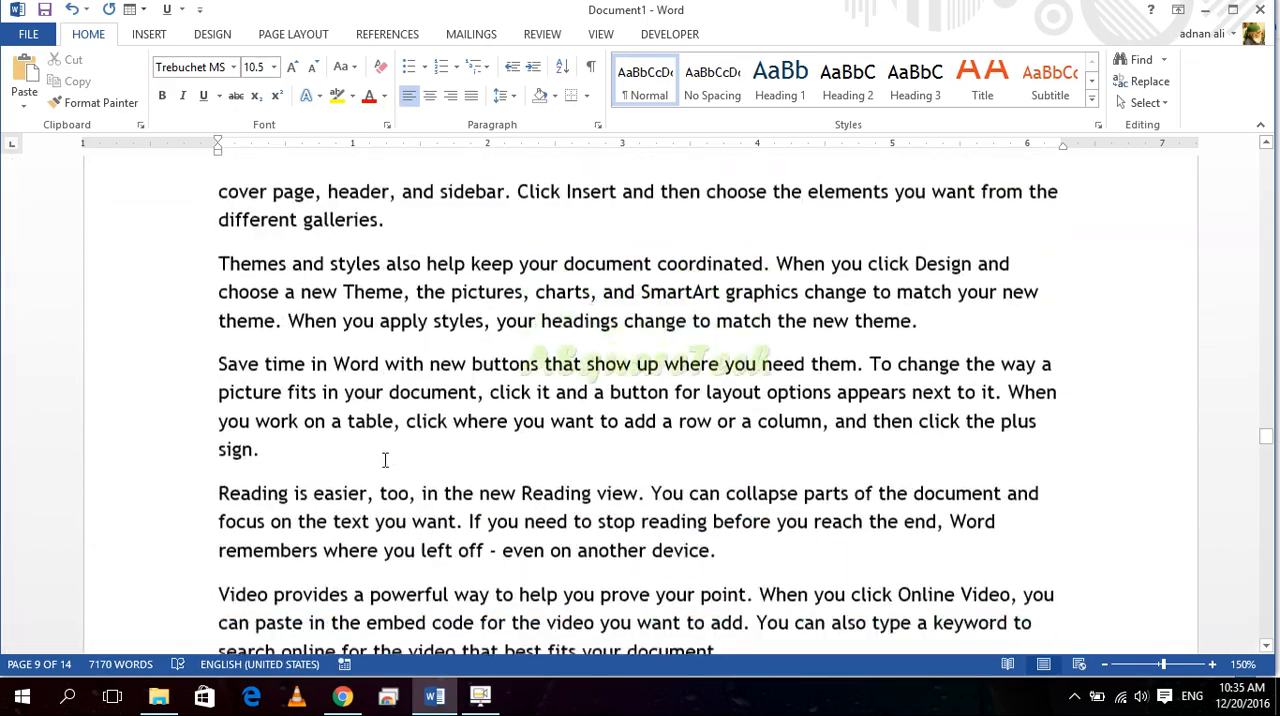
left_click(407, 213)
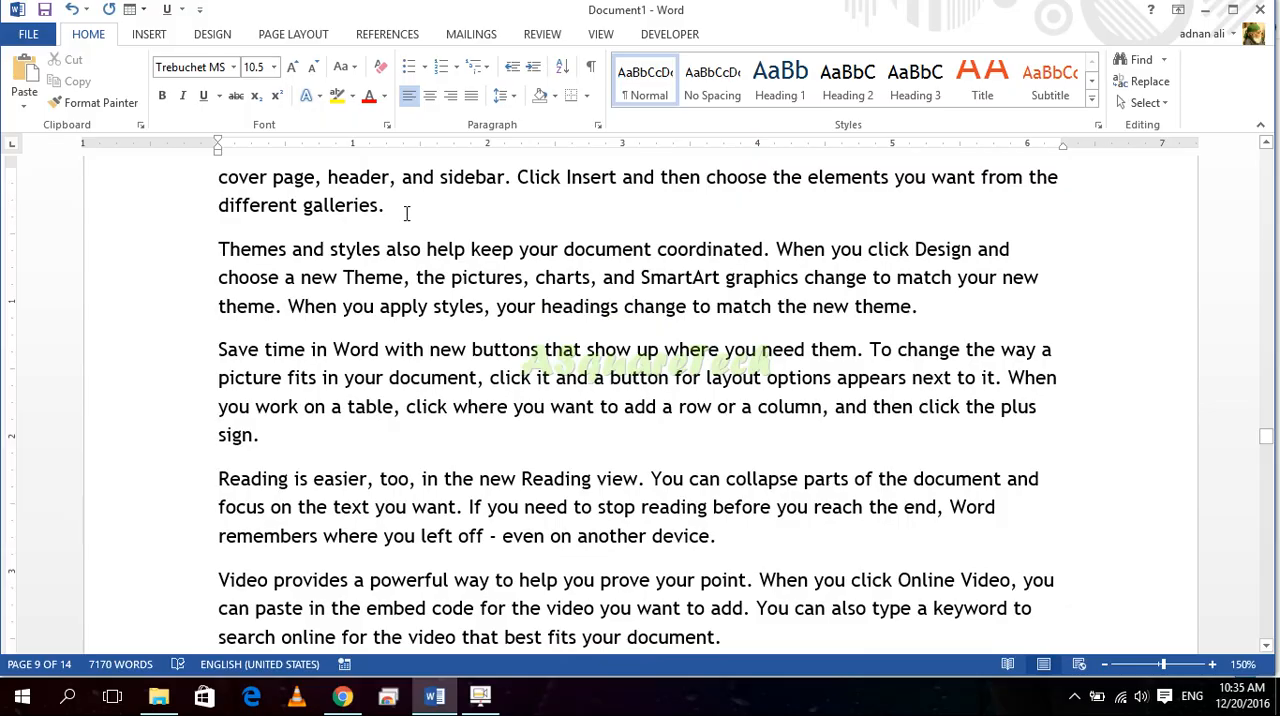
key("ctrl+v")
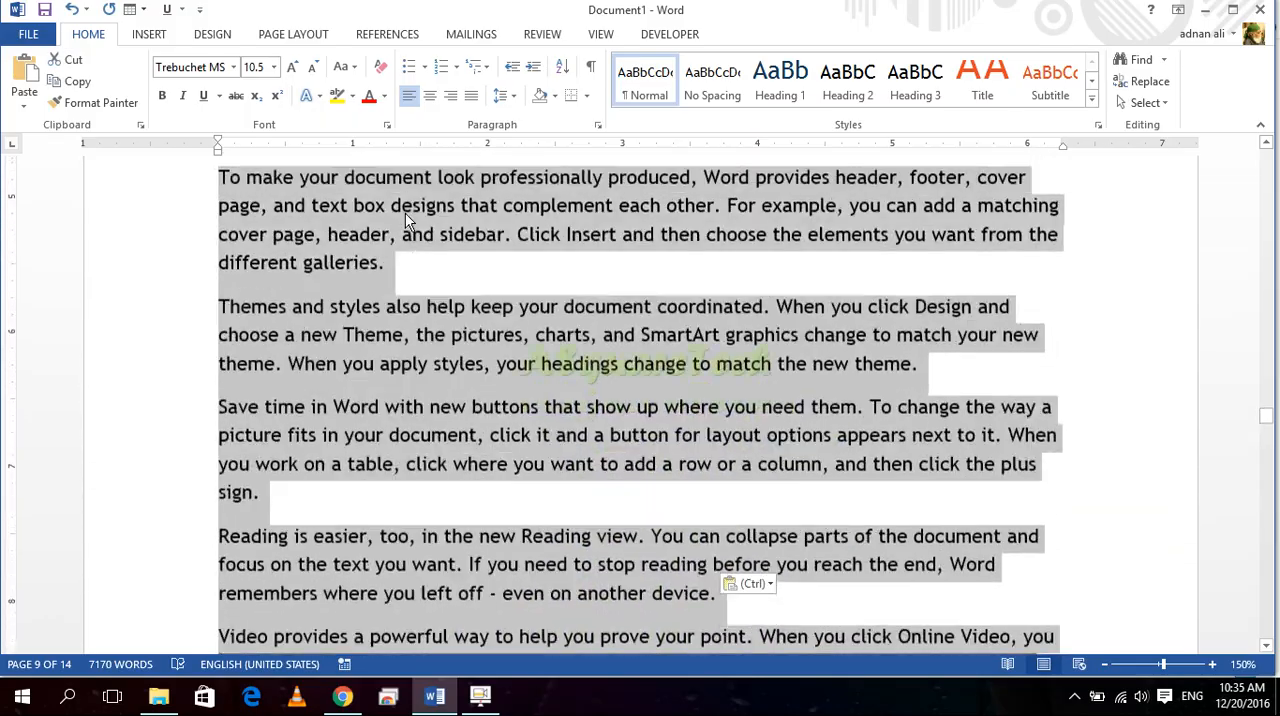
key("ctrl+shift+Up")
key("ctrl+shift+Up")
key("ctrl+shift+Up")
key("ctrl+shift+Up")
key("ctrl+shift+Up")
key("ctrl+shift+Down")
key("ctrl+shift+Down")
key("ctrl+shift+Down")
key("ctrl+shift+Down")
key("ctrl+shift+Down")
key("ctrl+shift+Down")
key("ctrl+shift+Down")
key("ctrl+shift+Down")
key("ctrl+shift+Down")
key("ctrl+shift+Down")
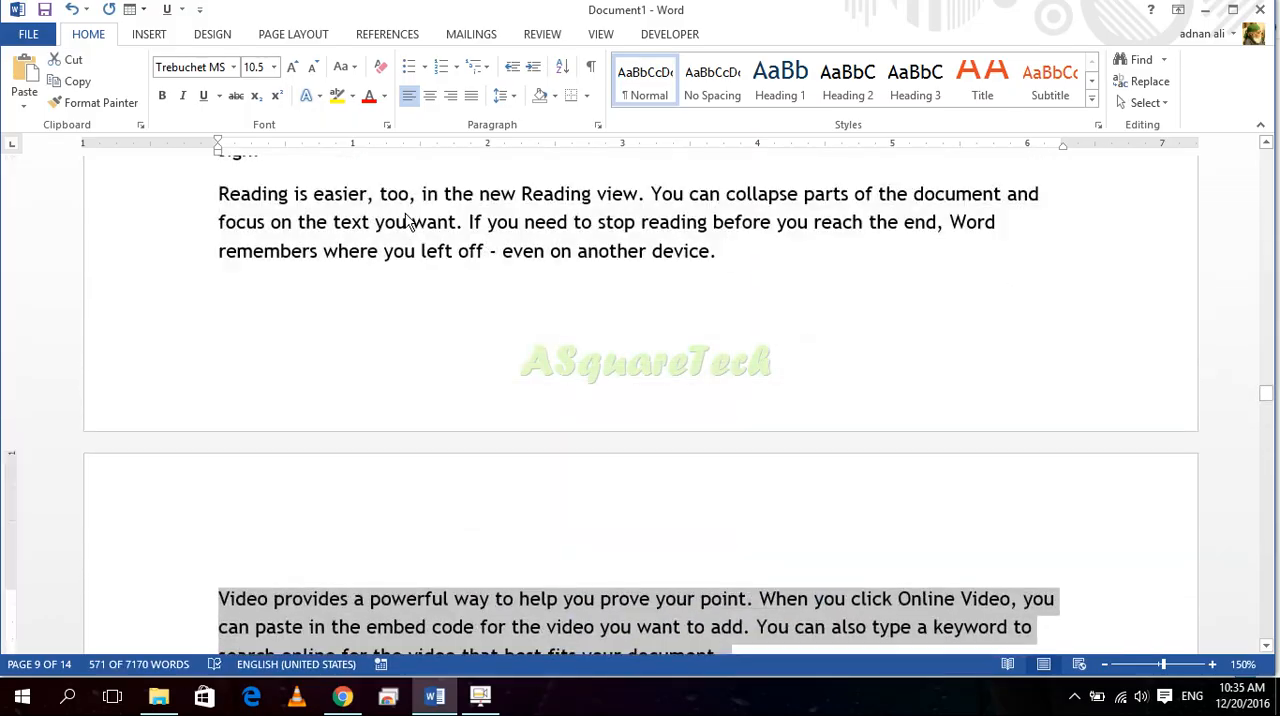
key("ctrl+shift+Down")
key("ctrl+shift+Down")
key("ctrl+shift+Down")
key("ctrl+shift+Down")
key("ctrl+shift+Down")
key("ctrl+shift+Down")
key("ctrl+shift+Down")
key("ctrl+shift+Down")
key("ctrl+shift+Down")
key("ctrl+shift+Down")
key("Down")
key("Down")
key("Down")
key("Down")
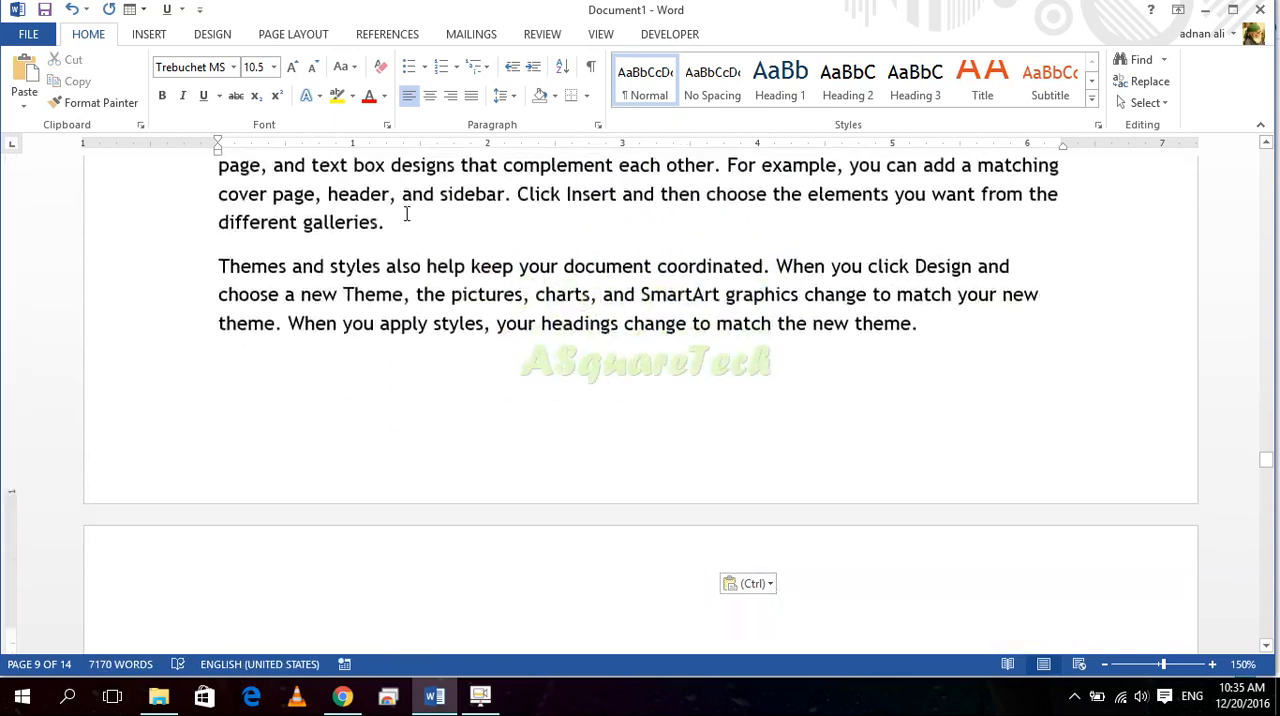
Step: Select all text from page 10 back to the start of the document, and clear the selection
scroll(400, 250, "down", 3)
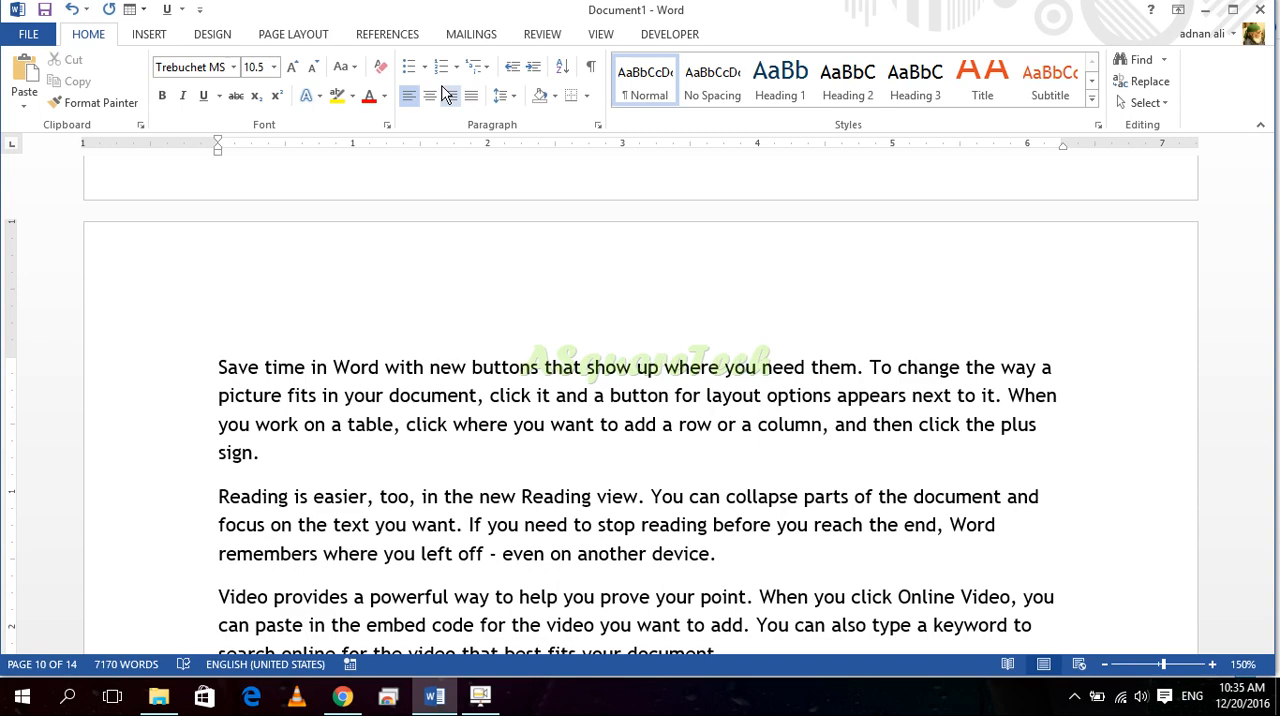
key("ctrl+shift+Home")
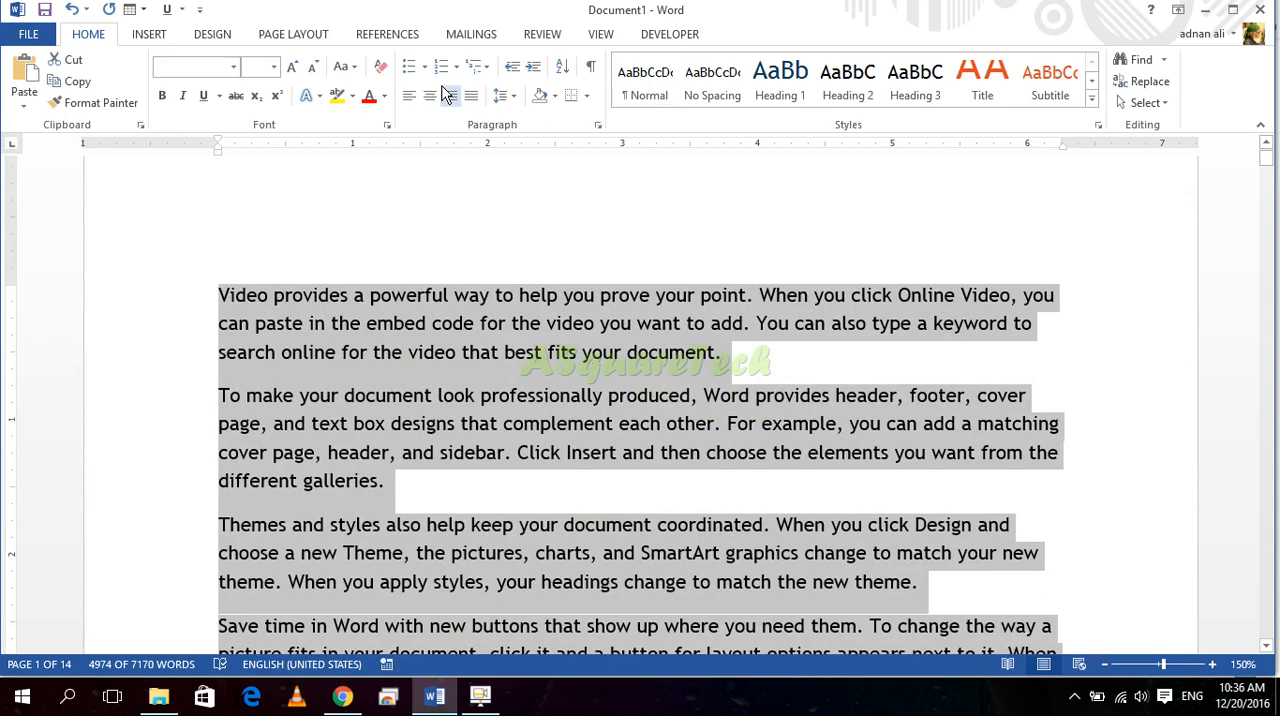
left_click(412, 488)
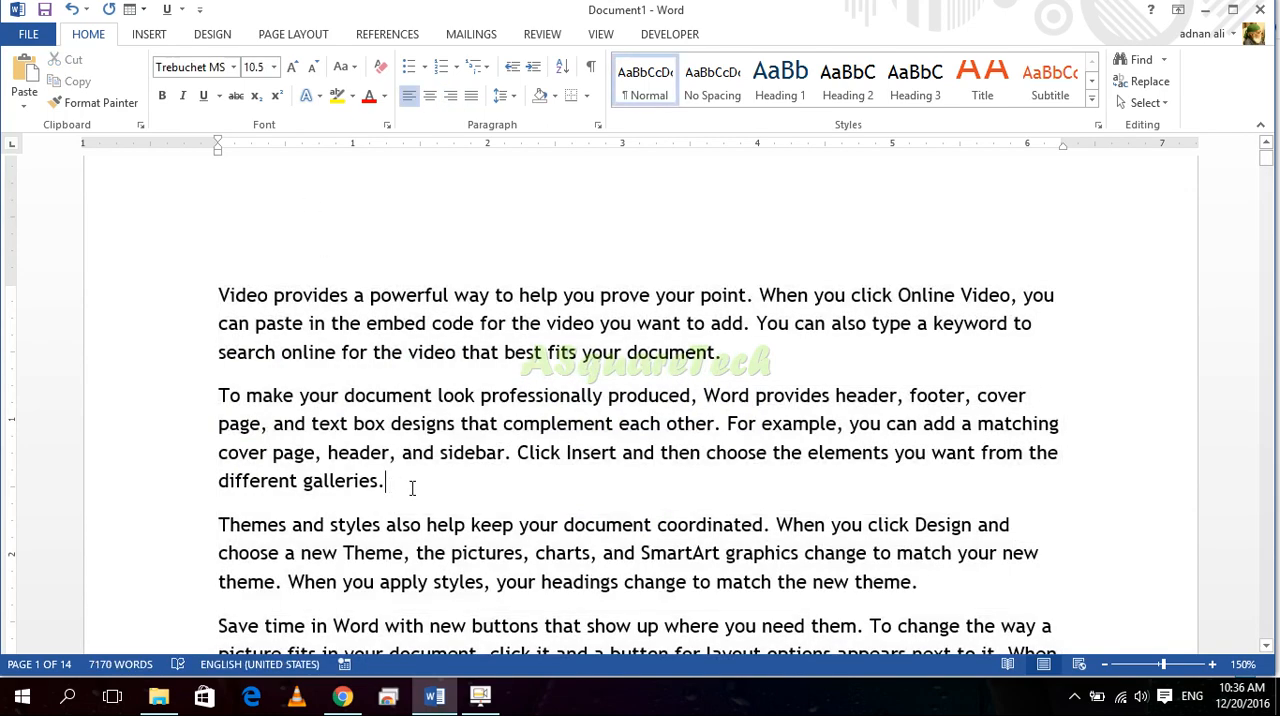
Step: Select text downward from the end of "different galleries." on page 1, and return to the document's start
key("ctrl+v")
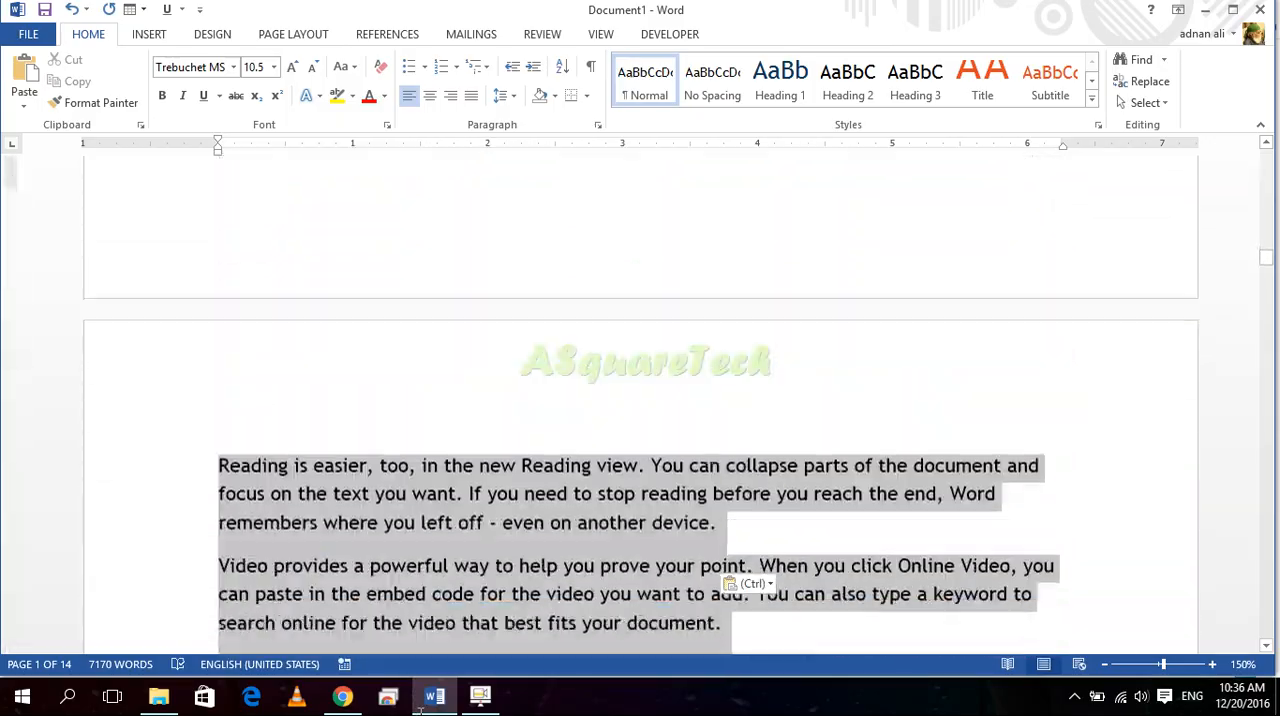
left_click_drag(421, 711, 421, 711)
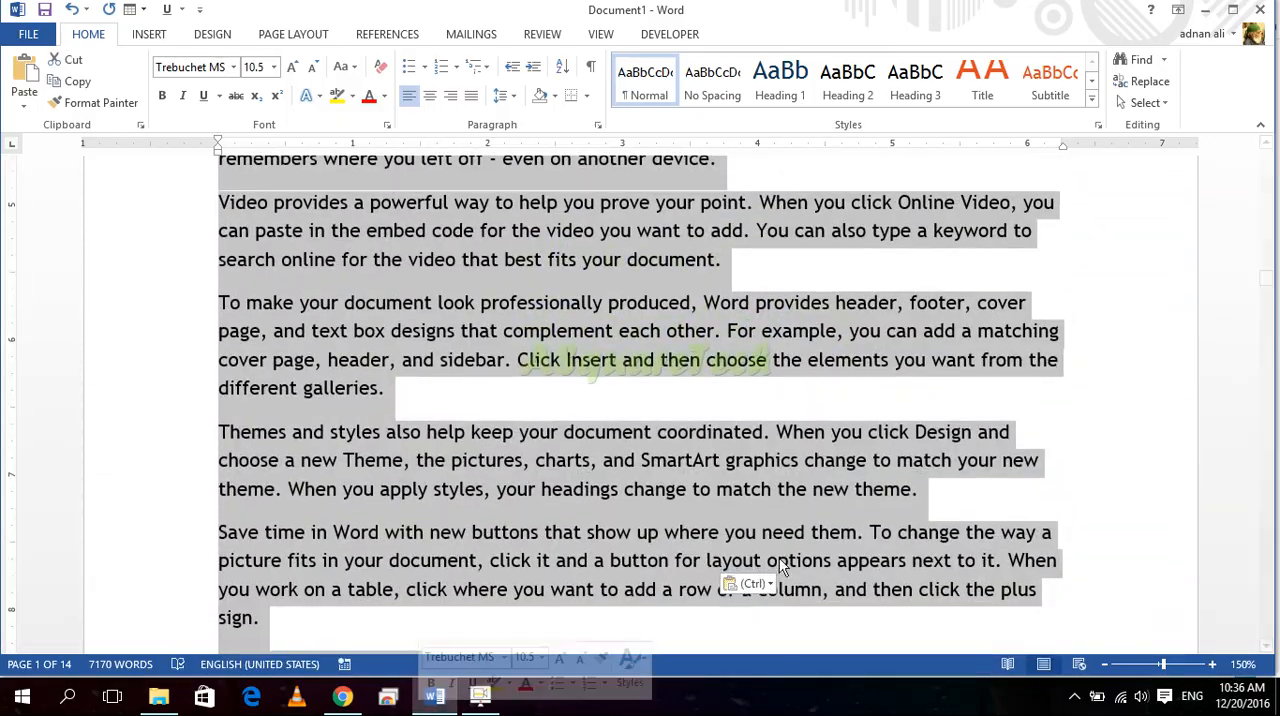
left_click_drag(1264, 278, 1246, 146)
Step: Select everything from the end of "different galleries." on page 1 to the document's end, check how far it reaches, and clear it
left_click(491, 512)
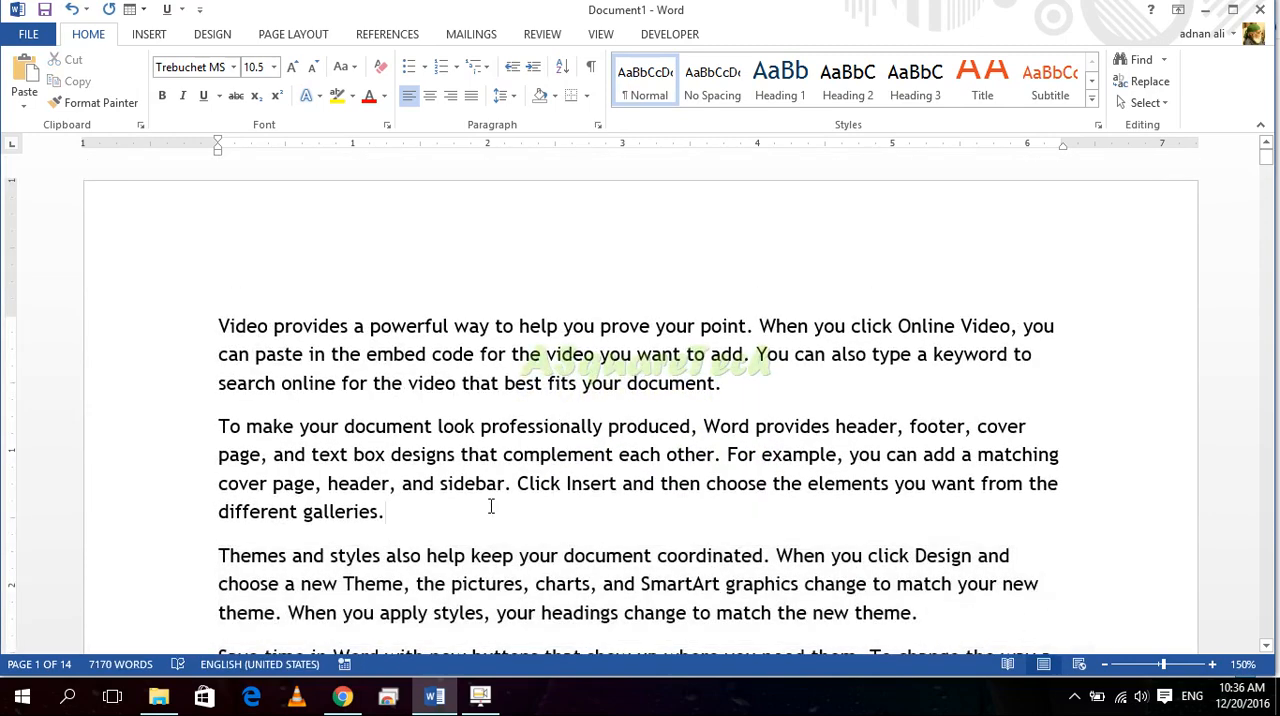
key("ctrl+shift+End")
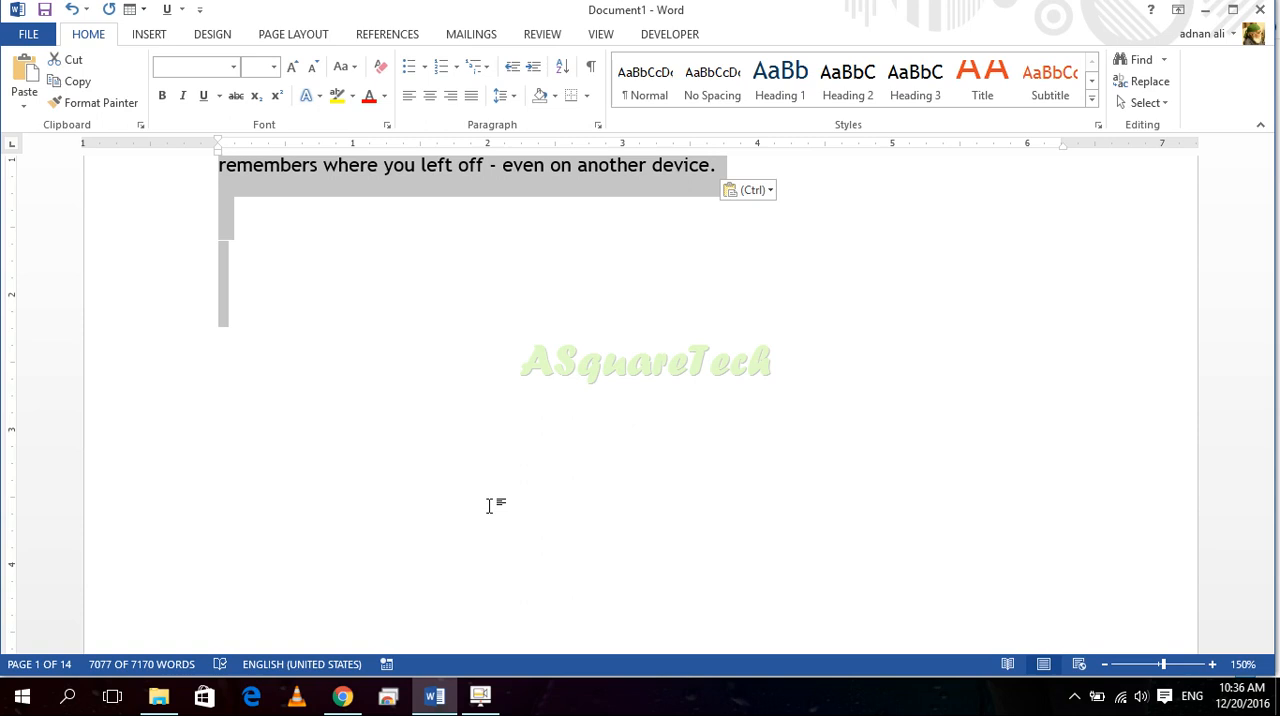
scroll(540, 462, "up", 10)
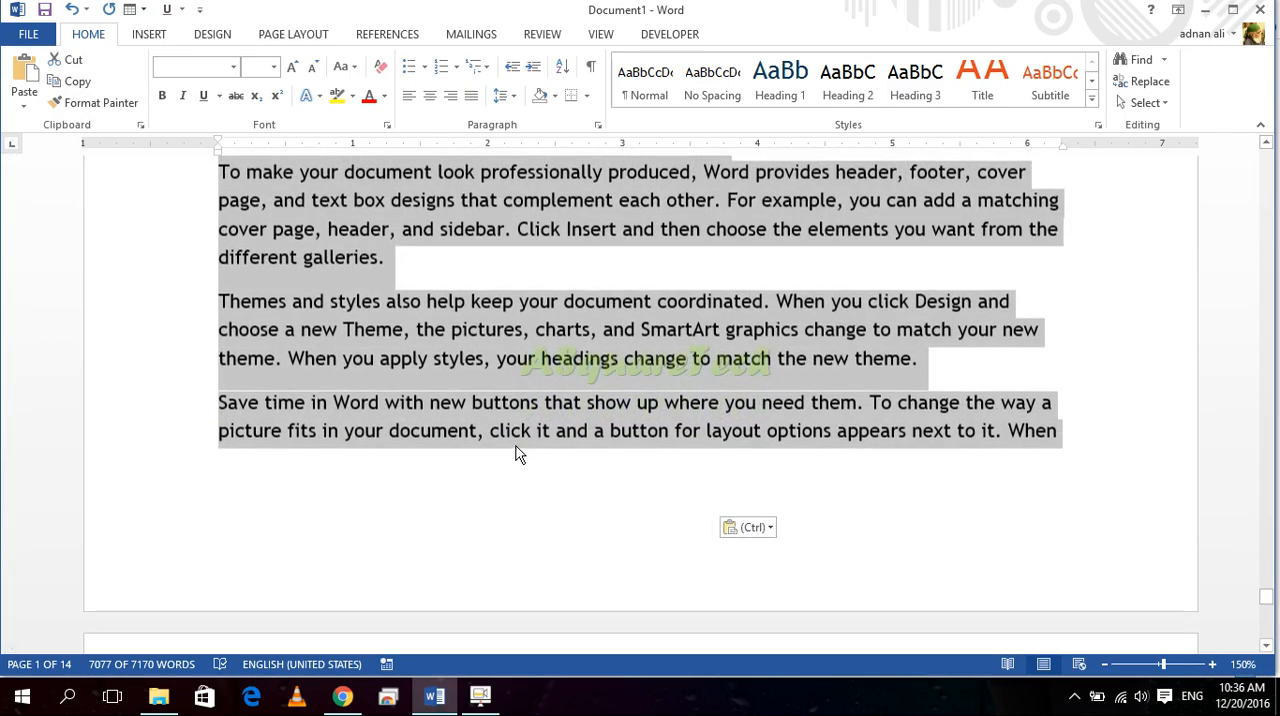
scroll(518, 454, "down", 3)
left_click(508, 337)
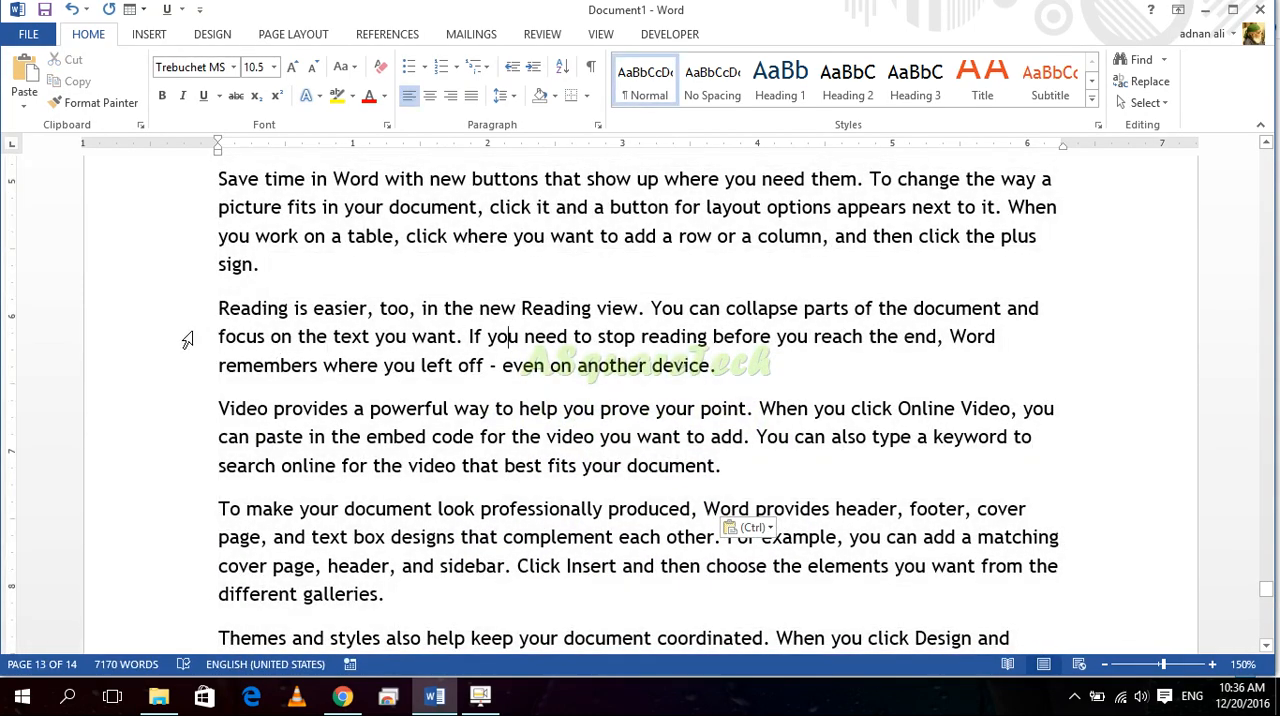
Step: Select the "Reading is easier" paragraph on page 13, followed by single lines one at a time down to "different galleries."
triple_click(308, 339)
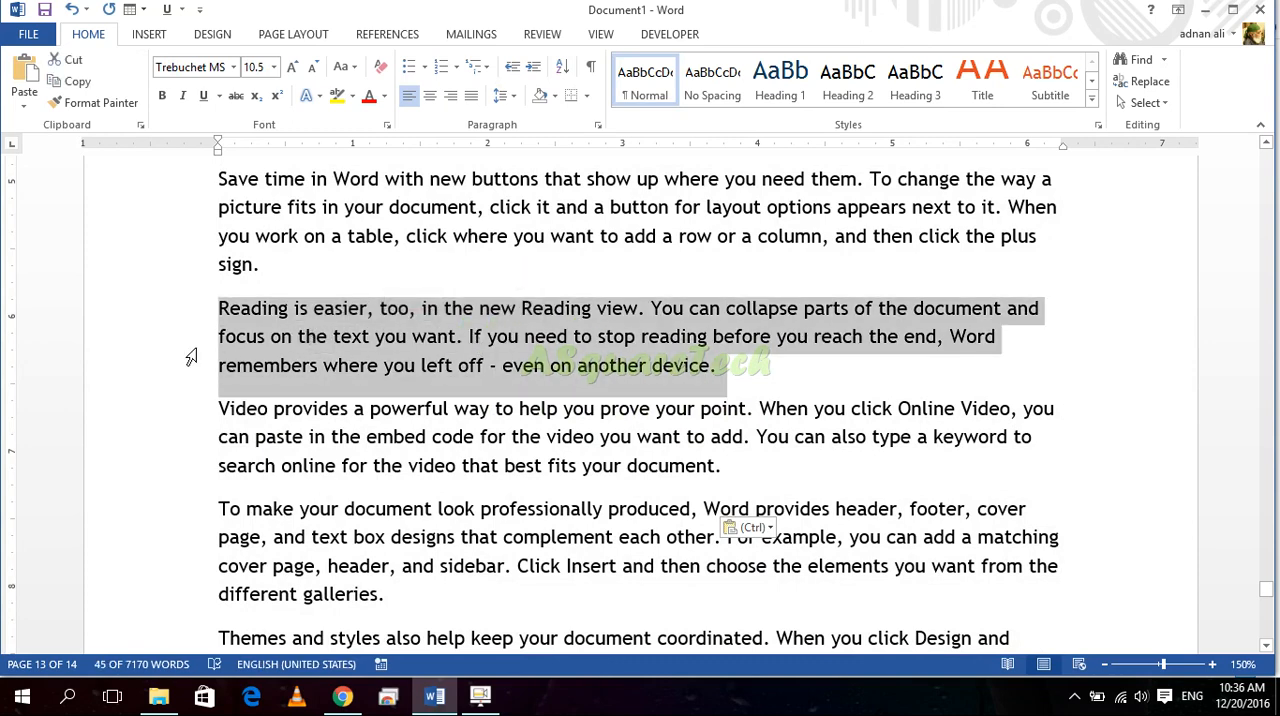
left_click(166, 340)
left_click(166, 366)
left_click(166, 407)
left_click(175, 468)
left_click(175, 508)
left_click(172, 566)
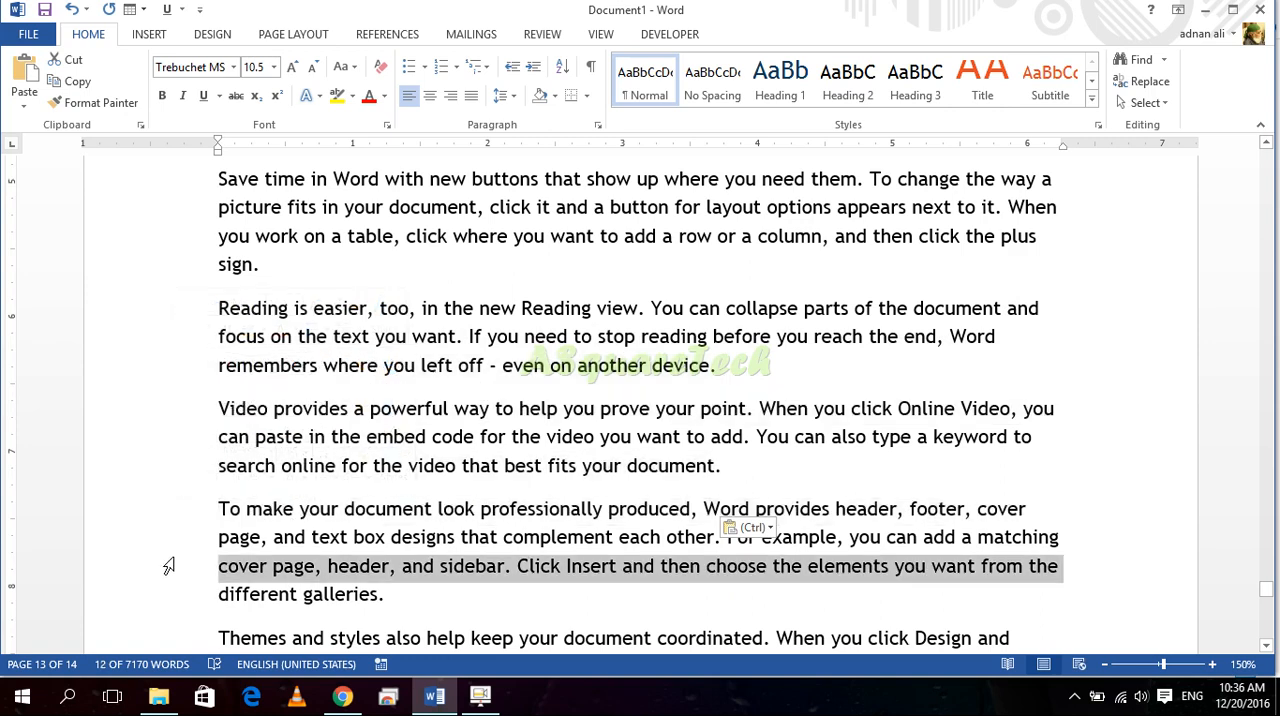
left_click(172, 596)
Step: Select single lines one at a time back up through "sign." and "Save time in Word", and down again into the "Video provides" paragraph
left_click(178, 410)
left_click(177, 338)
left_click(175, 266)
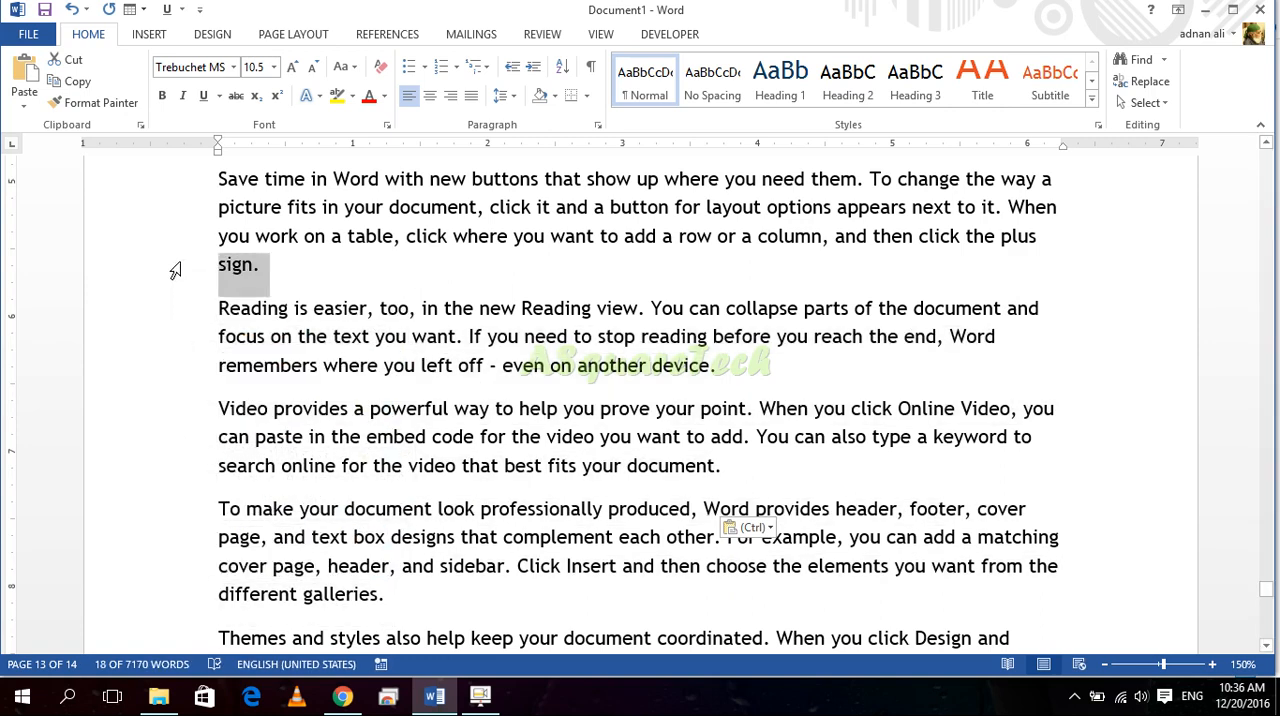
left_click(160, 190)
left_click(153, 217)
left_click(154, 245)
left_click(155, 273)
left_click(160, 338)
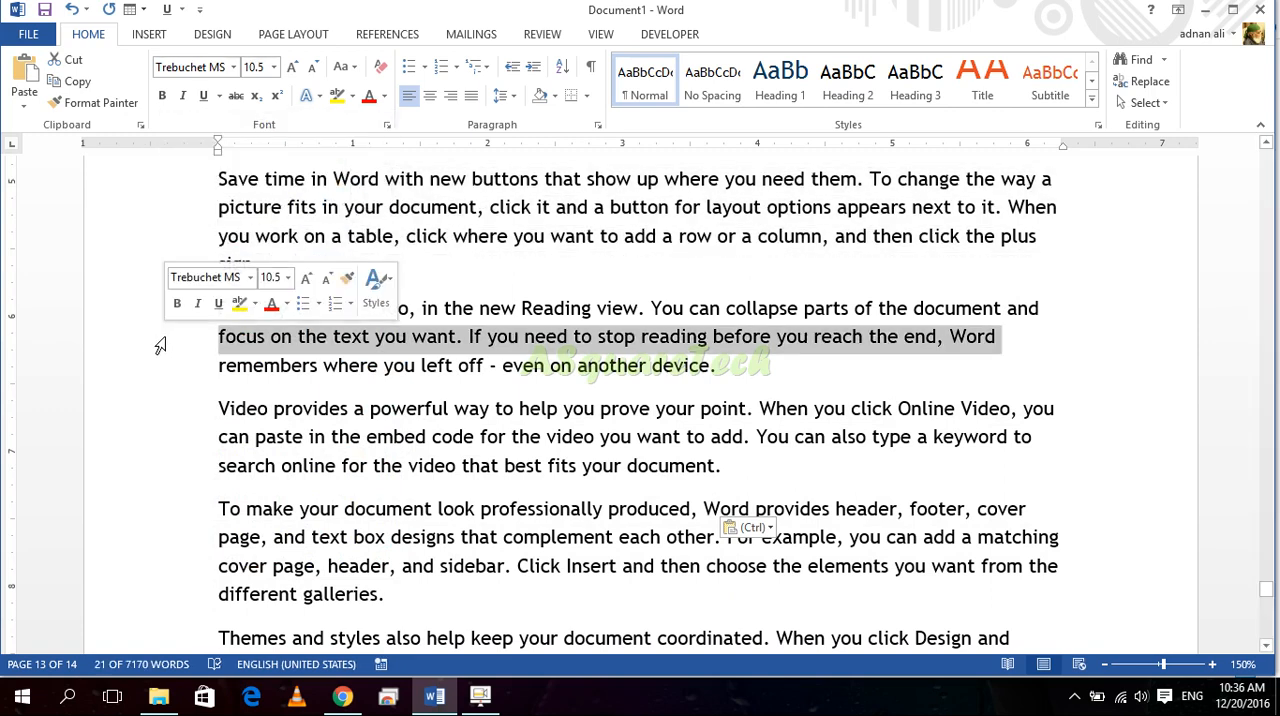
left_click(161, 367)
left_click(160, 438)
Step: Select whole paragraphs on page 13 one after another, alternating between "Video provides" and "Reading is easier" and ending on "Reading is easier"
double_click(165, 473)
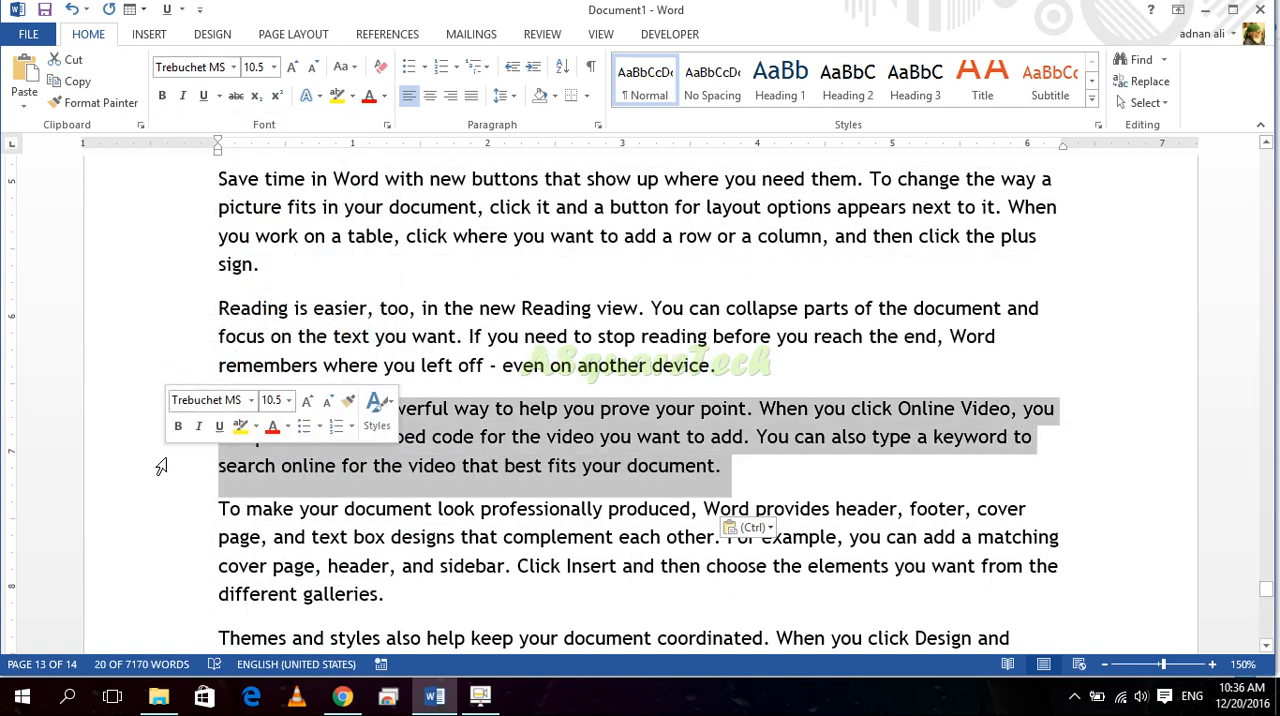
double_click(157, 340)
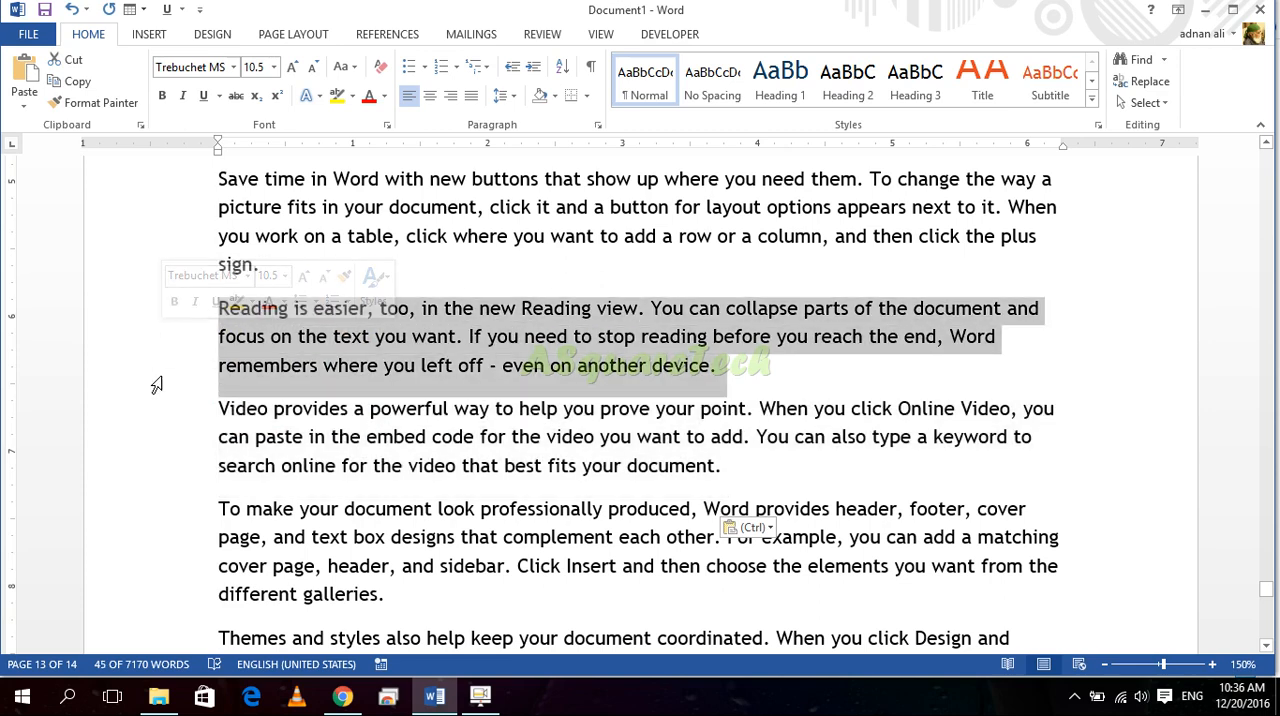
left_click(149, 411)
double_click(145, 444)
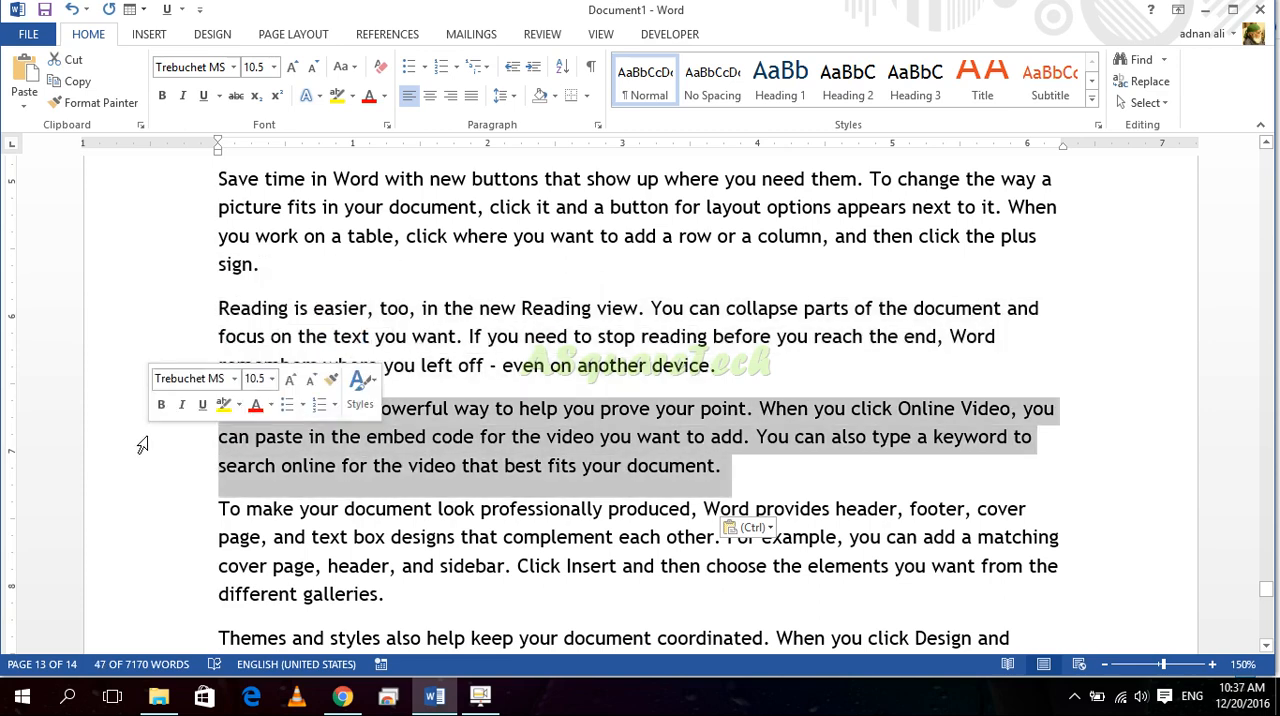
double_click(138, 338)
double_click(140, 222)
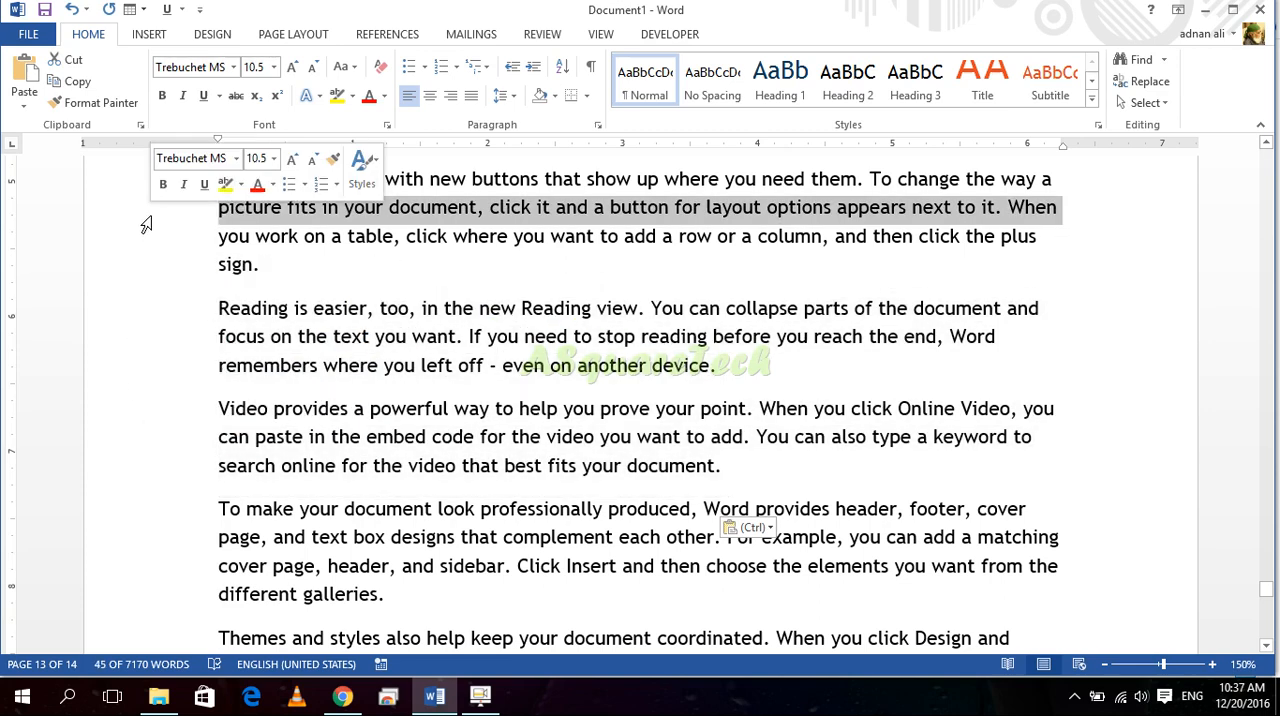
double_click(141, 340)
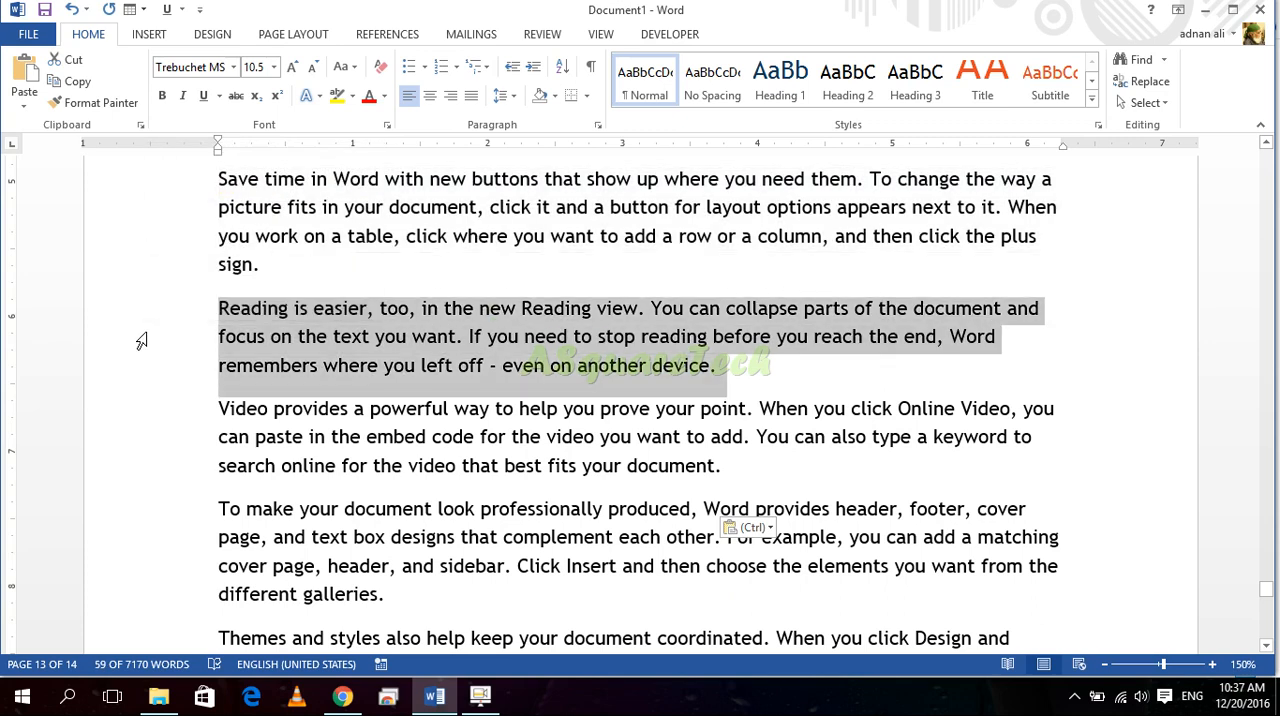
Step: Expand the selection from the line "can paste in the embed code" through its paragraph to the entire document, and finish by clearing it
left_click(157, 442)
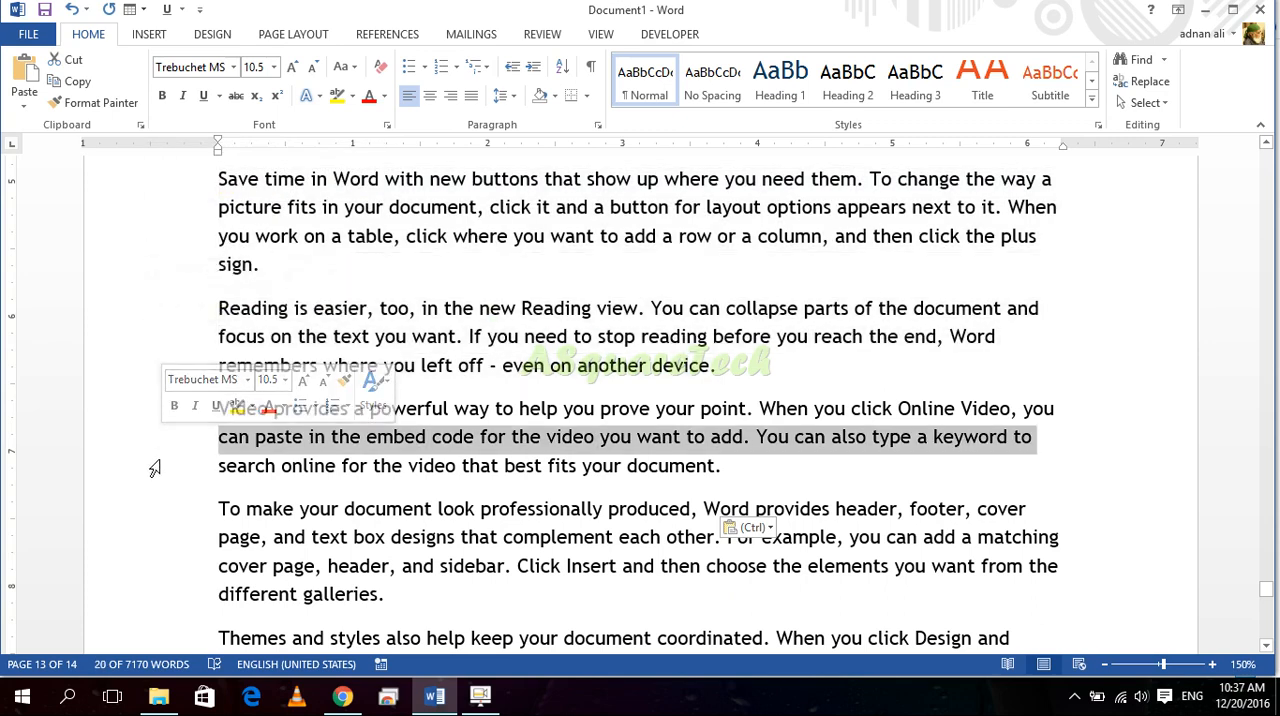
double_click(154, 446)
double_click(152, 447)
triple_click(152, 447)
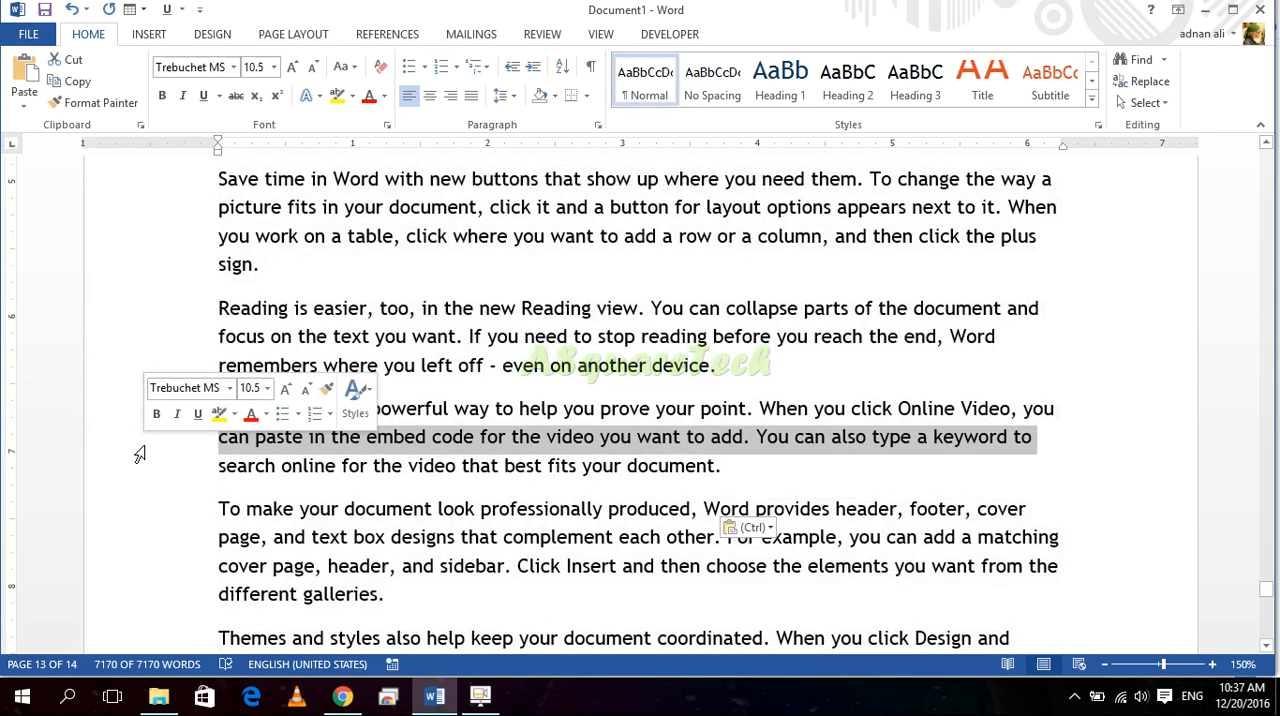
left_click(141, 450)
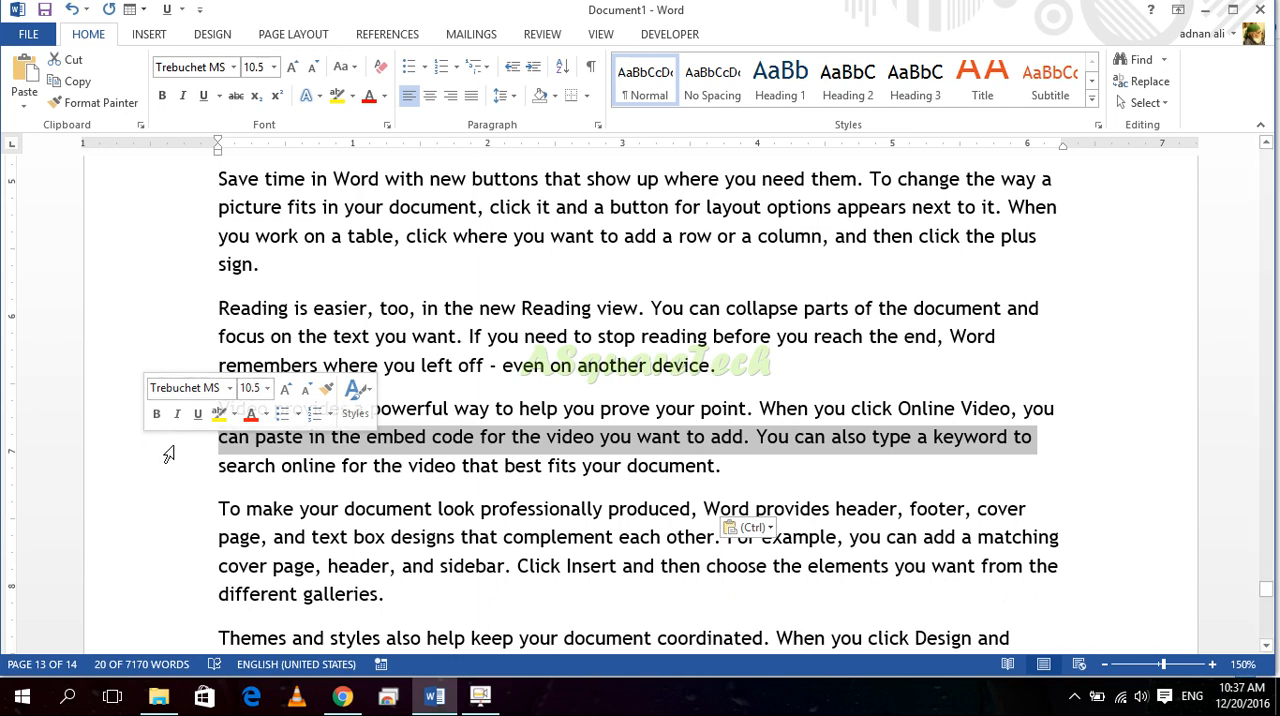
left_click(299, 337)
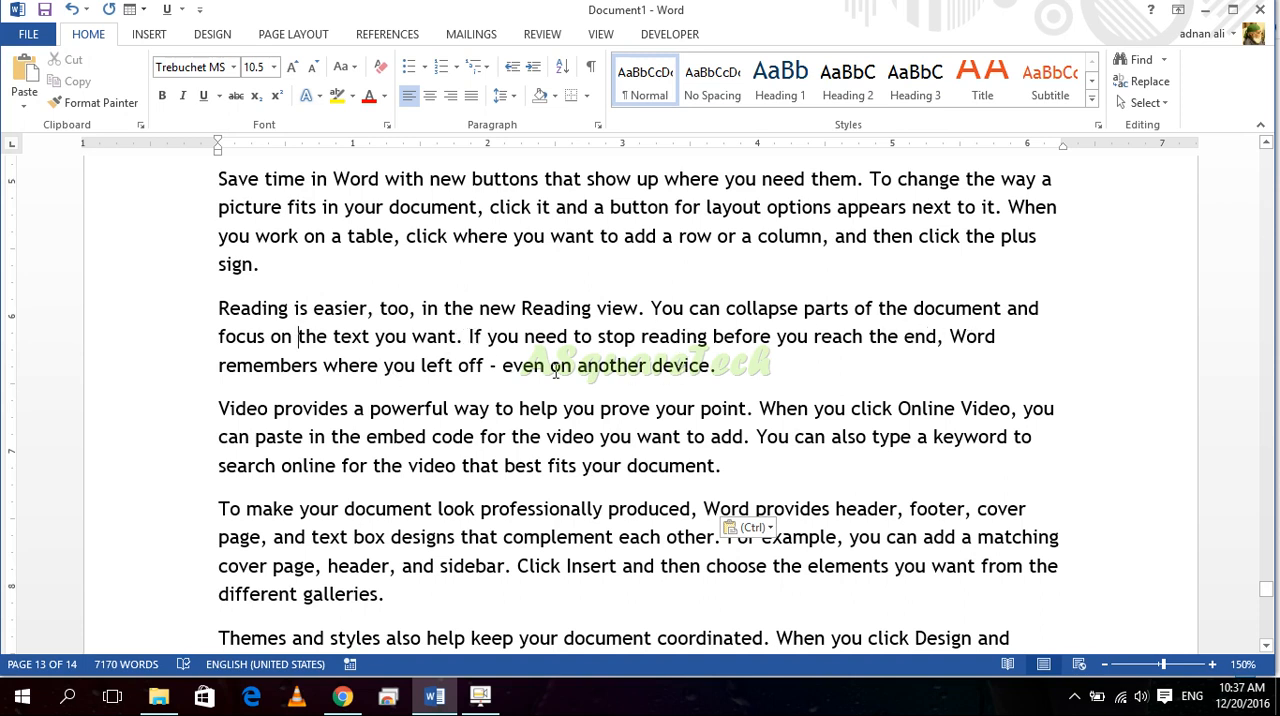
Step: Select the sentence starting "If you need to stop reading" and, separately, the one starting "To make your document look", clearing each selection
left_click_drag(720, 365, 480, 340)
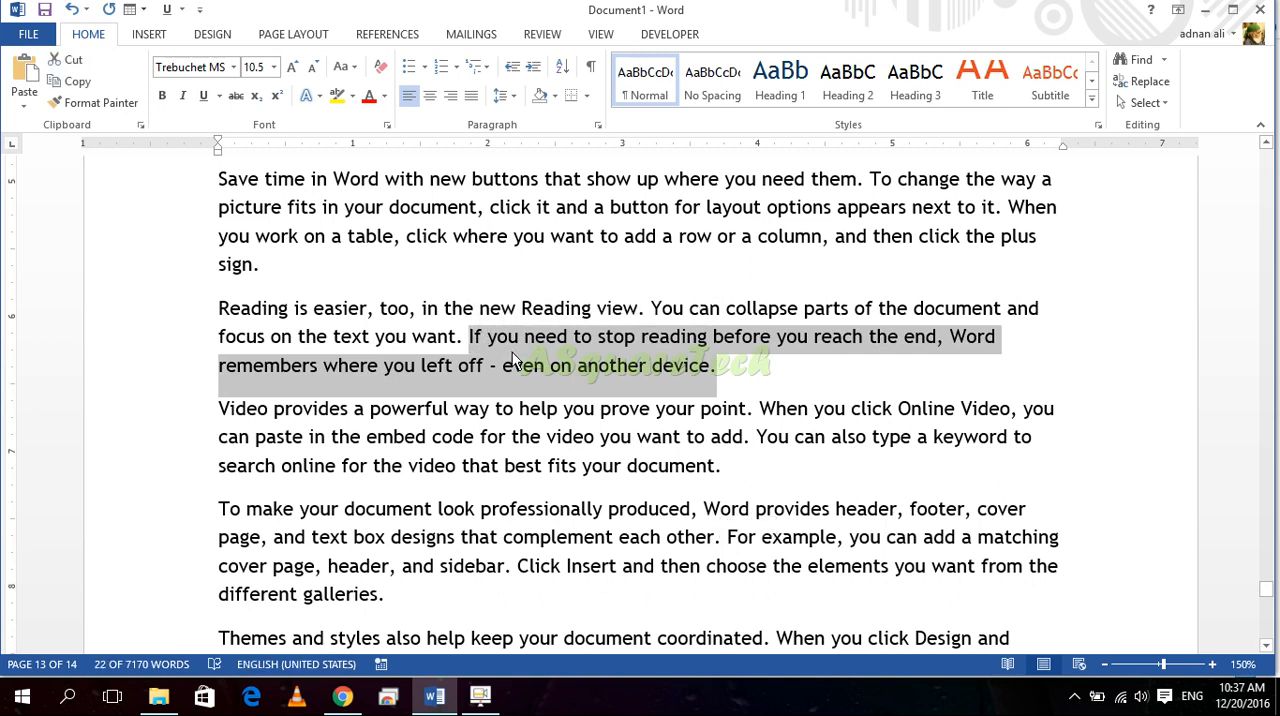
left_click(508, 340)
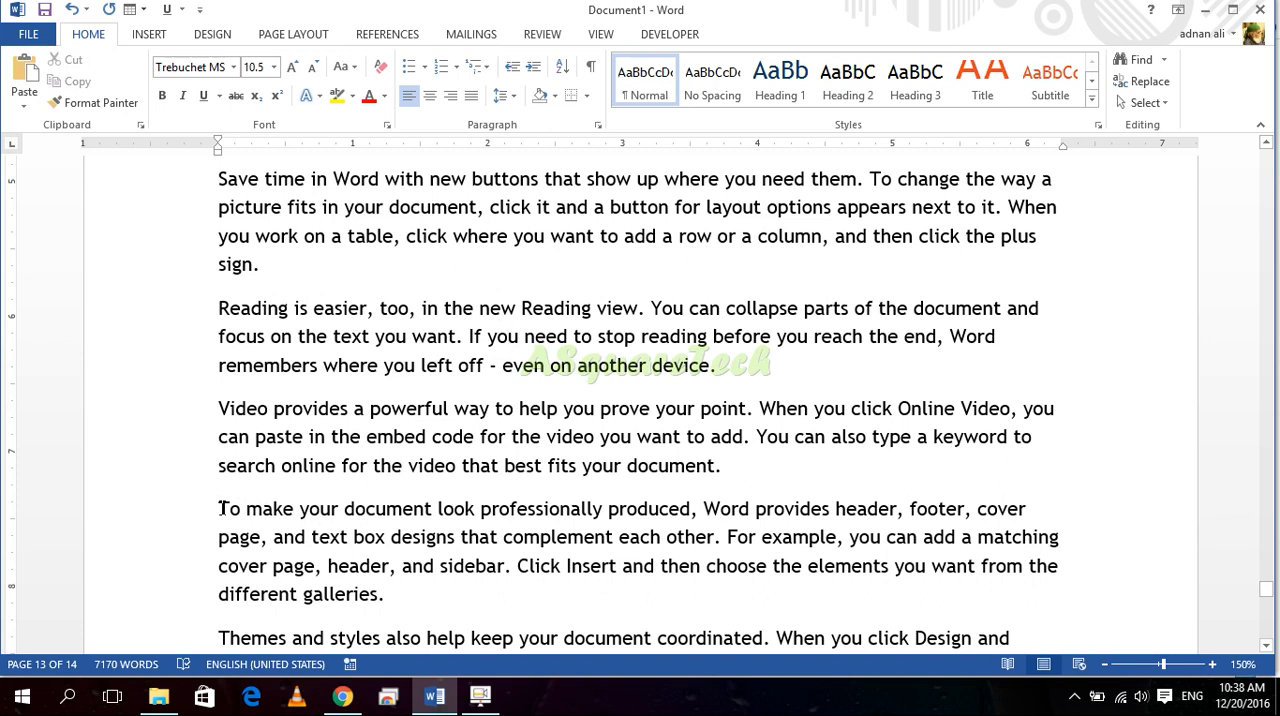
left_click(330, 511, "ctrl")
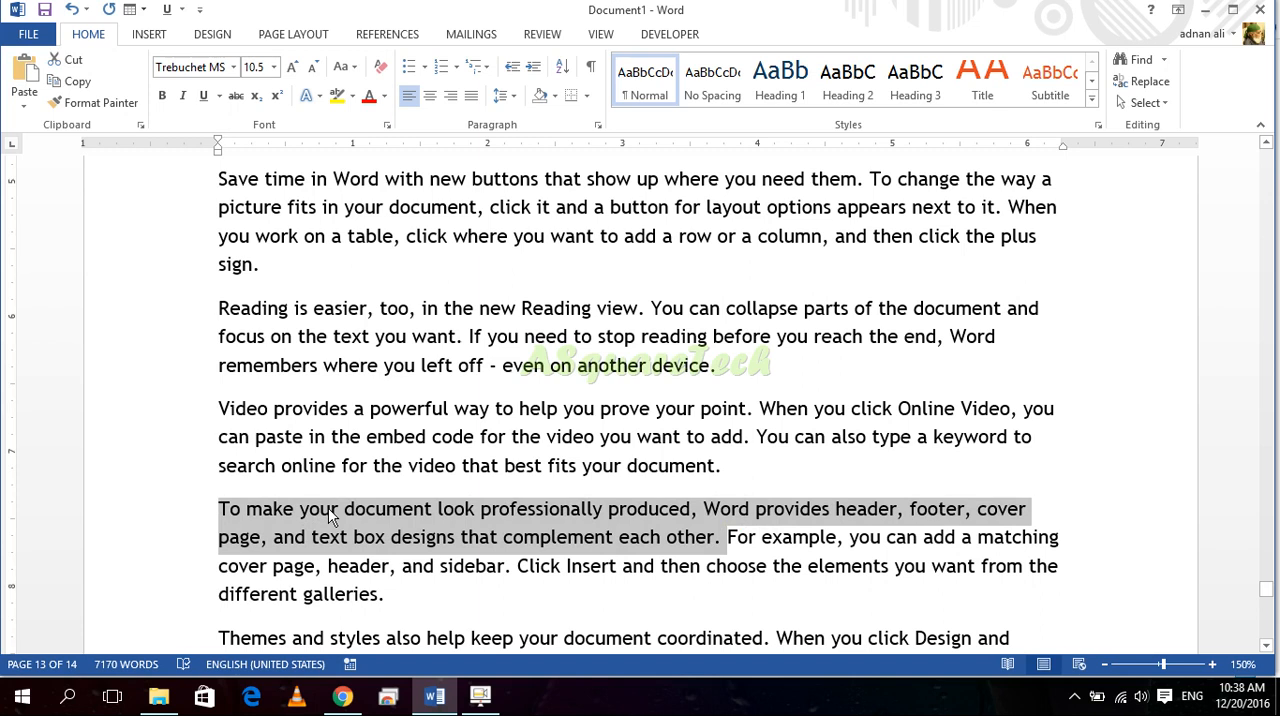
left_click(416, 369)
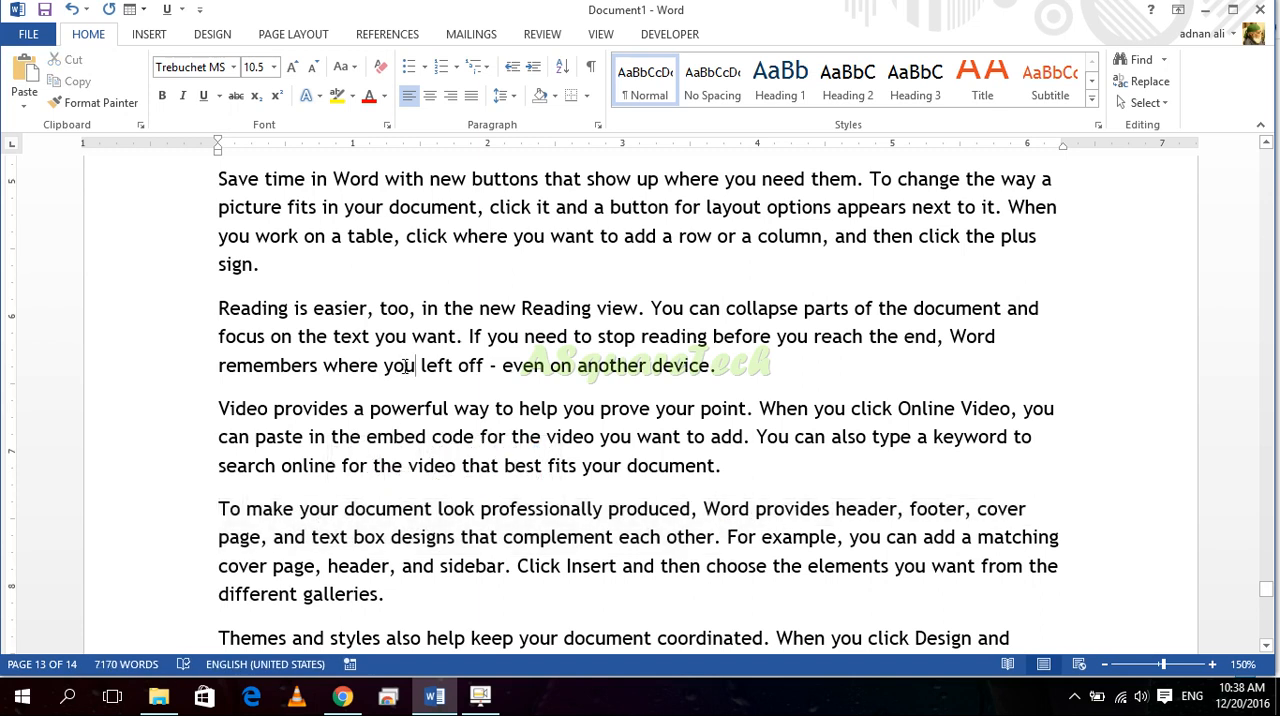
Step: Select single sentences including "You can also type a keyword", and finish with the text from "When you work on a table" to "fits your document."
left_click(412, 372, "ctrl")
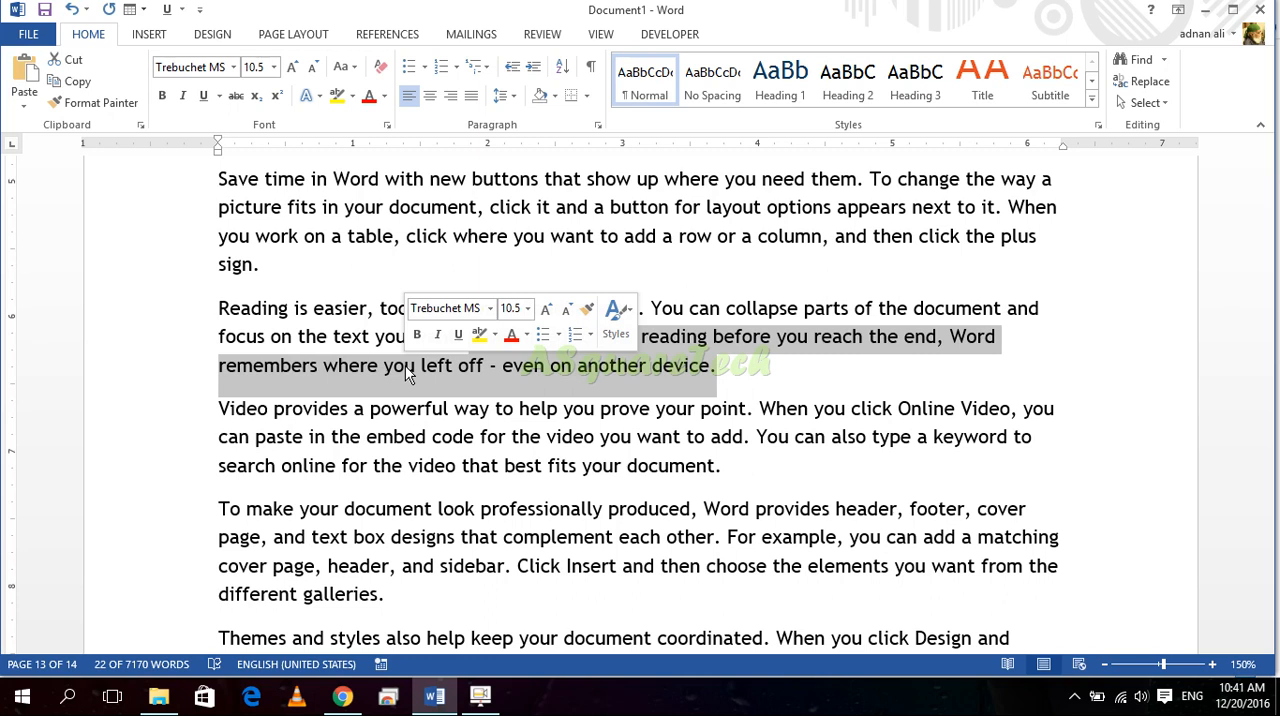
left_click(632, 446)
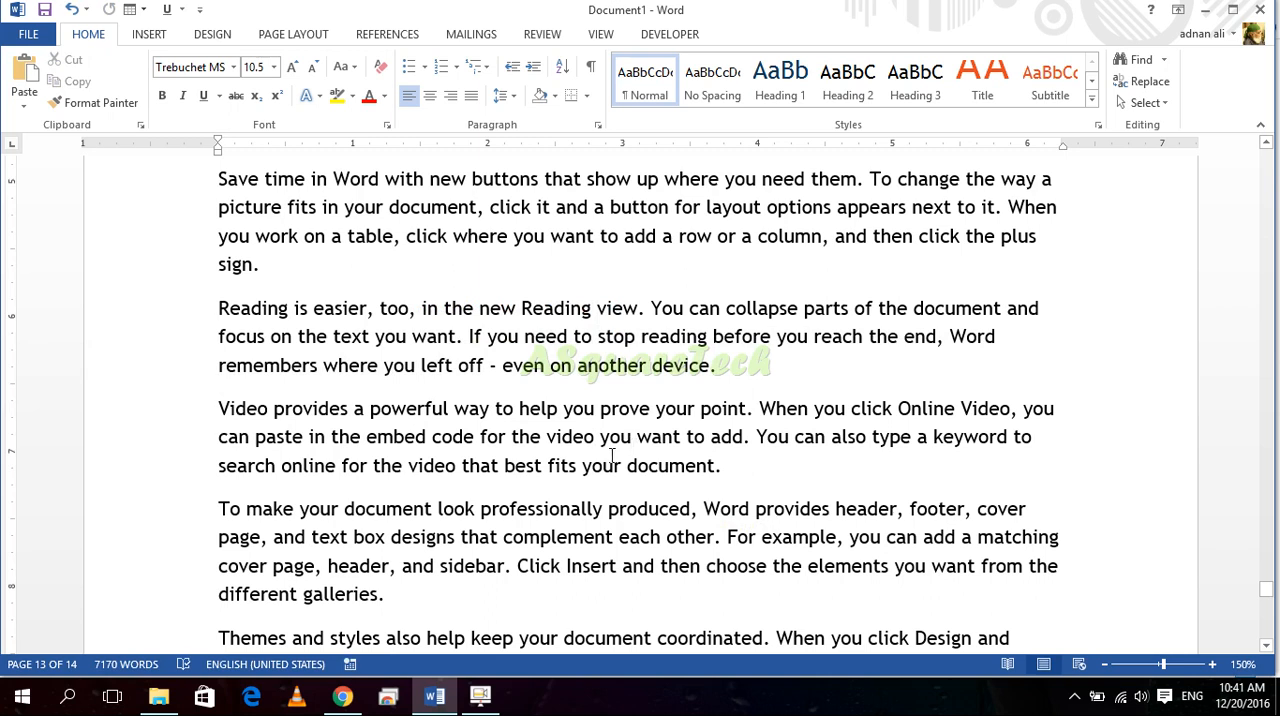
left_click(608, 454, "ctrl")
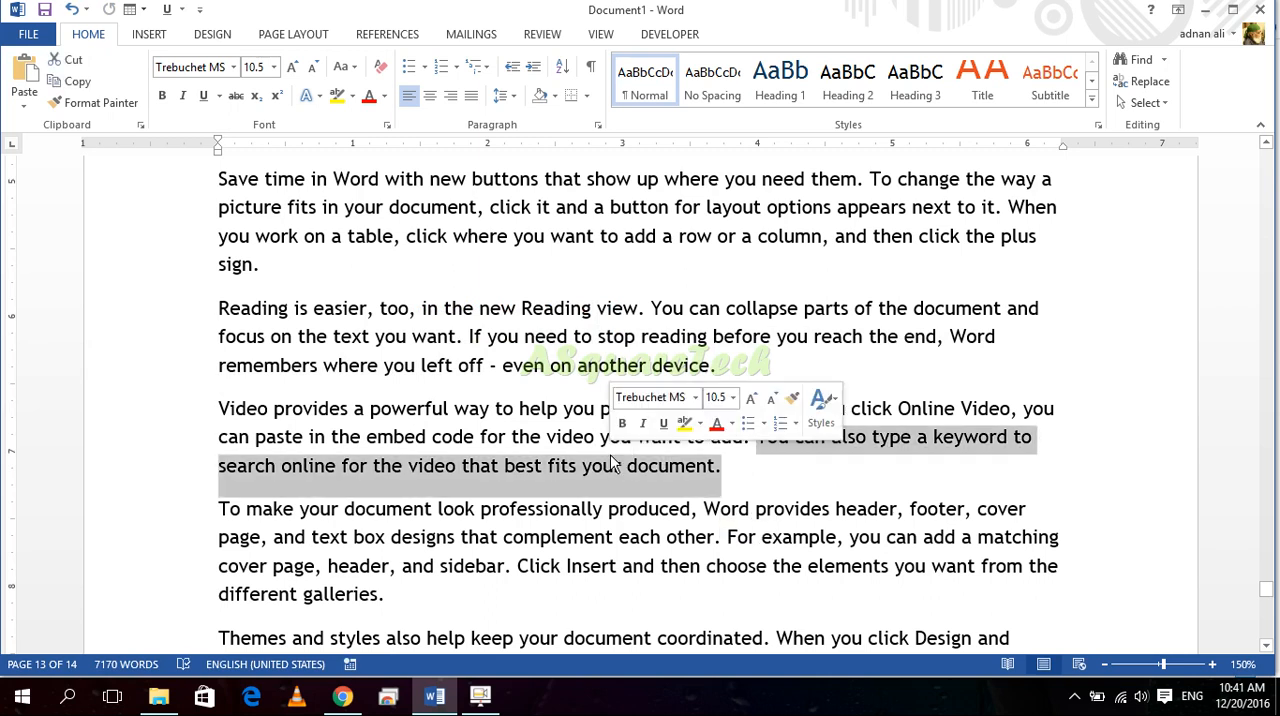
left_click(585, 236, "shift")
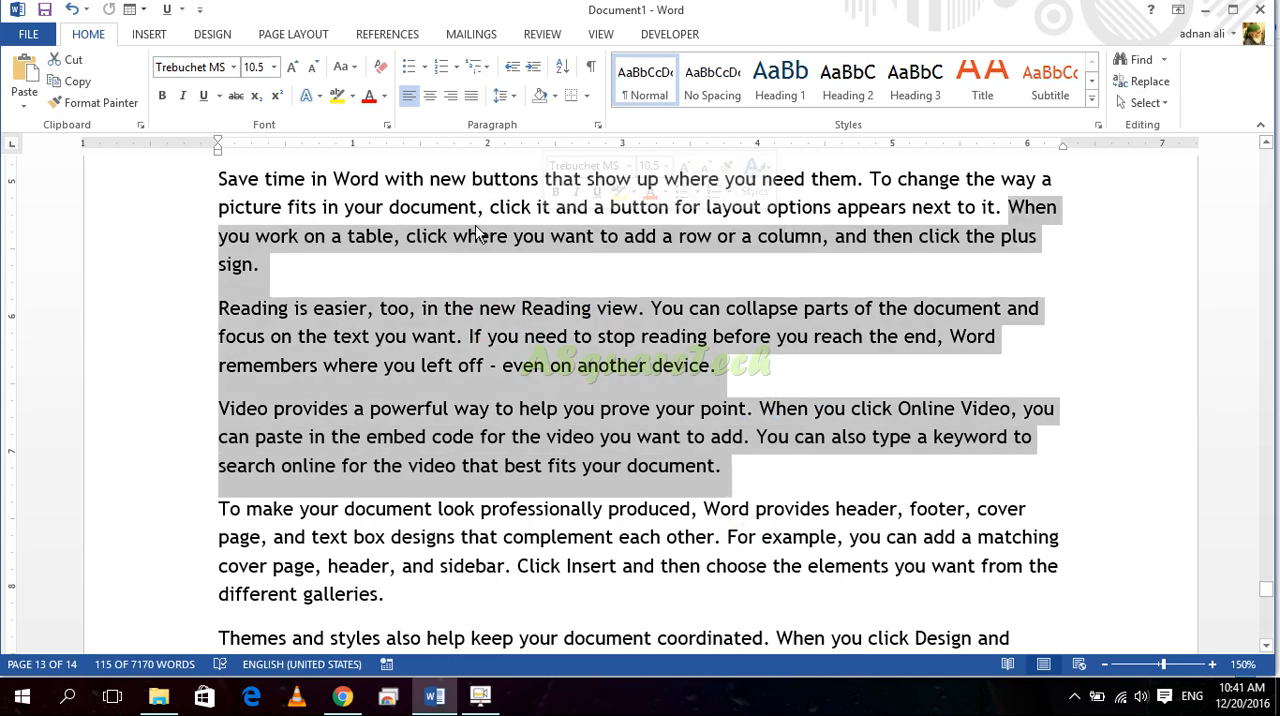
Step: Select passages spanning paragraphs on page 13 and the single word "code", finishing with the text from "document, click it" to "fits your"
left_click_drag(503, 366, 500, 437)
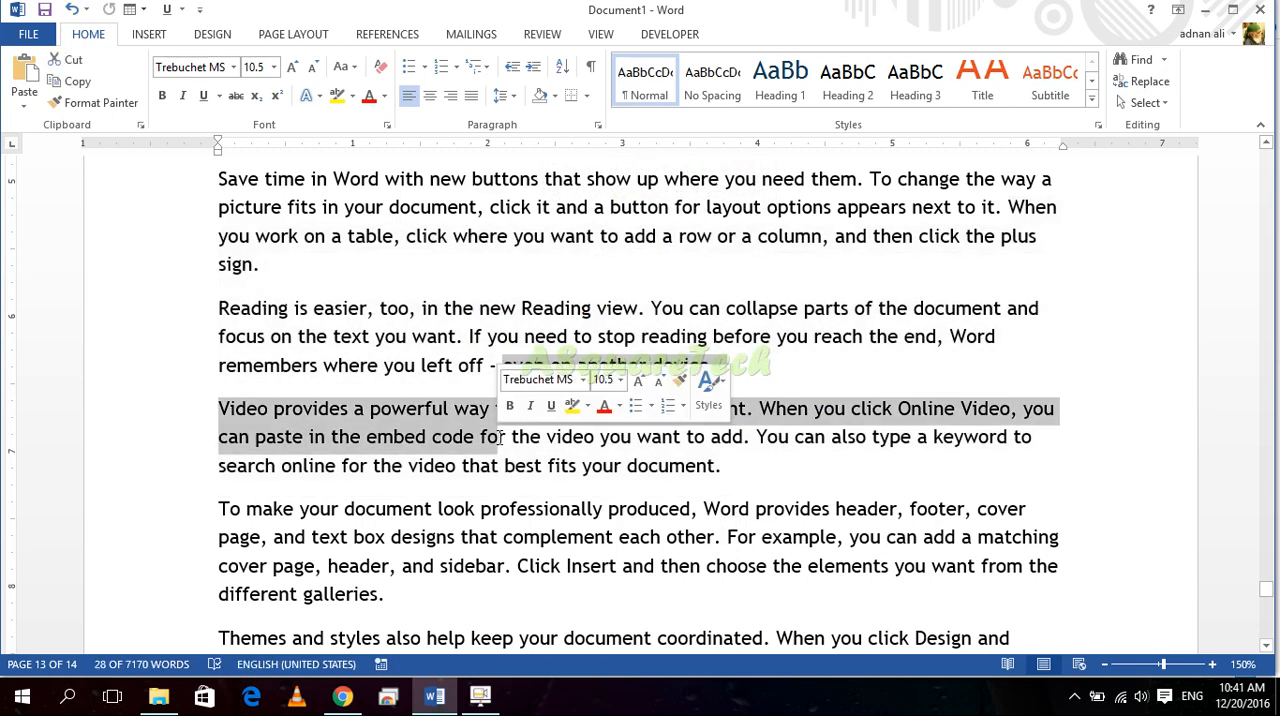
left_click(470, 445, "shift")
left_click_drag(400, 397, 416, 188)
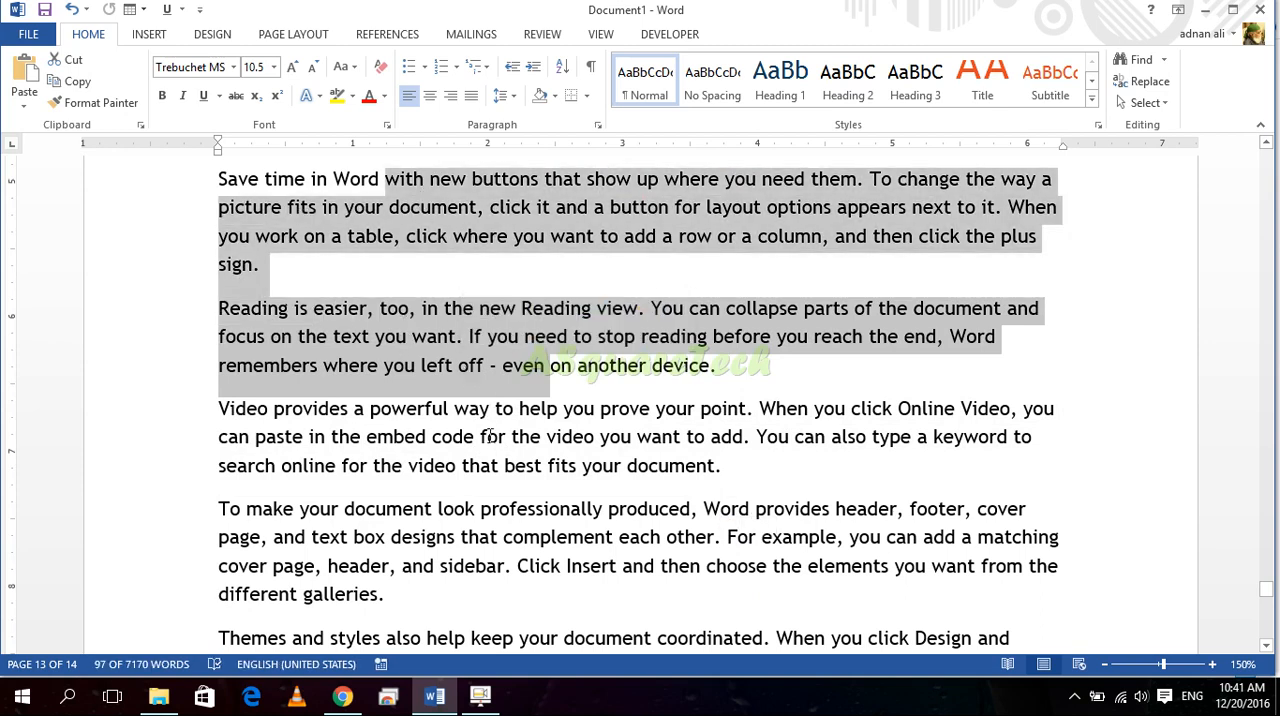
double_click(440, 436)
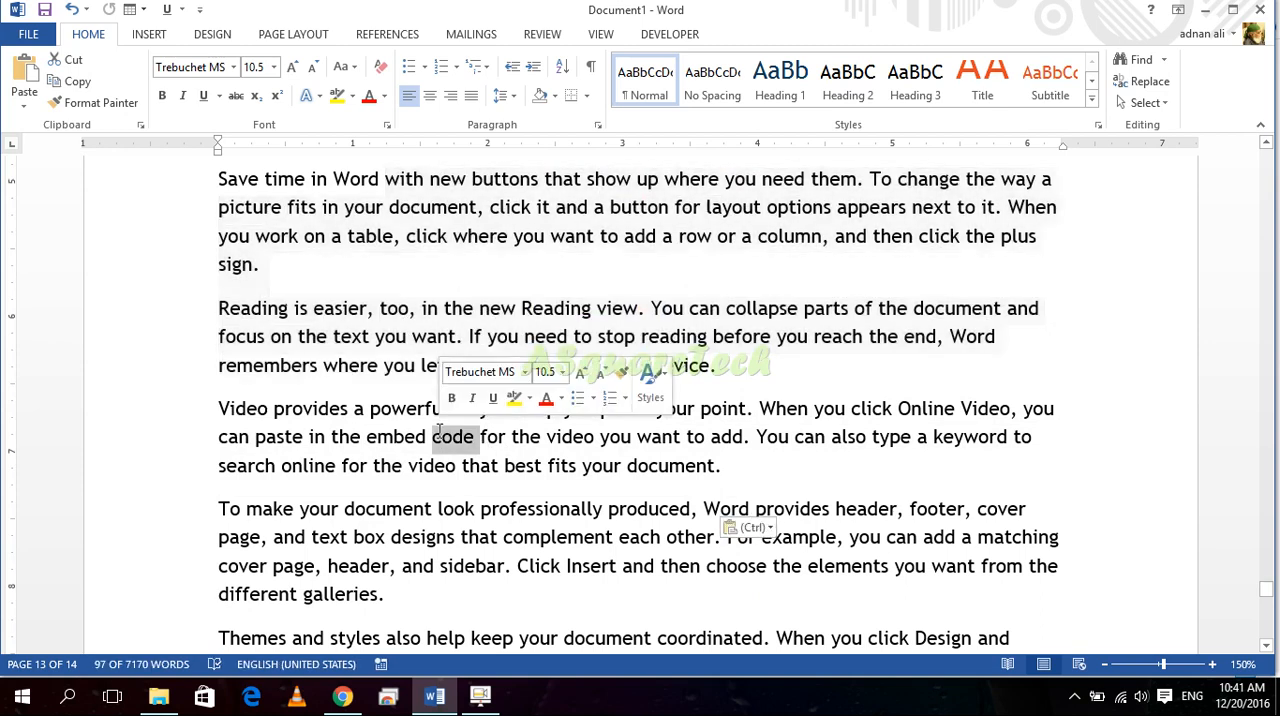
left_click(630, 463)
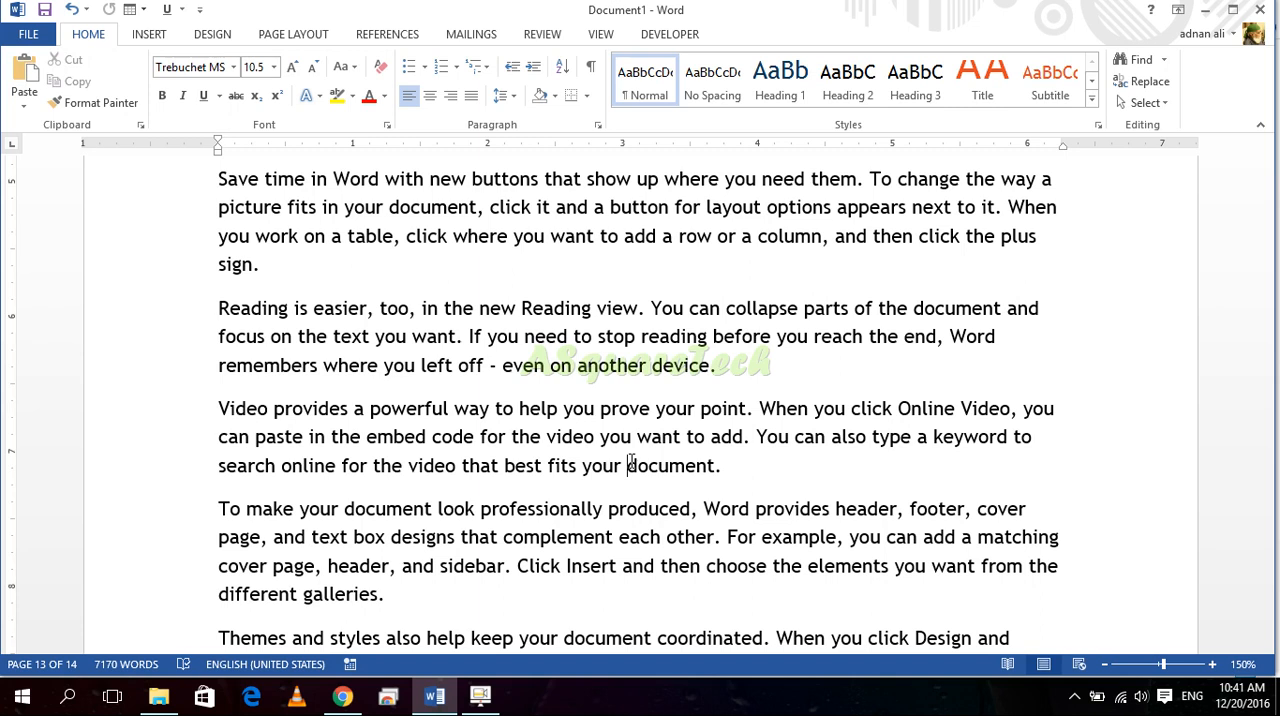
left_click_drag(630, 465, 455, 207)
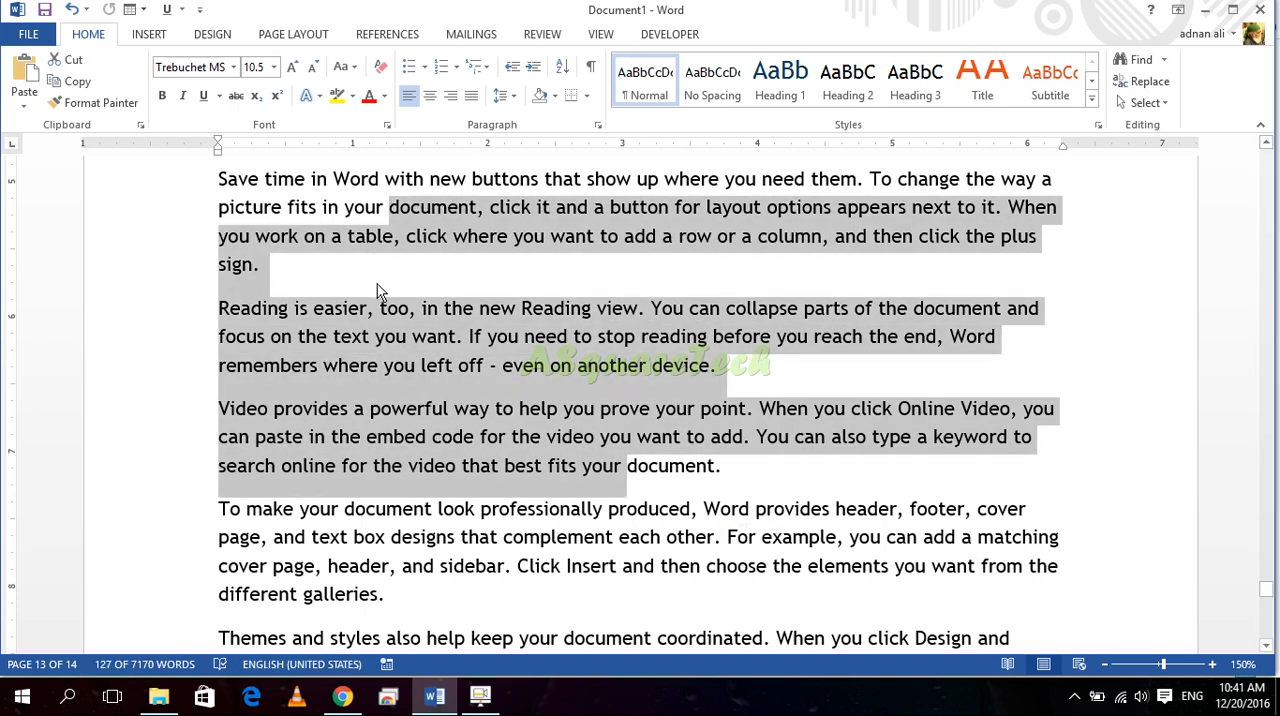
Step: Starting after "different galleries.", extend the selection backwards to "you want", to "with new buttons", and finally to "in Word"
left_click(428, 595)
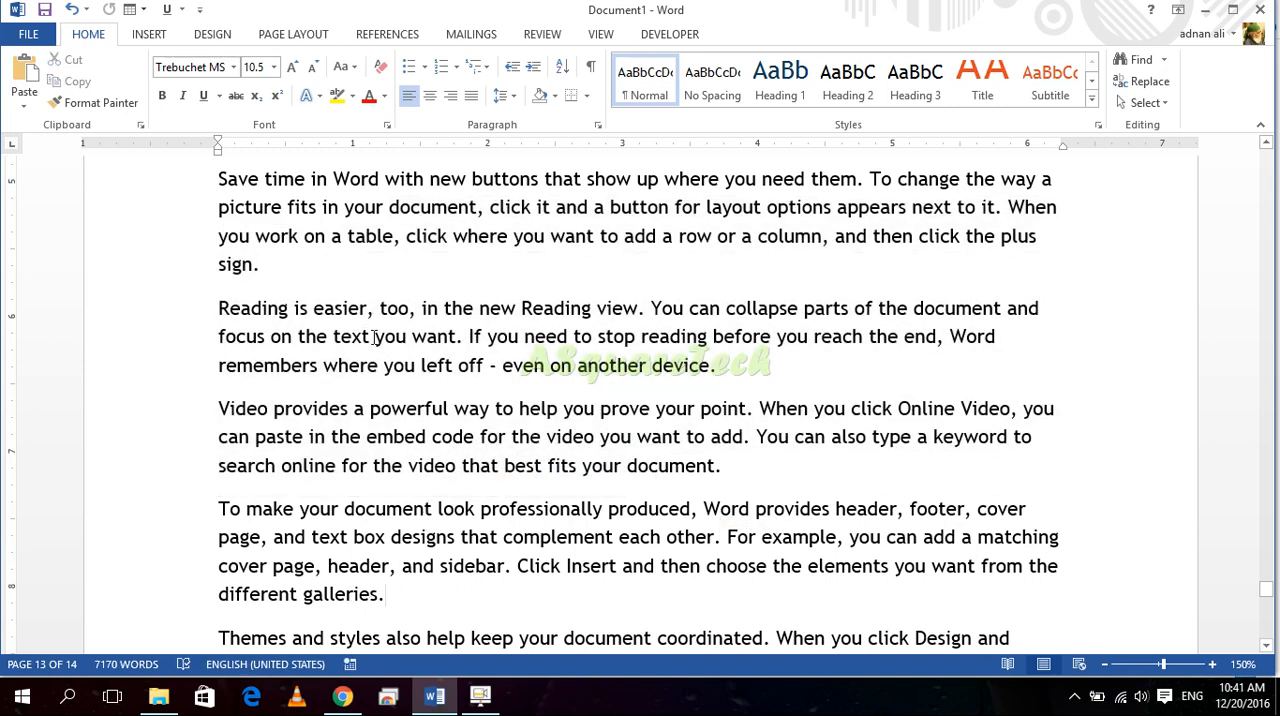
left_click(376, 345, "shift")
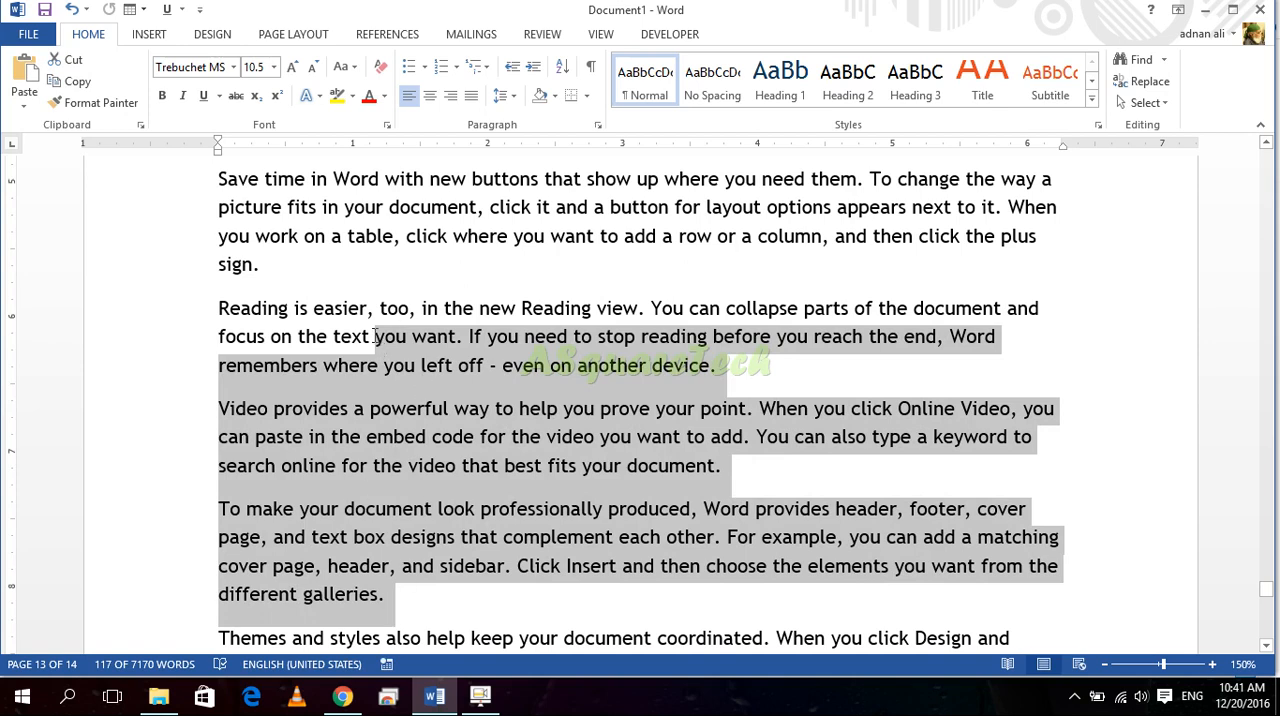
left_click(397, 234, "shift")
left_click(396, 190, "shift")
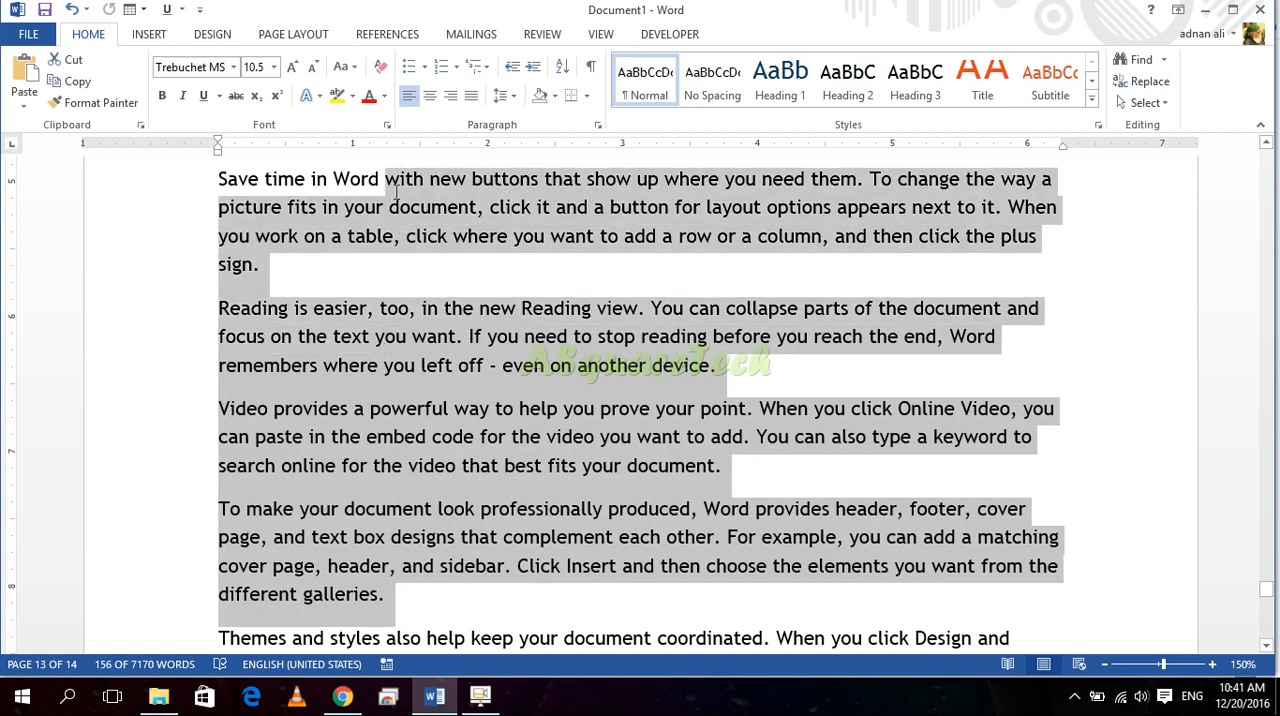
left_click(318, 182, "shift")
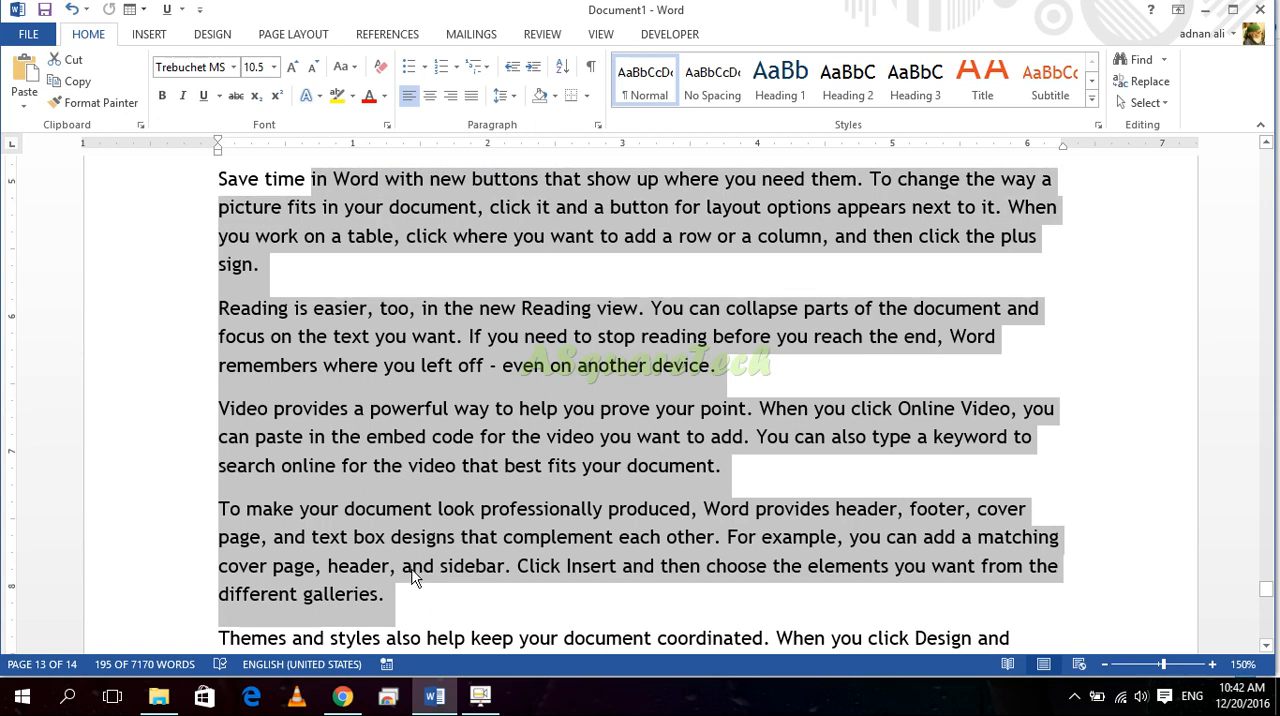
Step: Extend a selection from the end of "different galleries." back into the word "embed", and clear it
left_click(447, 594)
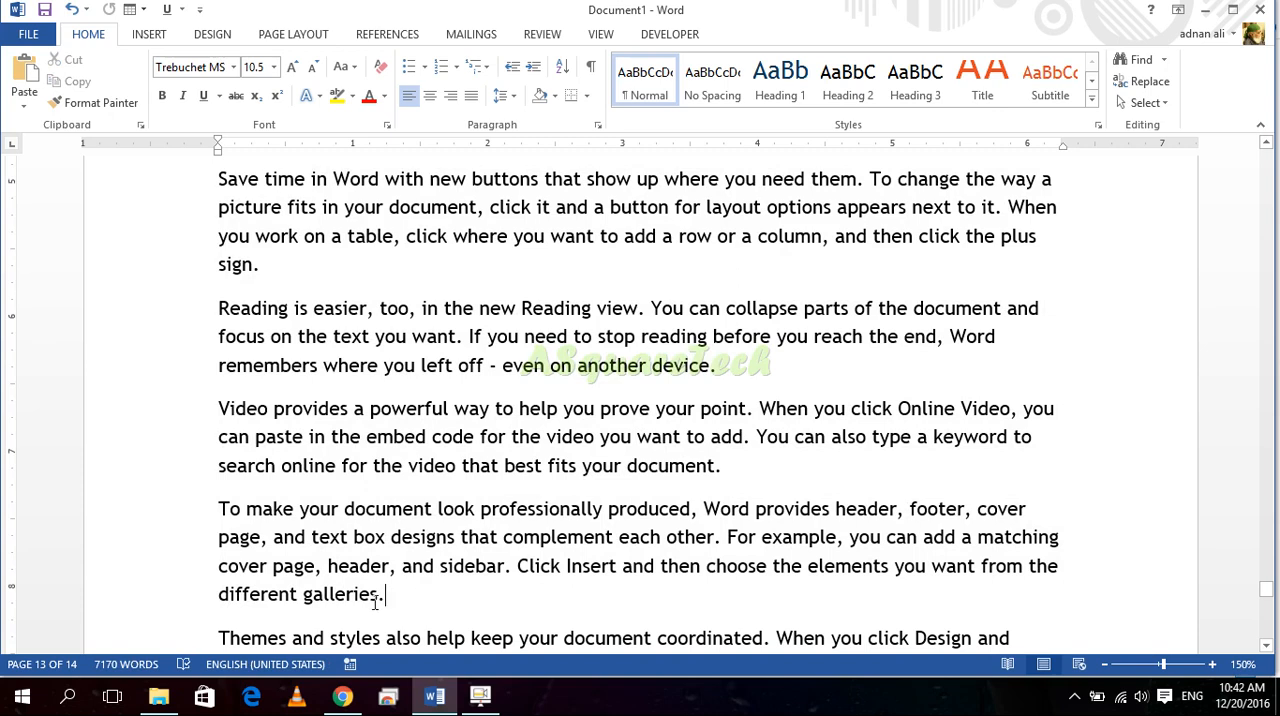
left_click(390, 441, "shift")
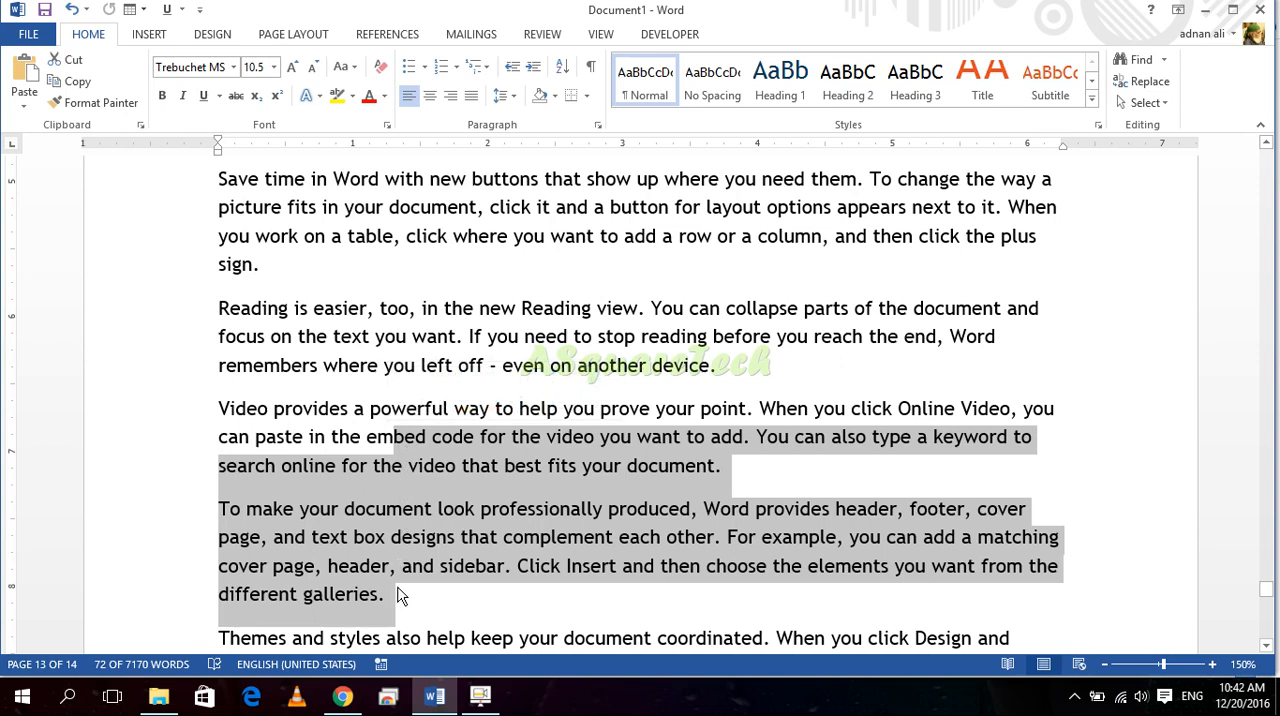
scroll(500, 596, "down", 3)
left_click(446, 500)
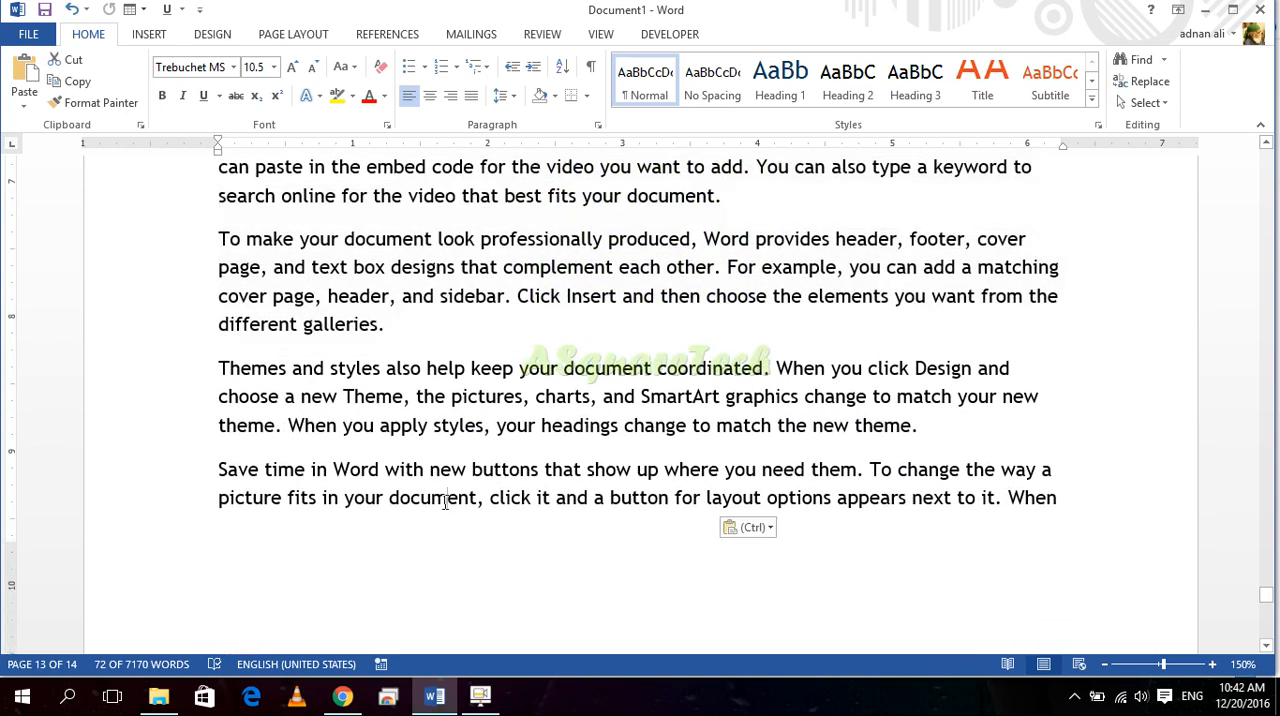
left_click(365, 296, "shift")
left_click(483, 412)
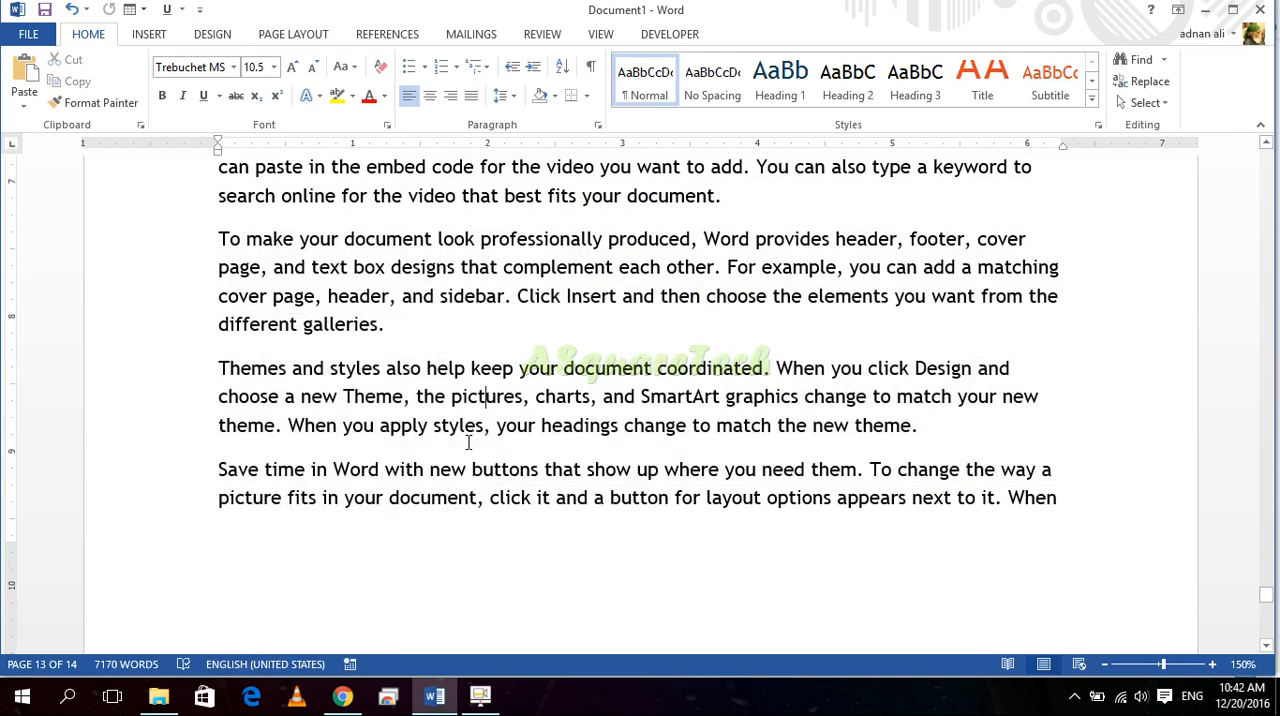
Step: Replace the entire document content with sample text generated by =rand()
scroll(468, 442, "down", 1)
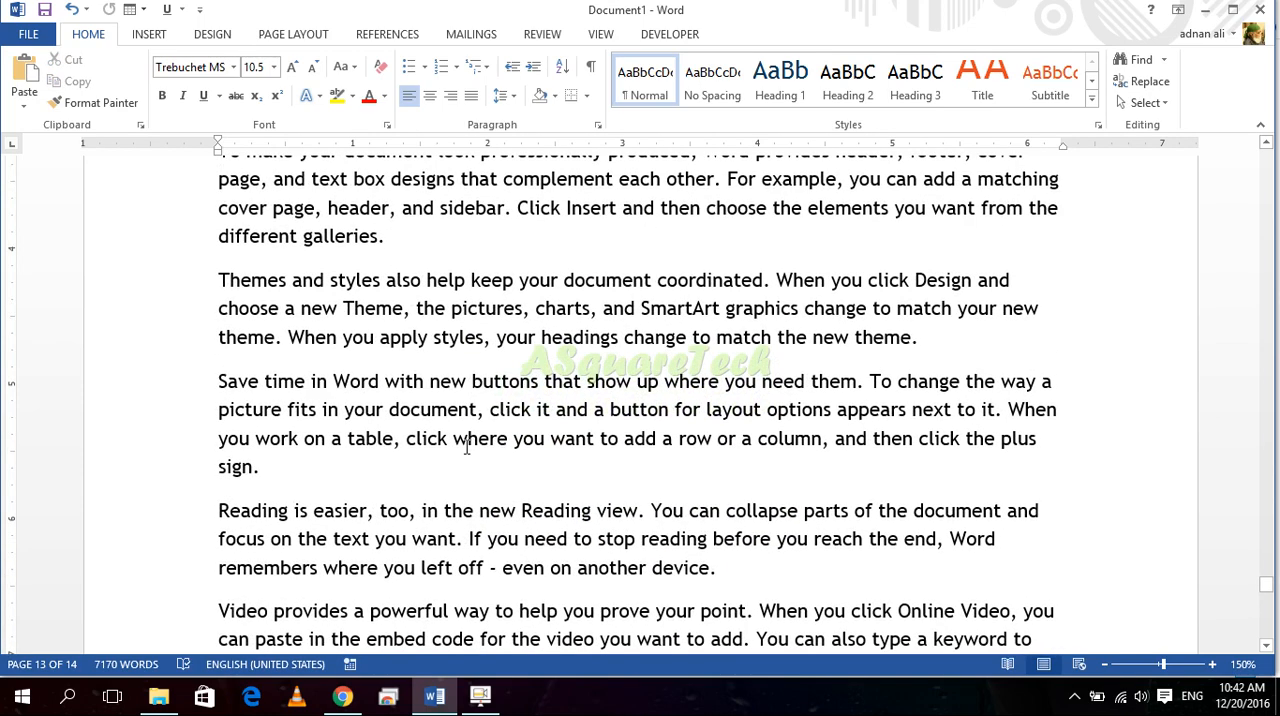
key("ctrl+a")
type("=")
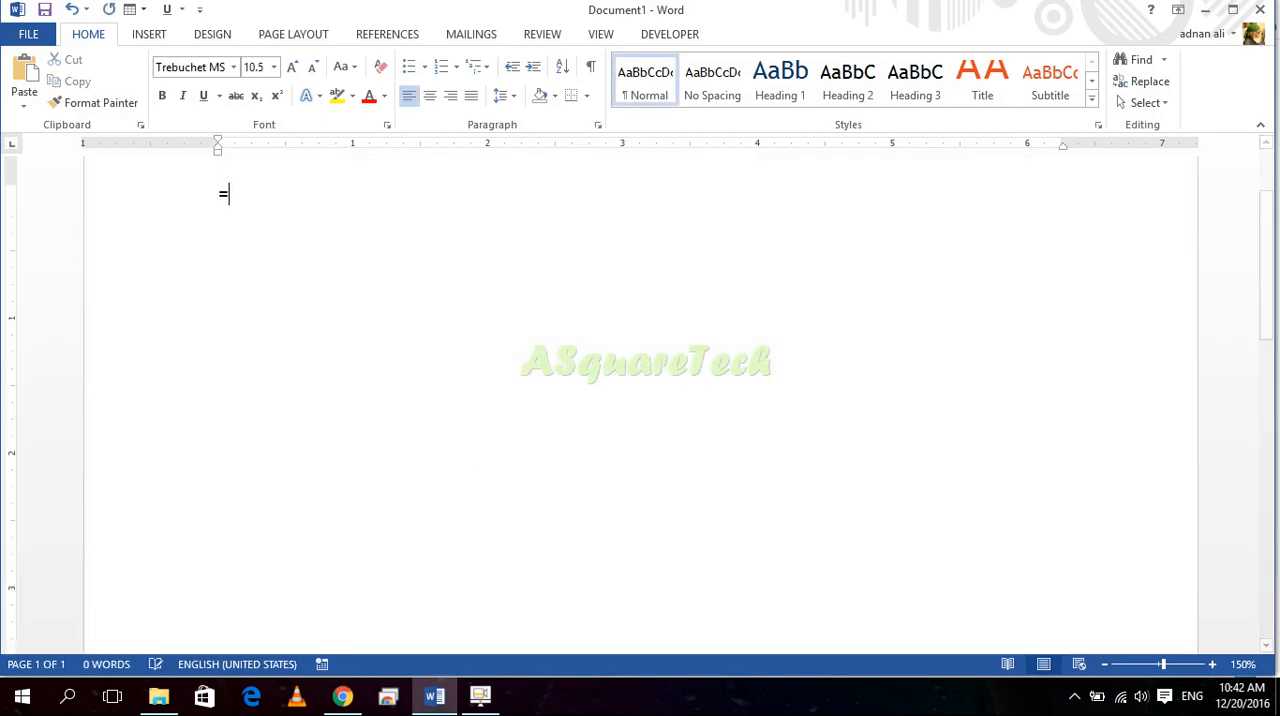
type("rand")
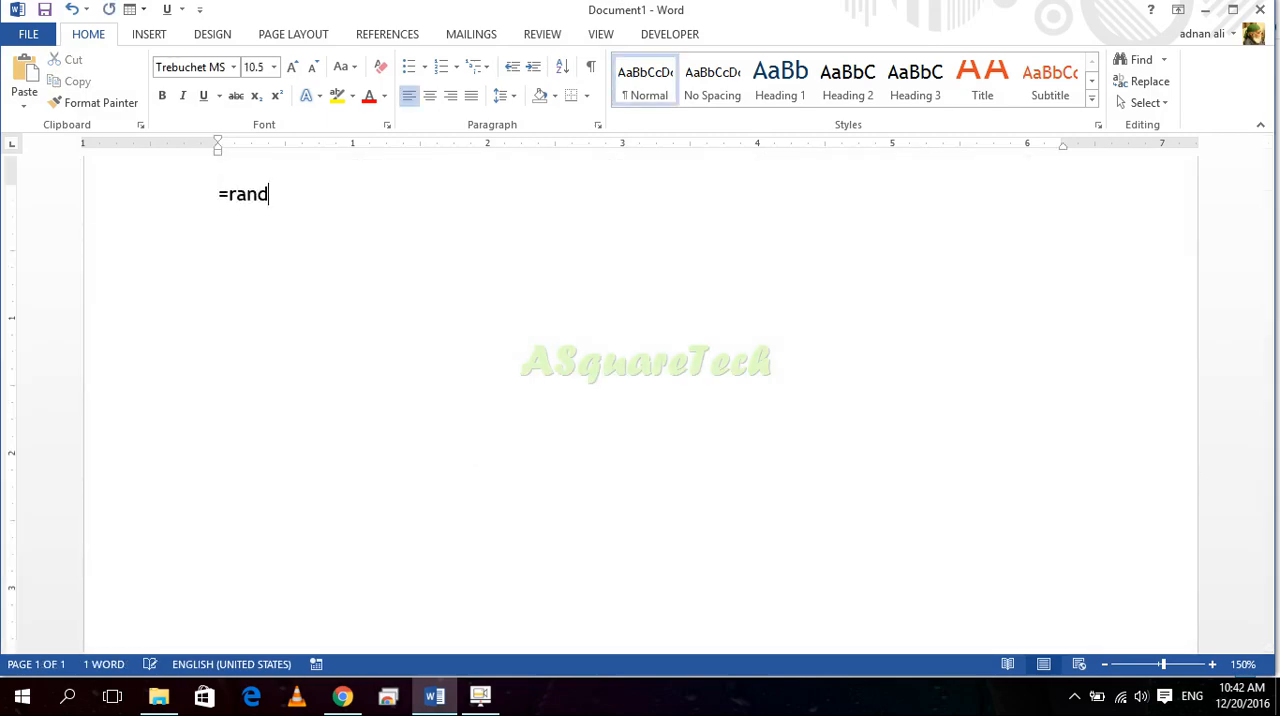
type("()")
key("Return")
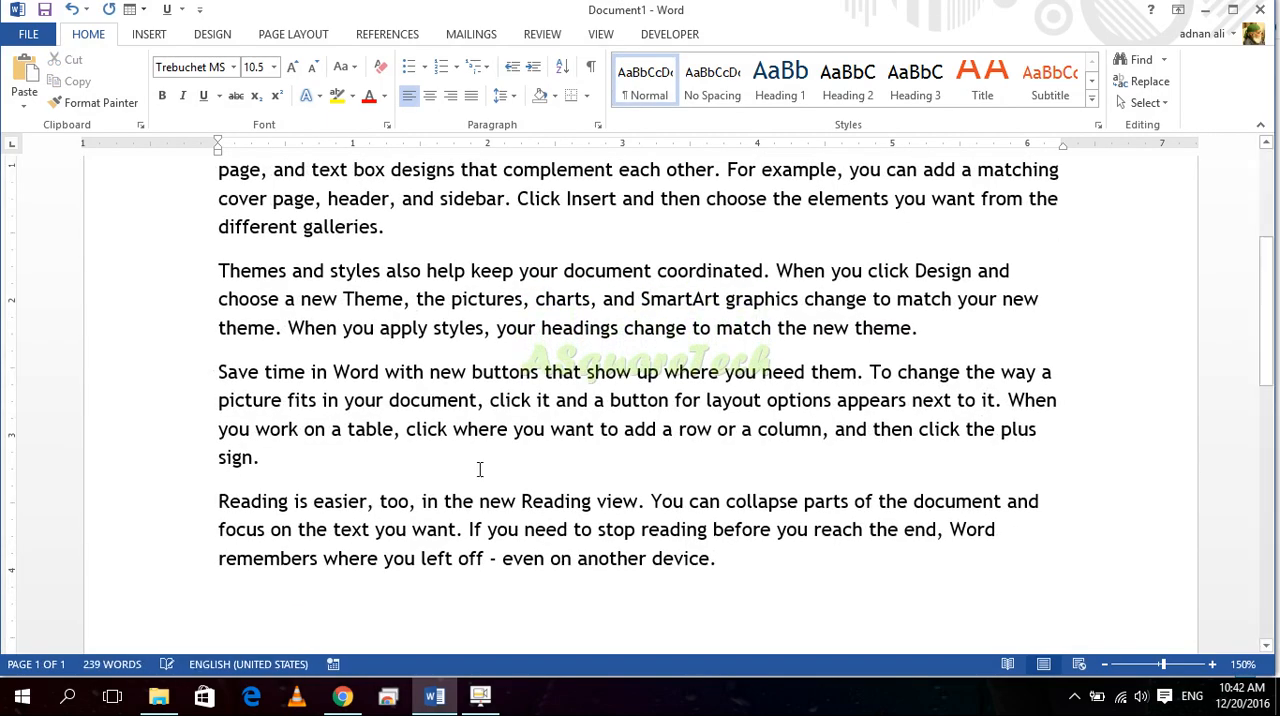
Step: Copy the opening "Video provides" paragraph and paste it below the "Save time in Word" paragraph, removing the extra blank line
scroll(489, 466, "down", 5)
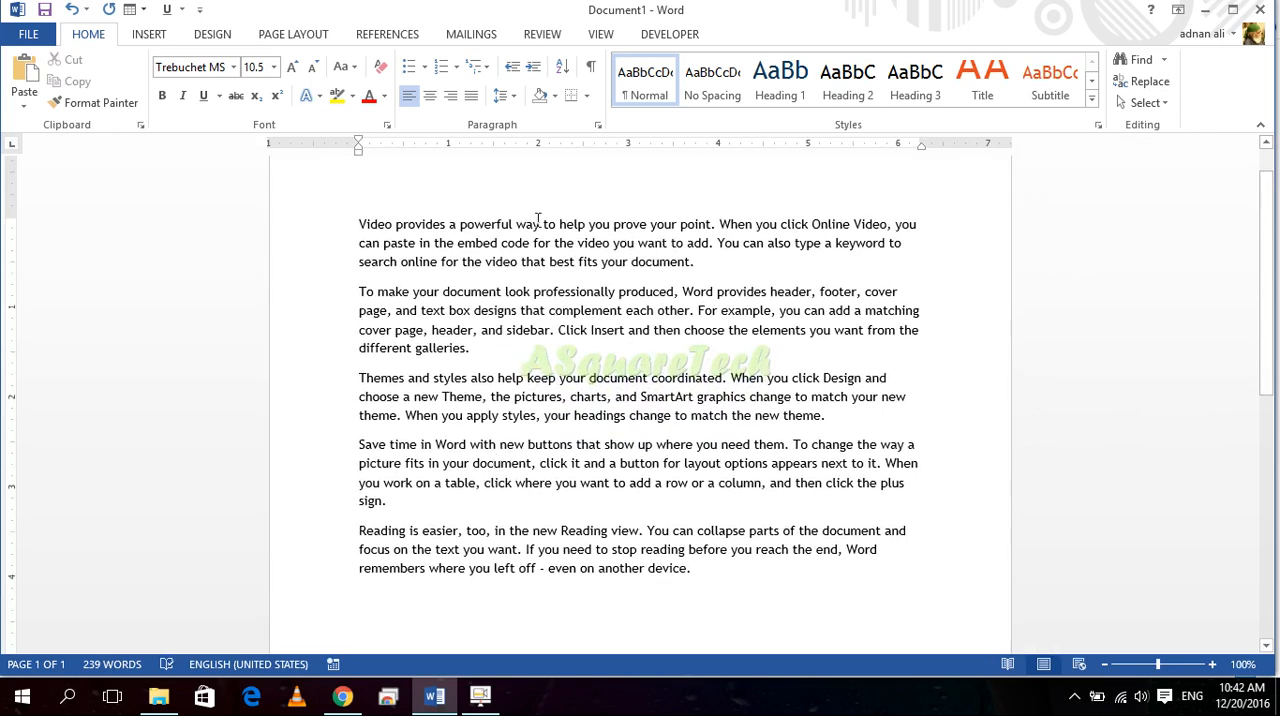
scroll(452, 234, "up", 1)
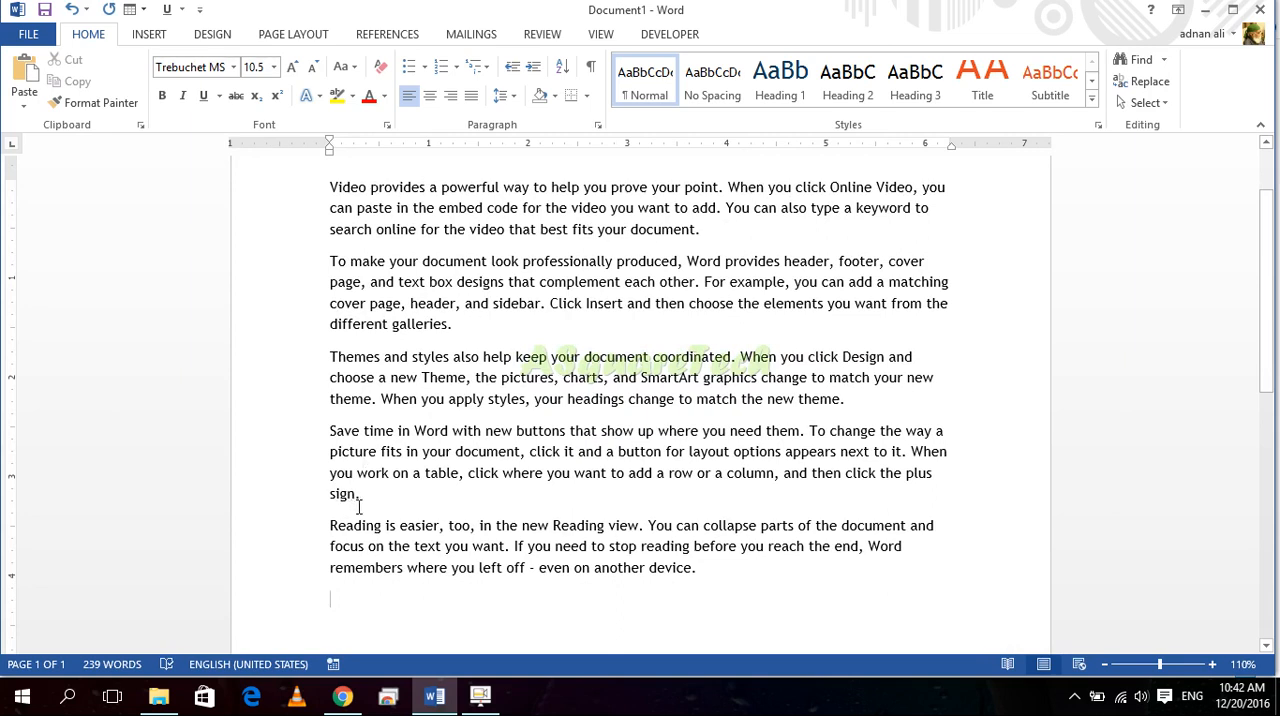
triple_click(720, 232)
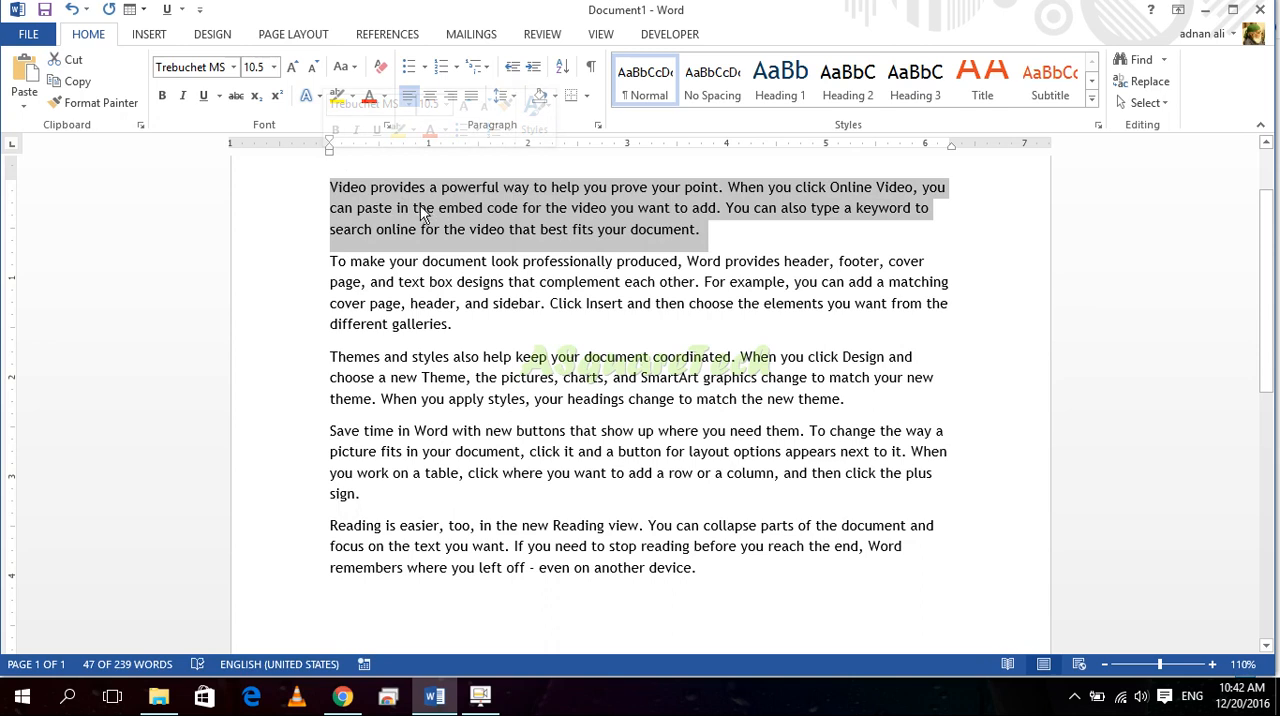
left_click(89, 84)
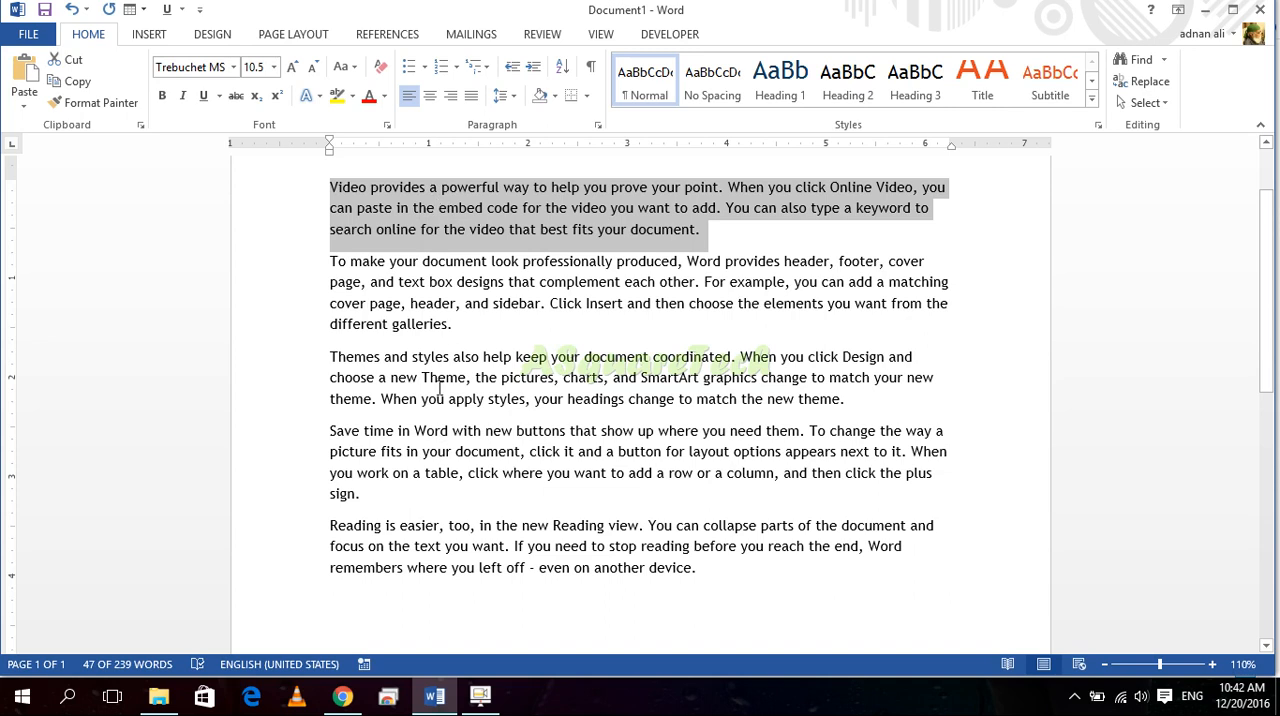
left_click(374, 494)
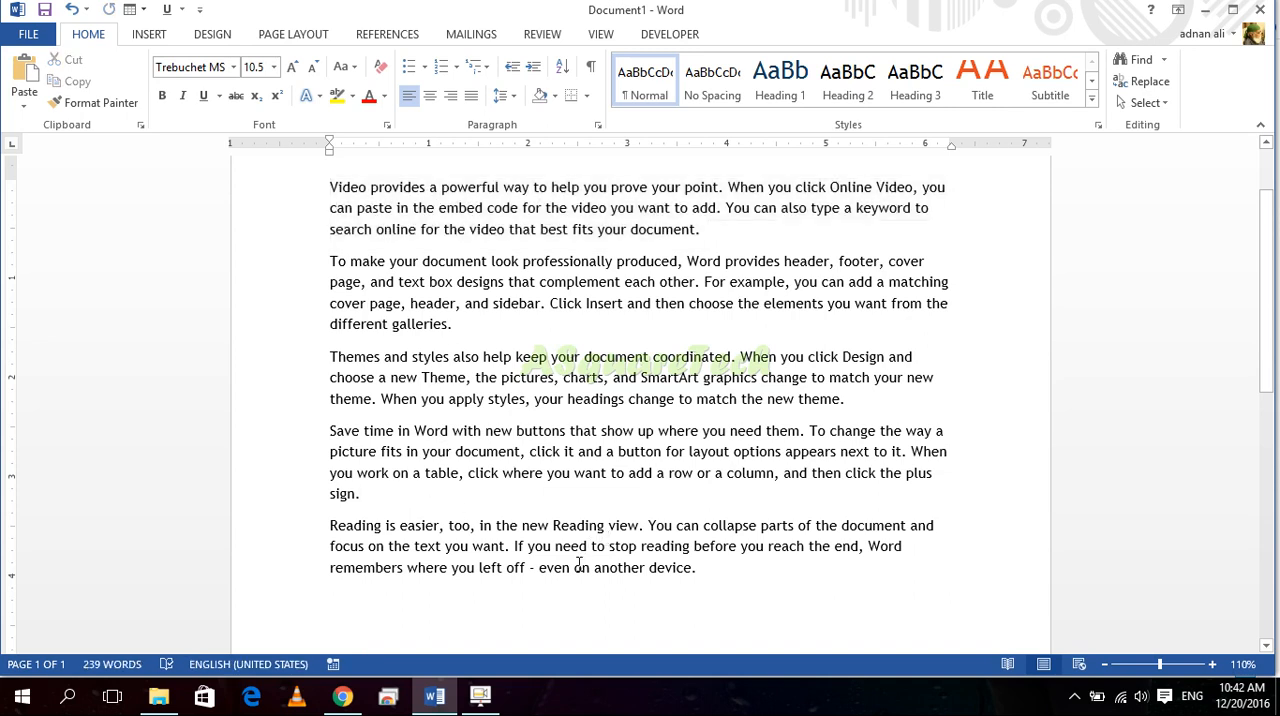
key("Return")
key("ctrl+v")
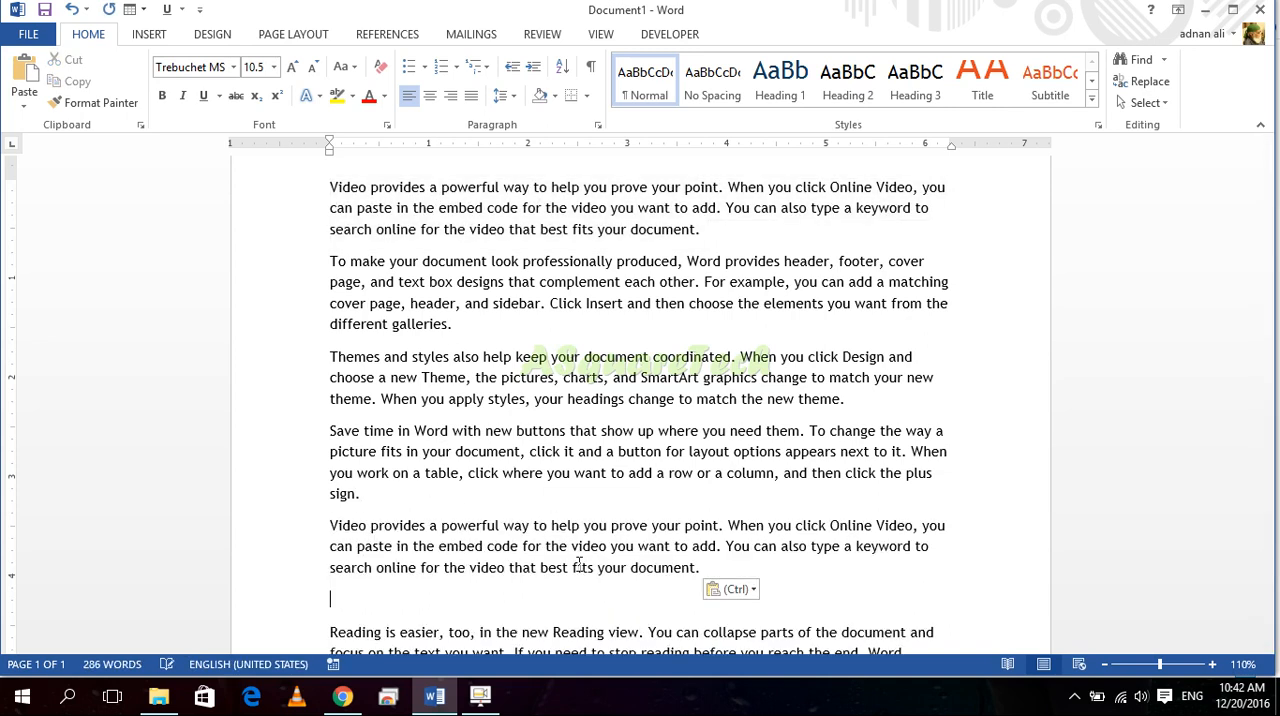
key("BackSpace")
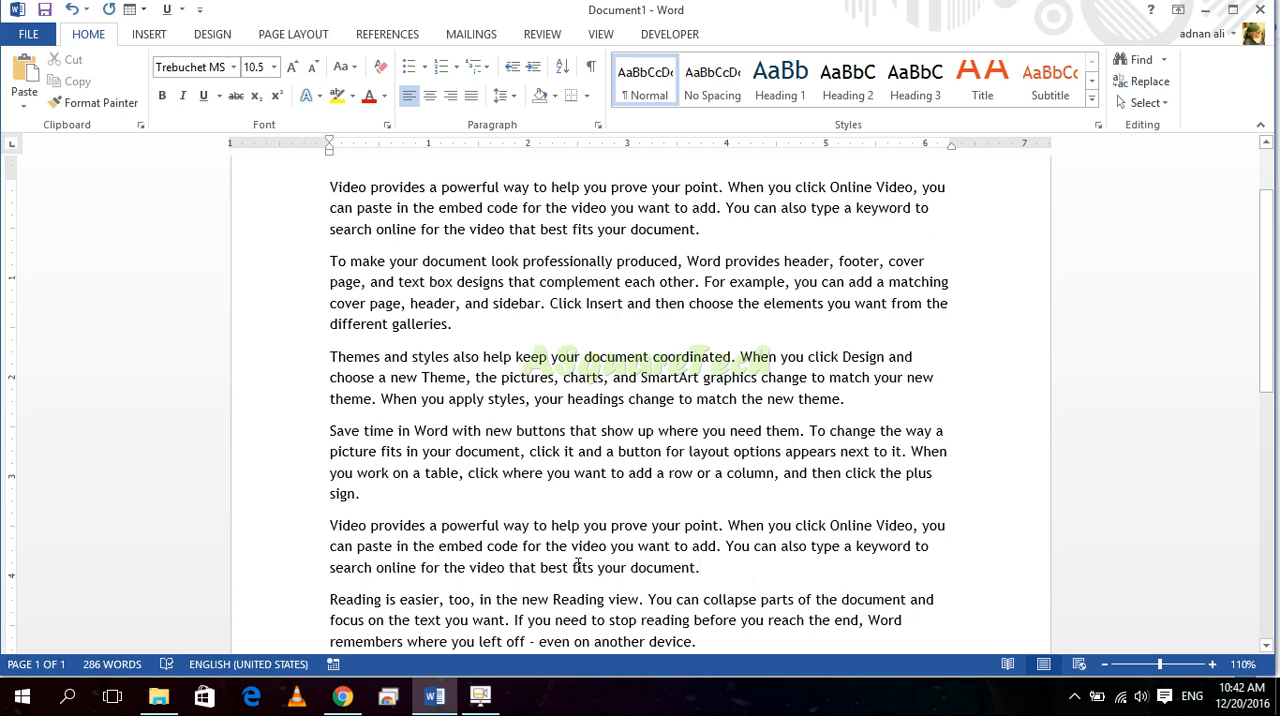
Step: Select the opening paragraph, and look at the paste options for the blank line at the document's end without pasting
left_click_drag(713, 230, 320, 180)
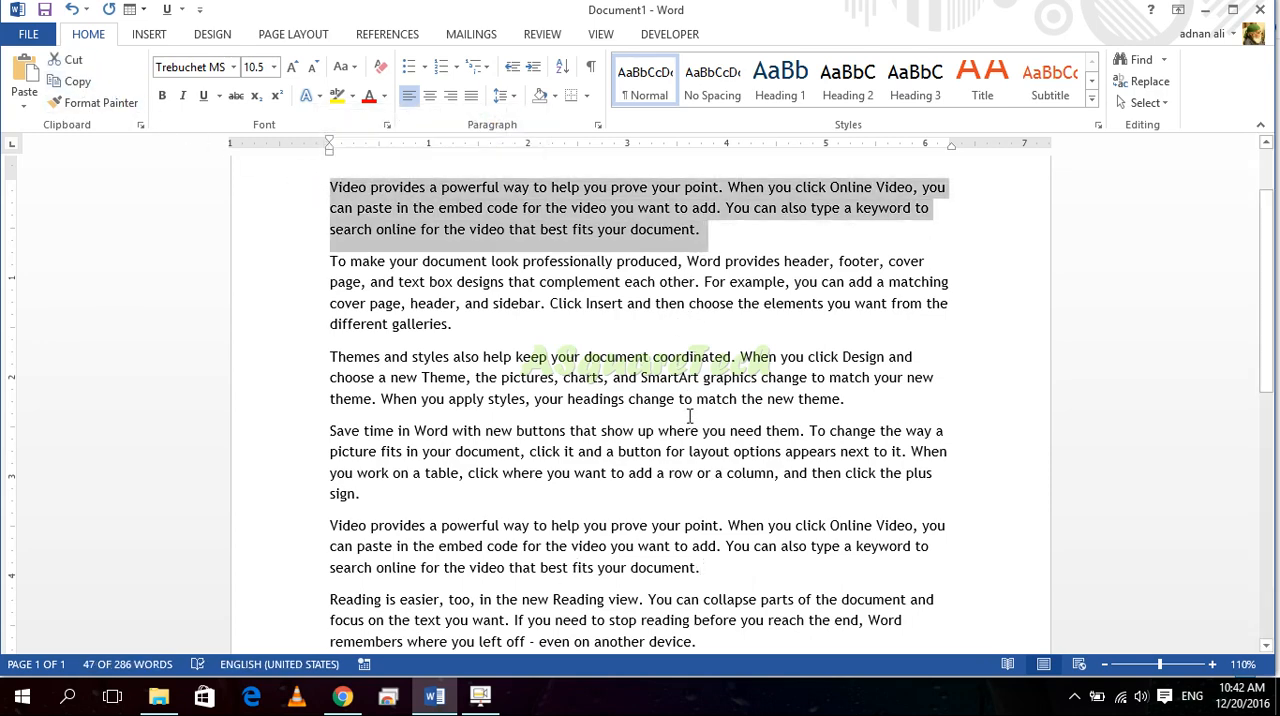
scroll(689, 416, "down", 3)
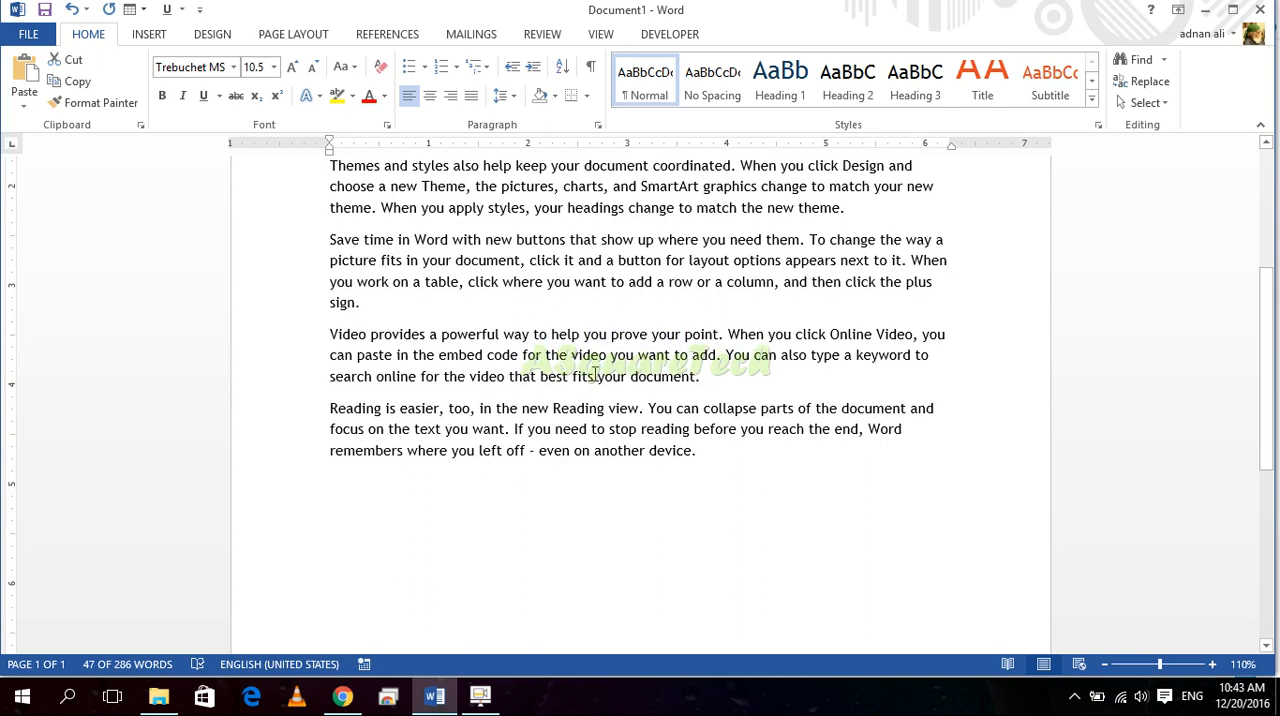
left_click(510, 480)
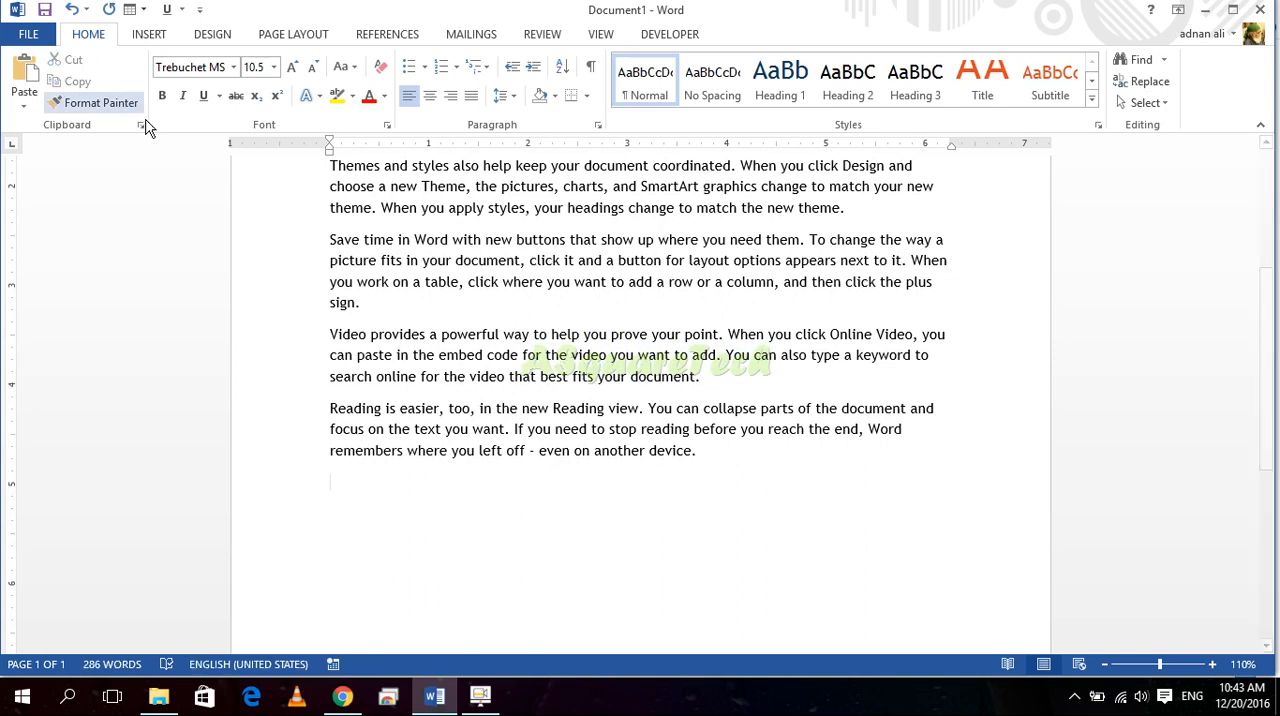
right_click(364, 495)
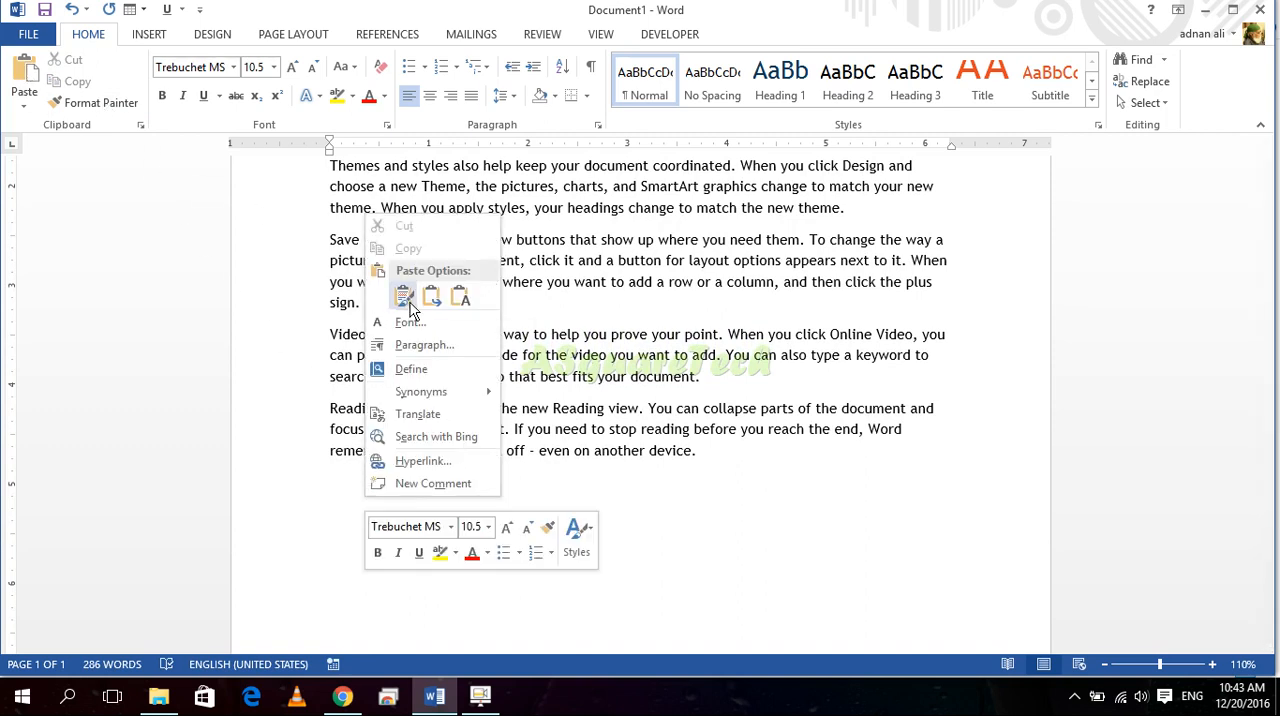
left_click(778, 512)
Step: Copy the opening "Video provides" paragraph and select the whole paragraph again
scroll(749, 443, "up", 5)
left_click_drag(706, 325, 352, 272)
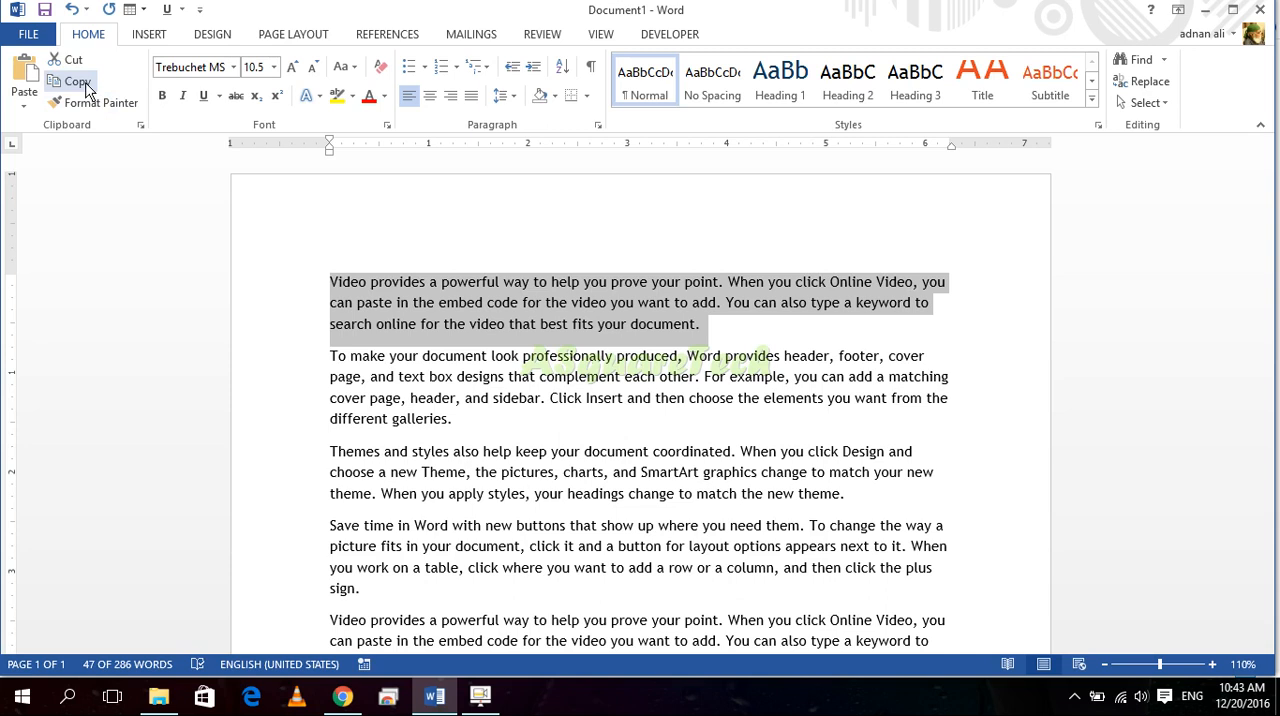
right_click(436, 296)
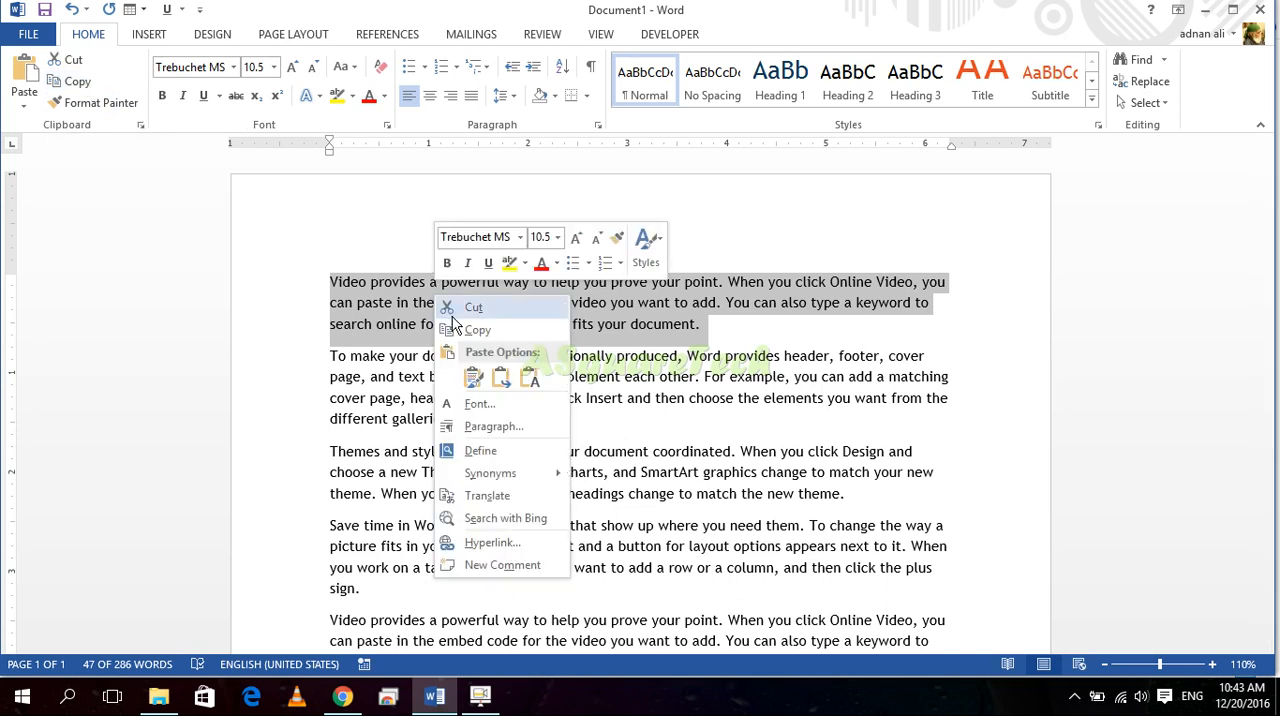
left_click(459, 331)
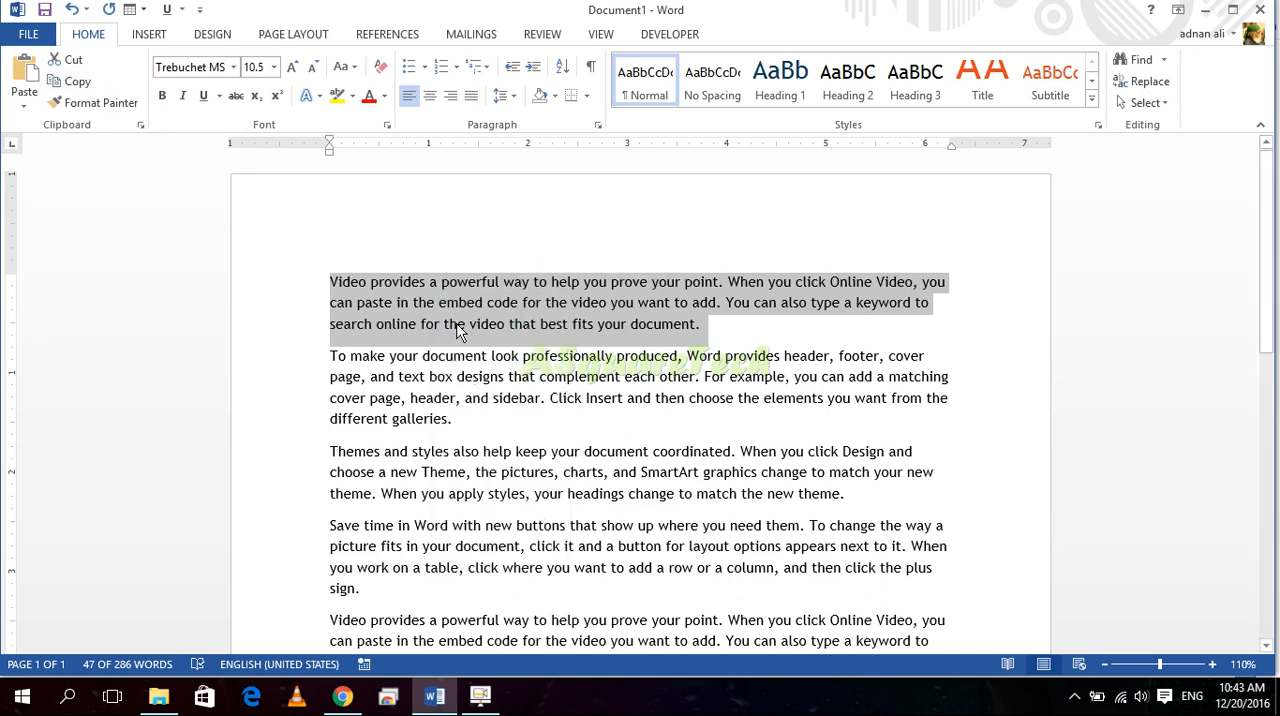
left_click(410, 321)
left_click_drag(734, 320, 303, 259)
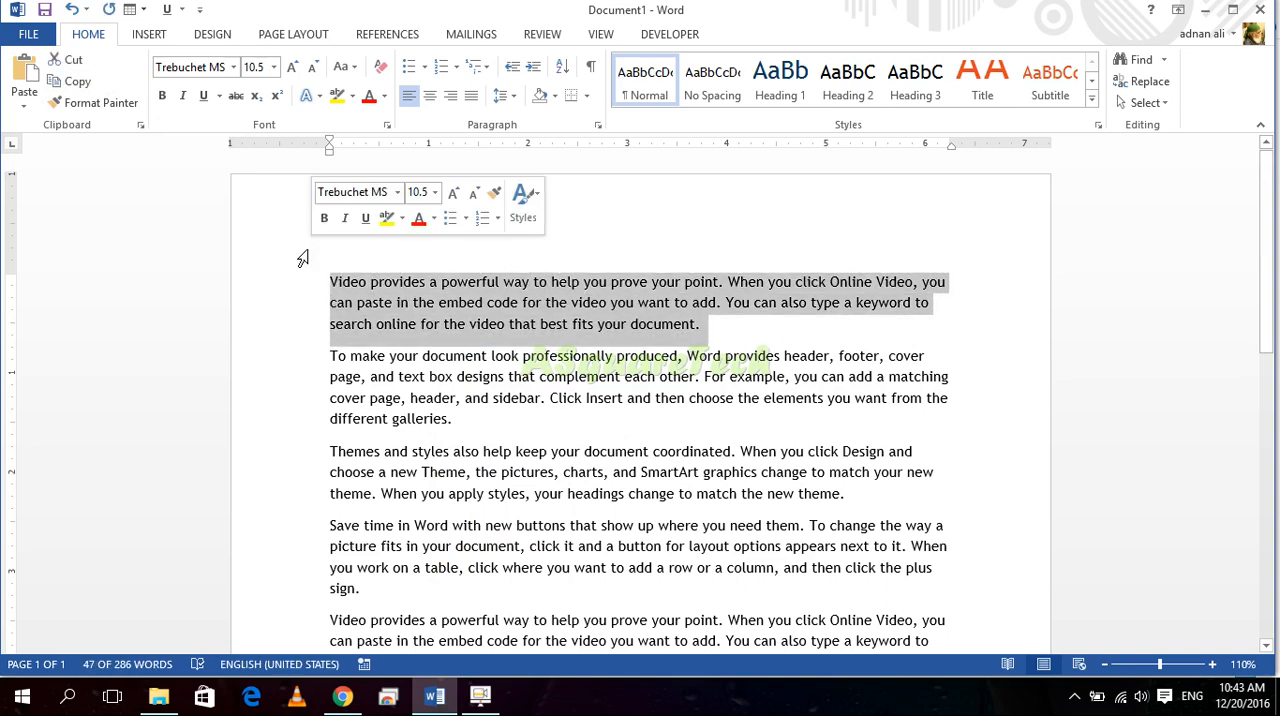
Step: Paste the copied paragraph repeatedly at the end of the document and undo the surplus pastes, keeping one copy
left_click(540, 354)
scroll(540, 390, "down", 4)
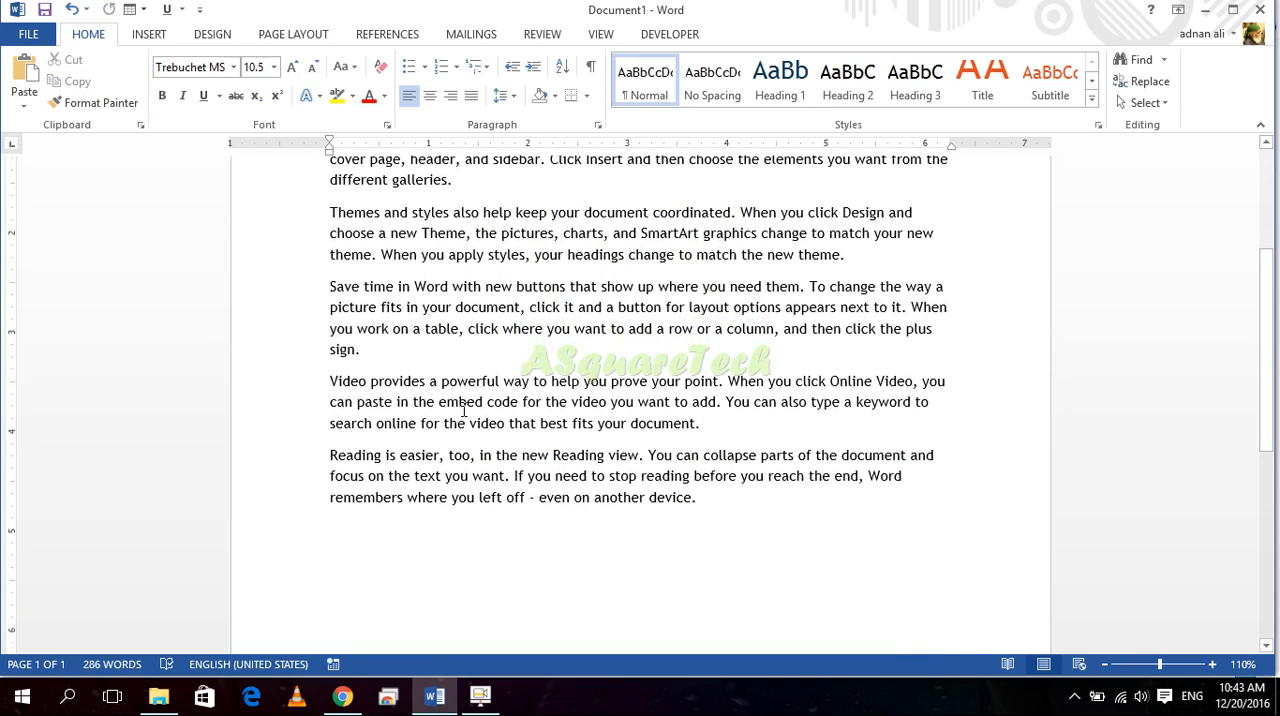
left_click(431, 545)
key("ctrl+v")
key("ctrl+v")
key("ctrl+v")
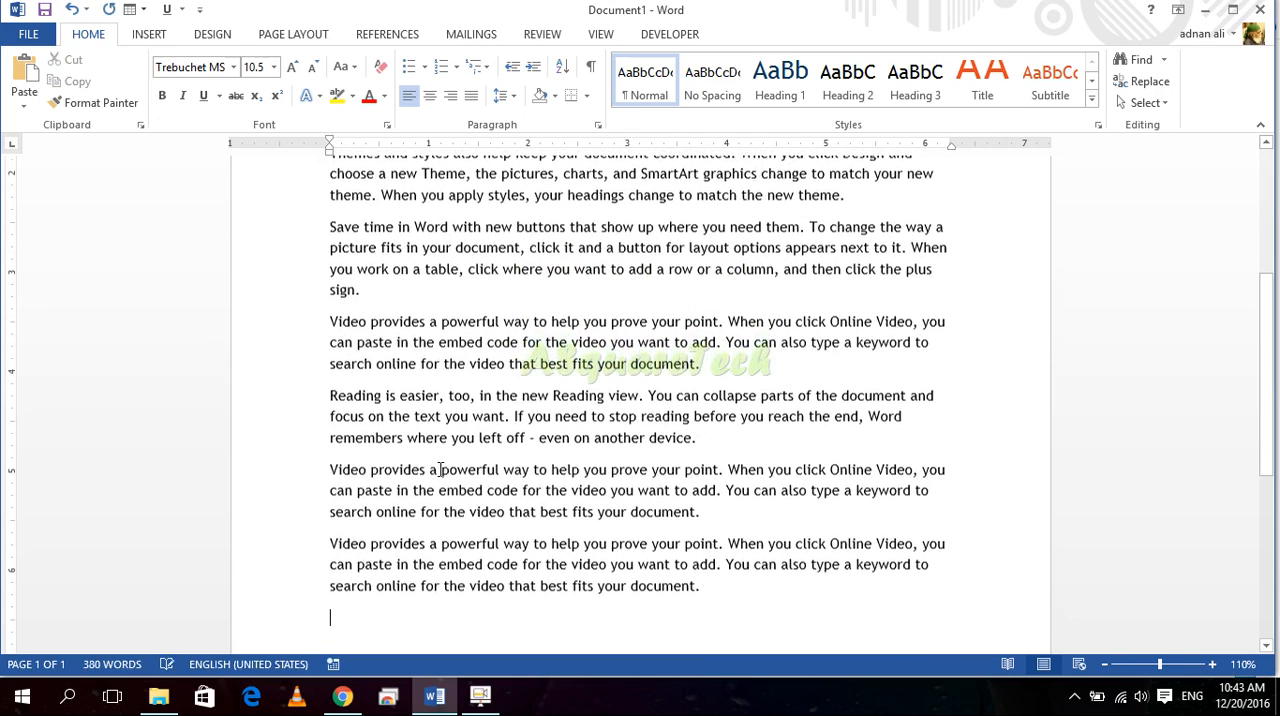
key("ctrl+z")
key("ctrl+z")
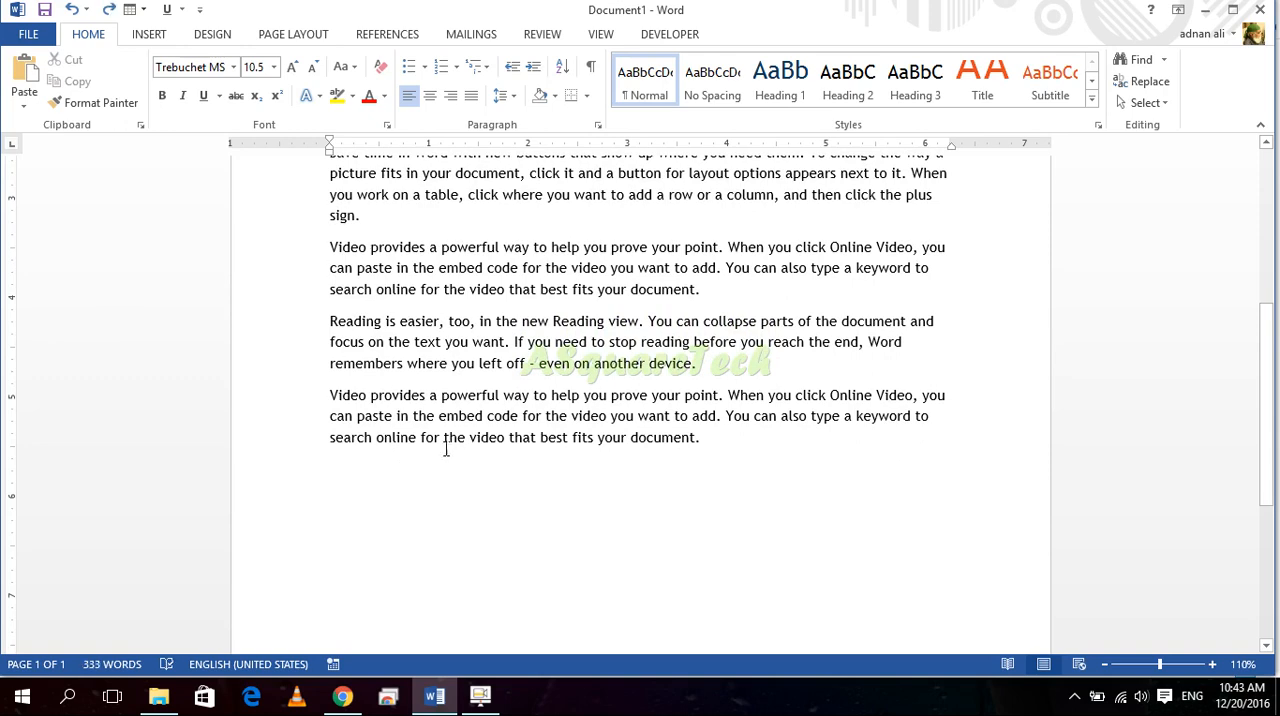
Step: Highlight the "Themes and styles" and "Reading is easier" paragraphs in turn, checking the available options after the "Save time in Word" paragraph in between
scroll(543, 330, "up", 5)
mouse_move(876, 316)
left_mouse_down()
mouse_move(297, 257)
mouse_move(323, 277)
left_mouse_up()
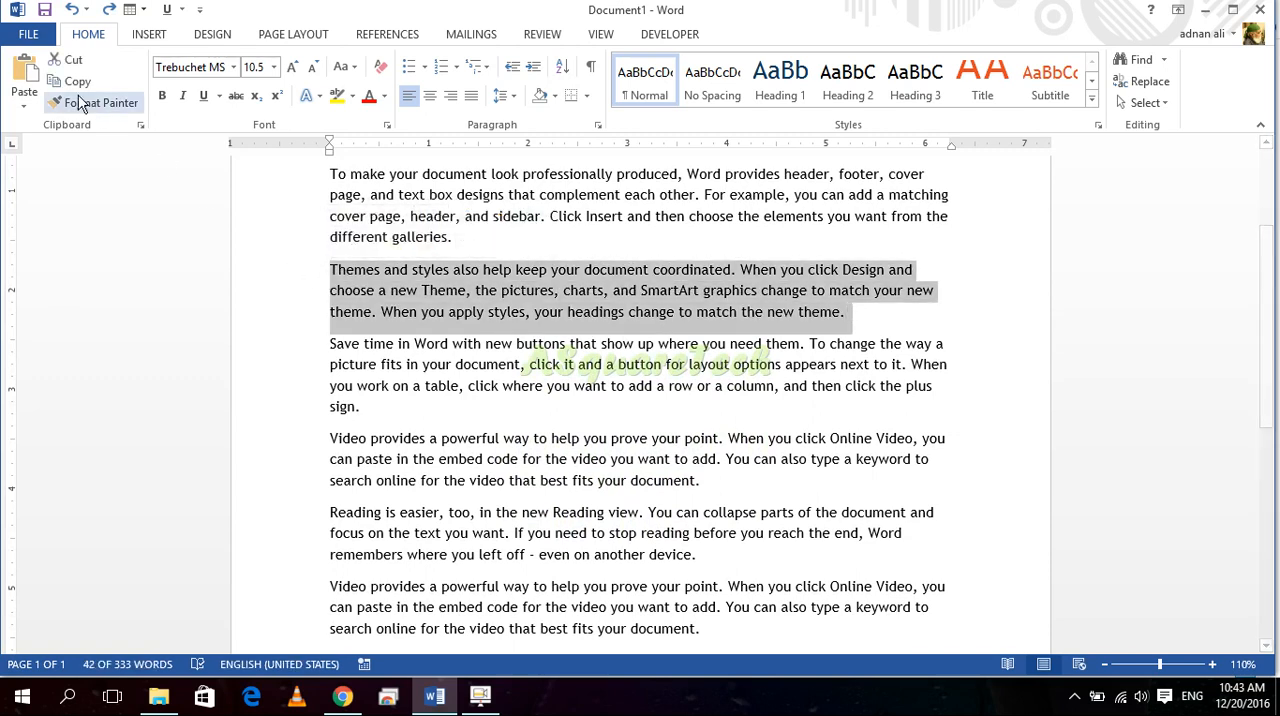
left_click(395, 407)
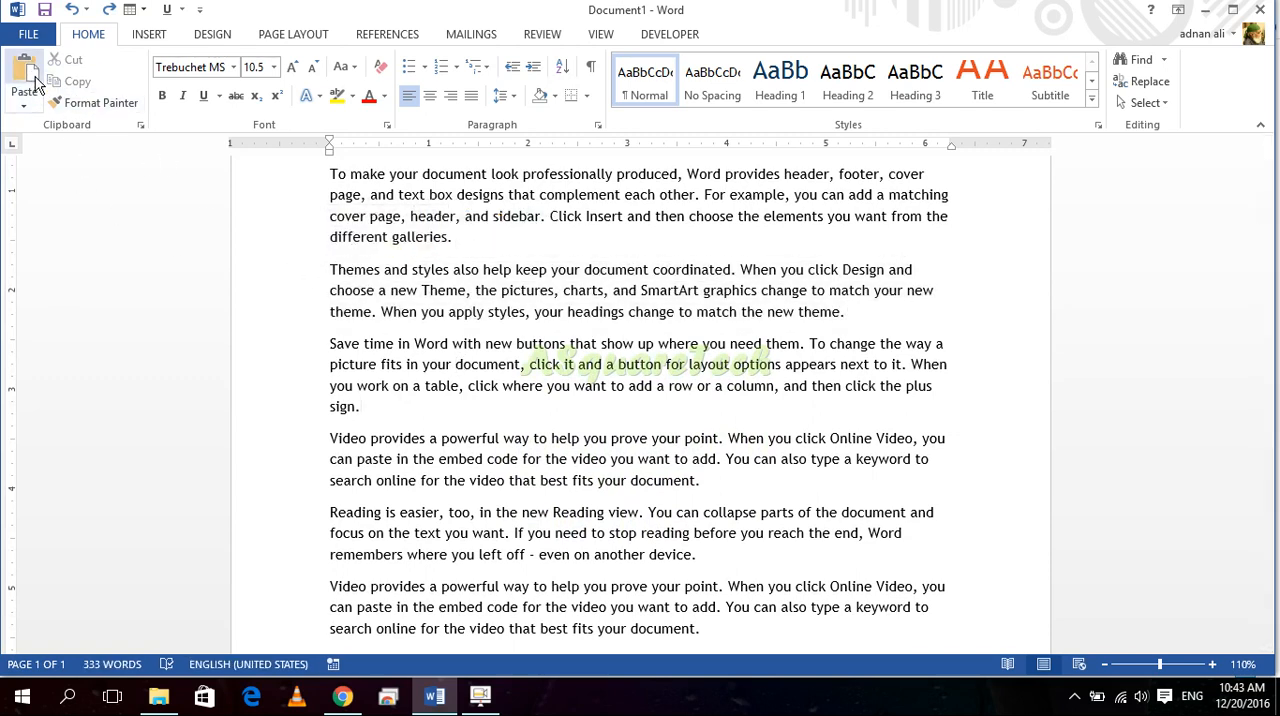
right_click(402, 424)
left_click(439, 228)
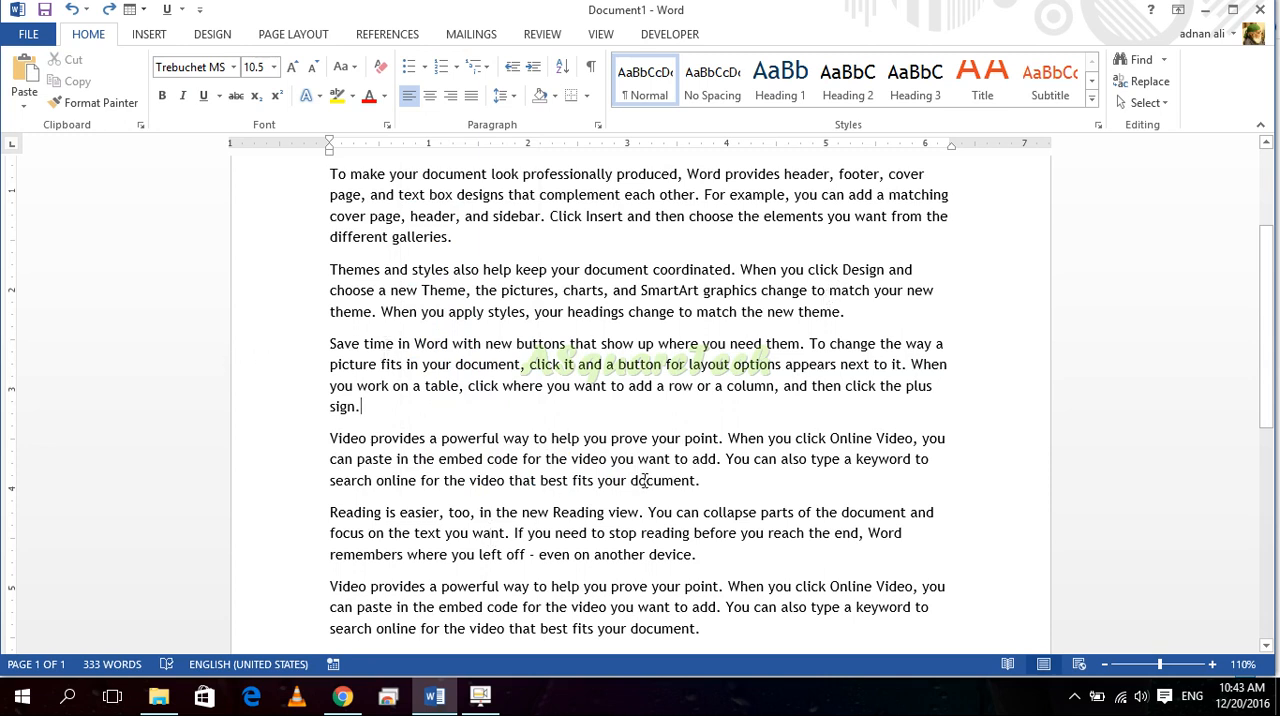
left_click_drag(724, 560, 288, 516)
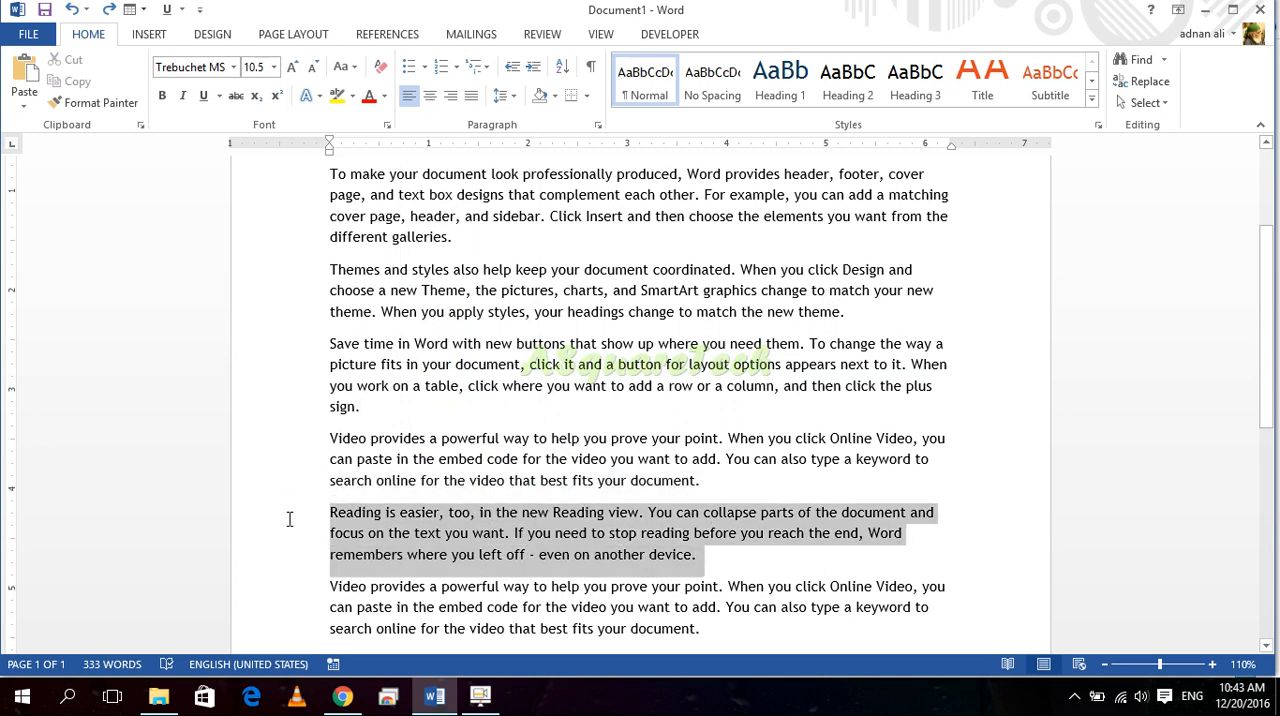
left_click(634, 630)
Step: Paste the copied "Video provides" paragraph twice at the end of the document
scroll(480, 559, "down", 3)
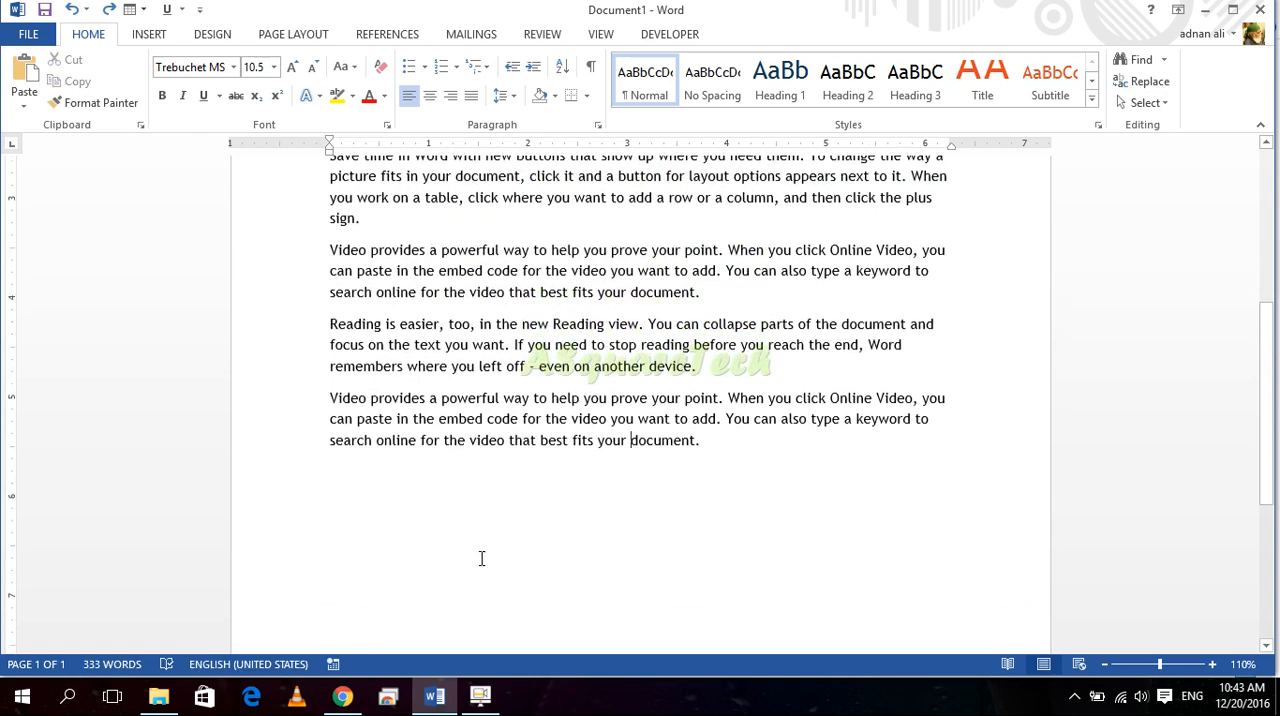
left_click(377, 465)
left_click(22, 92)
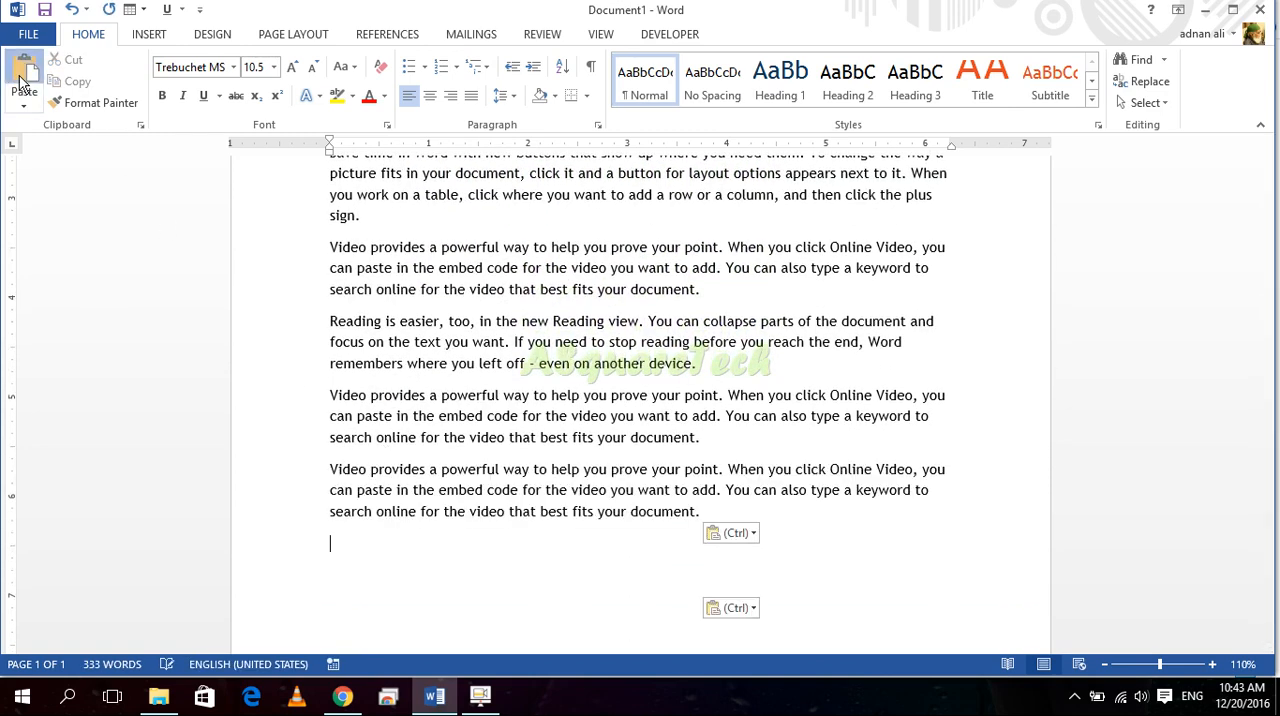
left_click(22, 92)
Step: Copy the "Reading is easier" paragraph and paste it twice at the end of the document
left_click_drag(718, 368, 310, 292)
left_click_drag(718, 368, 343, 320)
left_click(70, 81)
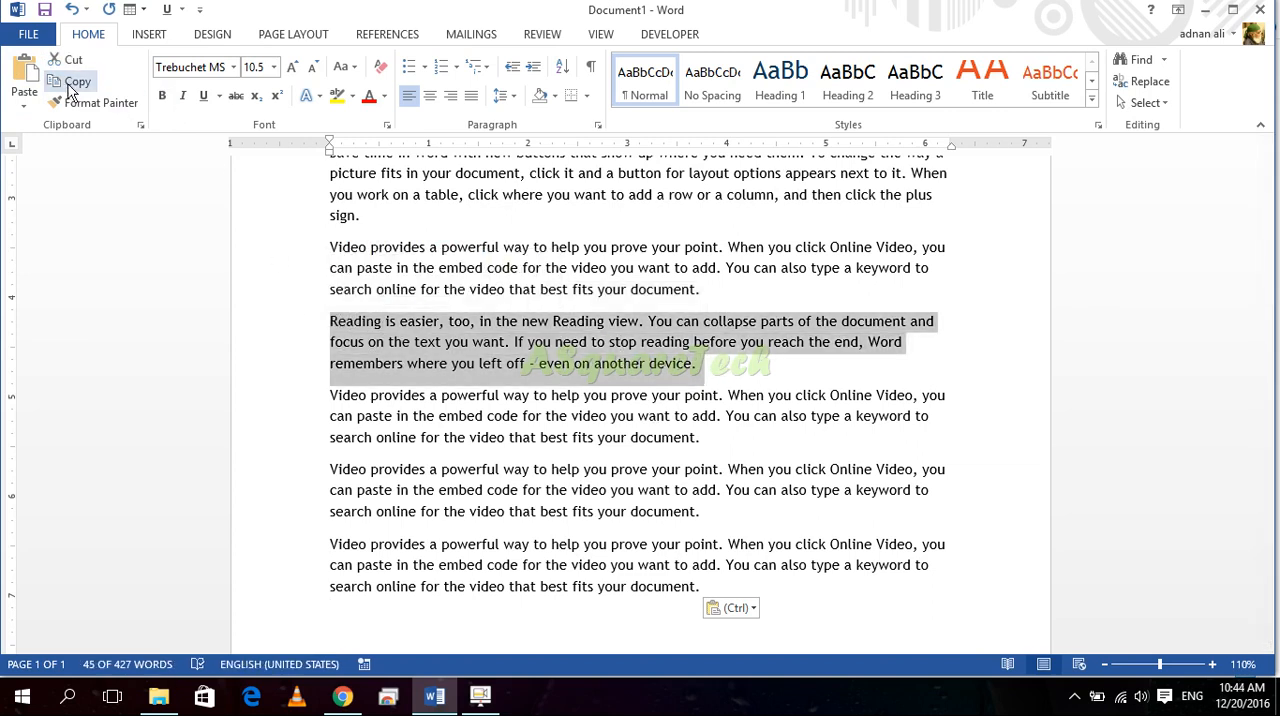
left_click(385, 629)
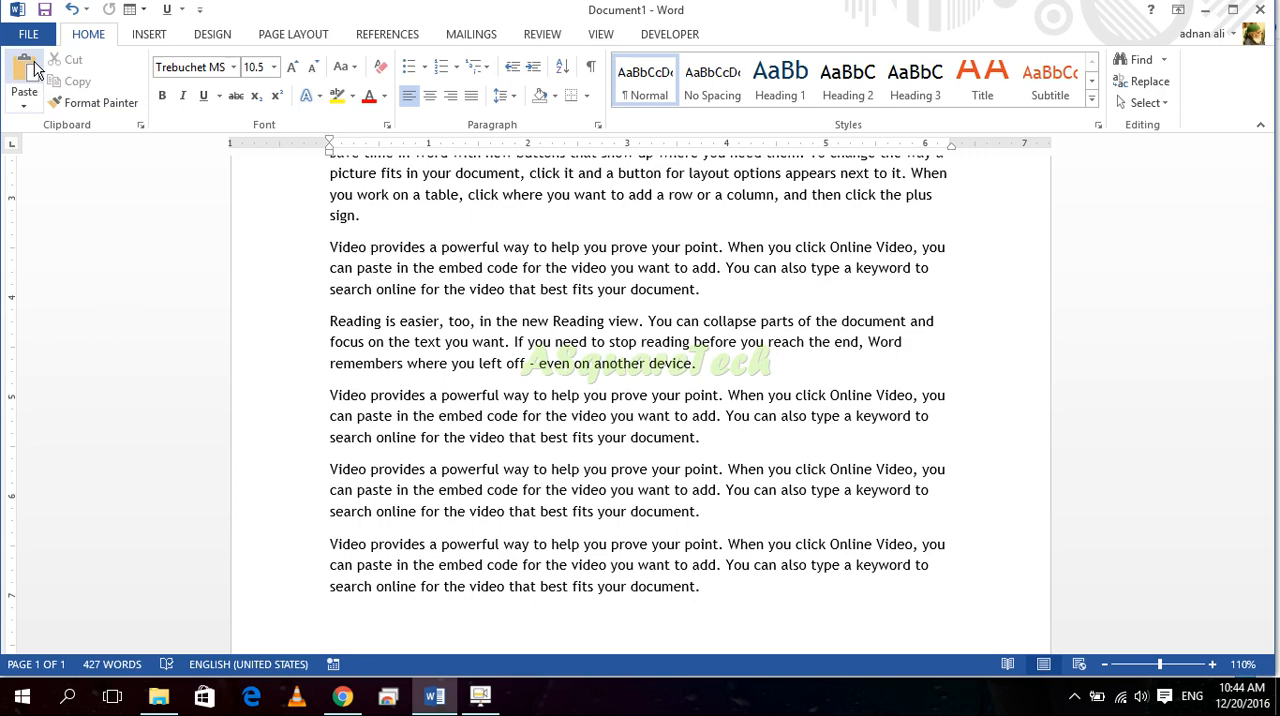
left_click(30, 68)
left_click(30, 68)
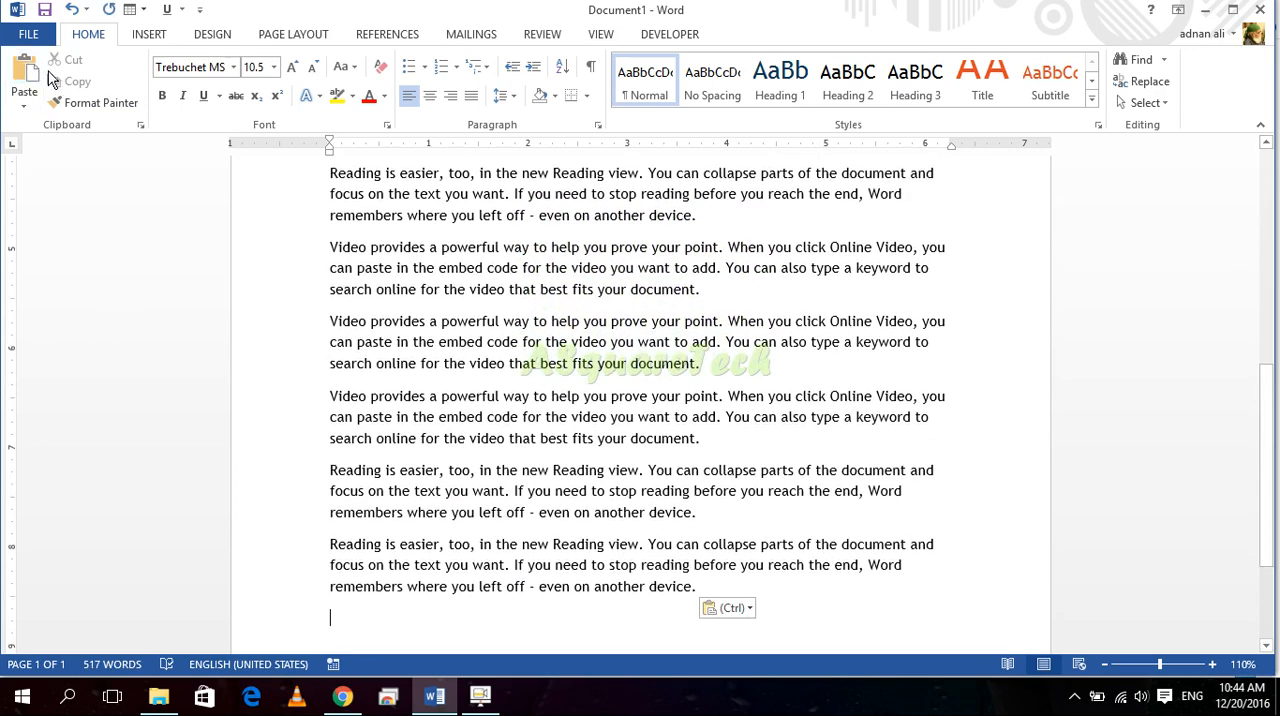
Step: Undo the pastes at the document's end so that the "Reading is easier" paragraph is last again
key("ctrl+z")
key("ctrl+z")
key("ctrl+z")
key("ctrl+z")
key("ctrl+z")
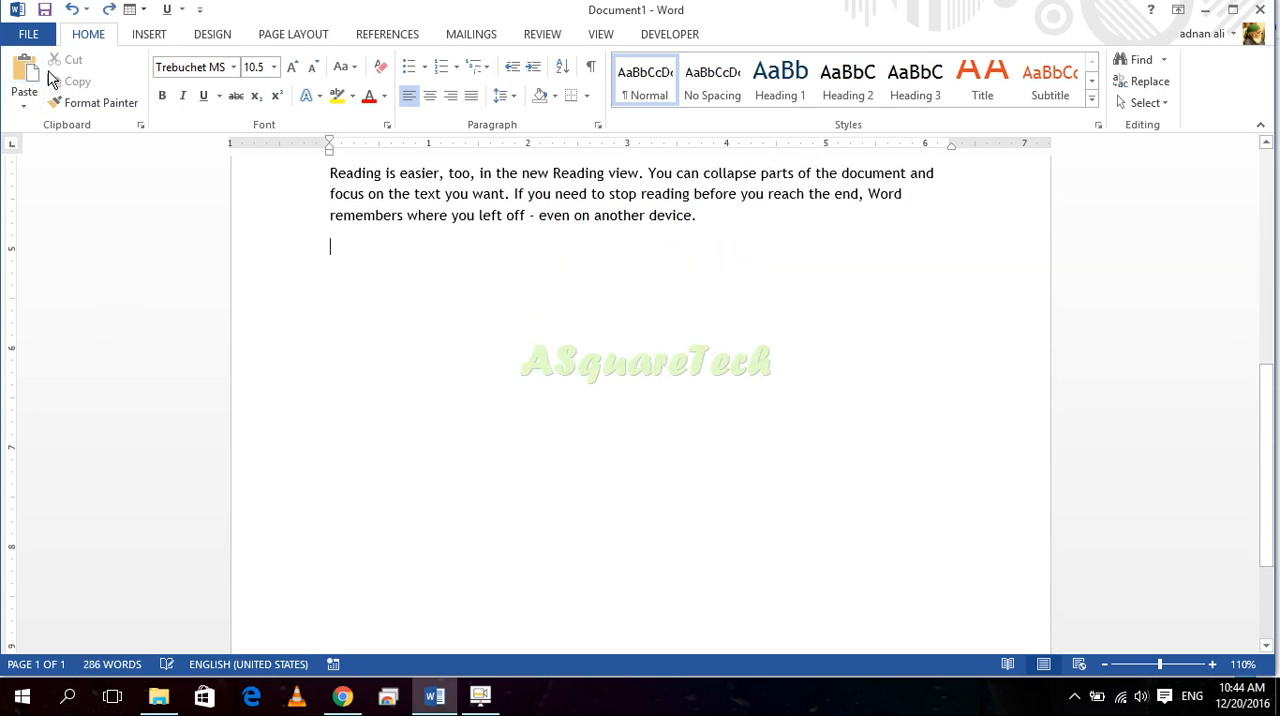
scroll(441, 363, "up", 4)
left_click(533, 374)
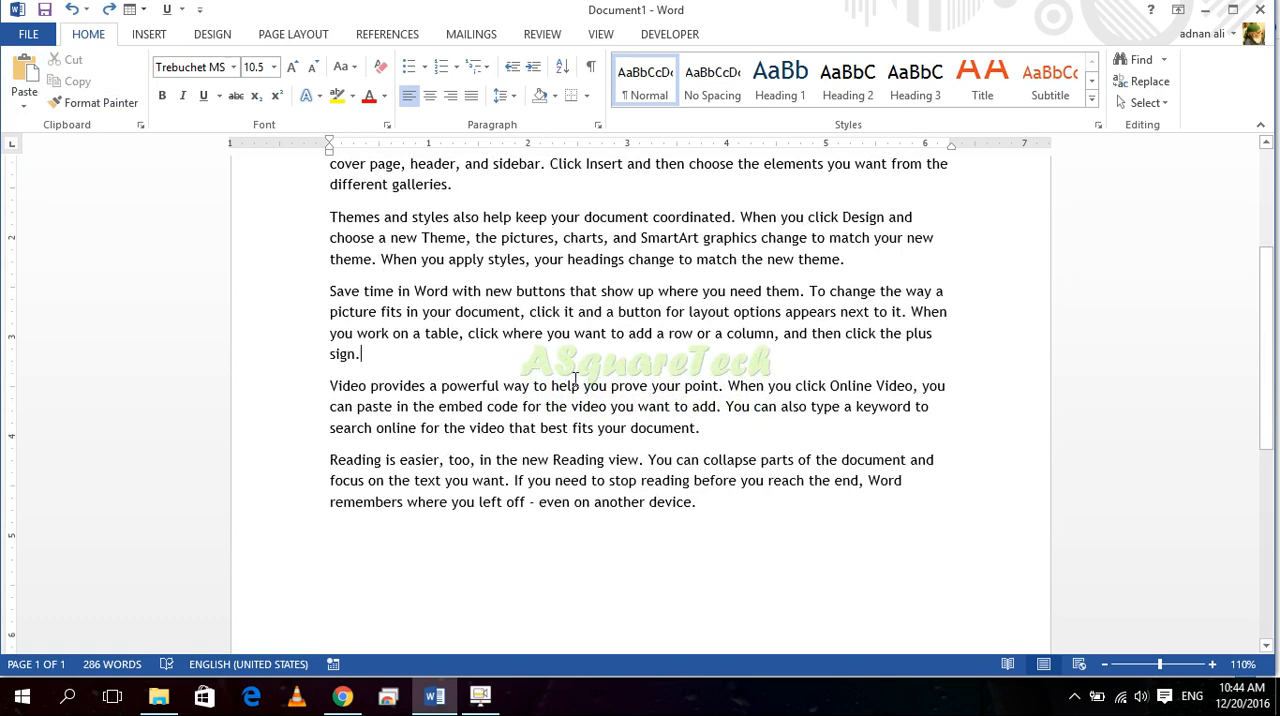
Step: Cut the "Video provides" paragraph below "Save time in Word" and paste it after the "Reading is easier" paragraph
left_click_drag(716, 430, 320, 391)
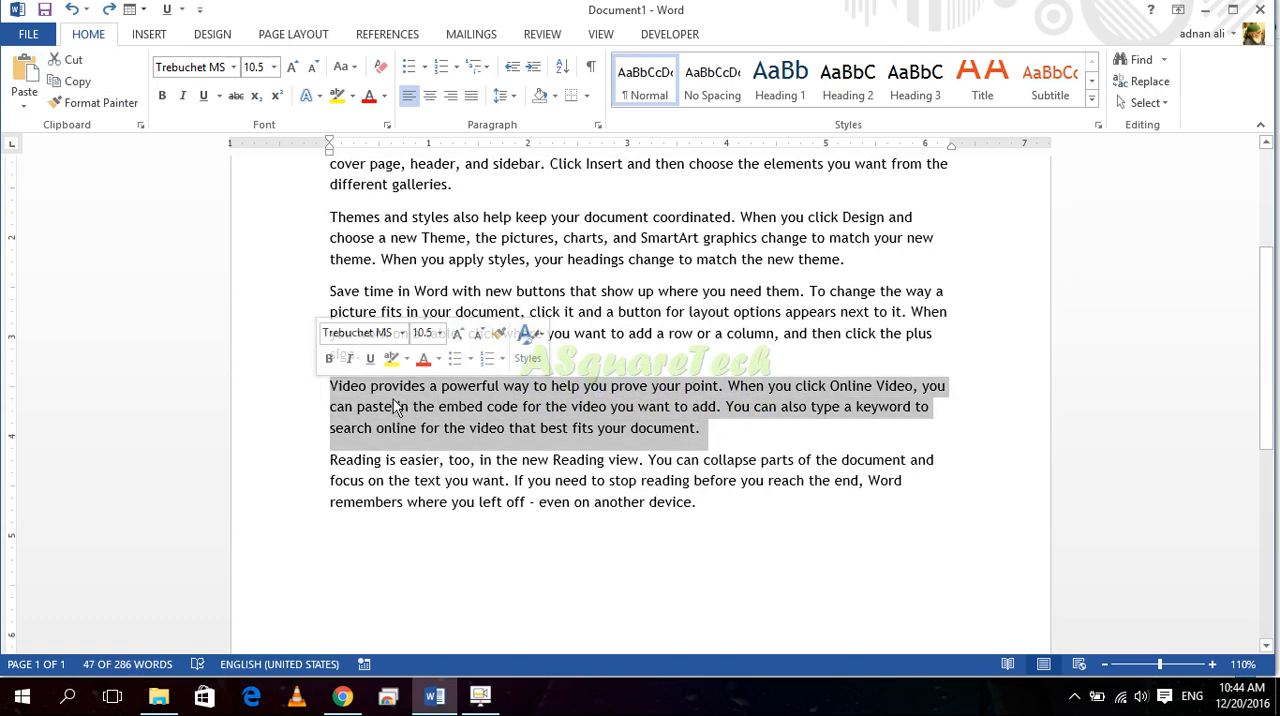
left_click(62, 67)
left_click(394, 476)
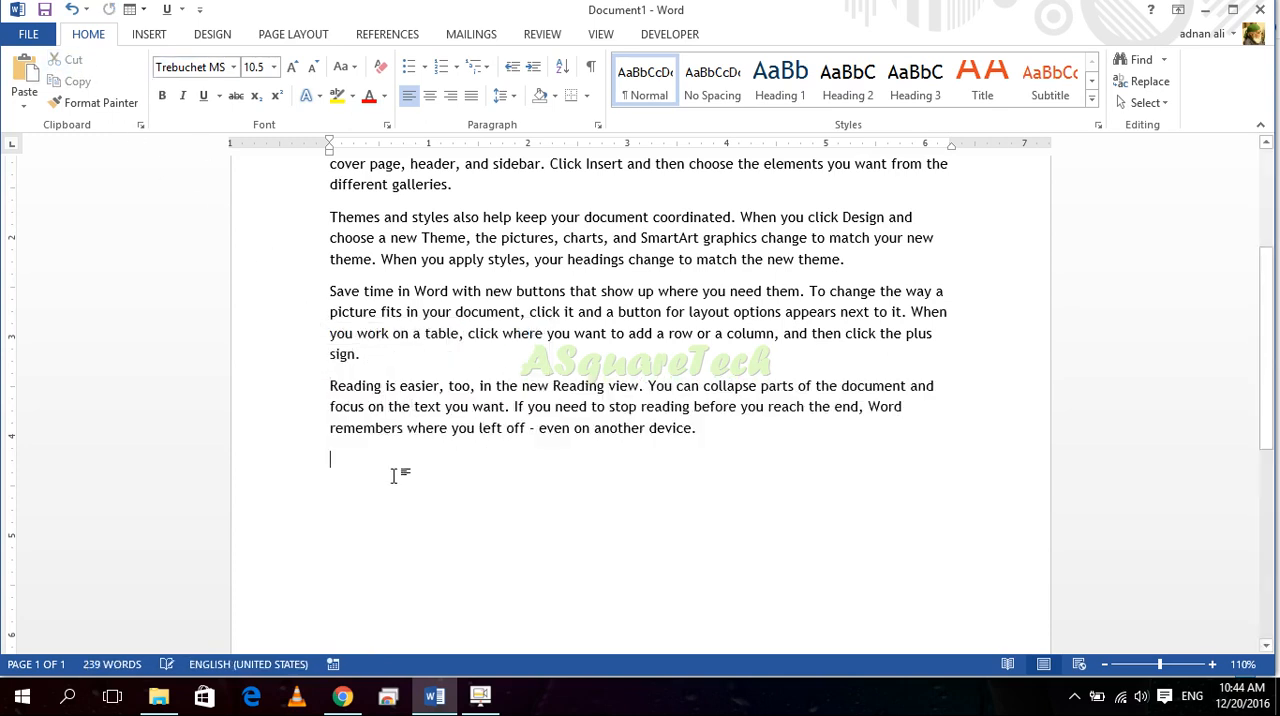
left_click(30, 72)
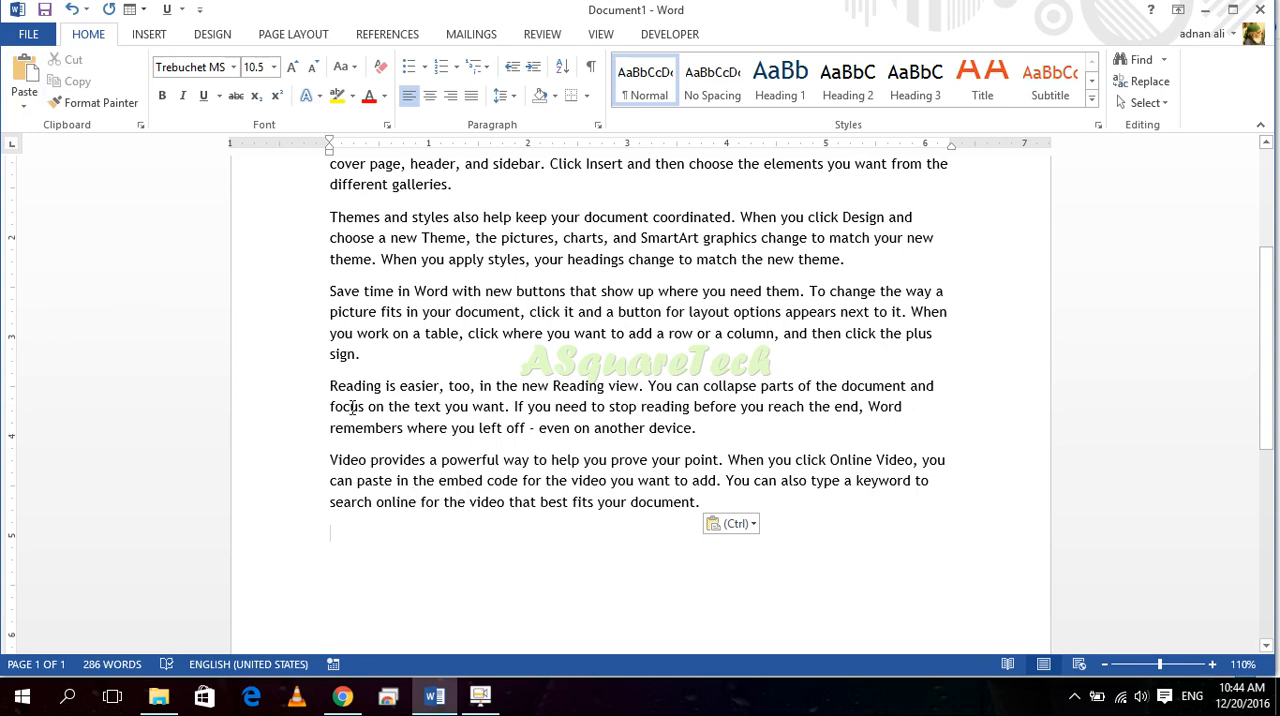
Step: Cut the opening "Video provides" paragraph and paste it four times at the top of the document
scroll(353, 407, "up", 4)
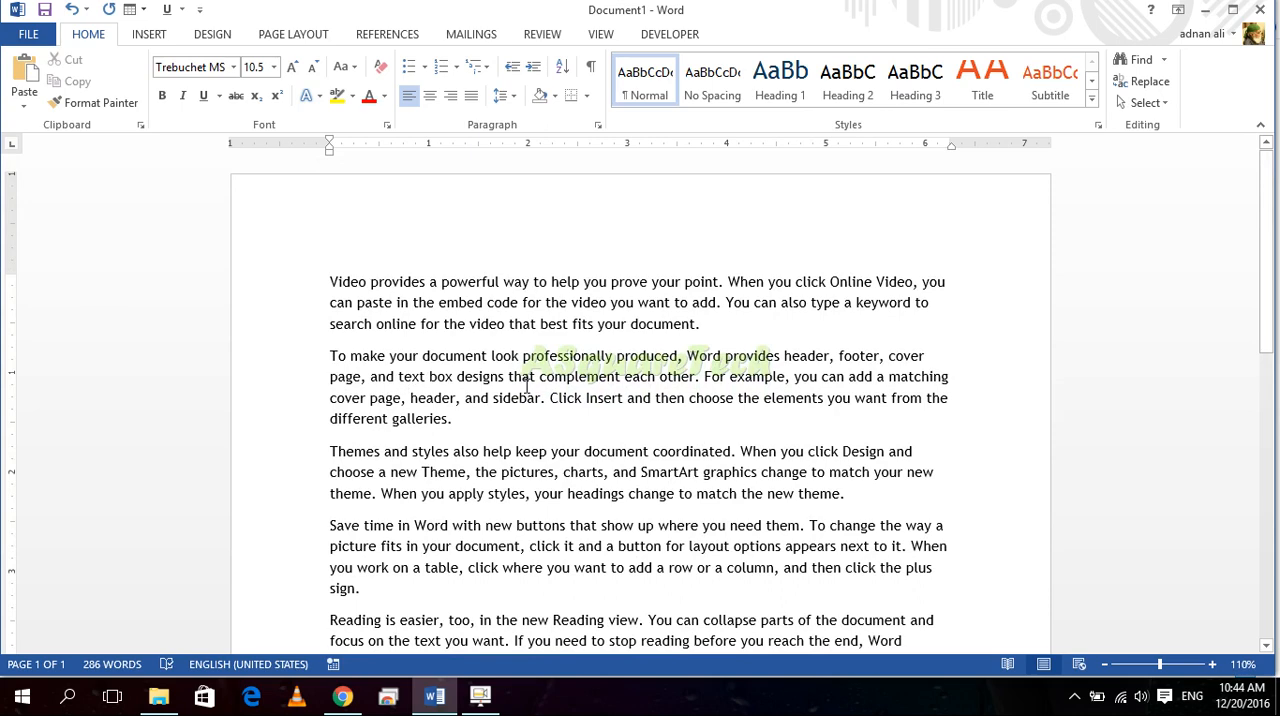
left_click_drag(732, 326, 294, 262)
key("ctrl+x")
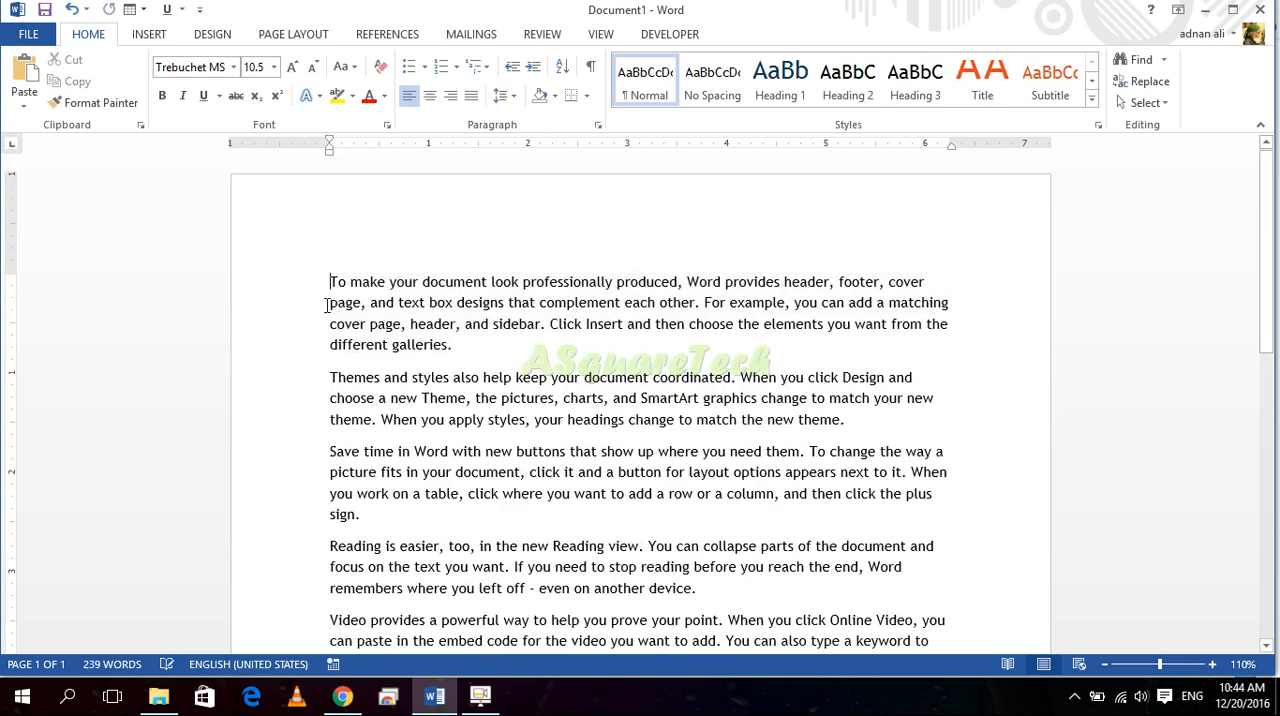
key("ctrl+v")
key("ctrl+v")
key("ctrl+v")
key("ctrl+v")
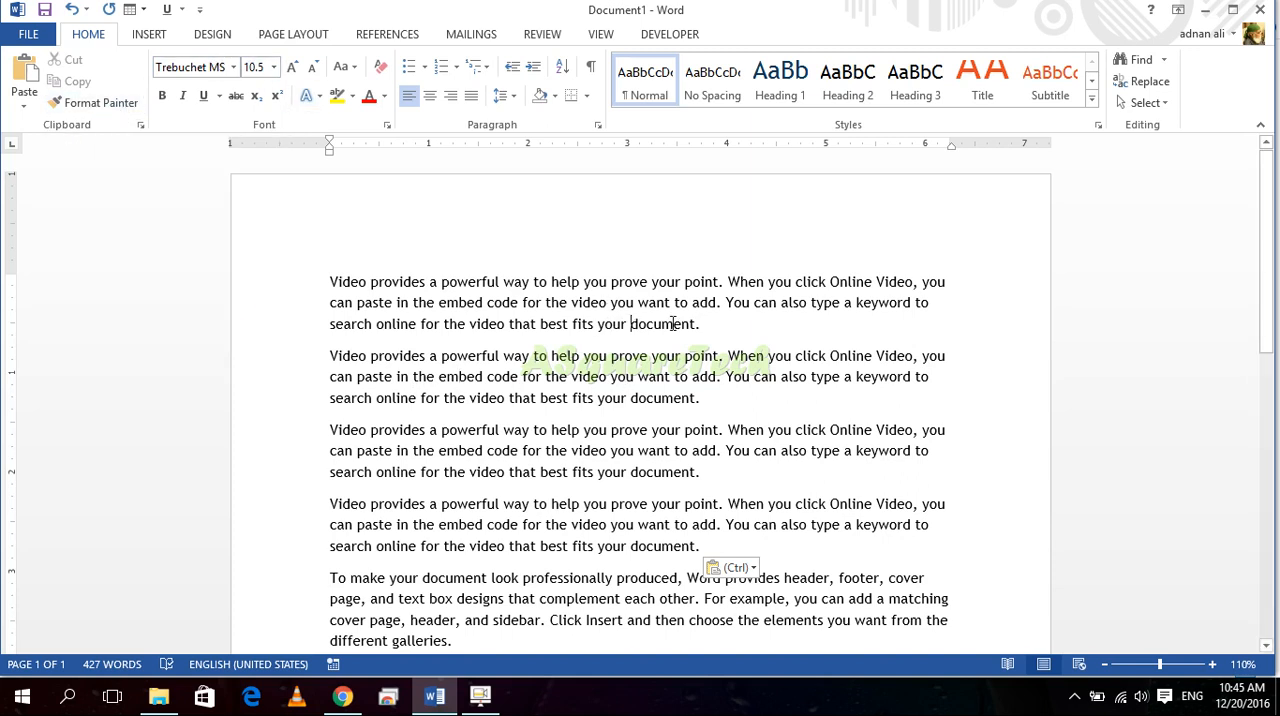
Step: Make the first "Video provides" paragraph bold and the second one italic
triple_click(715, 327)
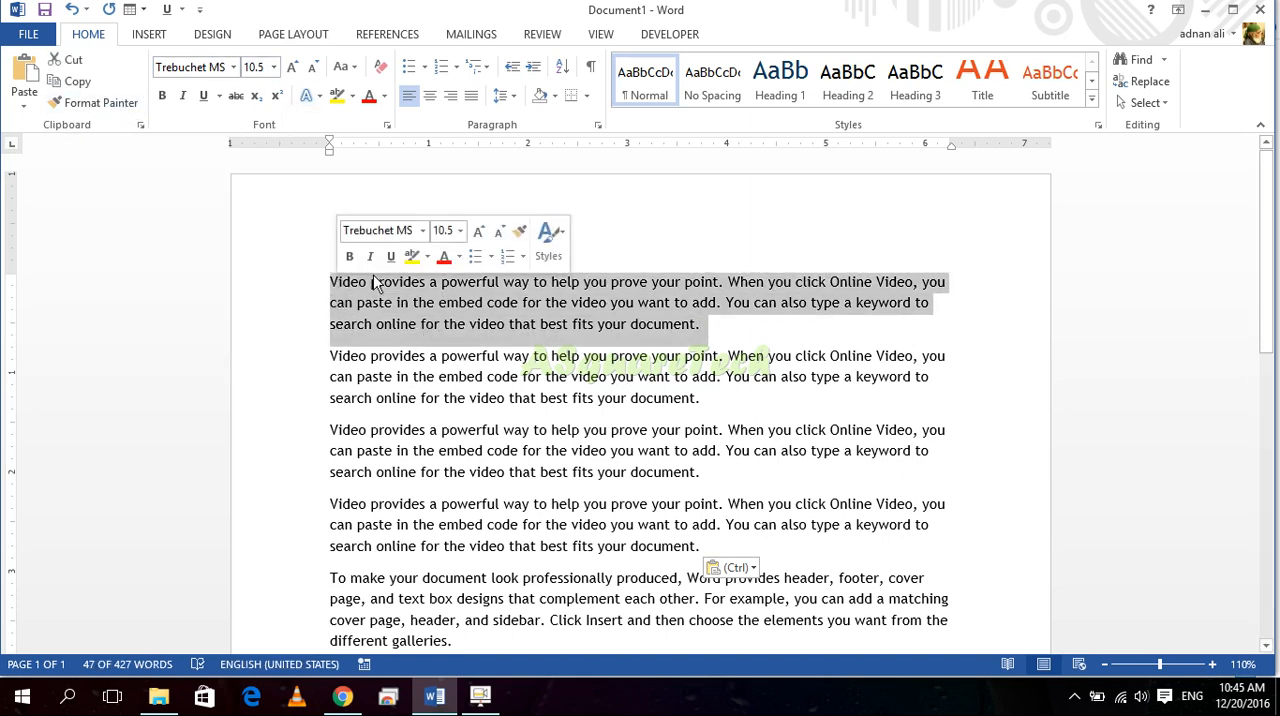
left_click(162, 95)
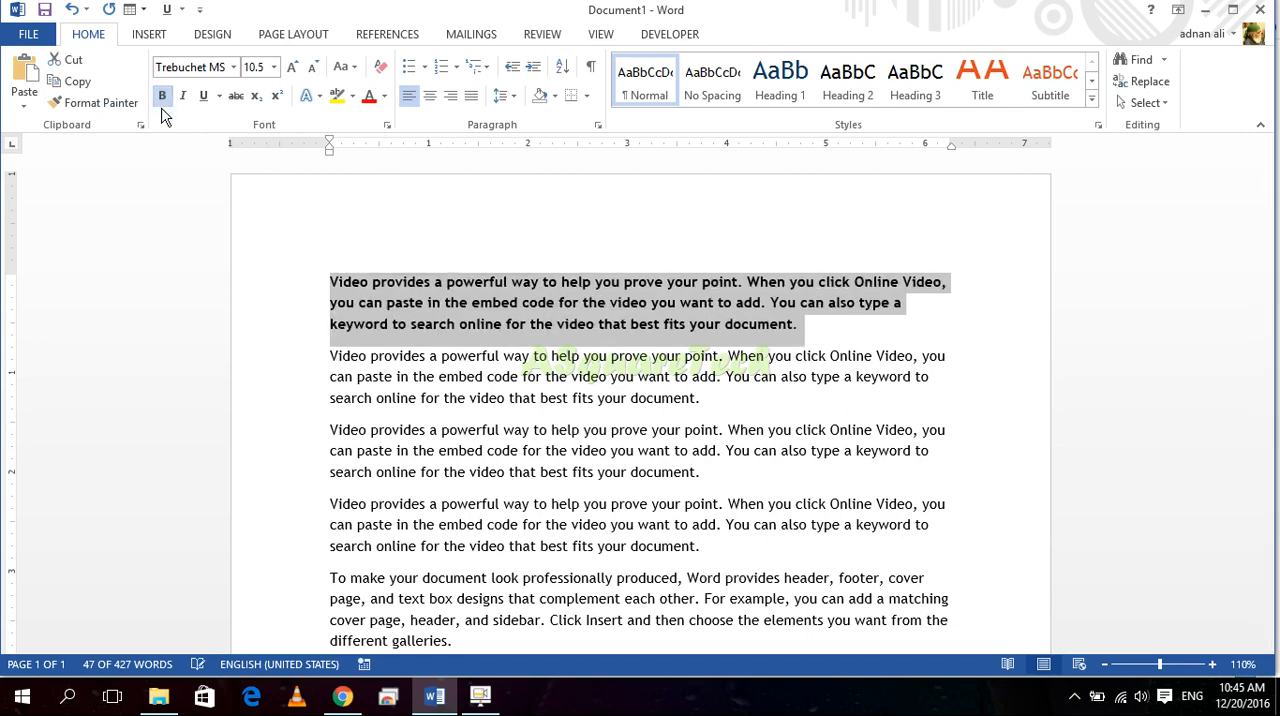
left_click(535, 376)
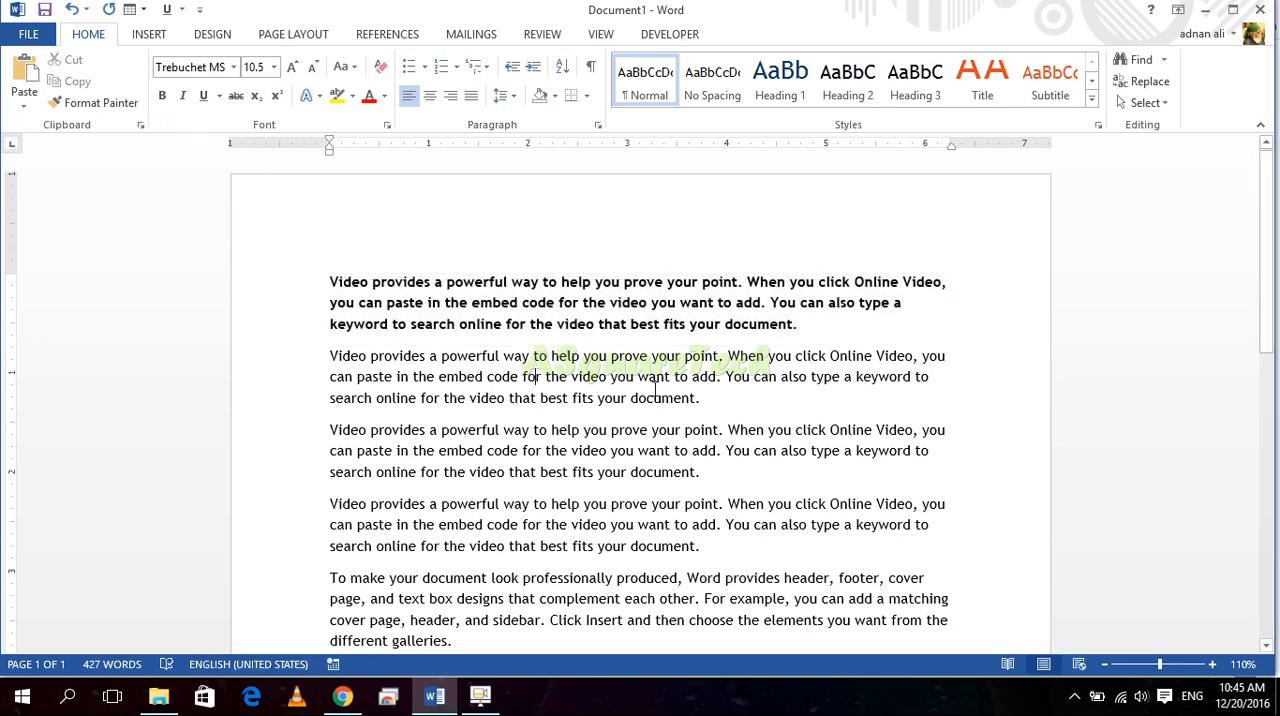
triple_click(705, 397)
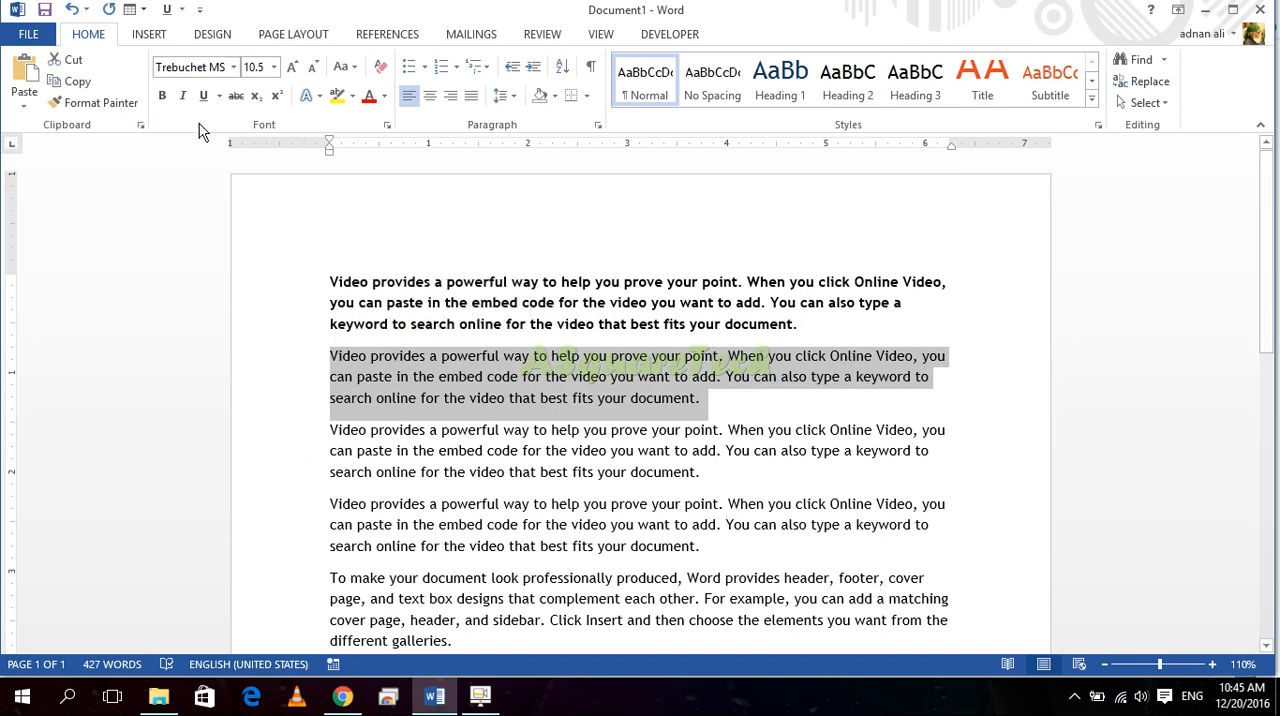
left_click(183, 96)
Step: Underline the third "Video provides" paragraph
left_click(716, 470)
left_click_drag(712, 474, 328, 436)
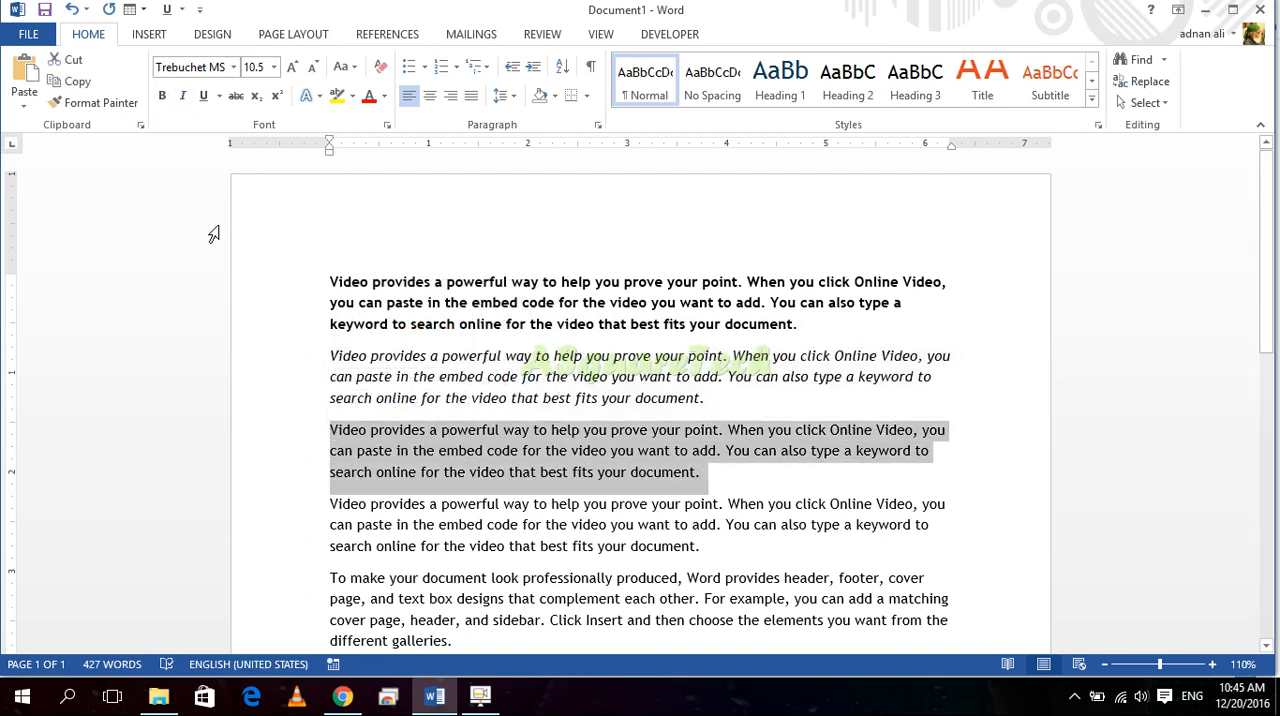
left_click(203, 103)
left_click(590, 575)
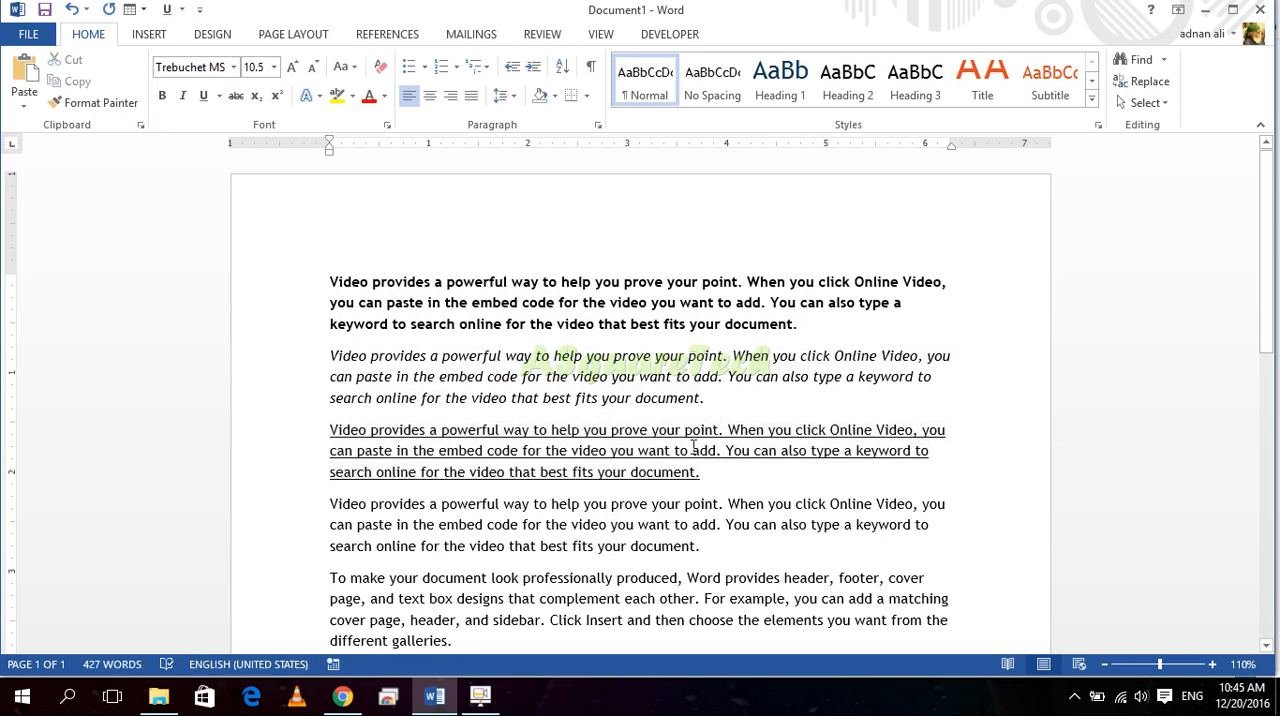
Step: Apply bold, italic and underline together to the fourth "Video provides" paragraph
left_click_drag(716, 465, 444, 302)
left_click_drag(700, 546, 330, 503)
left_click(167, 96)
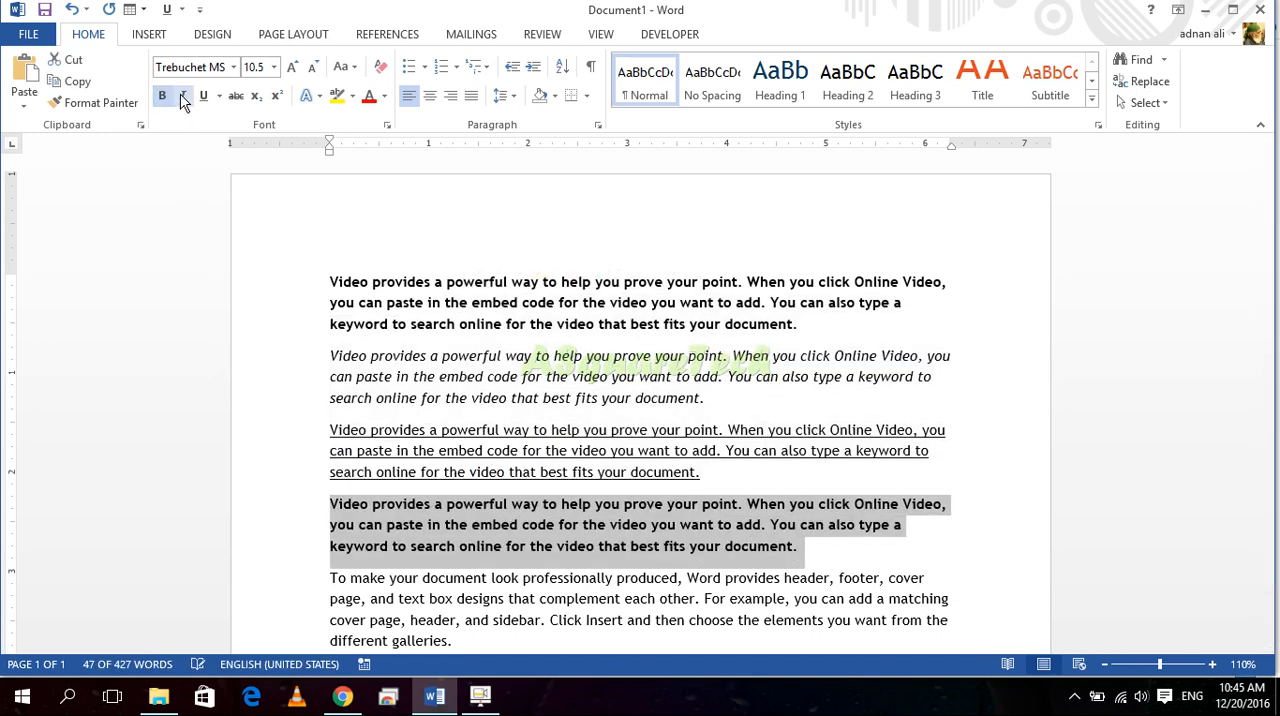
left_click(183, 97)
left_click(203, 96)
left_click(519, 450)
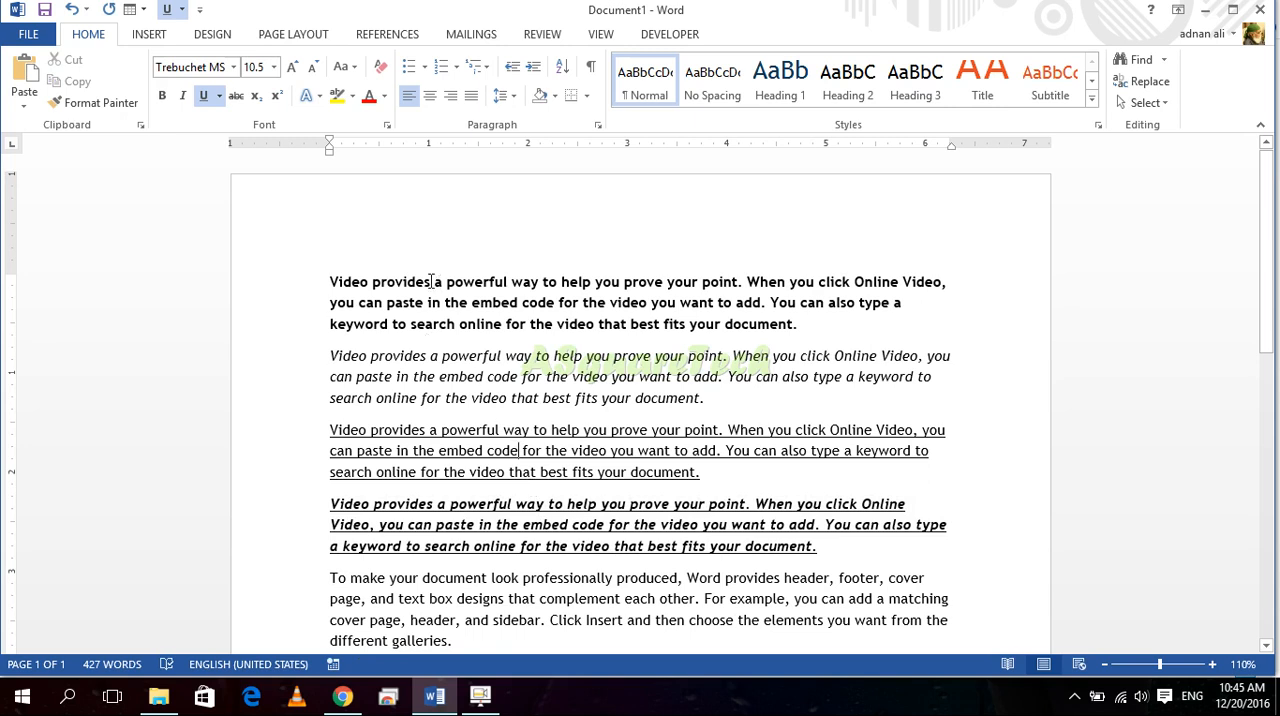
Step: Clear all formatting from the first four "Video provides" paragraphs
left_click_drag(826, 545, 126, 242)
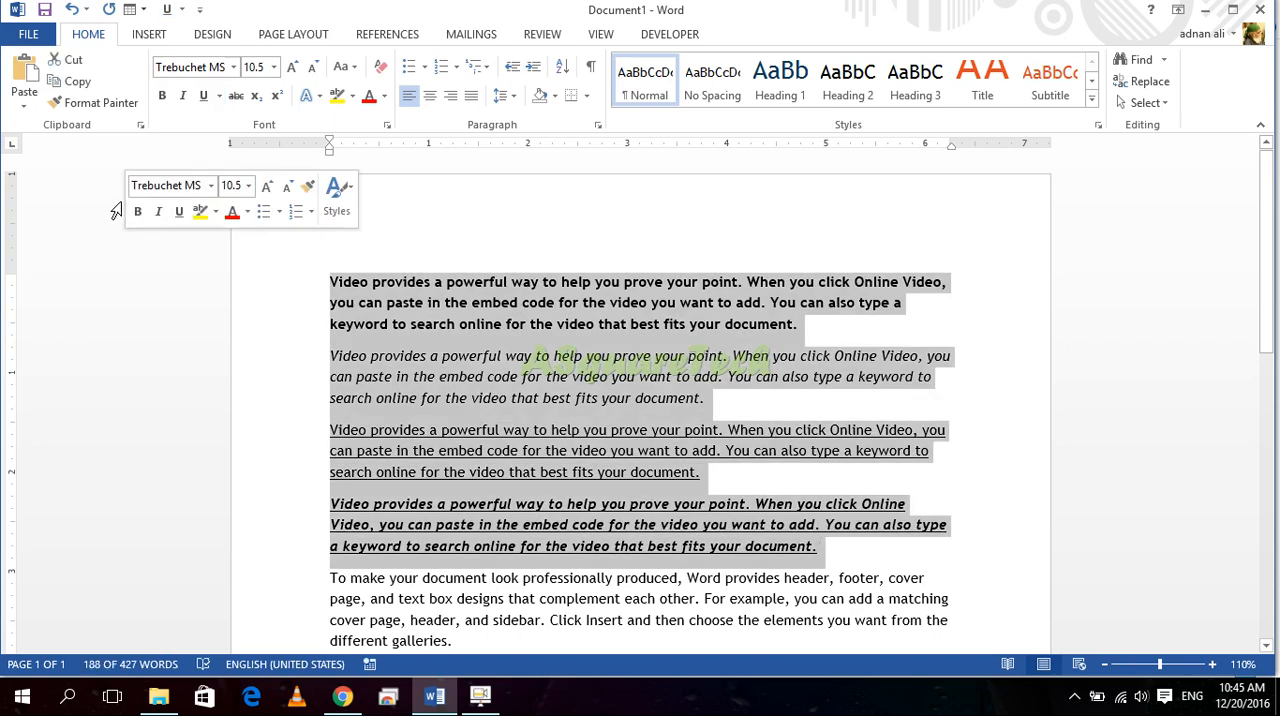
left_click(380, 66)
left_click(434, 320)
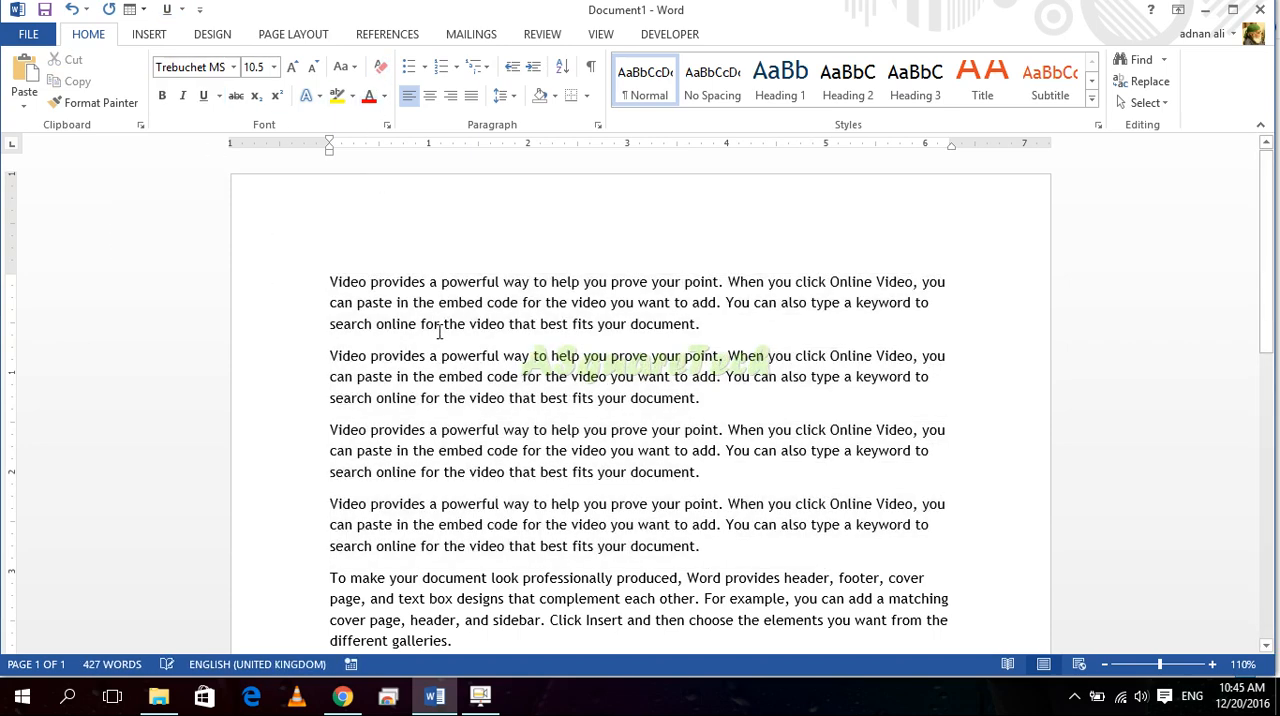
Step: Make only the words "Video provides" at the start of the first paragraph bold
left_click(718, 327)
left_click_drag(718, 327, 317, 225)
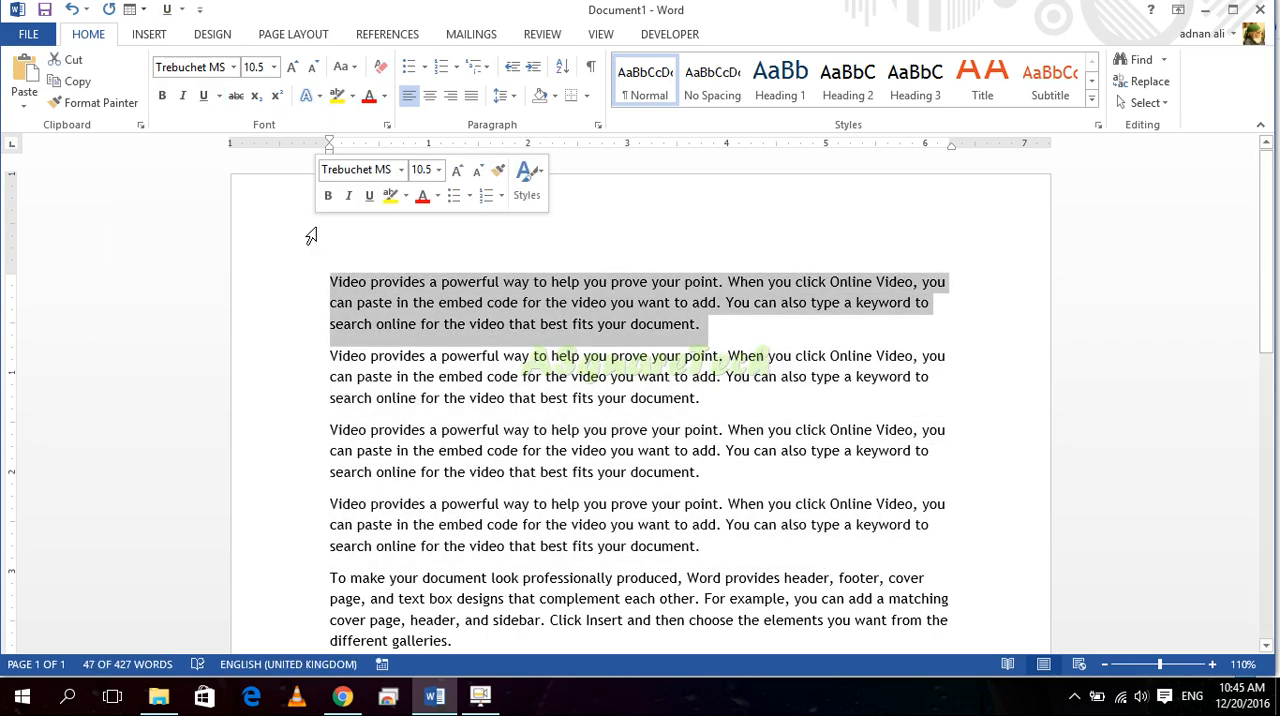
left_click(379, 320)
left_click_drag(428, 284, 299, 262)
left_click(162, 95)
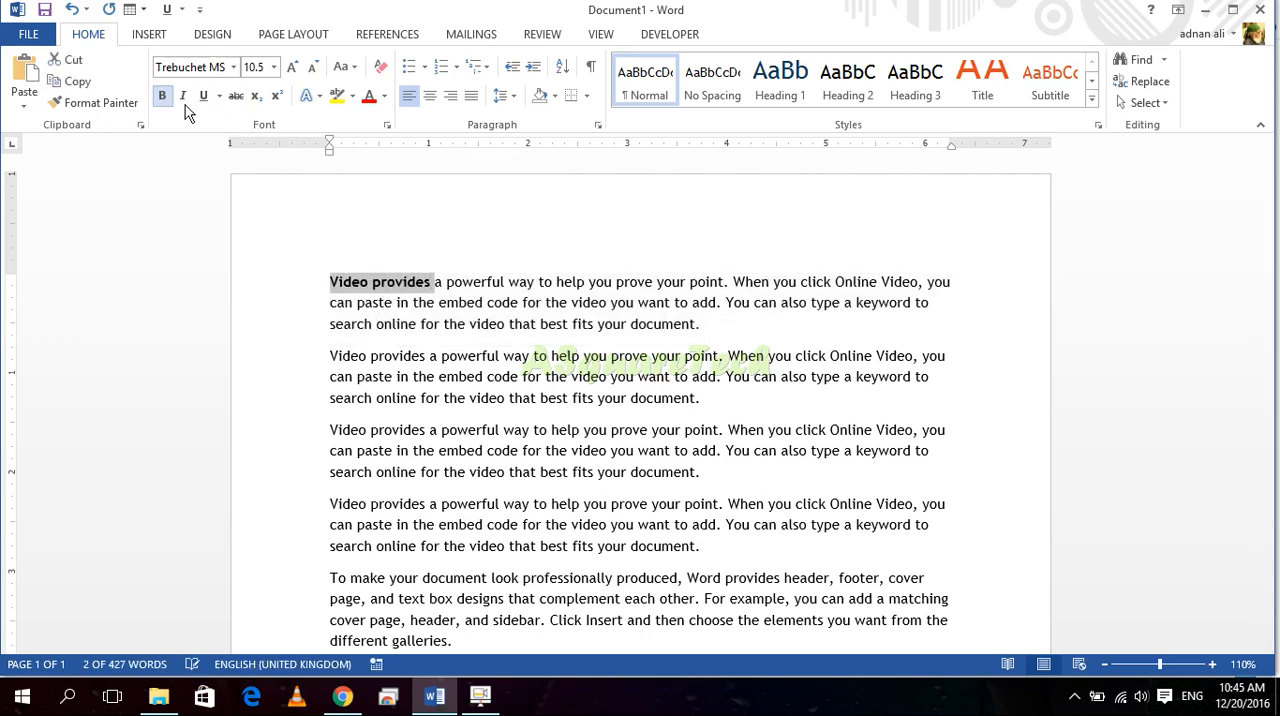
Step: Split the bold "Video provides" onto its own line, add a colon after it, and select the resulting heading
left_click(437, 282)
key("Return")
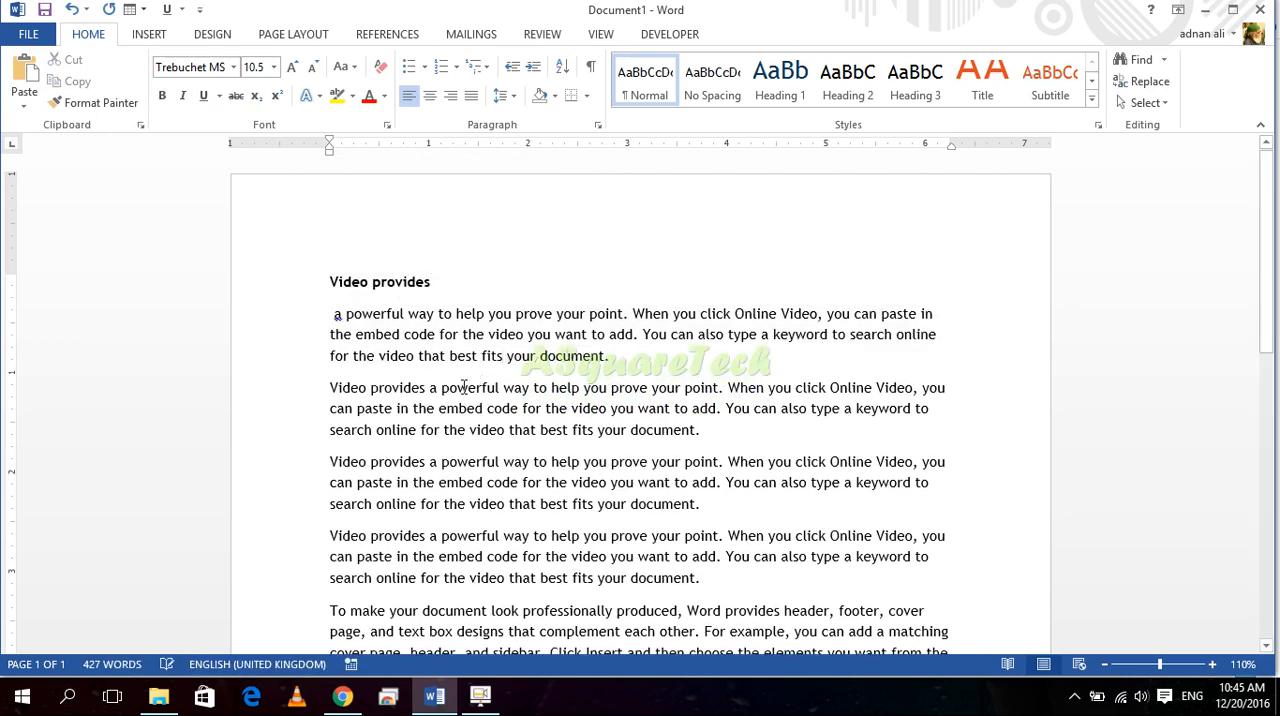
type(":")
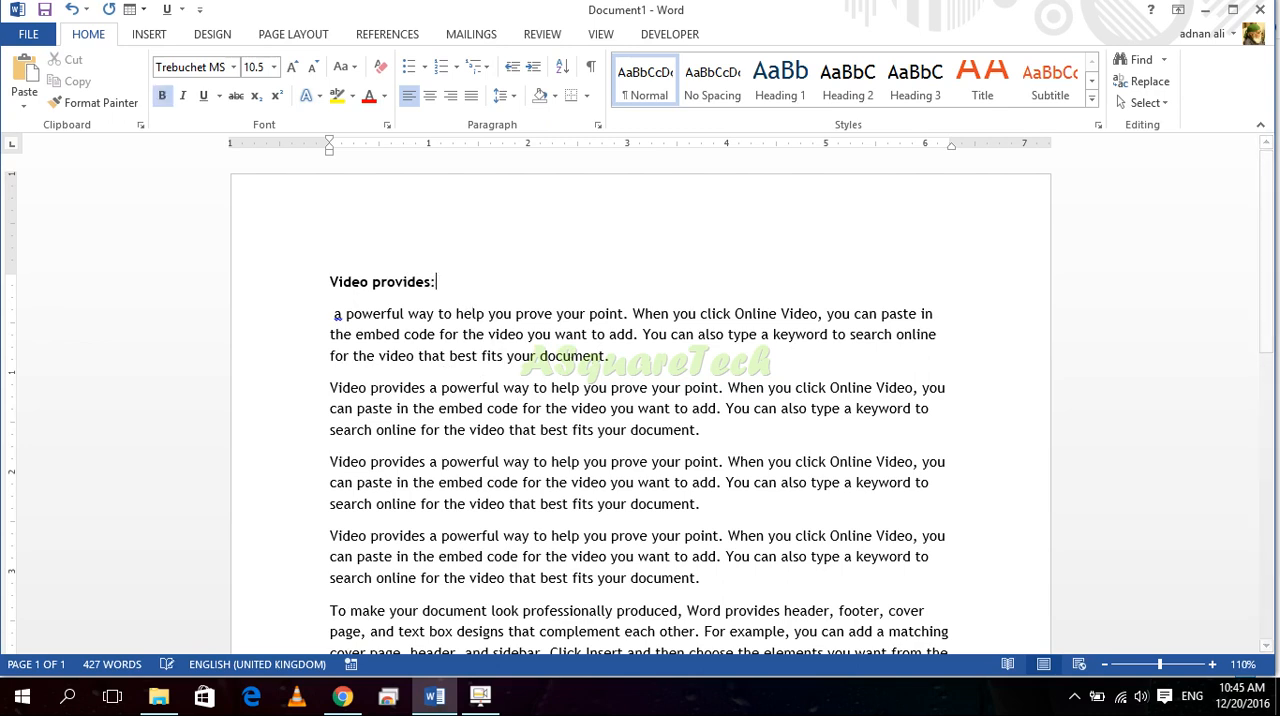
left_click_drag(443, 295, 321, 272)
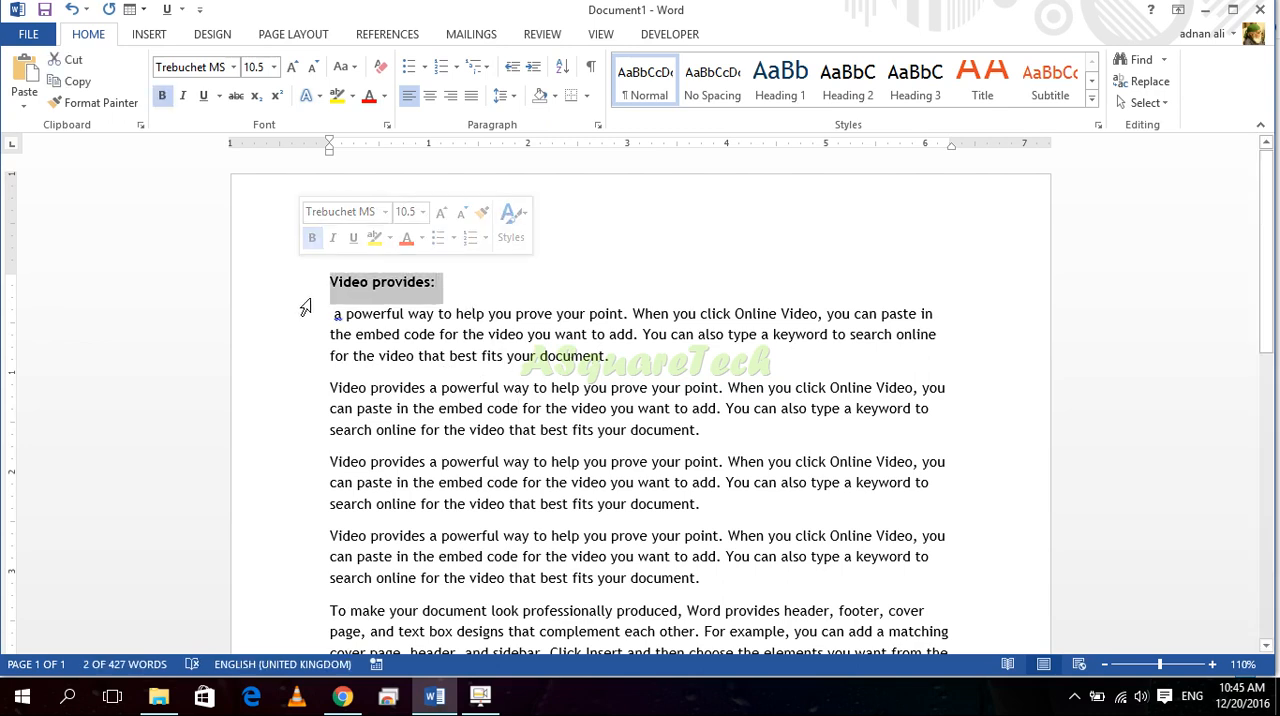
Step: Remove the colon and line break after "Video provides" to rejoin the first paragraph
left_click(468, 461)
key("BackSpace")
key("BackSpace")
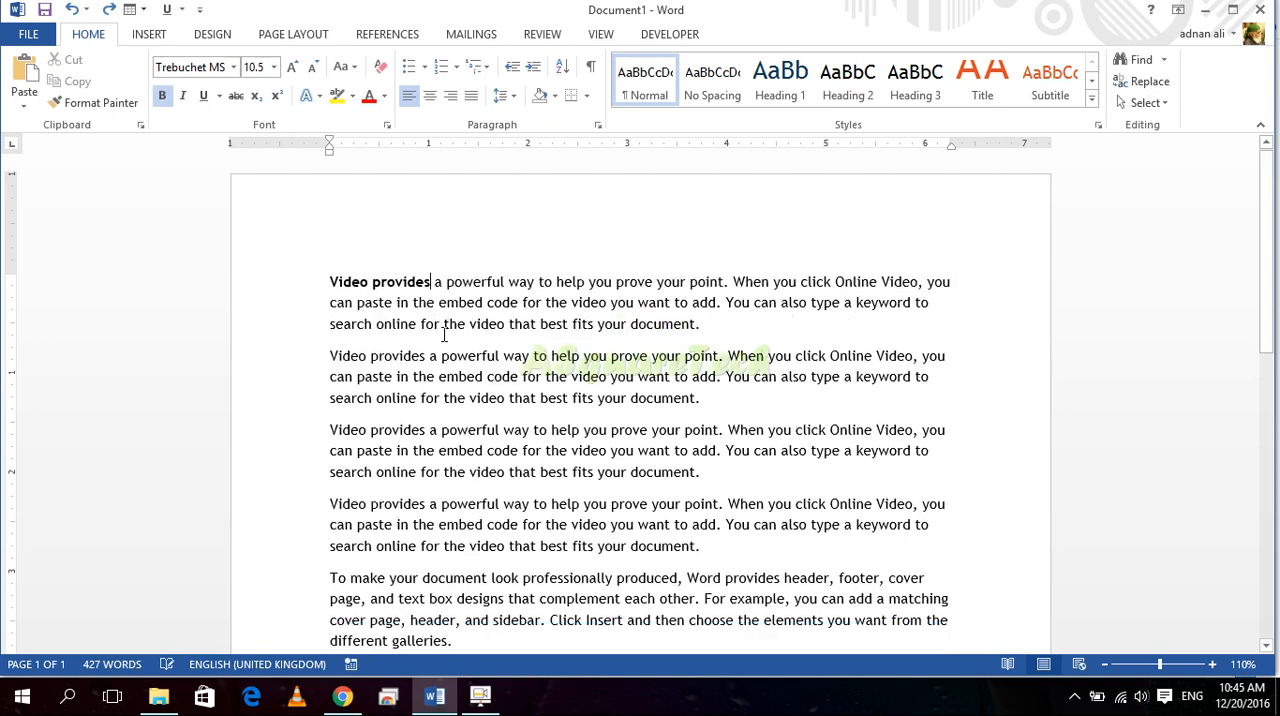
Step: Select the whole first paragraph and remove its bold formatting
left_click(446, 302)
left_click_drag(717, 327, 296, 278)
left_click(161, 98)
left_click(505, 325)
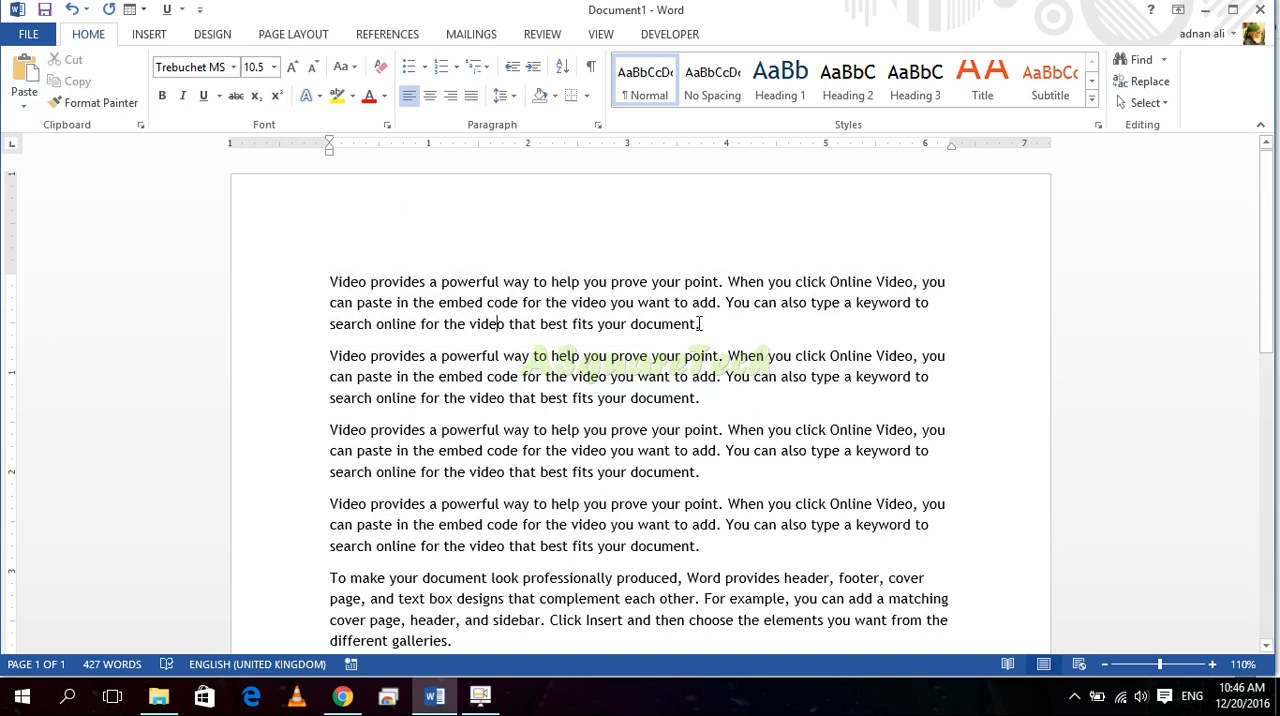
Step: Select the first paragraph and switch bold on and off repeatedly, leaving the text regular
left_click_drag(700, 323, 280, 234)
left_click(158, 96)
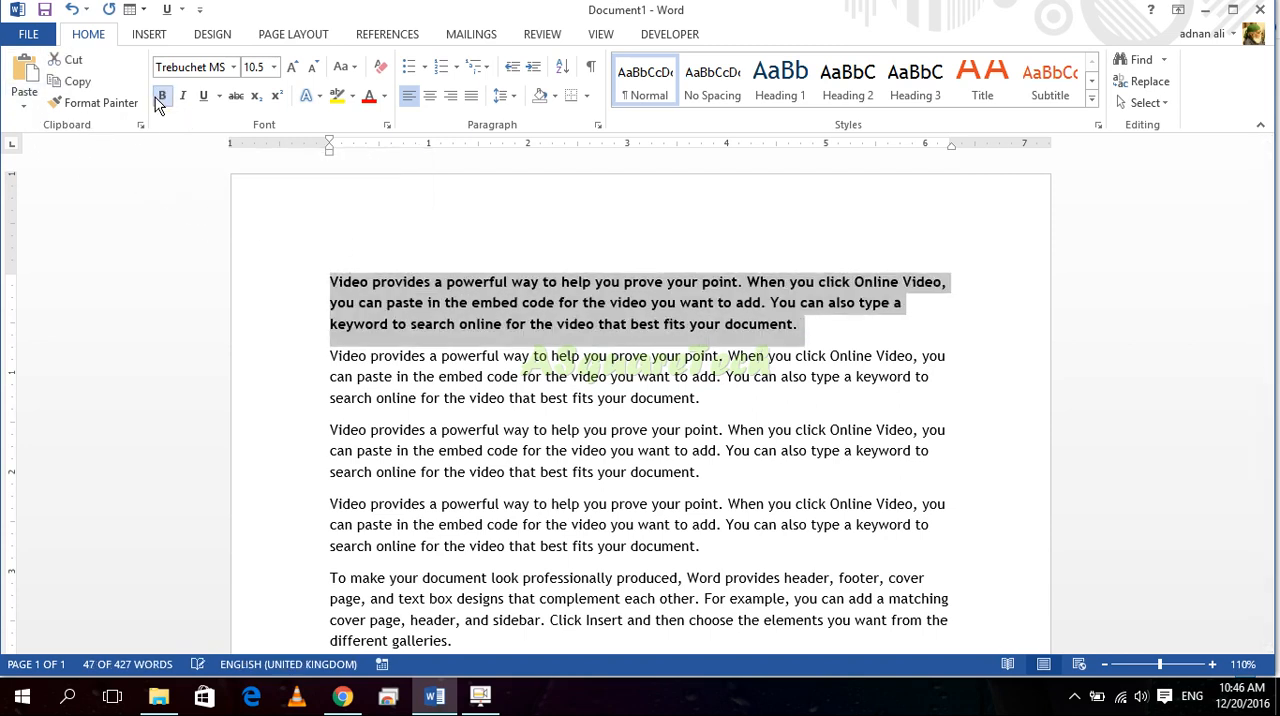
left_click(158, 100)
left_click(159, 101)
left_click(160, 102)
left_click(161, 103)
left_click(161, 103)
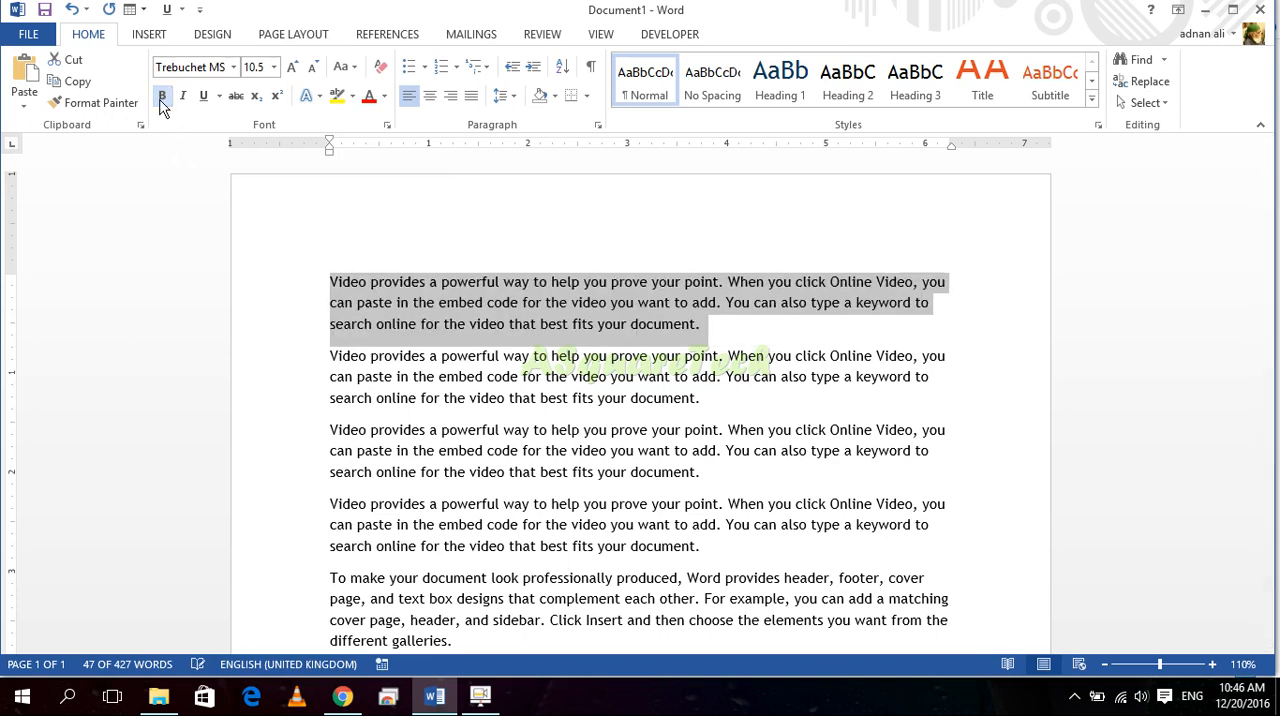
Step: Make the first paragraph bold and the second paragraph italic
key("ctrl+b")
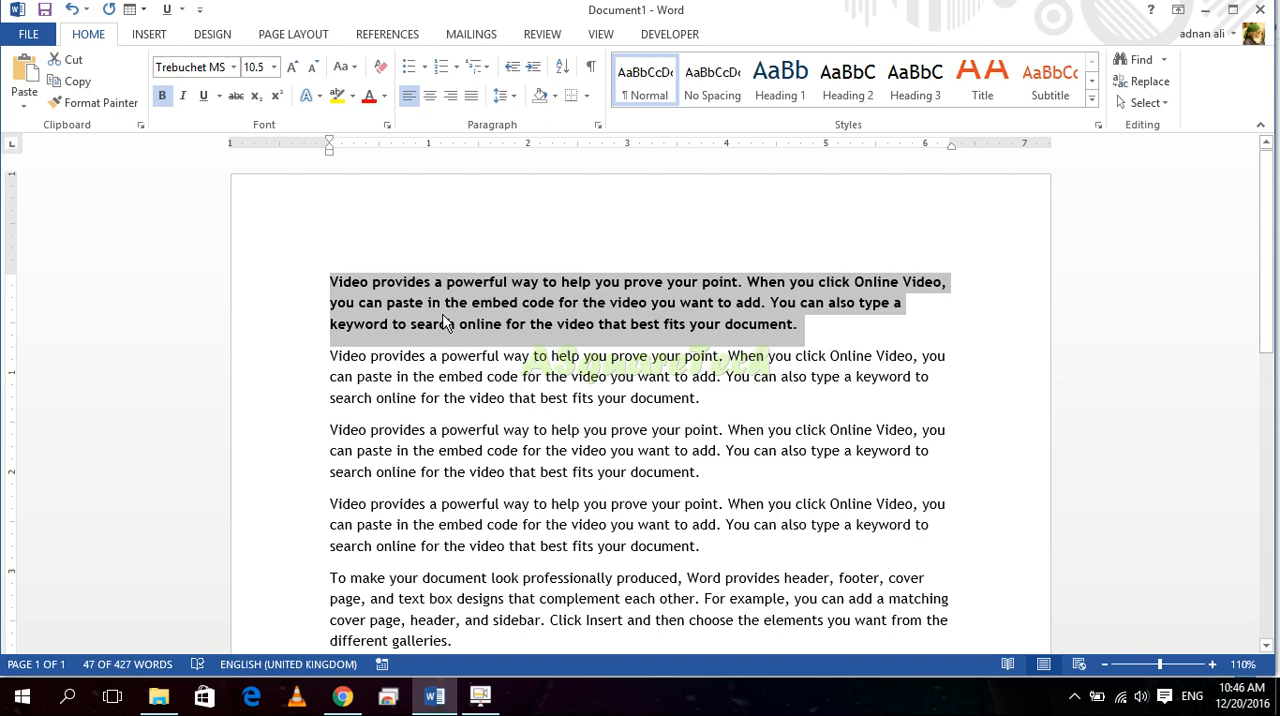
left_click(537, 321)
left_click_drag(743, 395, 344, 344)
left_click(414, 374)
left_click_drag(706, 398, 335, 356)
key("ctrl+i")
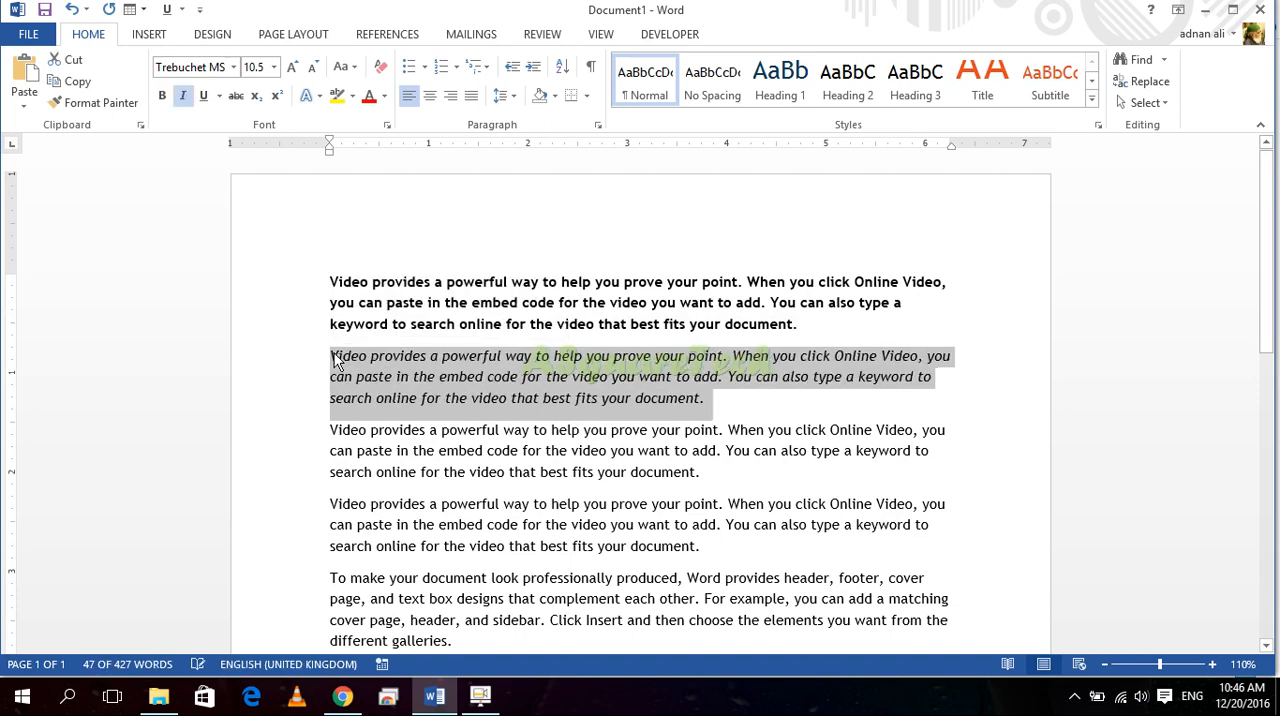
Step: Underline the whole third paragraph
left_click(418, 450)
left_click_drag(718, 480, 297, 442)
key("ctrl+u")
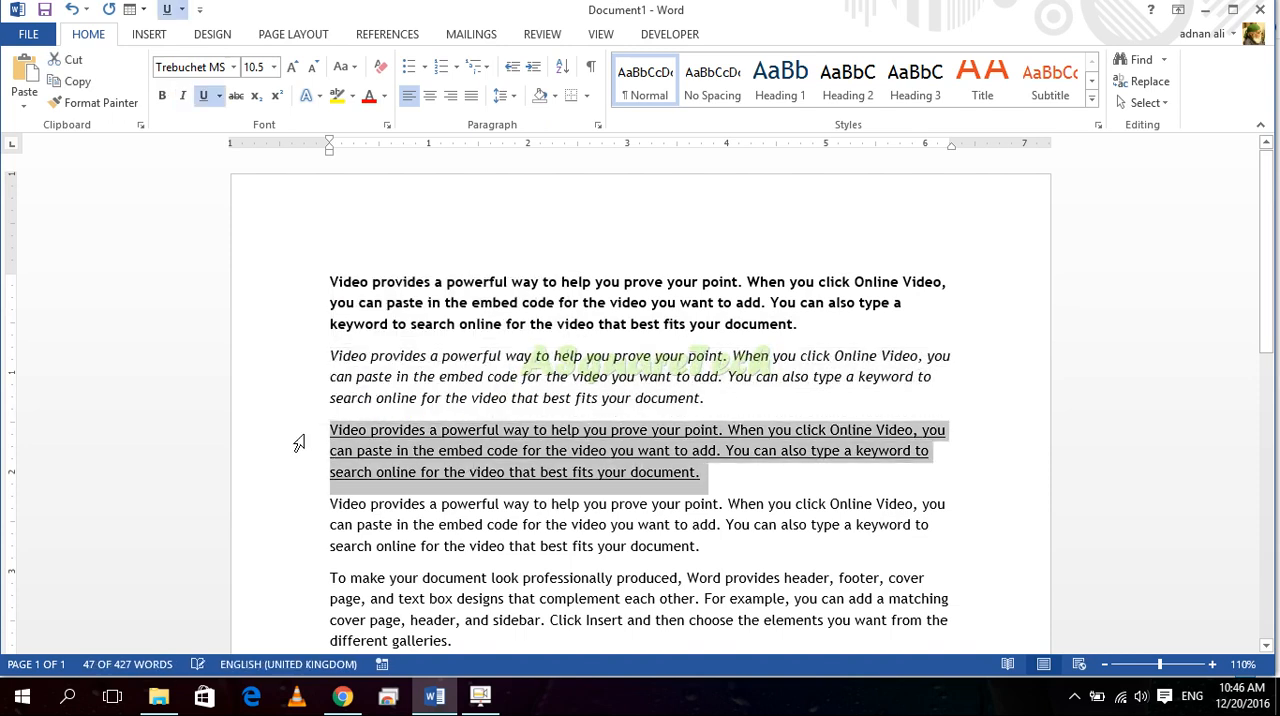
Step: Apply bold, italic and underline together to the fourth paragraph
left_click(514, 545)
left_click_drag(700, 545, 338, 513)
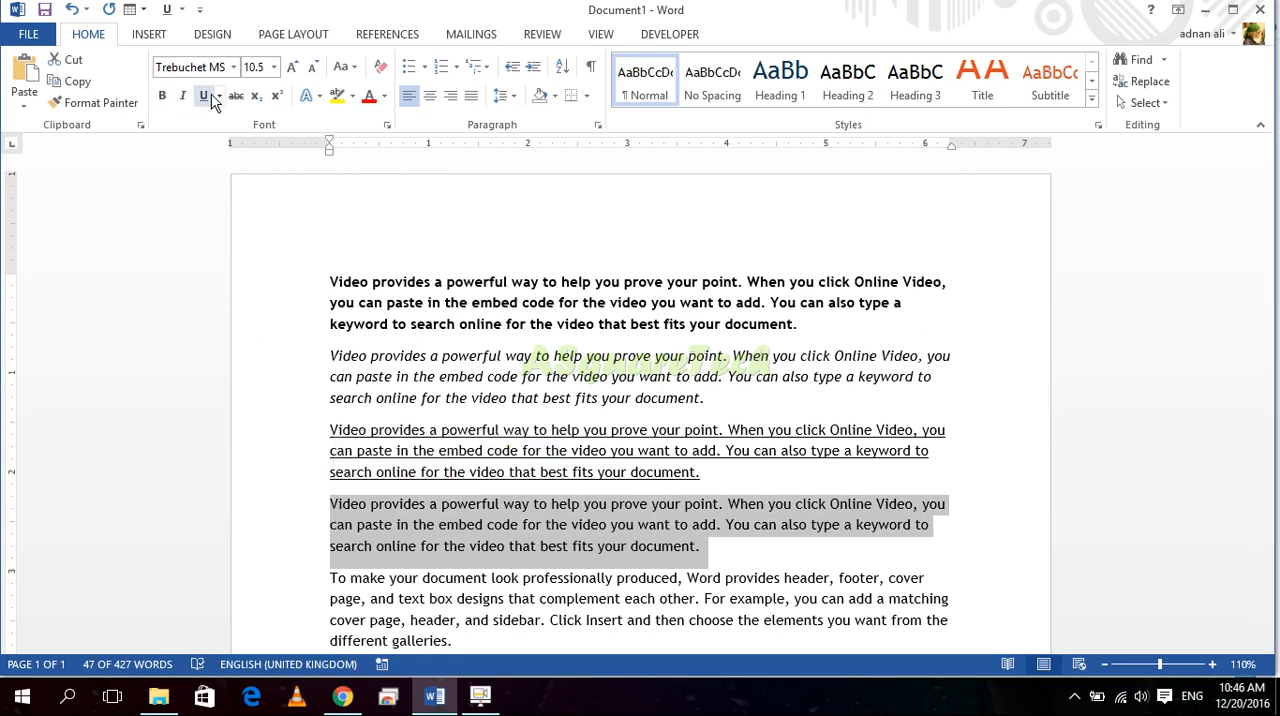
left_click(450, 566)
left_click_drag(710, 547, 343, 508)
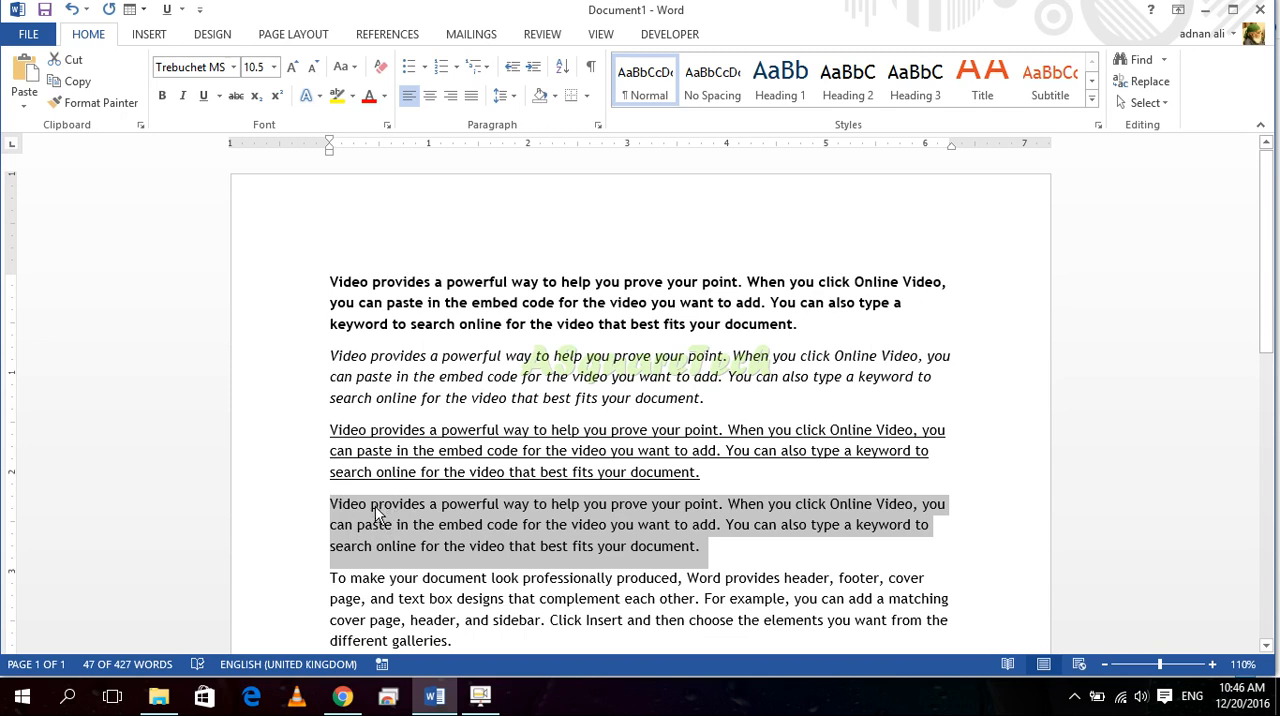
left_click(537, 535)
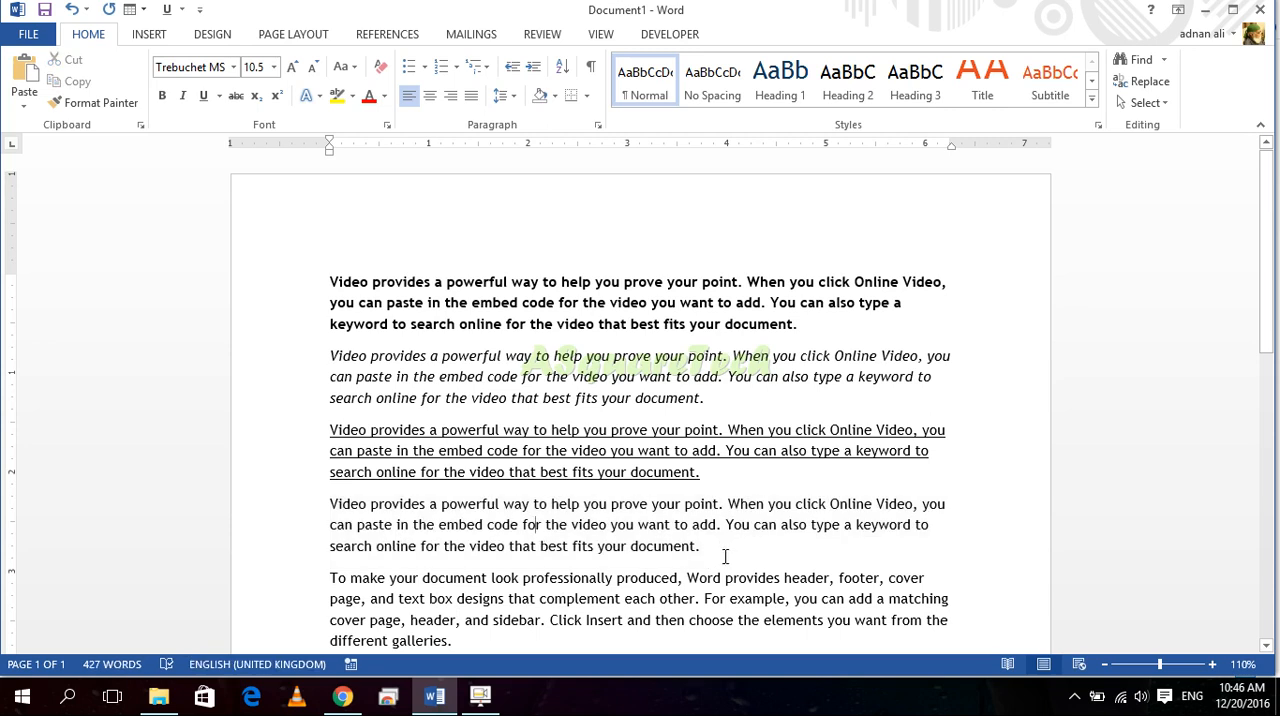
left_click_drag(694, 549, 332, 494)
left_click(328, 470)
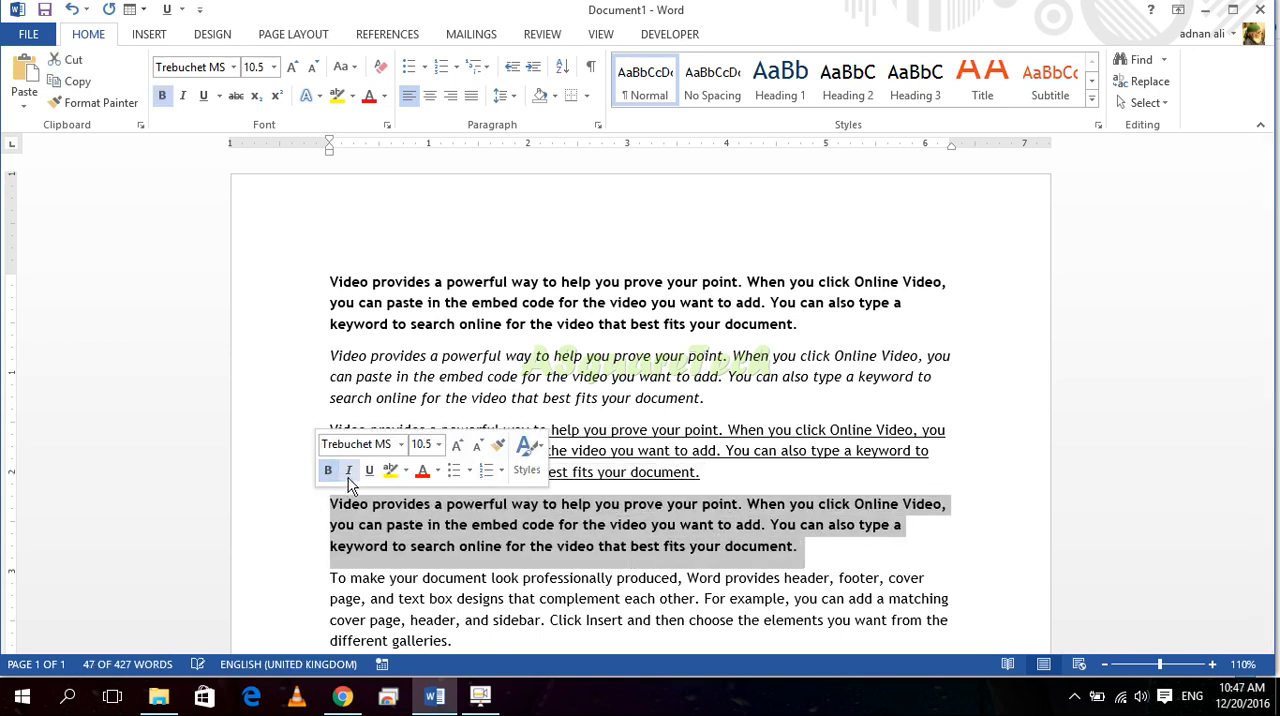
left_click(348, 470)
left_click(369, 470)
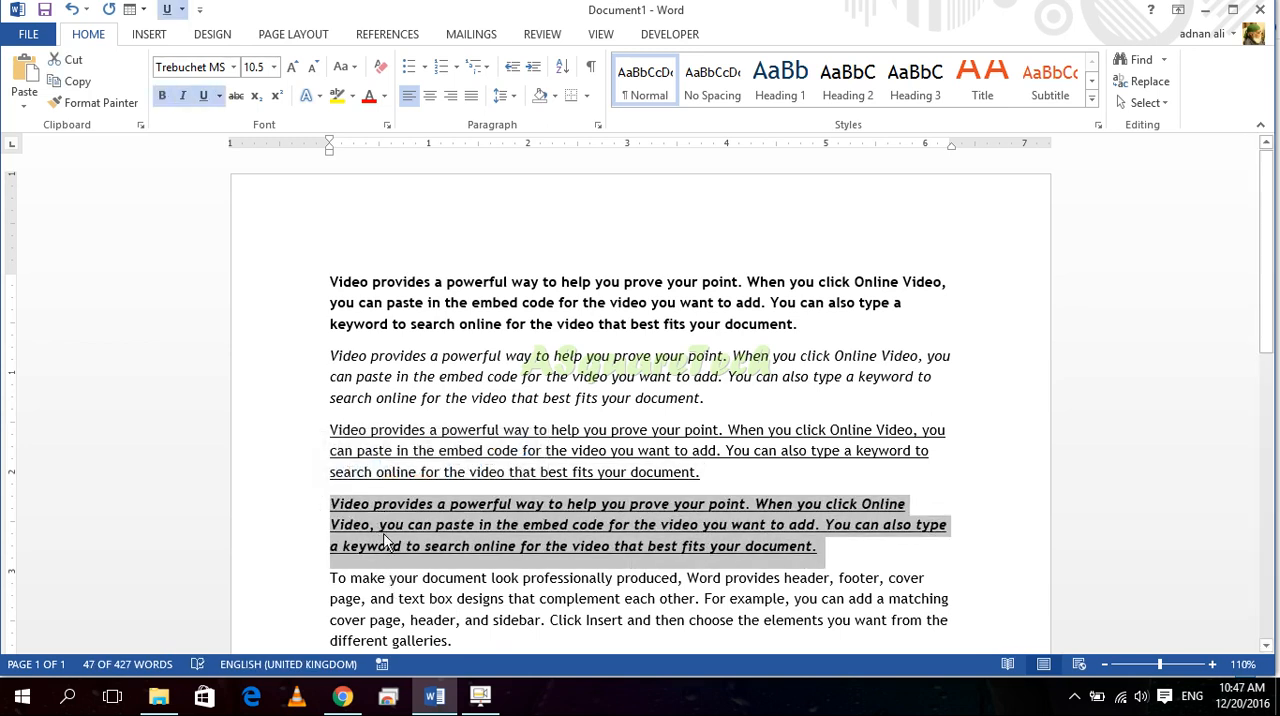
Step: Clear the bold, underline and italic formatting from the fourth paragraph
left_click(527, 550)
left_click_drag(818, 546, 341, 506)
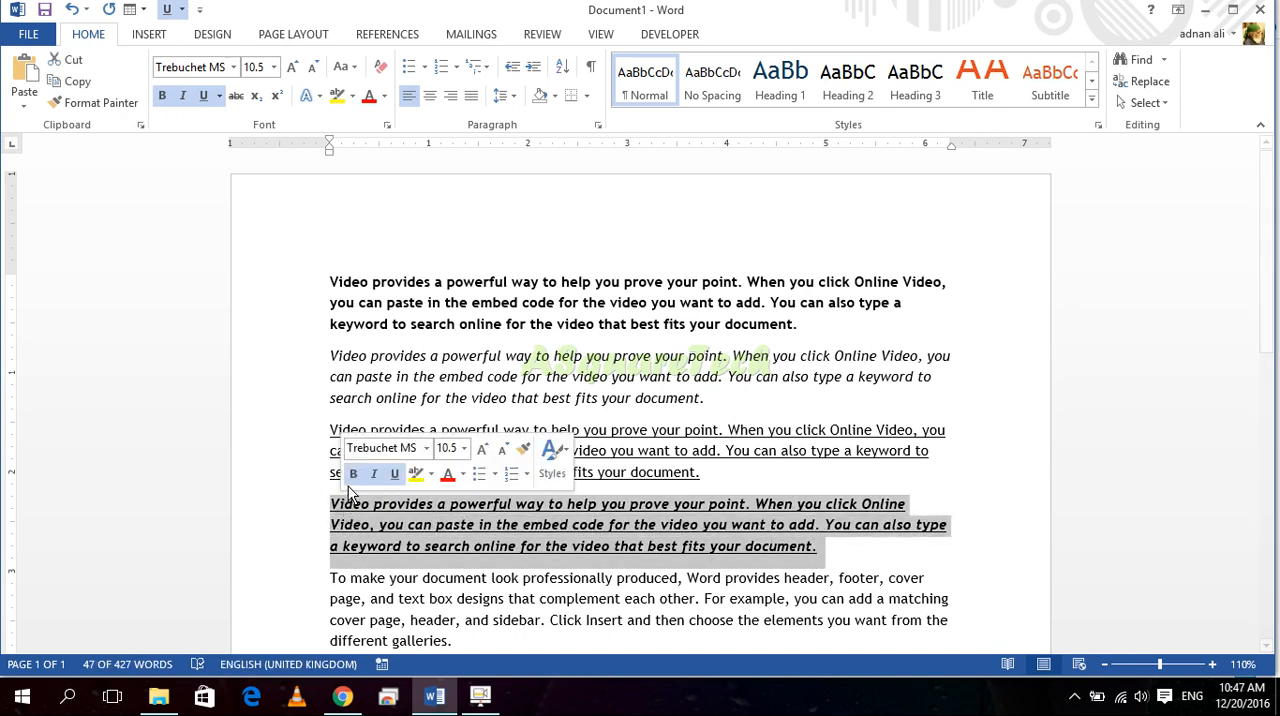
left_click(353, 474)
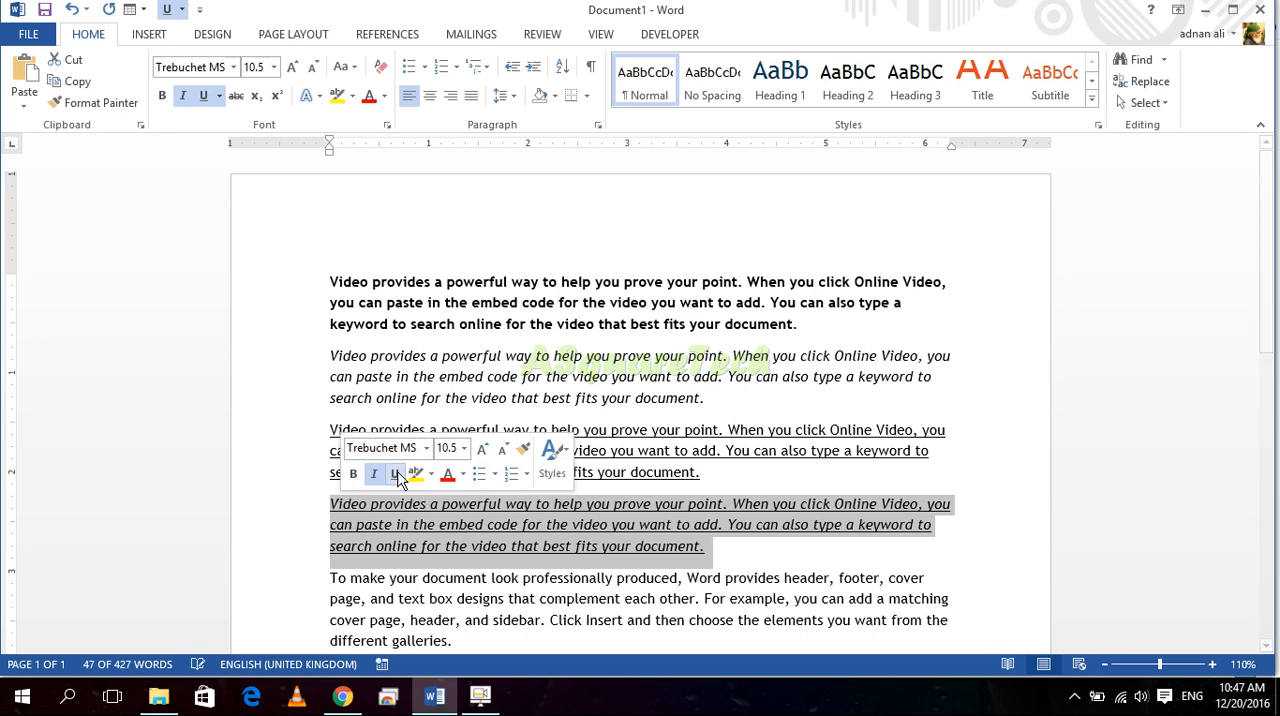
left_click(394, 474)
left_click(376, 476)
left_click(441, 546)
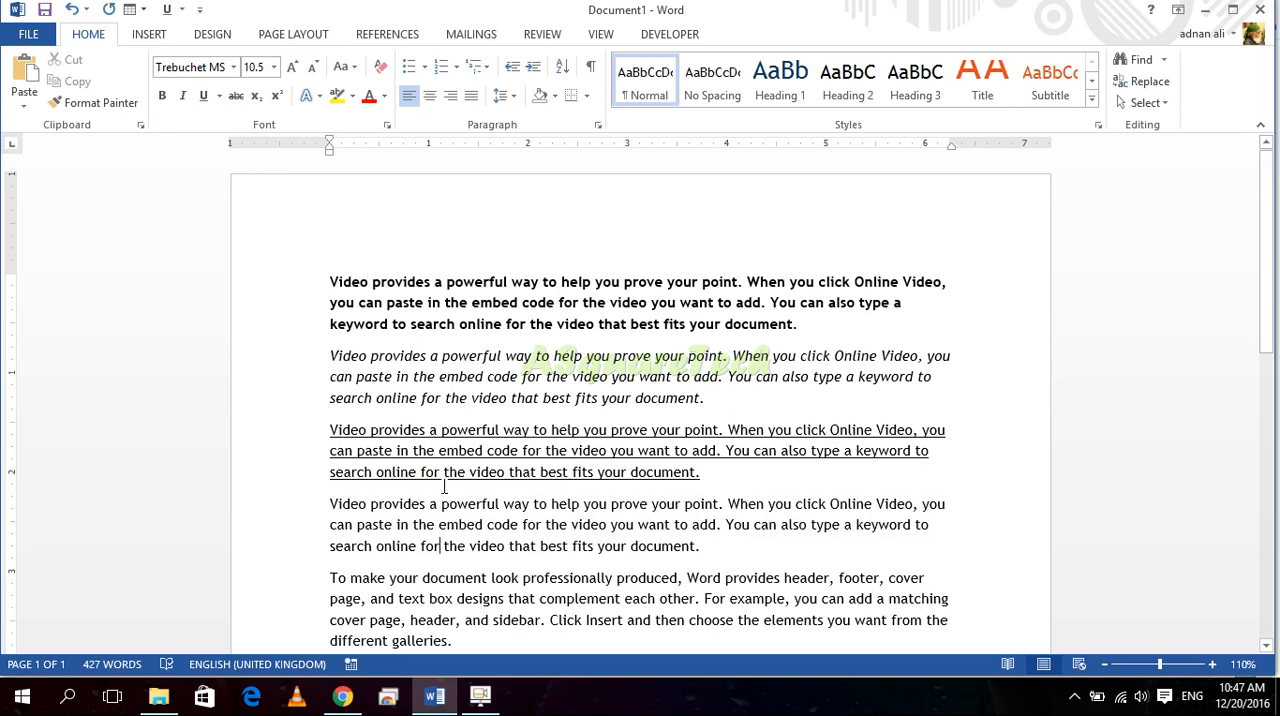
left_click(480, 696)
left_click(1062, 625)
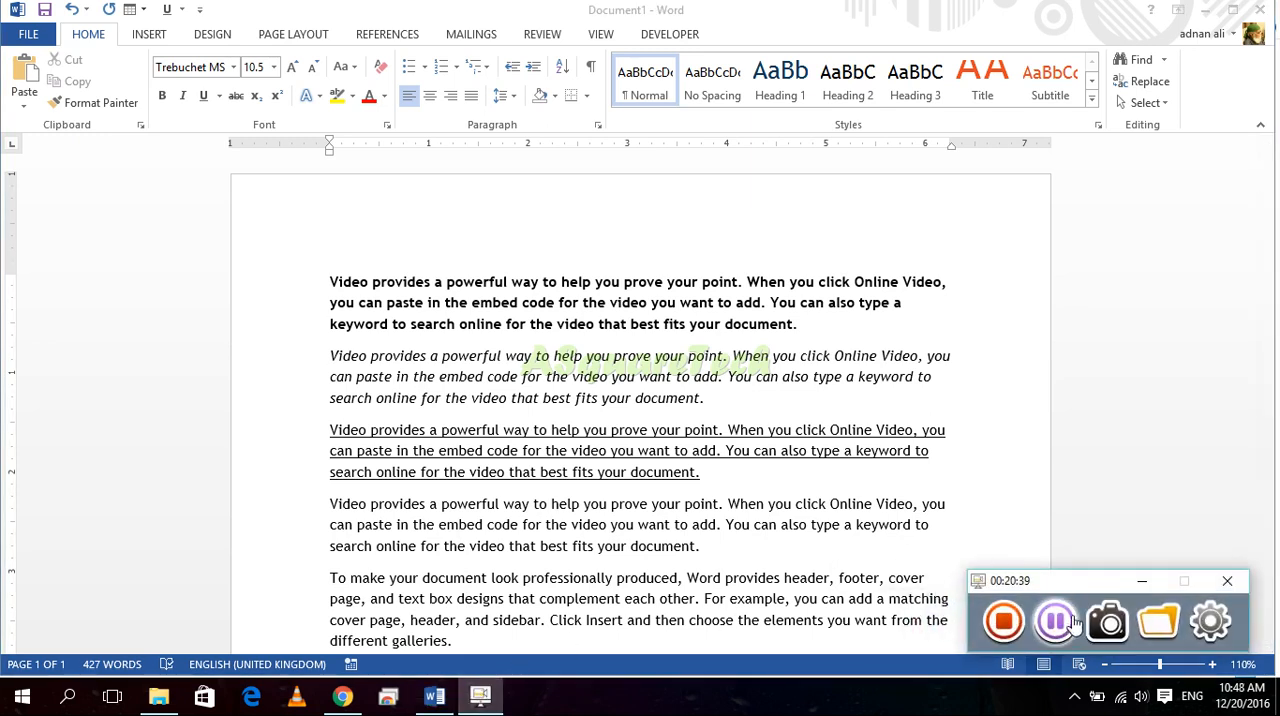
left_click(1136, 582)
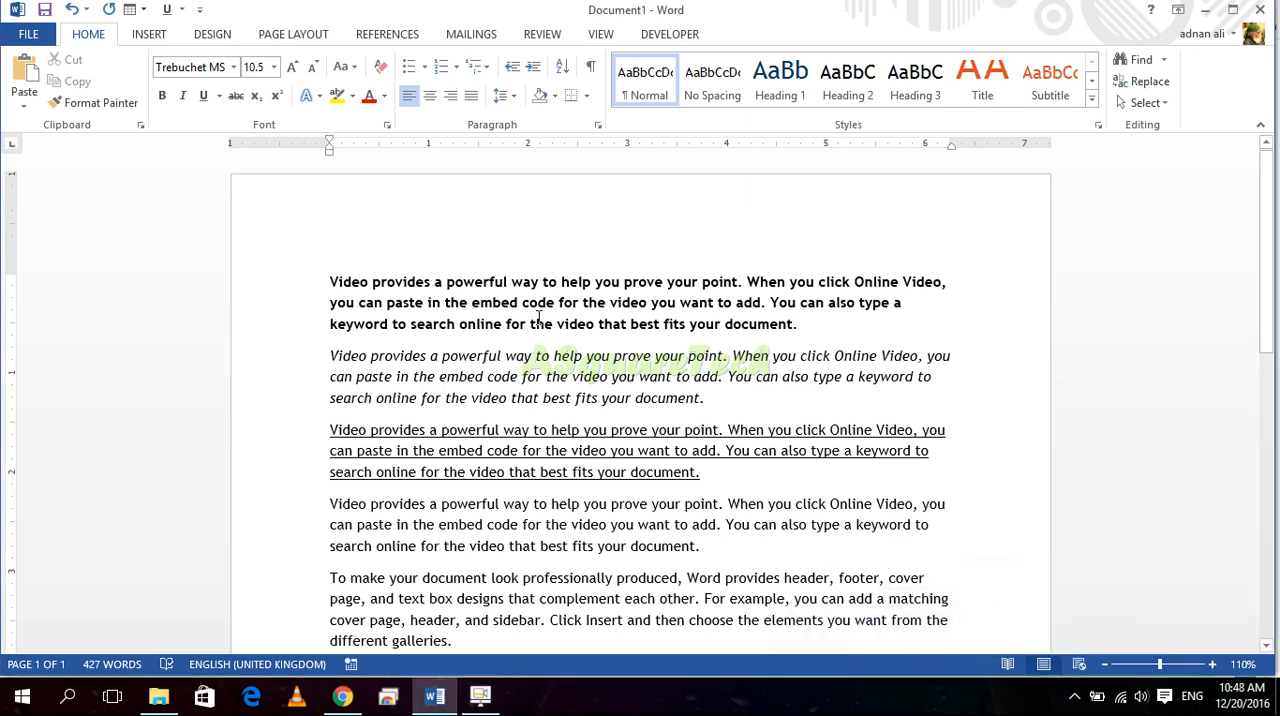
Step: Apply strikethrough to the whole fourth paragraph, the last one beginning "Video provides"
scroll(626, 460, "down", 2)
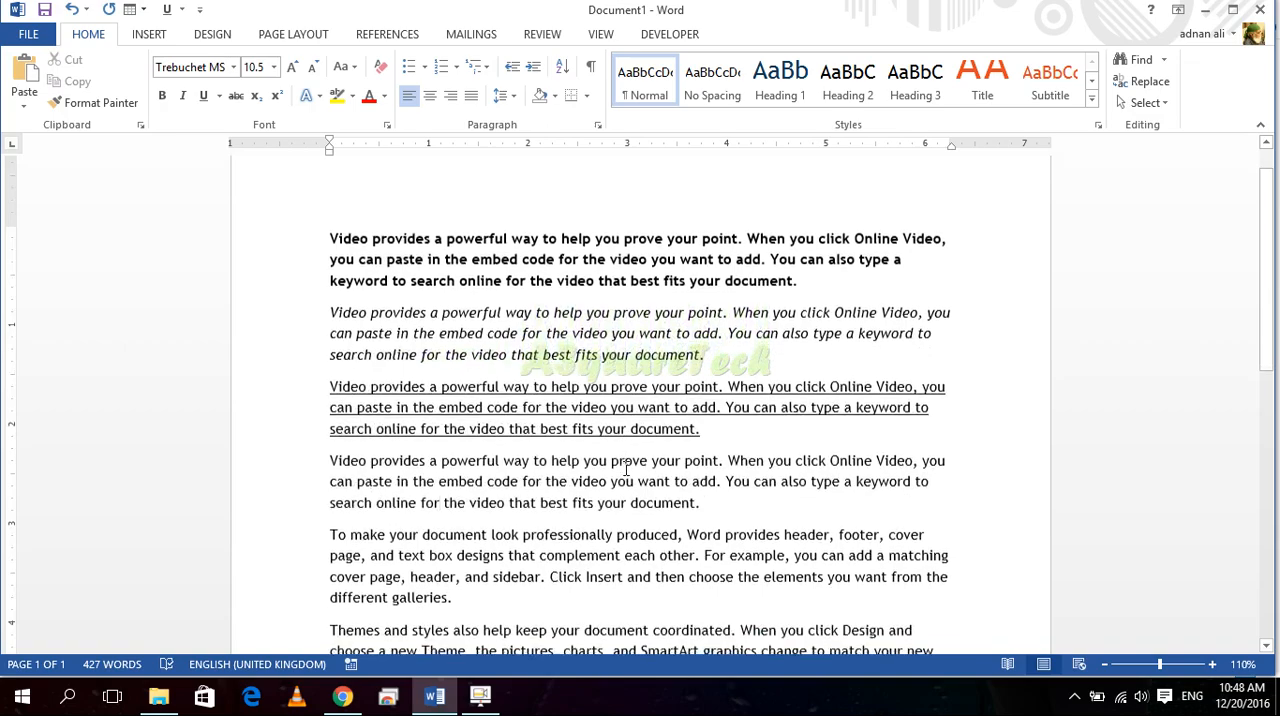
left_click_drag(711, 451, 331, 409)
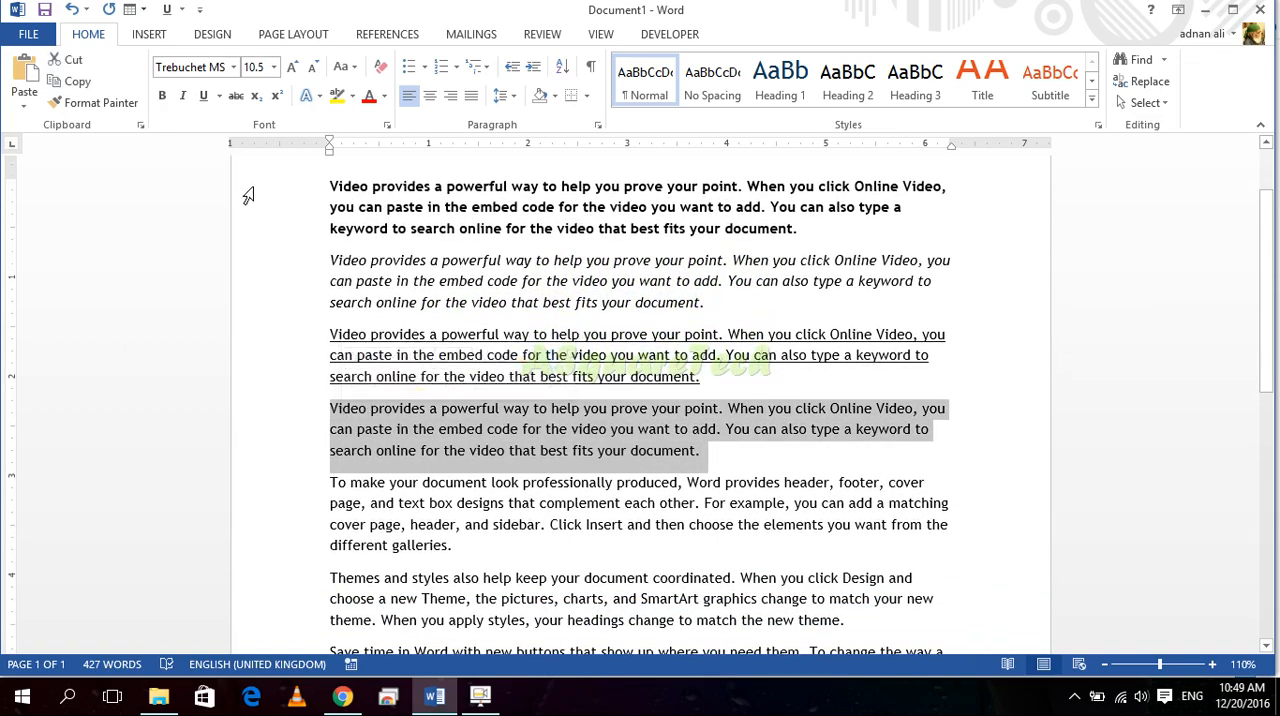
left_click(232, 100)
left_click(612, 560)
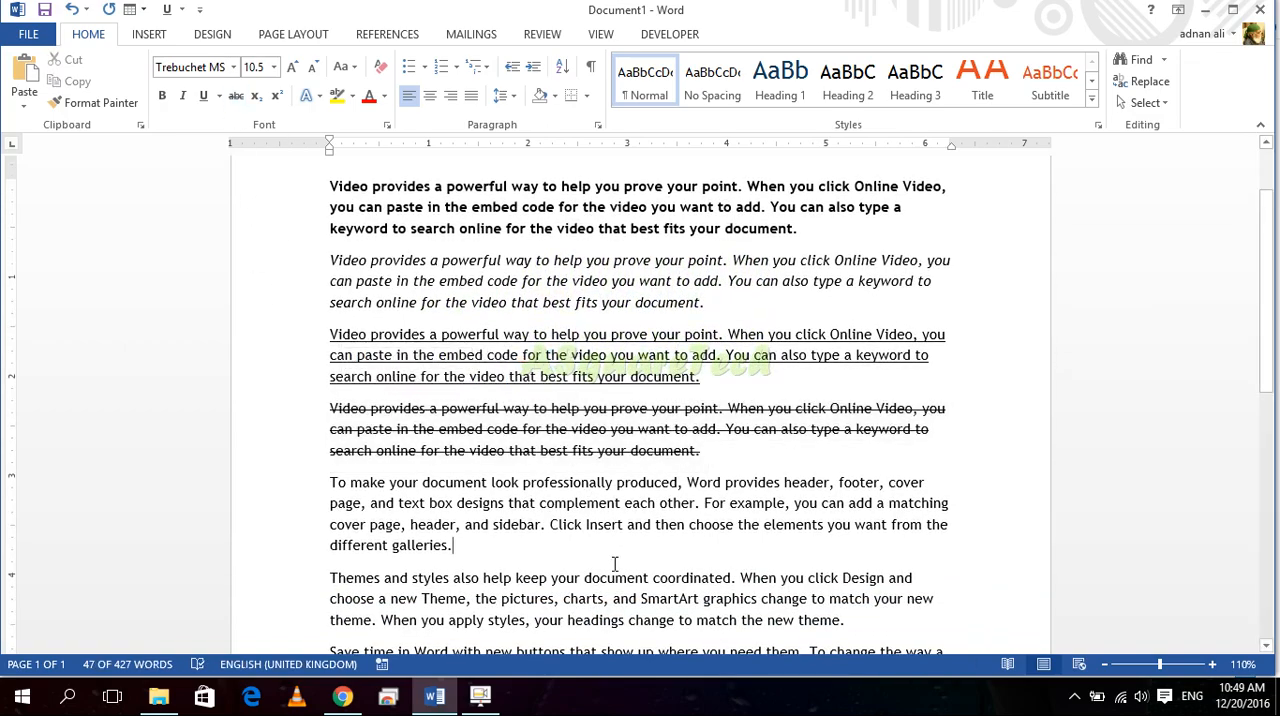
Step: Apply strikethrough to the paragraph beginning "To make your document look professionally produced"
scroll(577, 443, "up", 3)
scroll(577, 443, "up", 4)
left_click_drag(340, 552, 140, 446)
left_click(236, 95)
left_click(380, 394)
left_click_drag(377, 543, 114, 434)
left_click(285, 304)
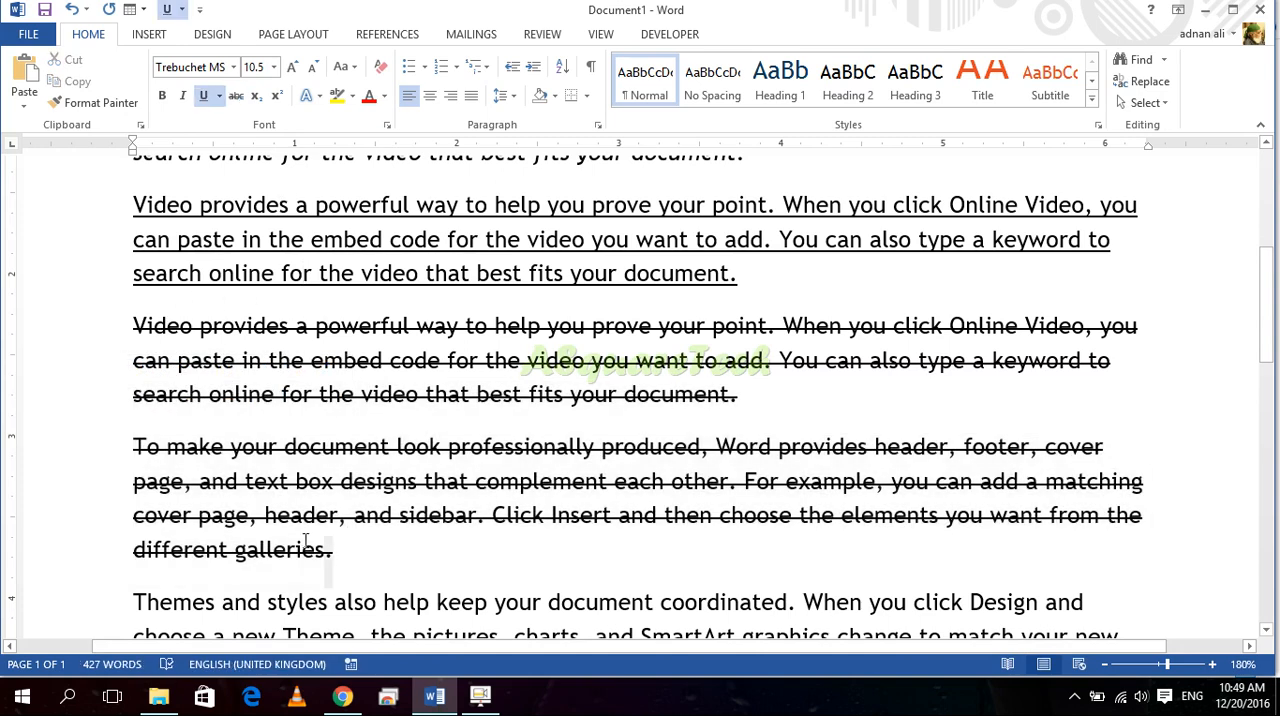
Step: Remove the strikethrough from the paragraph beginning "To make your document"
left_click_drag(335, 550, 134, 447)
left_click(236, 95)
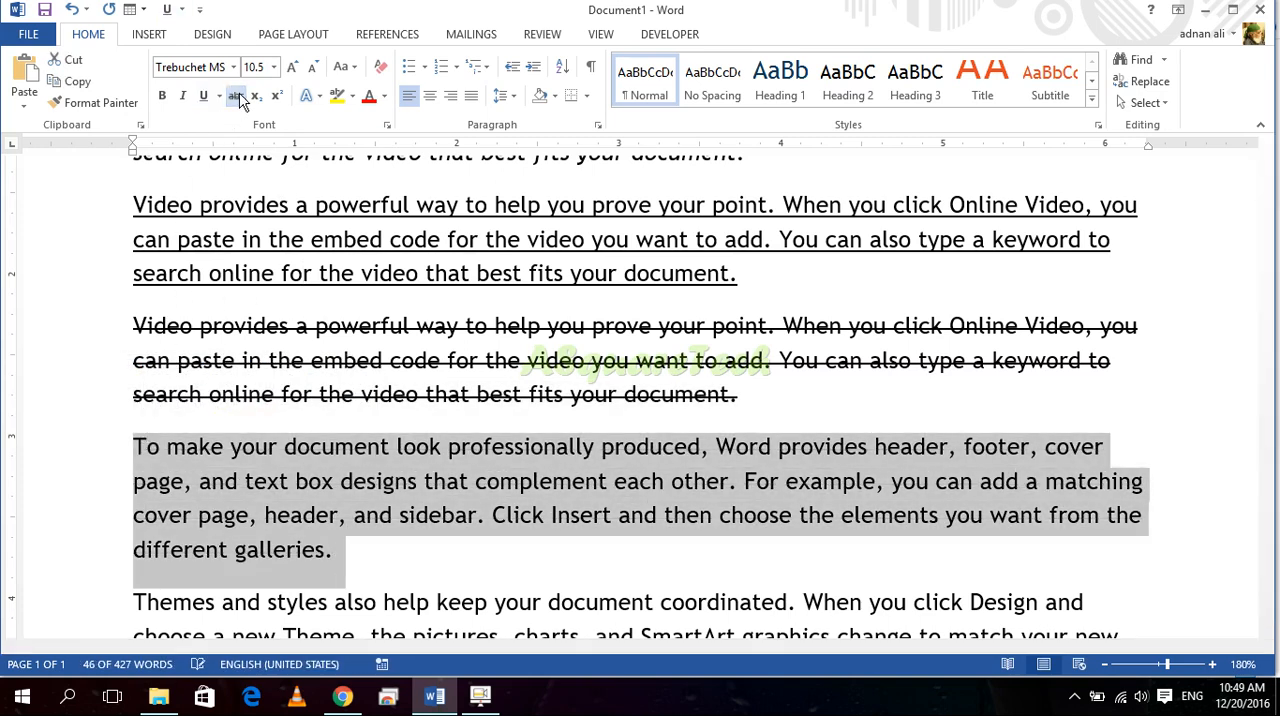
left_click(338, 481)
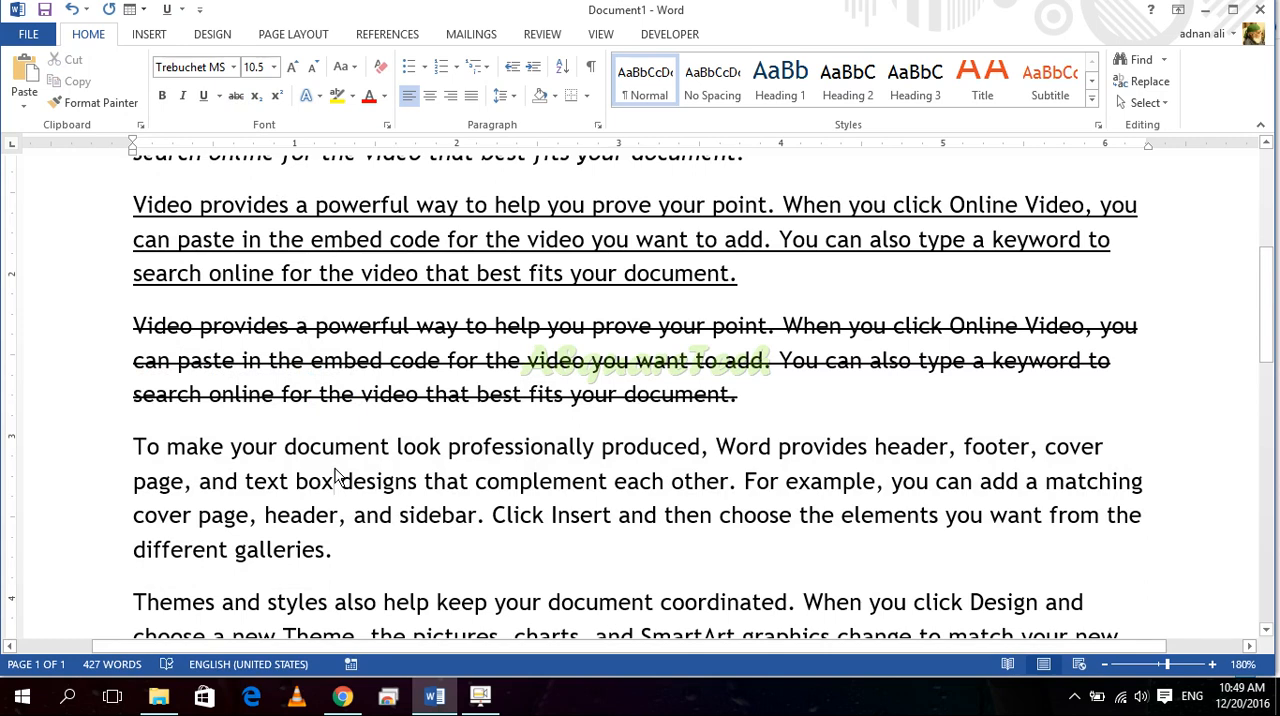
Step: Strike through the paragraph beginning "To make your document" once more and undo the change
left_click_drag(338, 553, 134, 446)
left_click(236, 95)
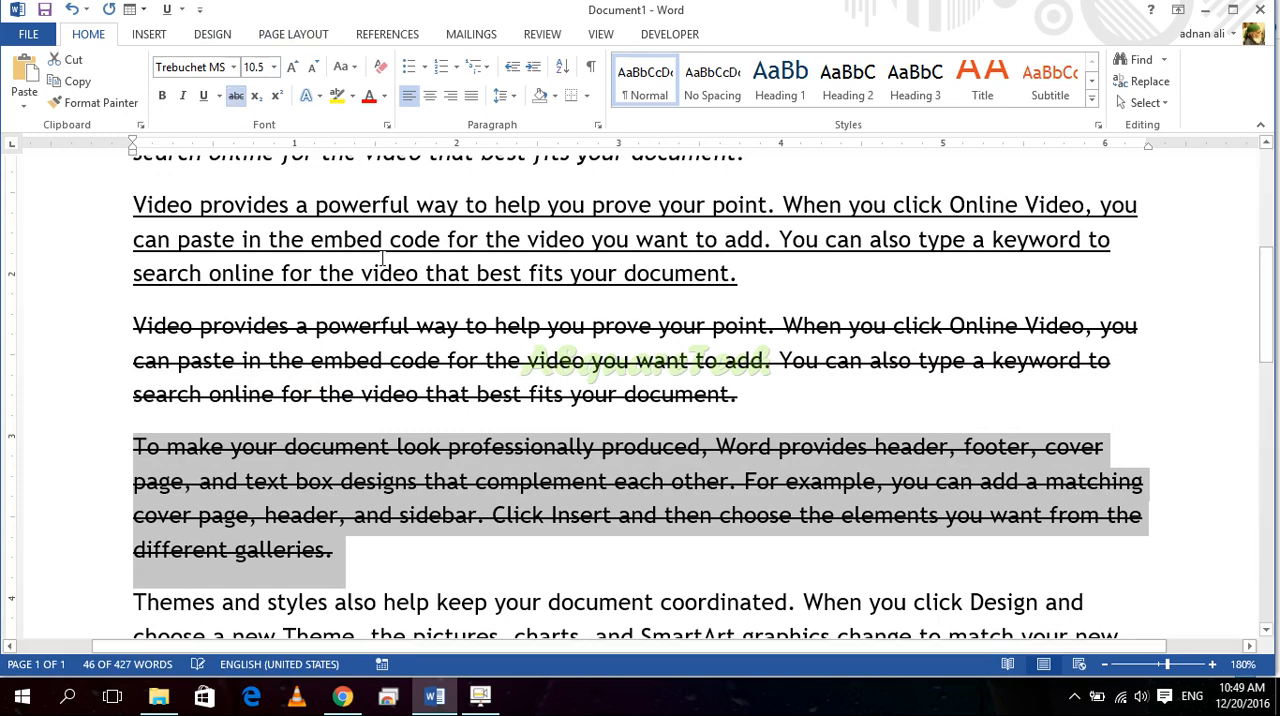
key("ctrl+z")
left_click(345, 552)
left_click_drag(310, 545, 166, 446)
left_click(302, 520)
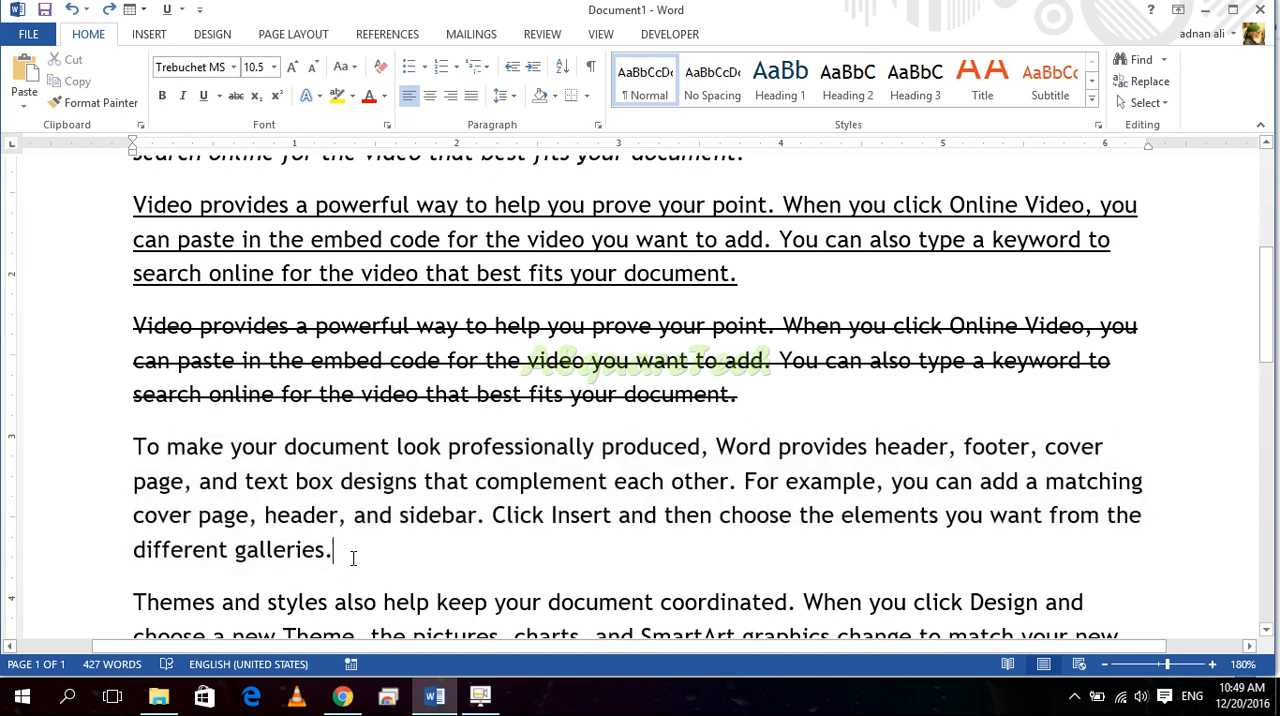
Step: Insert two new lines after the "different galleries." paragraph and enter "Sale Sale Sale"
key("Return")
key("Return")
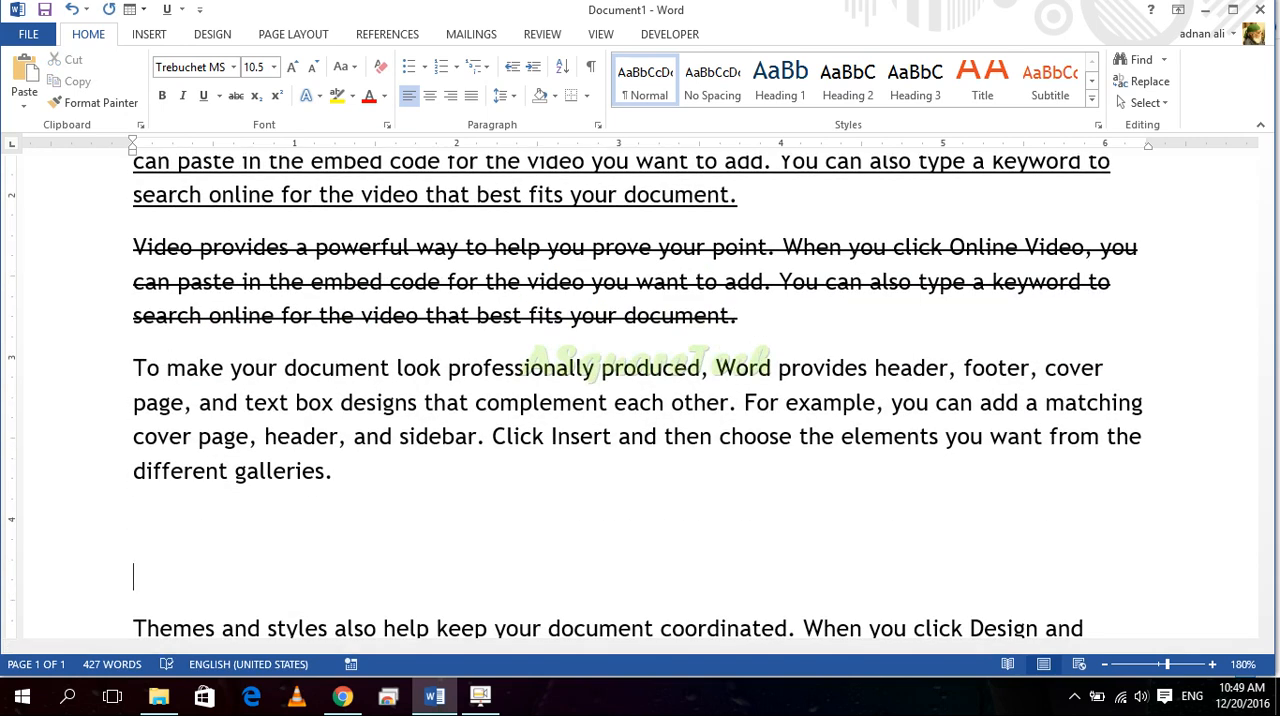
type("Sale Sale Sal")
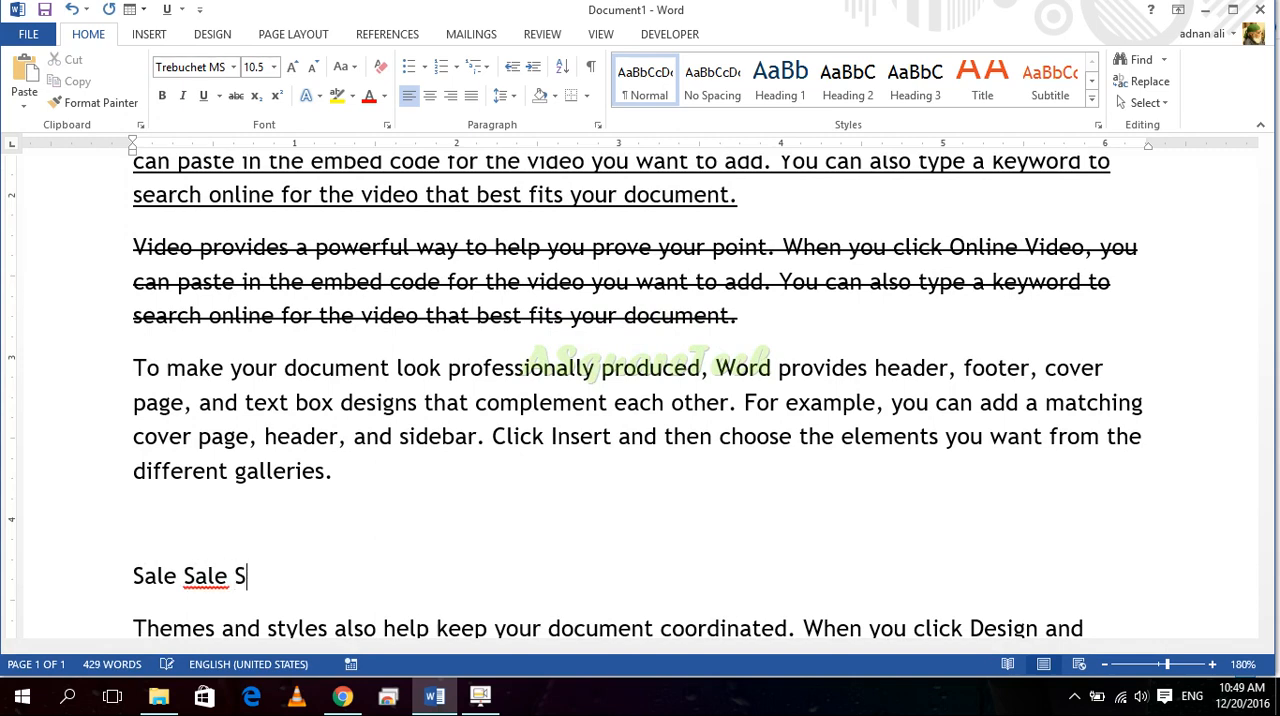
type("e")
Step: Enlarge the "Sale Sale Sale" line and the blank line above it to font size 18
left_click_drag(100, 578, 100, 548)
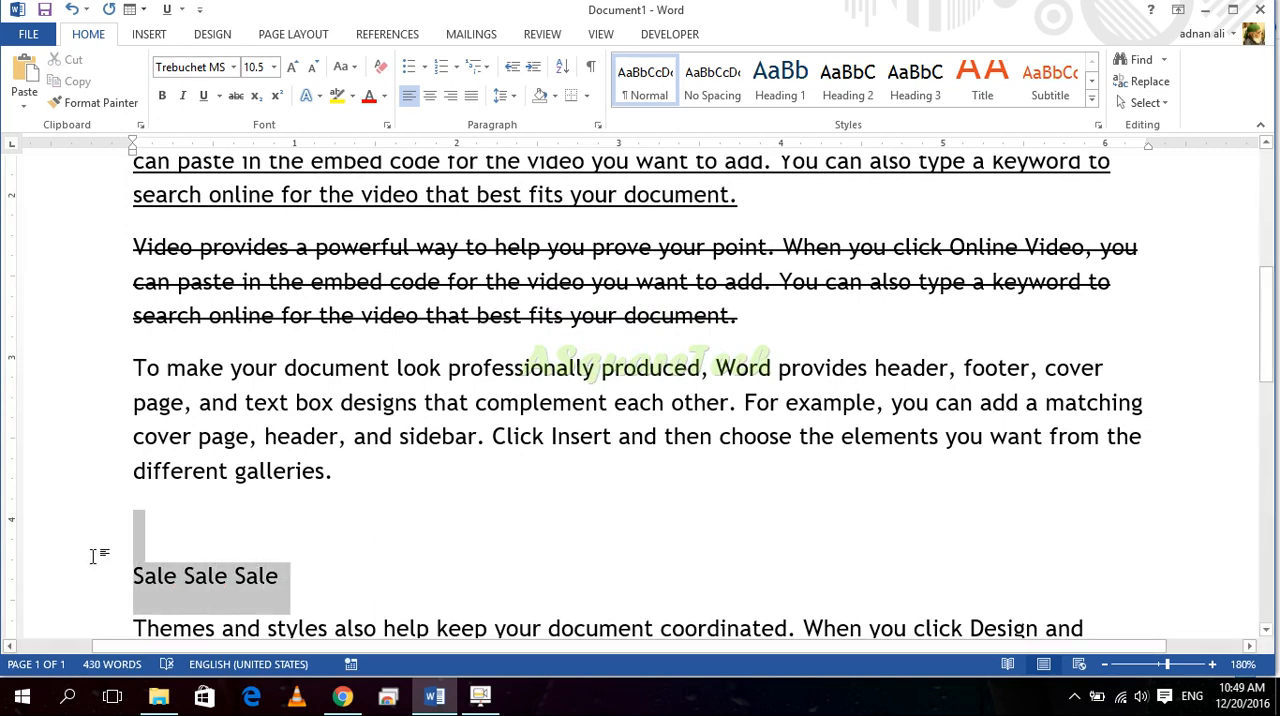
left_click(295, 68)
left_click(295, 68)
left_click(295, 68)
left_click(295, 68)
left_click(295, 68)
scroll(349, 491, "down", 3)
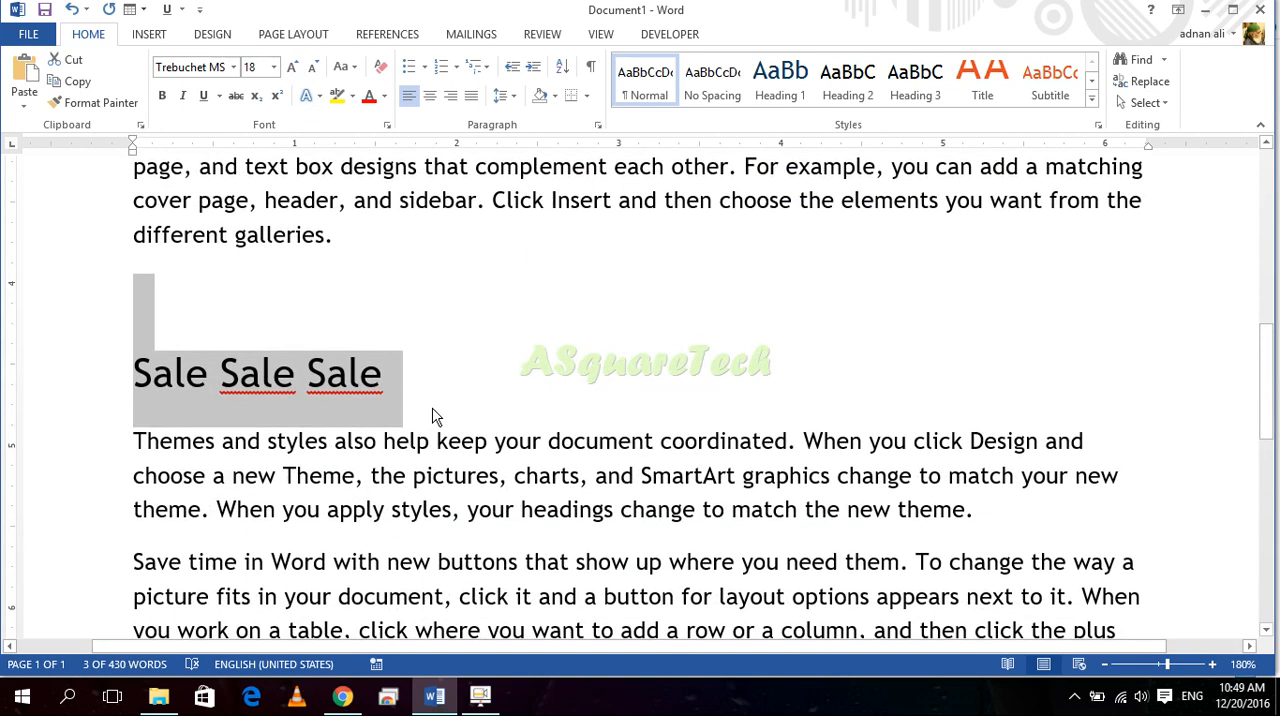
Step: Add two new lines below "Sale Sale Sale" and enter the price "700"
left_click(436, 395)
key("Return")
key("Return")
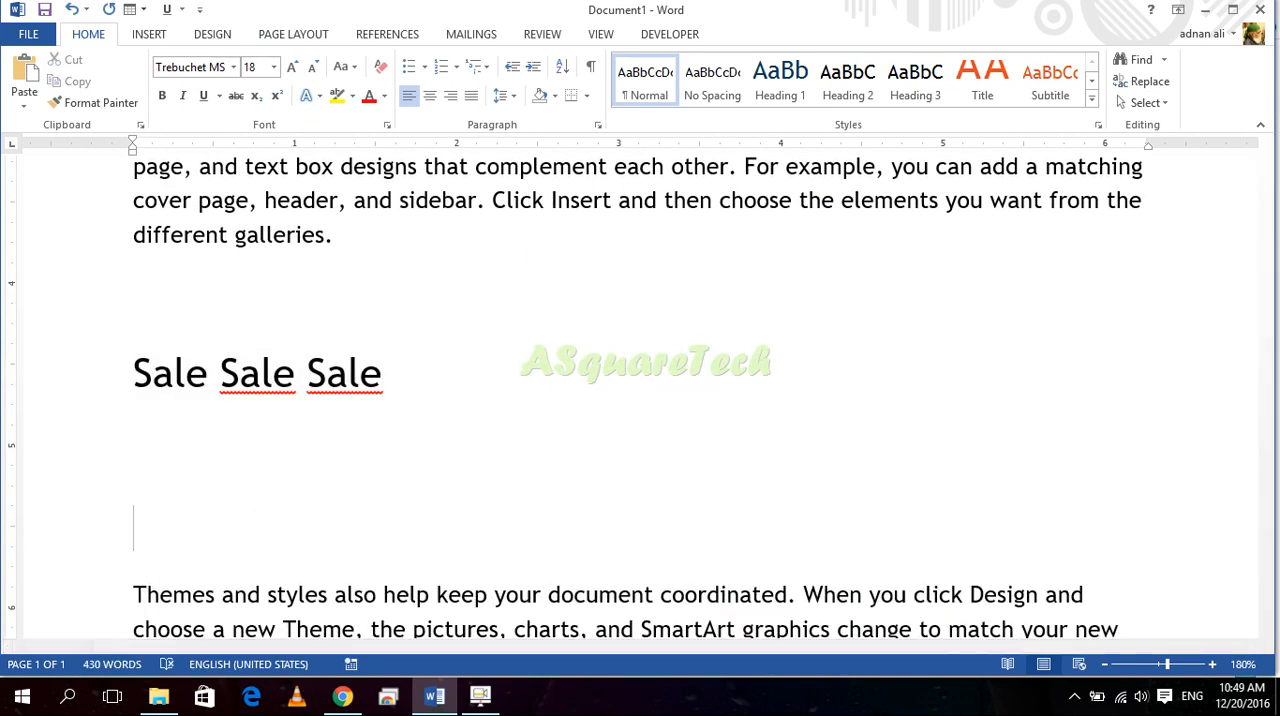
type("700")
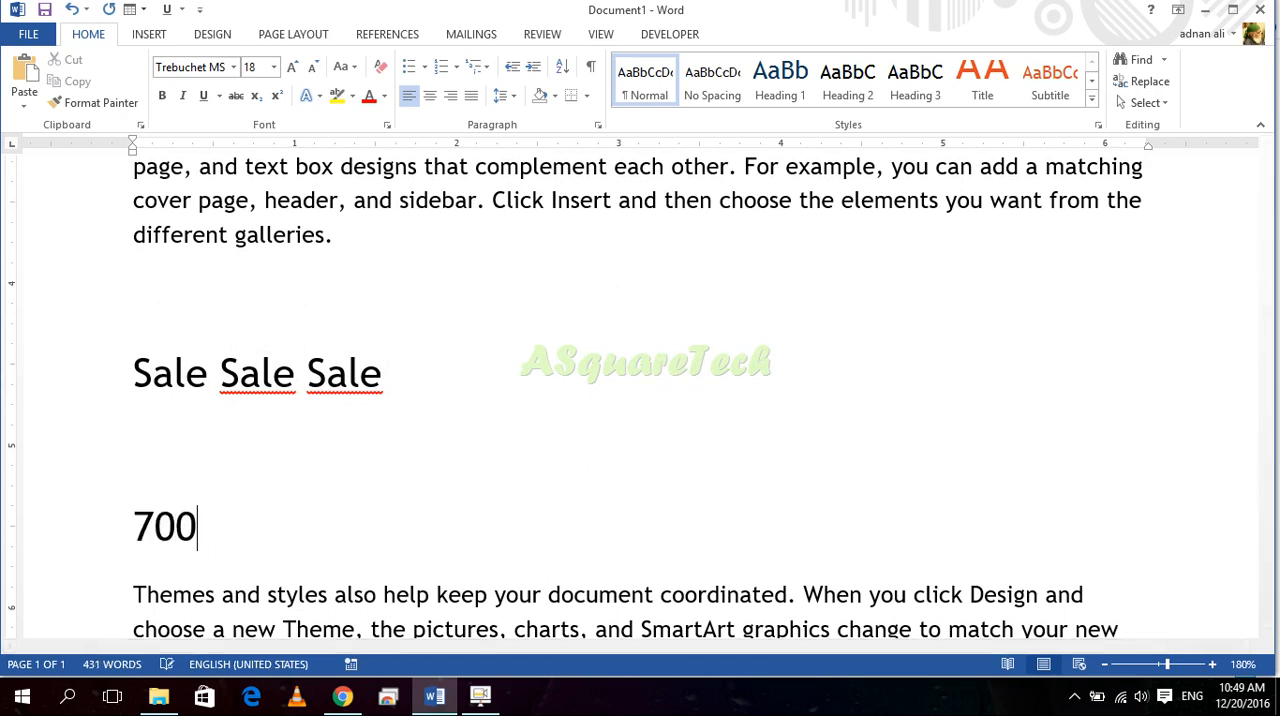
Step: Apply strikethrough to the price "700"
left_click(193, 502)
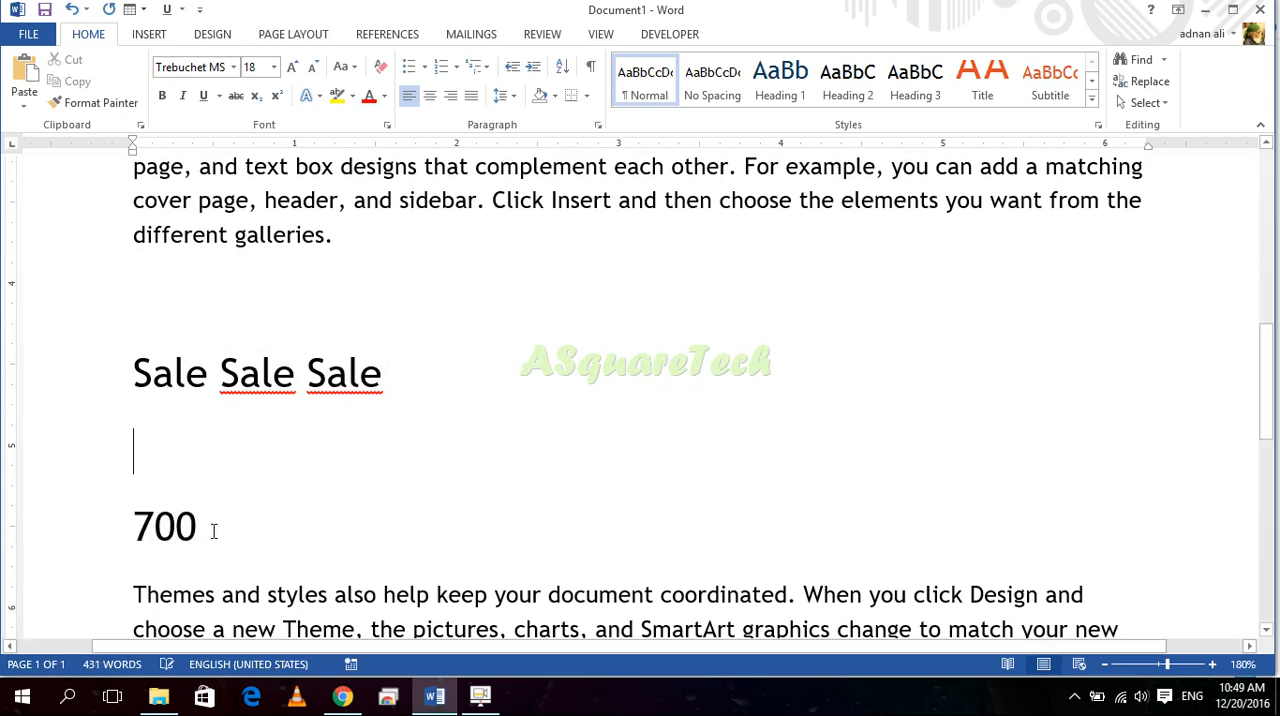
left_click_drag(190, 520, 126, 520)
left_click(236, 95)
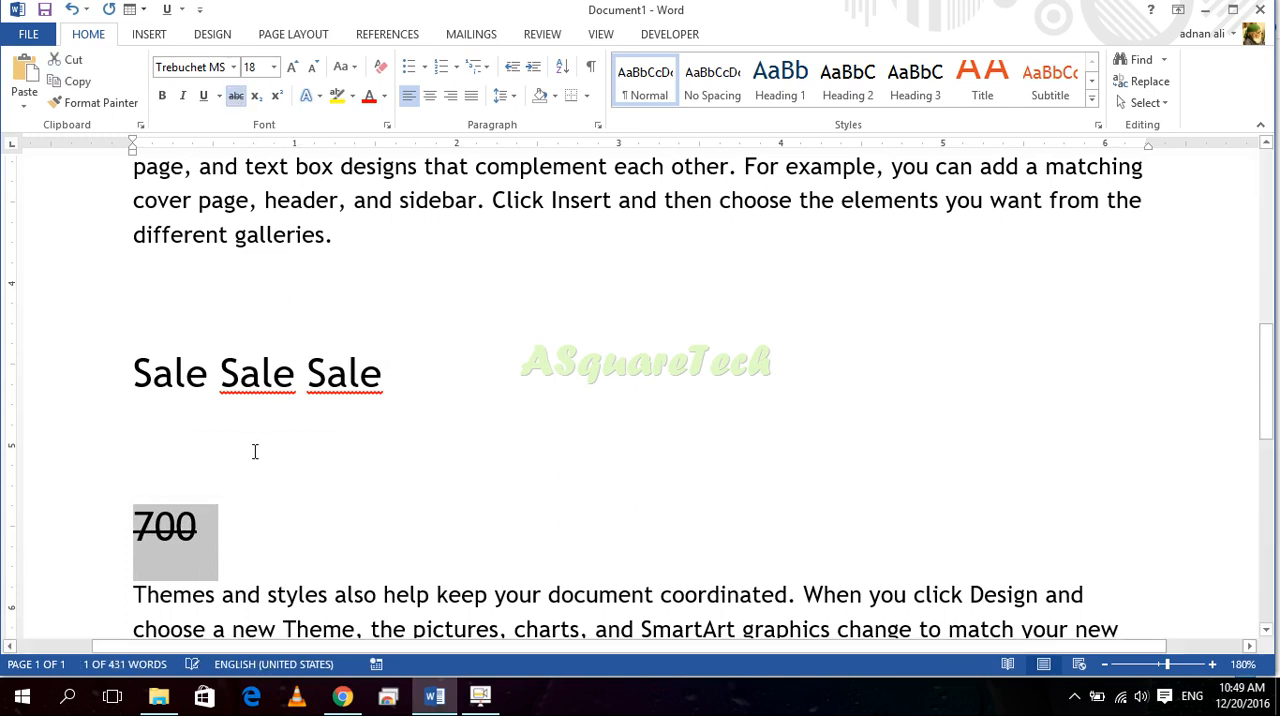
Step: Append "now 400" after the struck-through "700" and remove the strikethrough from the added words
left_click(258, 538)
type("now")
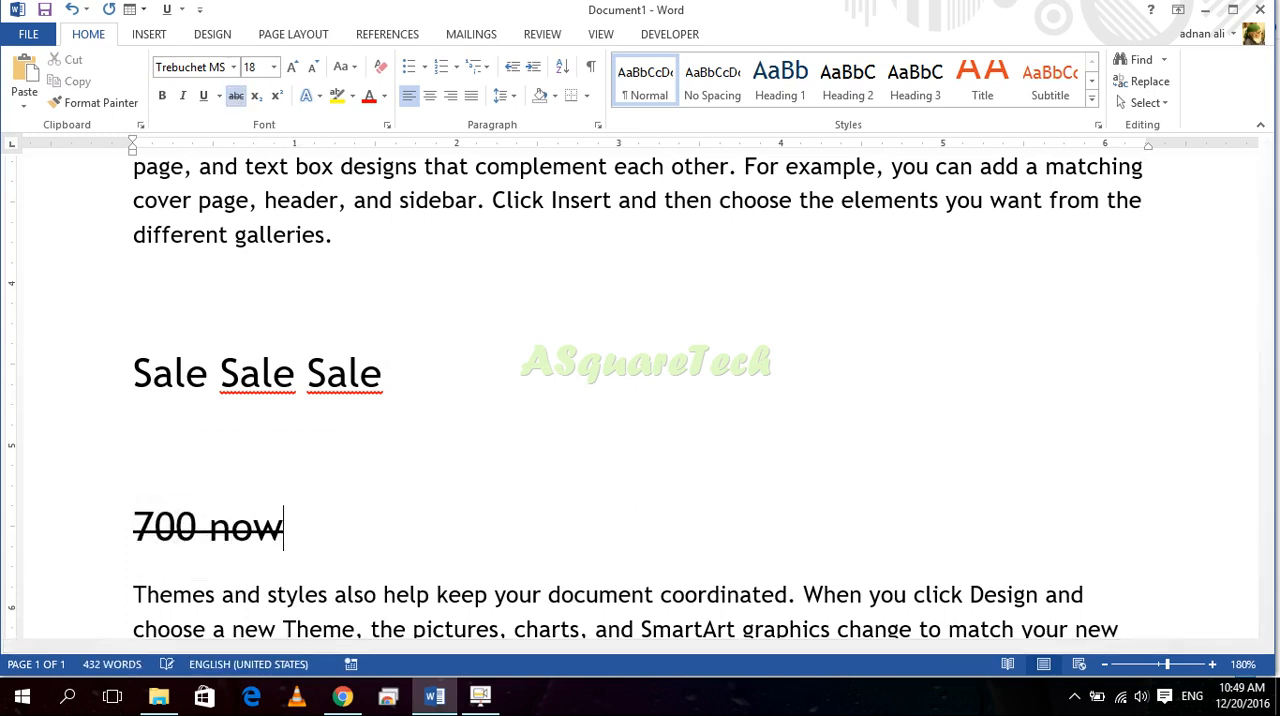
type(" 400")
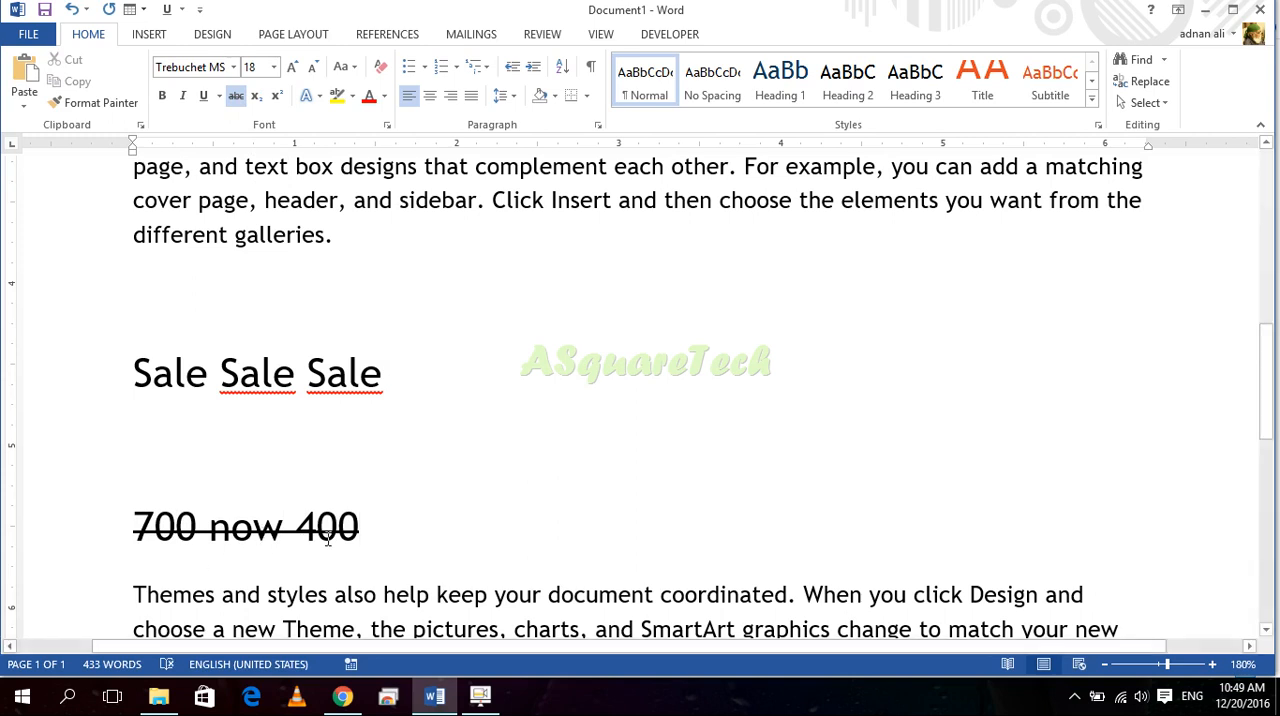
left_click_drag(378, 534, 133, 535)
left_click(236, 95)
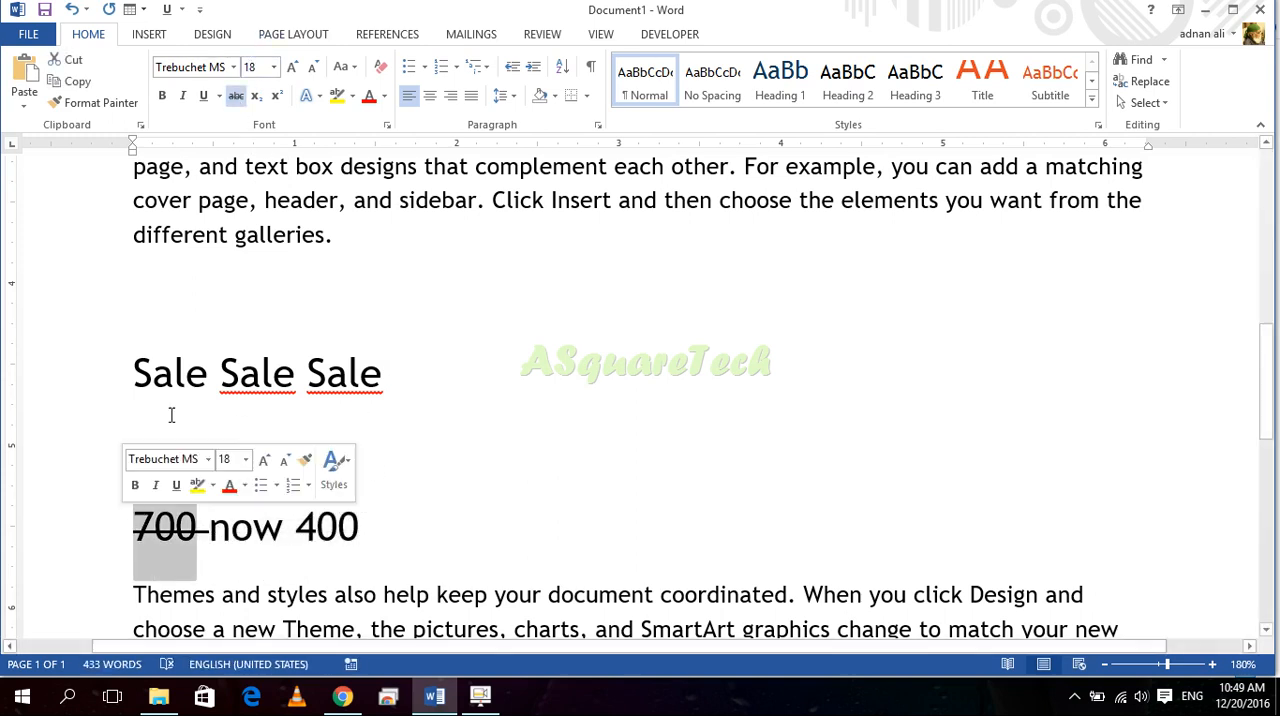
Step: Increase the font size of "700" several steps so it is much larger than "now 400"
left_click(275, 67)
left_click(293, 68)
left_click(293, 68)
left_click(293, 68)
left_click(293, 68)
left_click(293, 68)
left_click(293, 68)
left_click(293, 68)
left_click(293, 68)
left_click(486, 505)
Step: Replace the struck-through space between "700" and "now" with a plain space, turning strikethrough off there
scroll(450, 480, "down", 3)
left_click(402, 414)
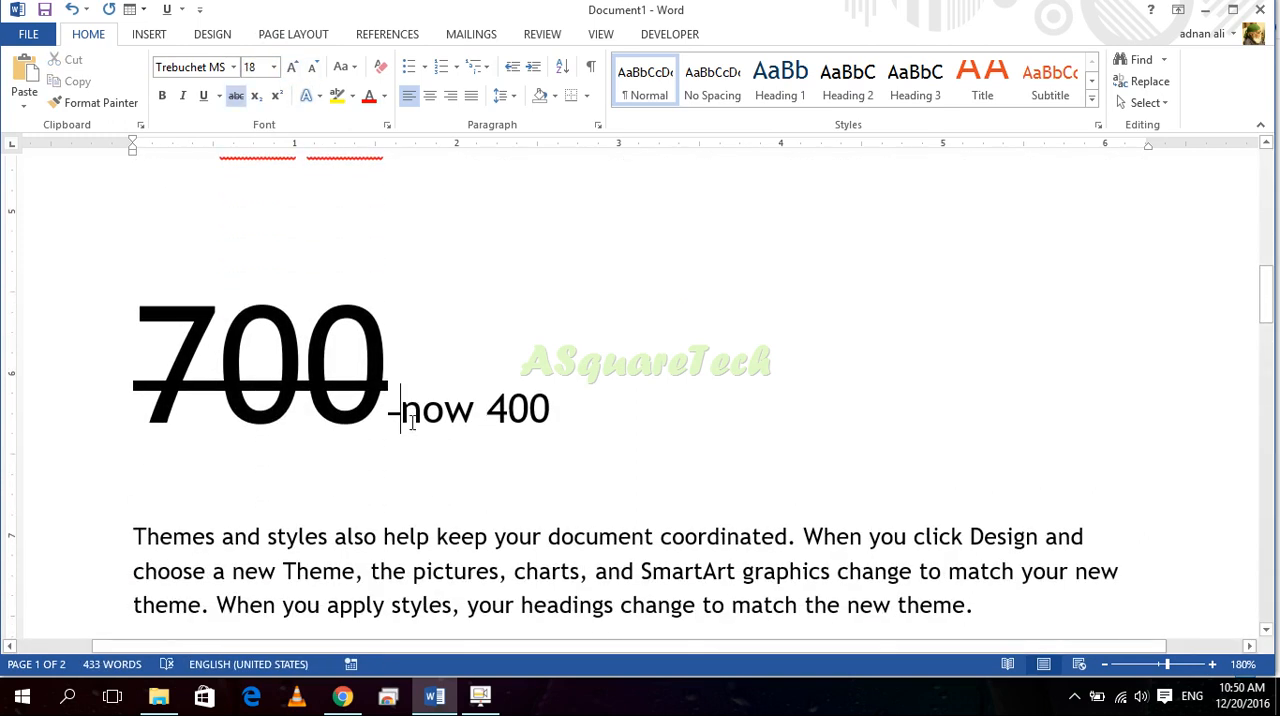
type("-")
key("BackSpace")
key("BackSpace")
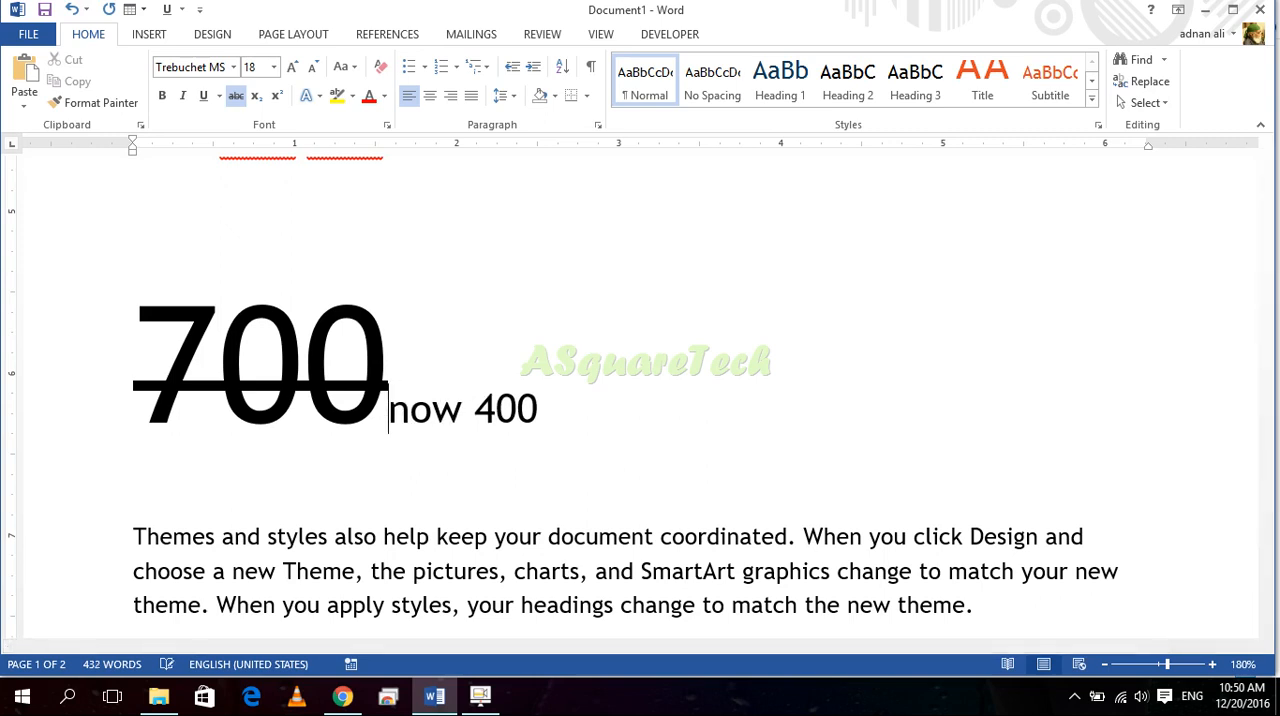
left_click(236, 95)
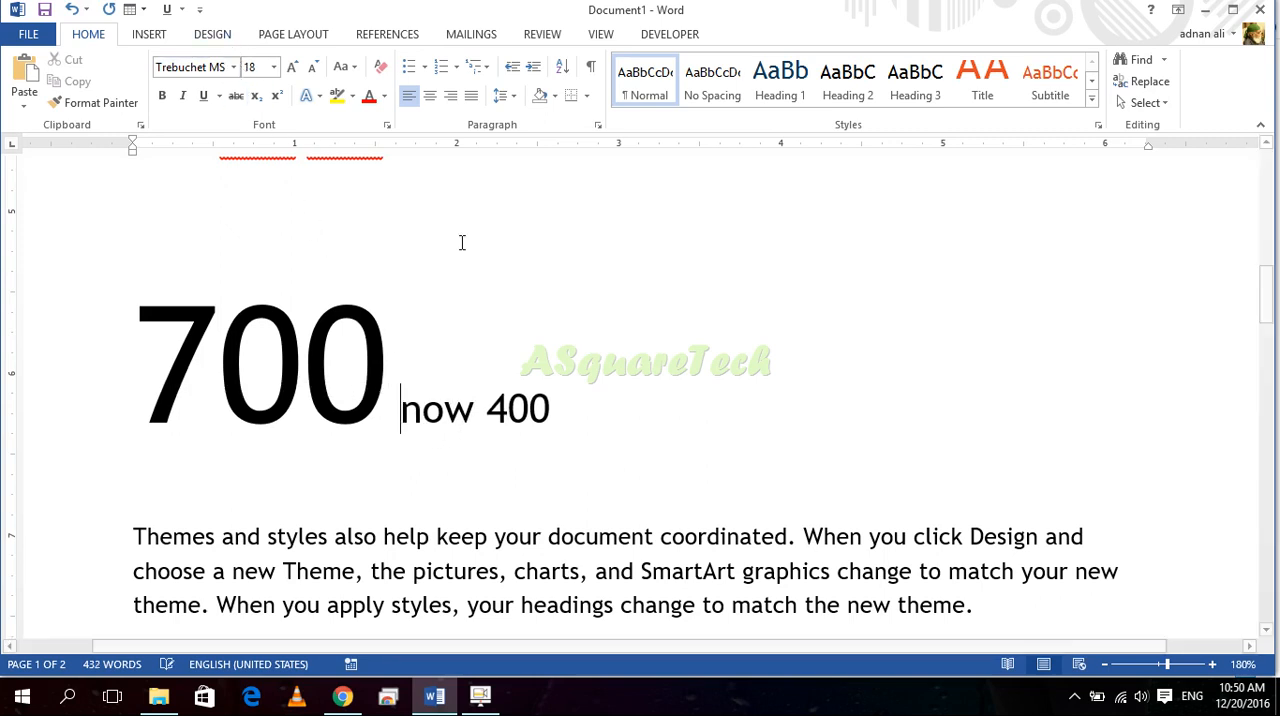
Step: Apply strikethrough to the large "700" and the space that follows it
left_click_drag(400, 350, 150, 330)
left_click(236, 95)
left_click(583, 366)
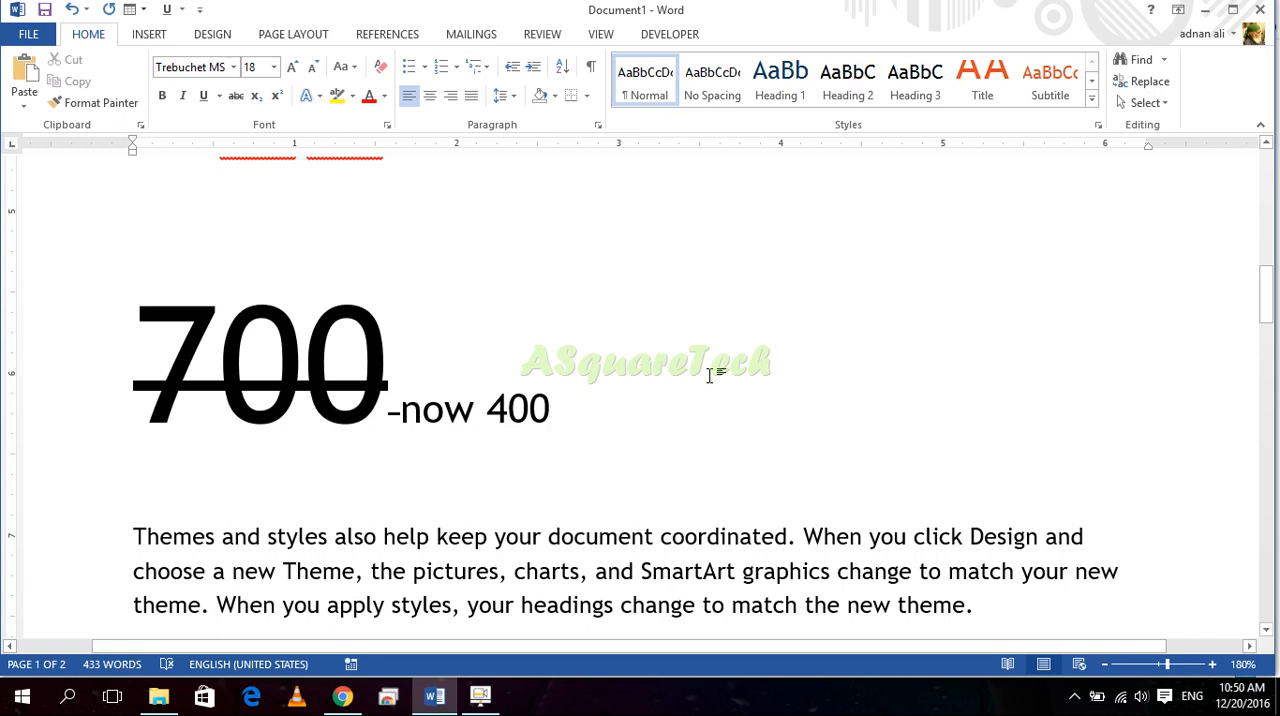
Step: Review the strikethrough formatting in the sale price text and in the "Video provides" paragraph above it
scroll(708, 375, "up", 2)
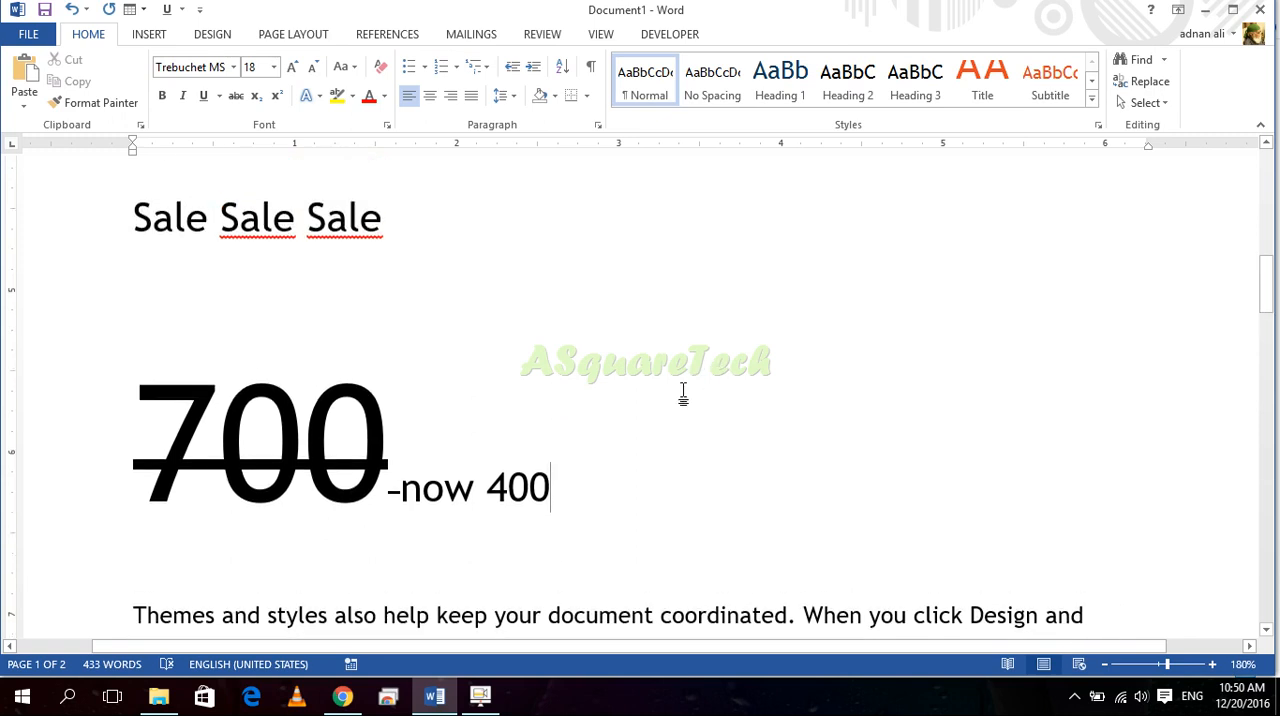
left_click_drag(612, 454, 205, 218)
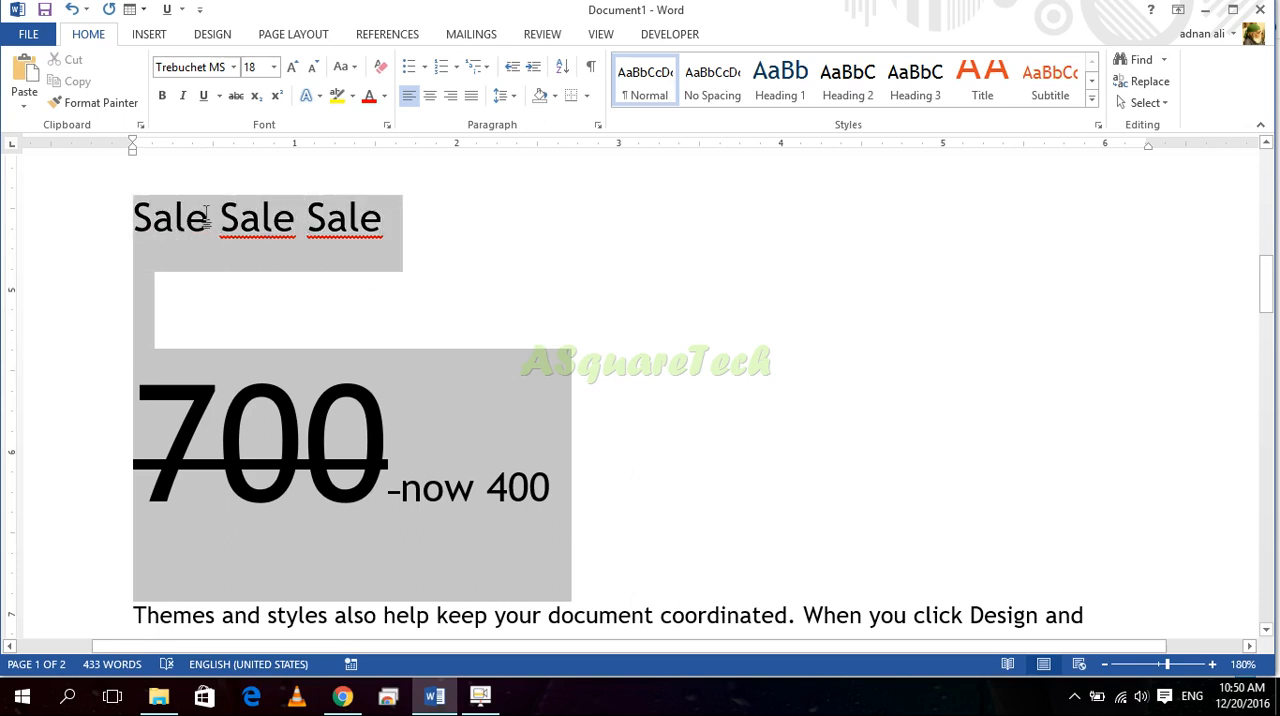
left_click(363, 335)
left_click_drag(596, 486, 110, 319)
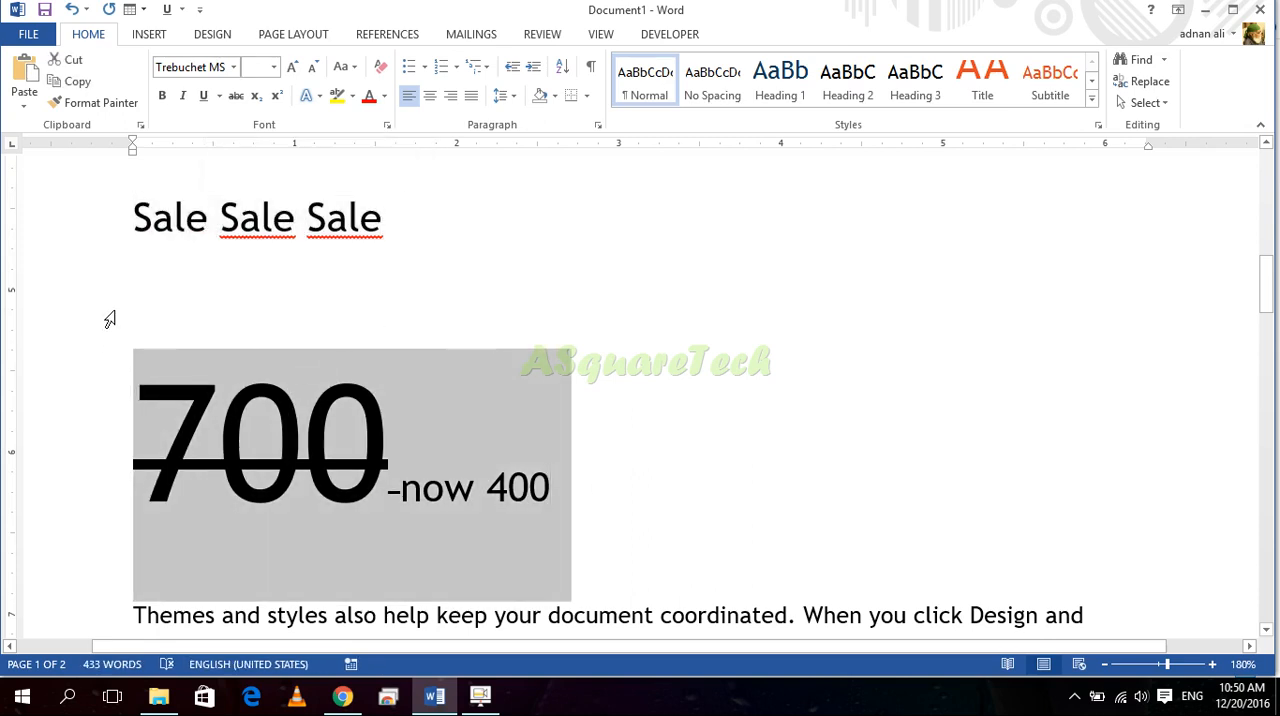
left_click(263, 322)
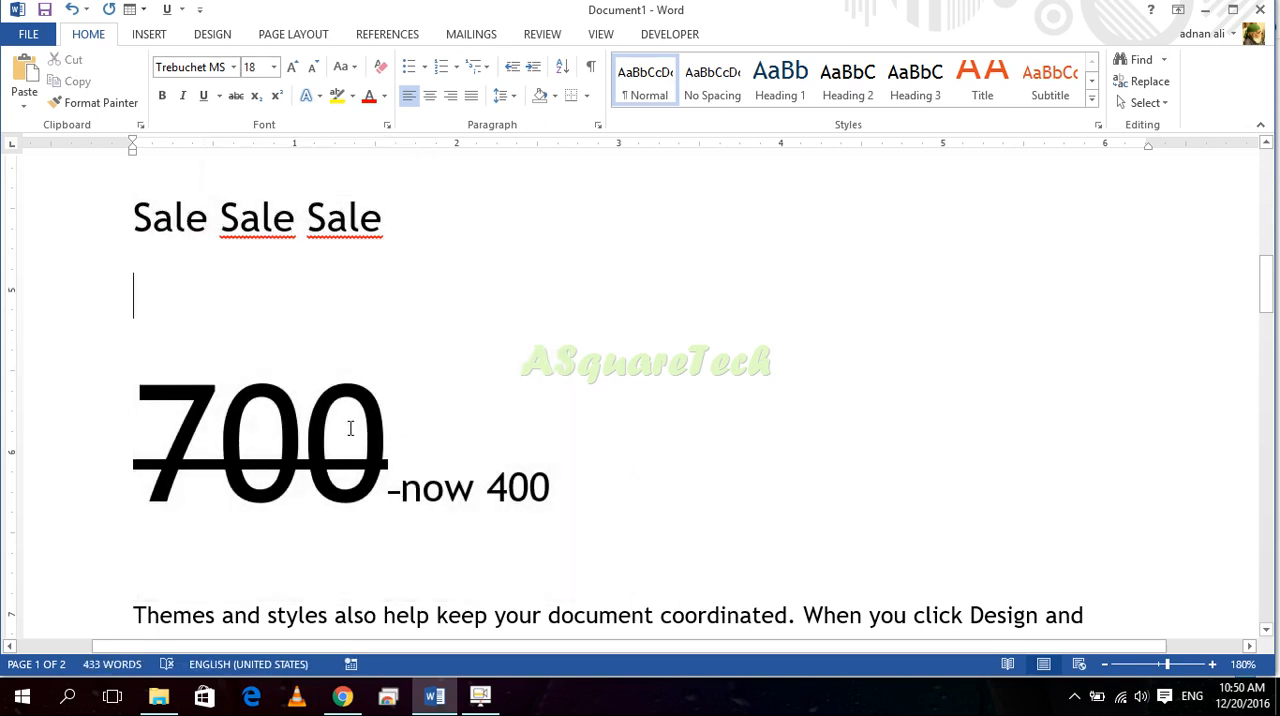
scroll(351, 430, "up", 3)
scroll(346, 216, "up", 2)
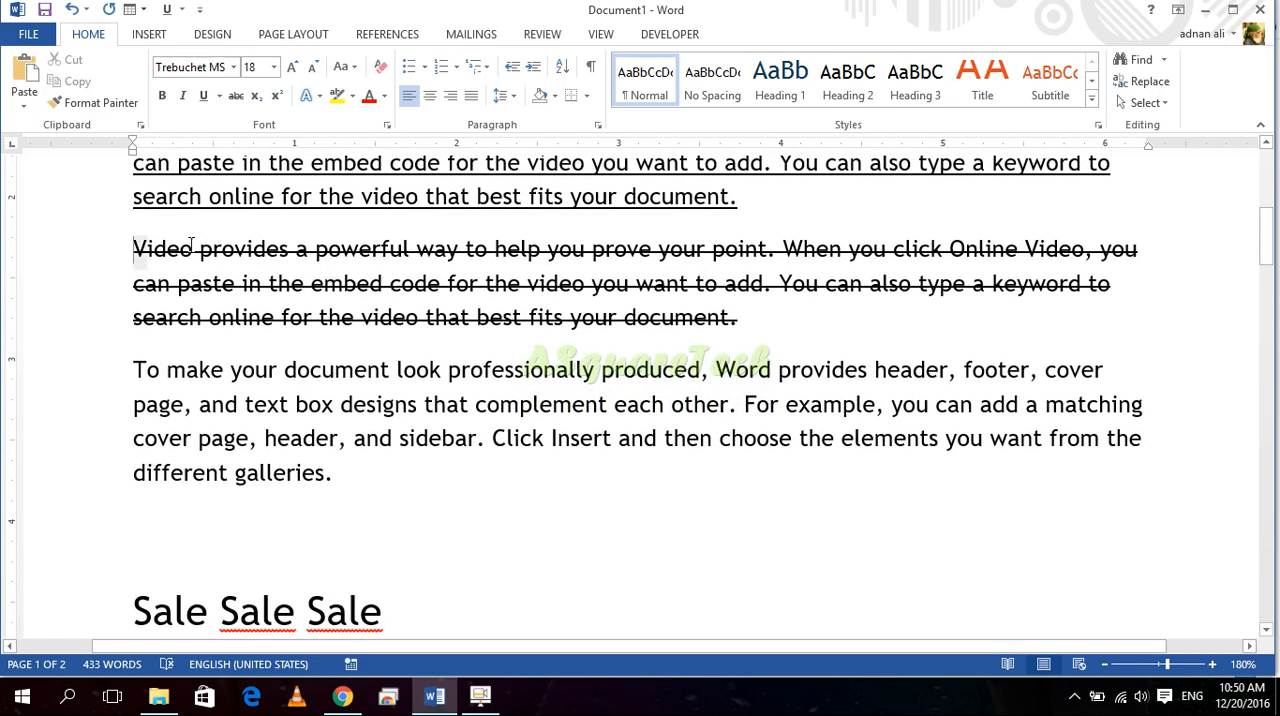
left_click_drag(133, 249, 636, 284)
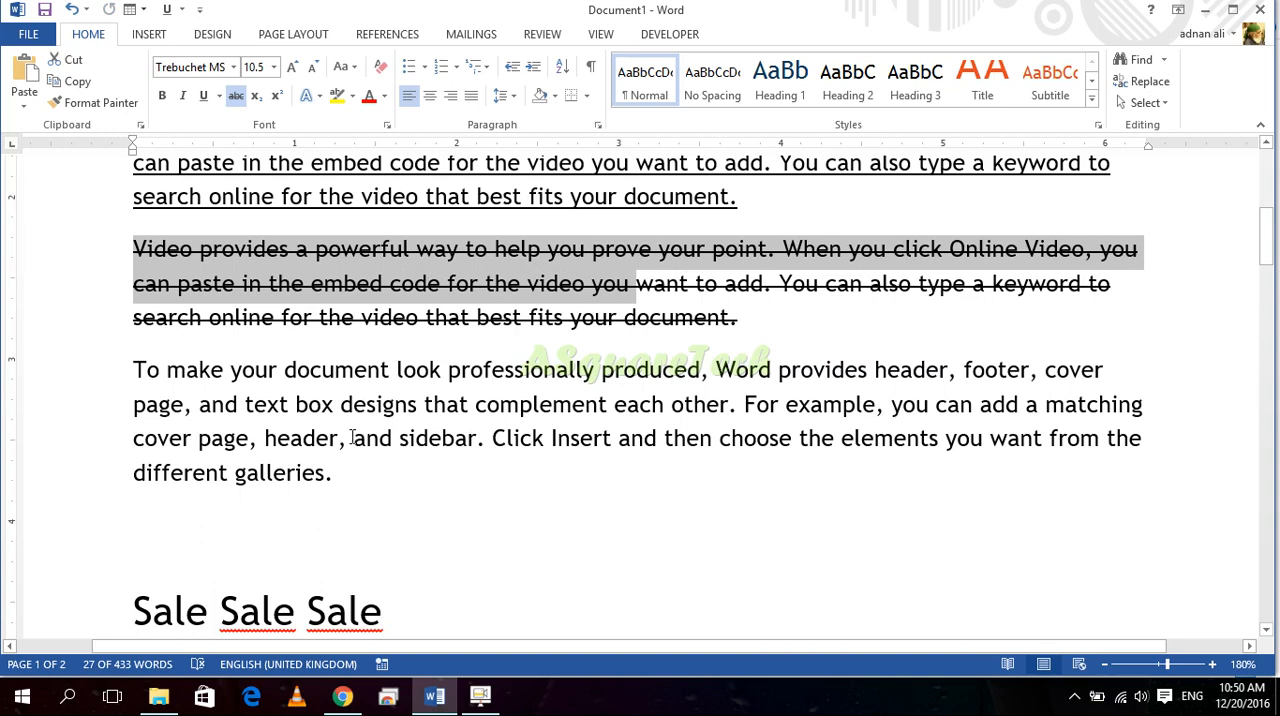
left_click(450, 427)
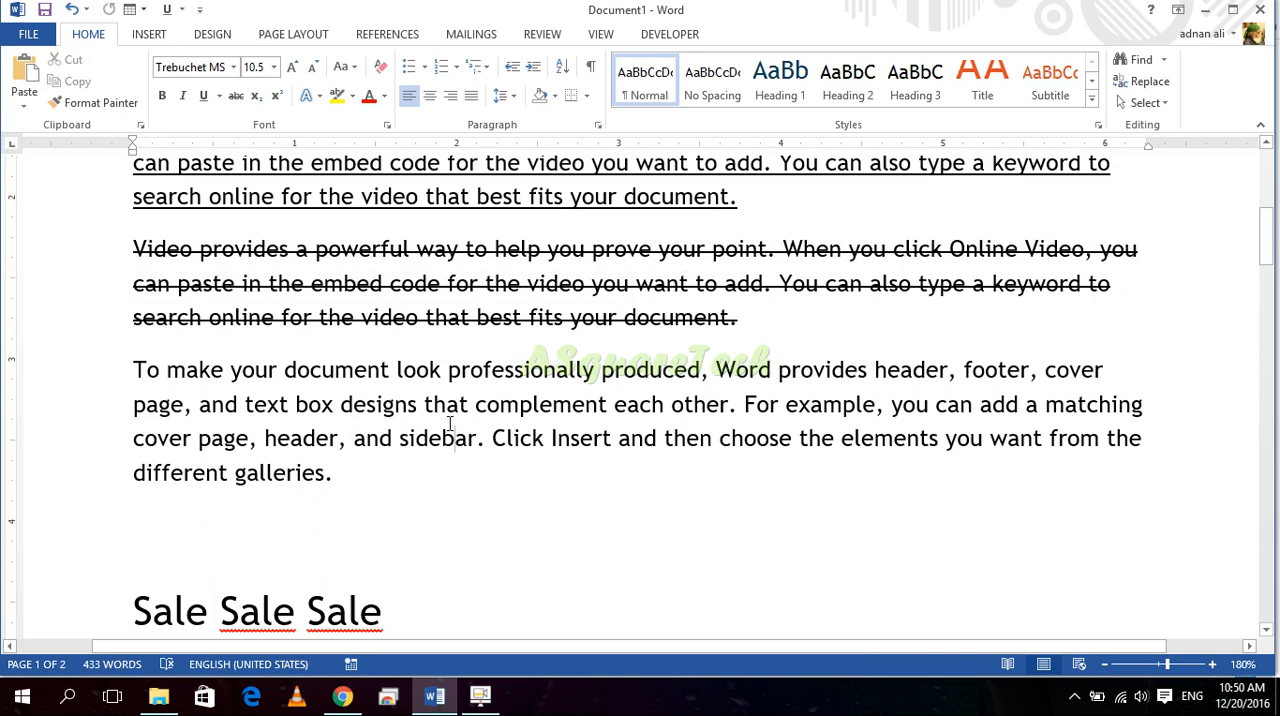
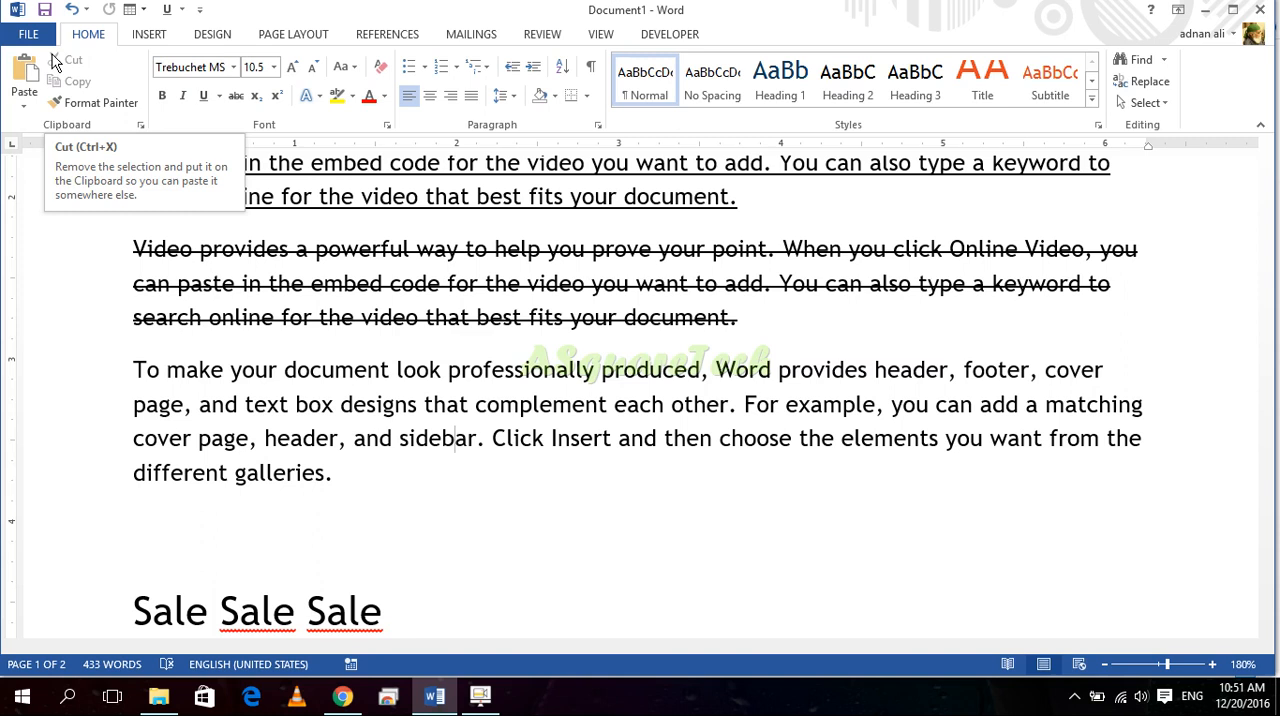
left_click_drag(333, 483, 133, 370)
left_click(220, 97)
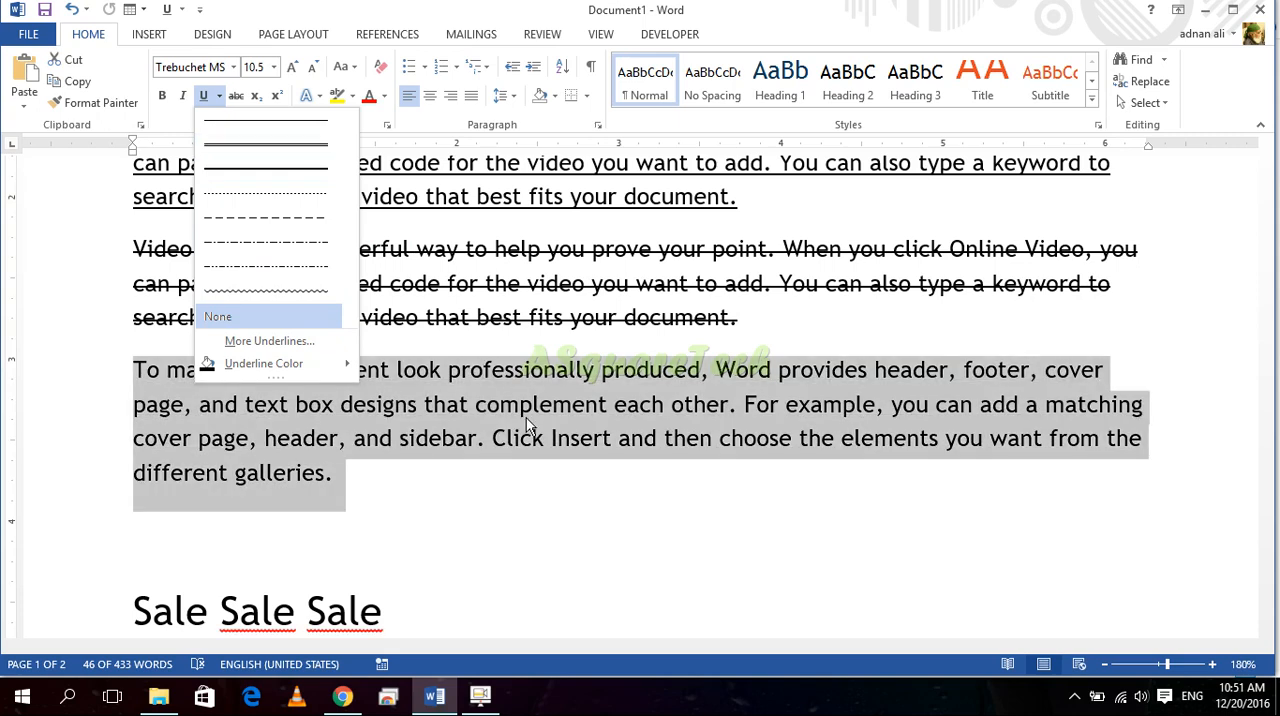
left_click(546, 462)
left_click(468, 520)
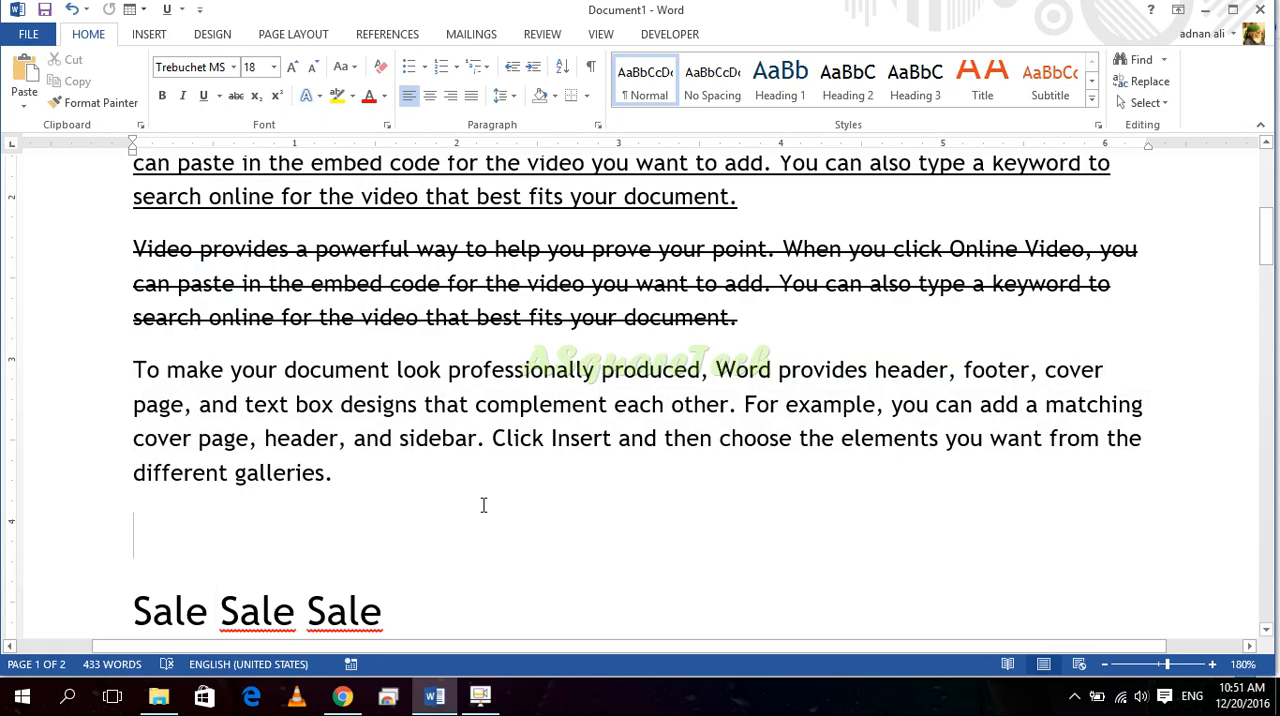
scroll(495, 515, "down", 10)
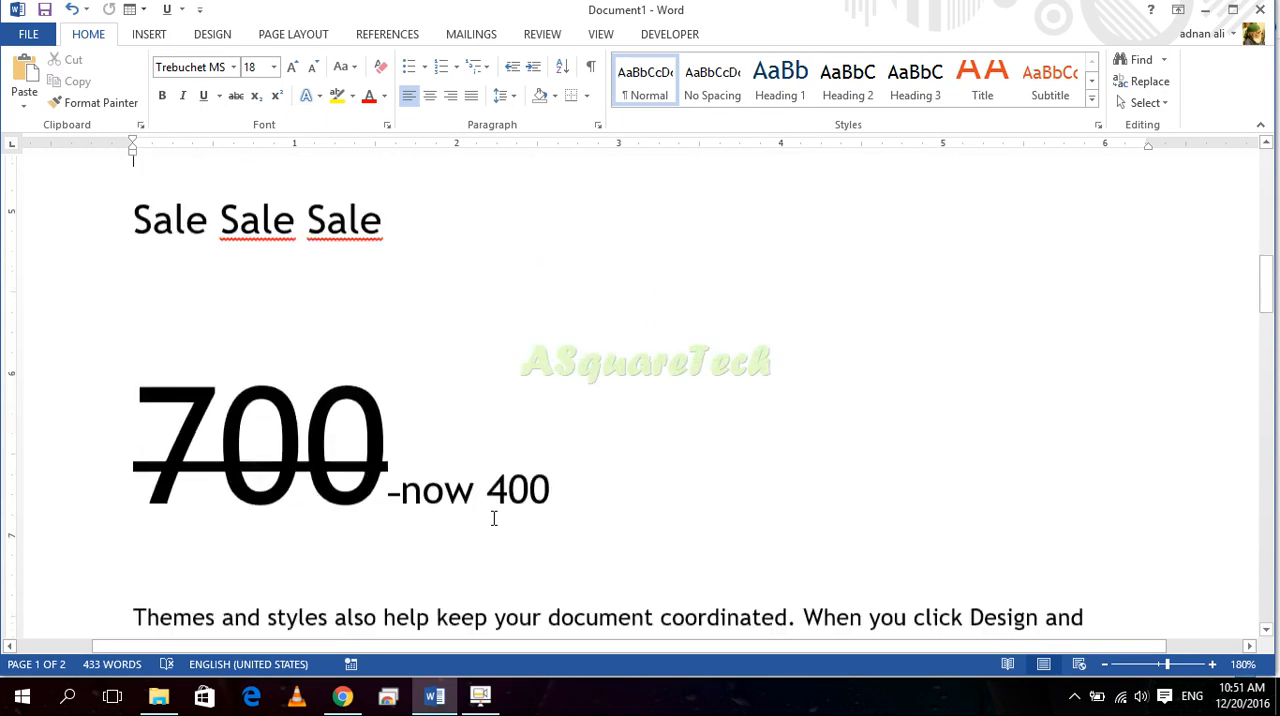
left_click_drag(737, 337, 143, 251)
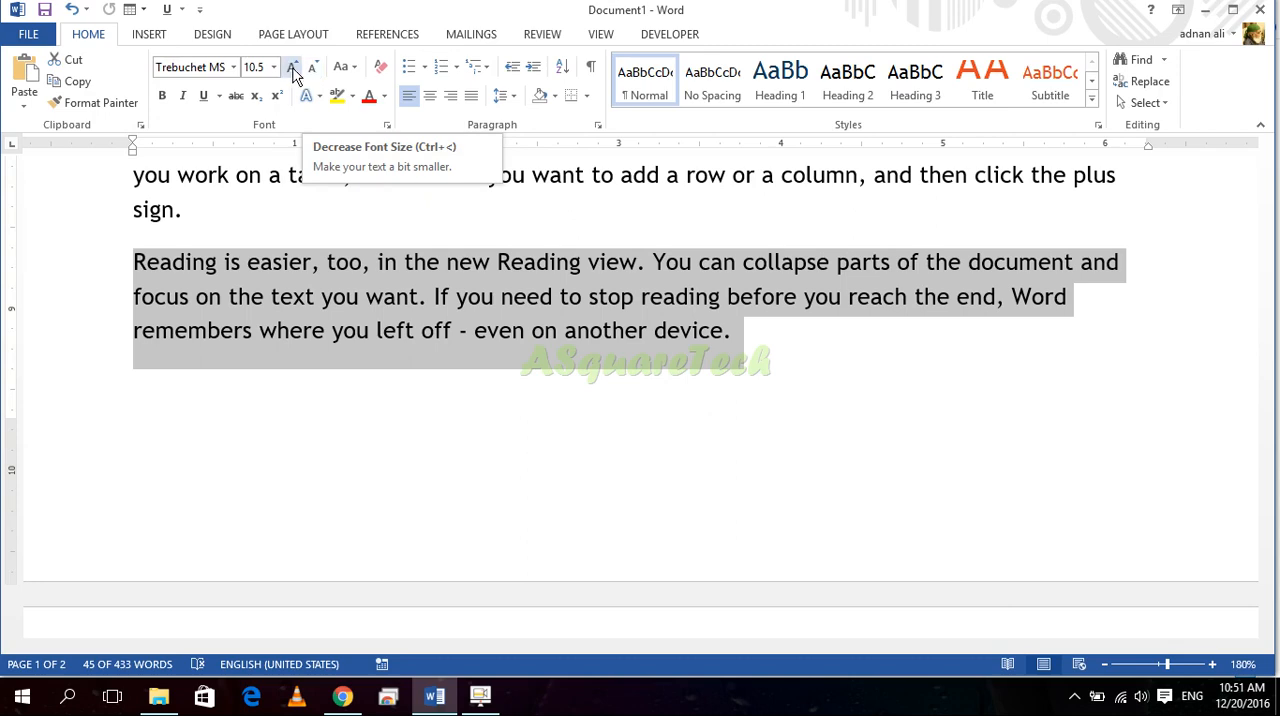
left_click(291, 68)
left_click(291, 68)
left_click(291, 68)
left_click(291, 68)
left_click(291, 68)
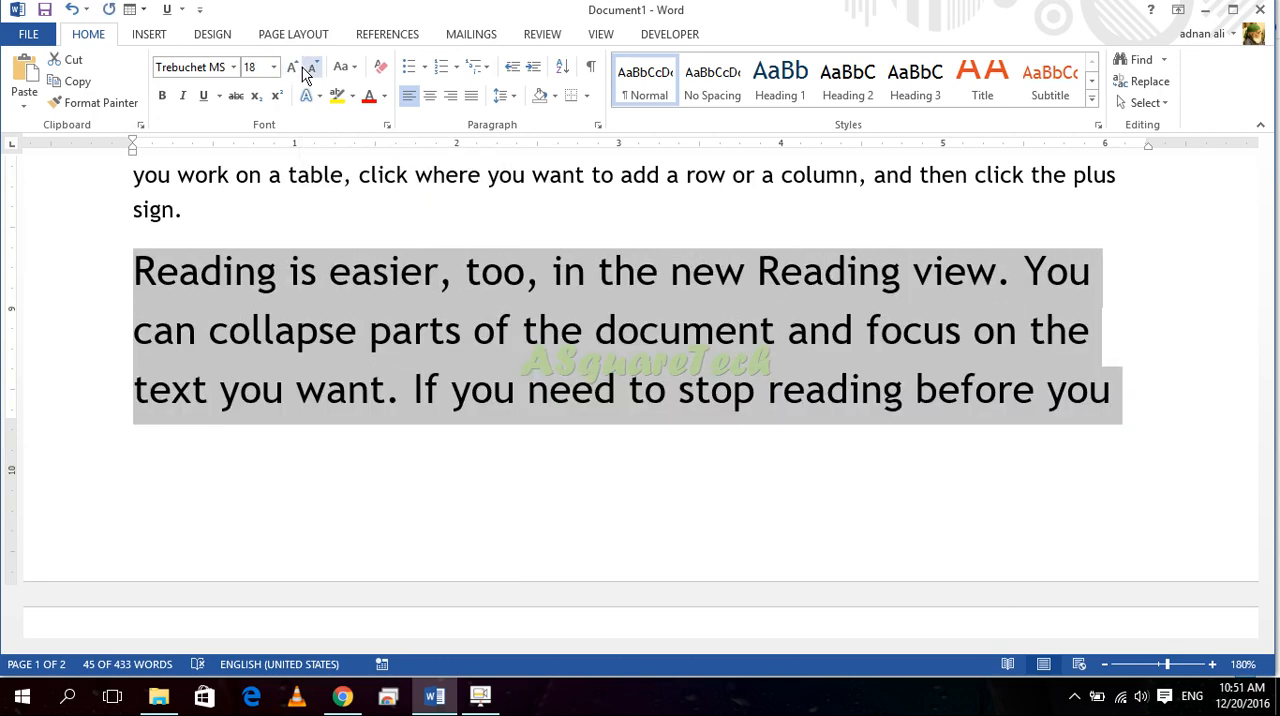
left_click(315, 67)
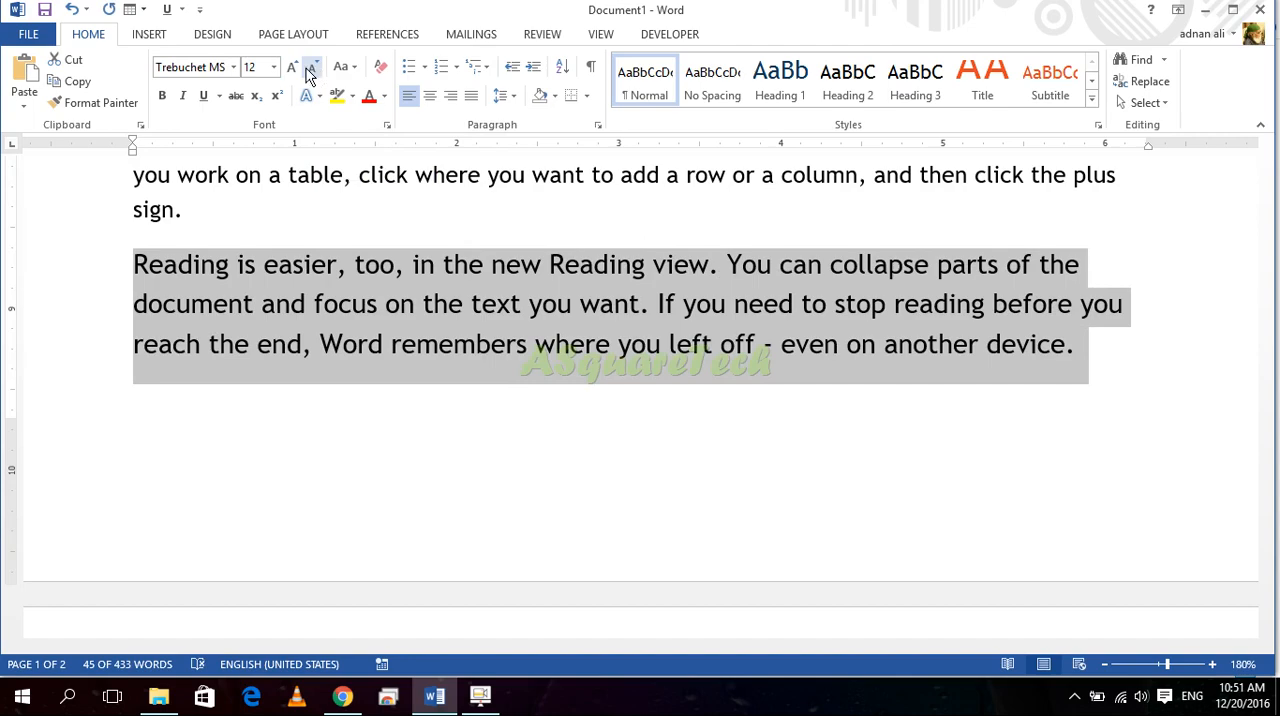
left_click(274, 69)
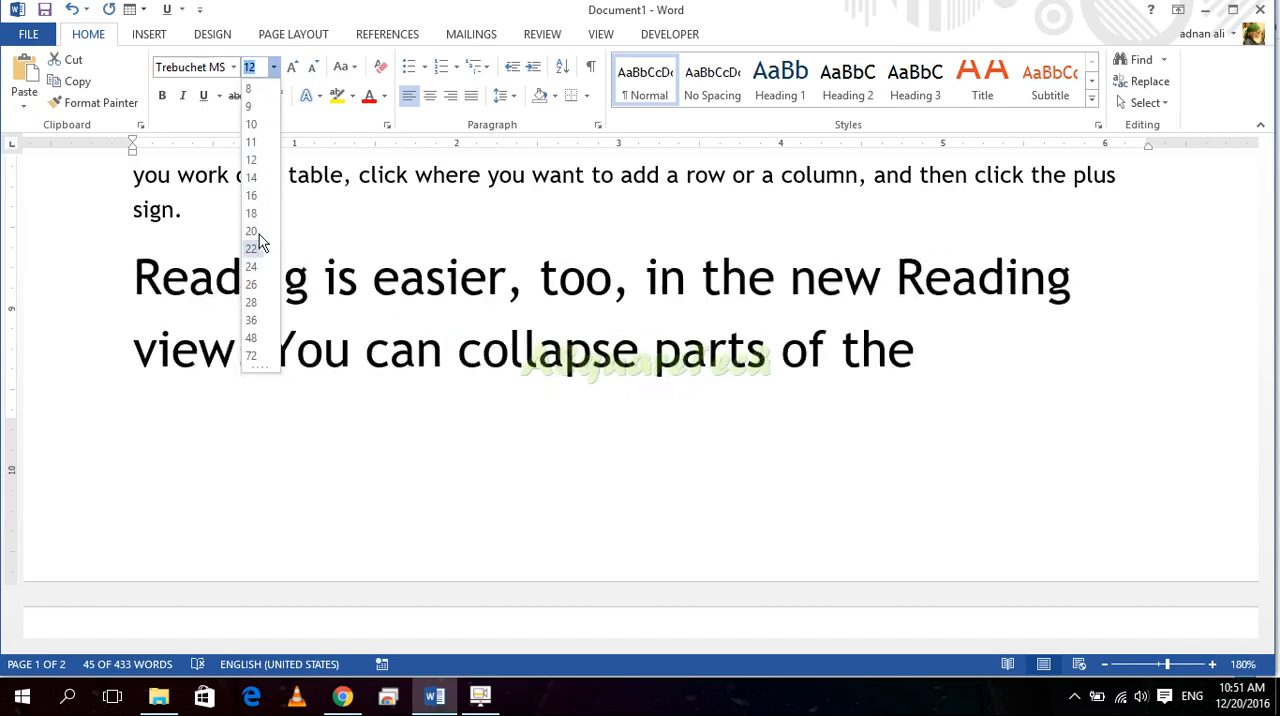
left_click(251, 161)
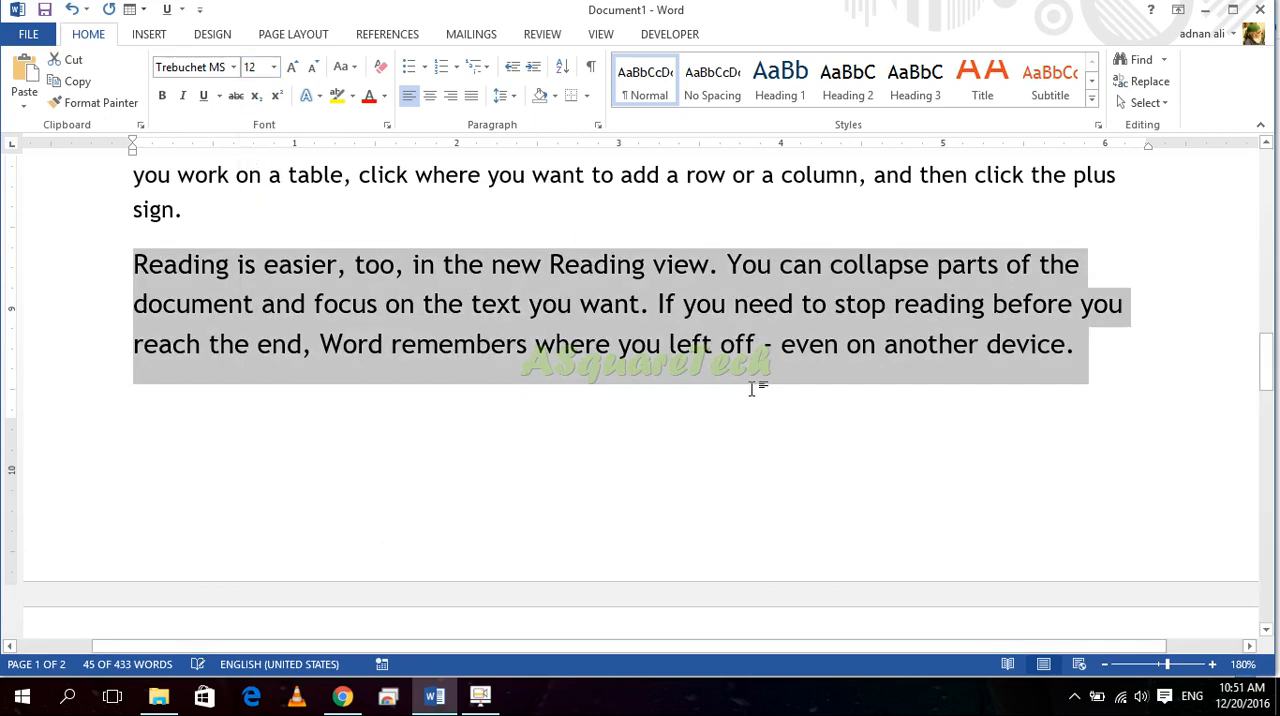
scroll(643, 431, "down", 10)
left_click(740, 384)
left_click_drag(131, 336, 86, 320)
key("ctrl+bracketright")
key("ctrl+bracketright")
key("ctrl+bracketright")
key("ctrl+bracketright")
key("ctrl+bracketright")
key("ctrl+bracketright")
key("ctrl+bracketright")
key("ctrl+bracketright")
key("ctrl+bracketright")
key("ctrl+bracketright")
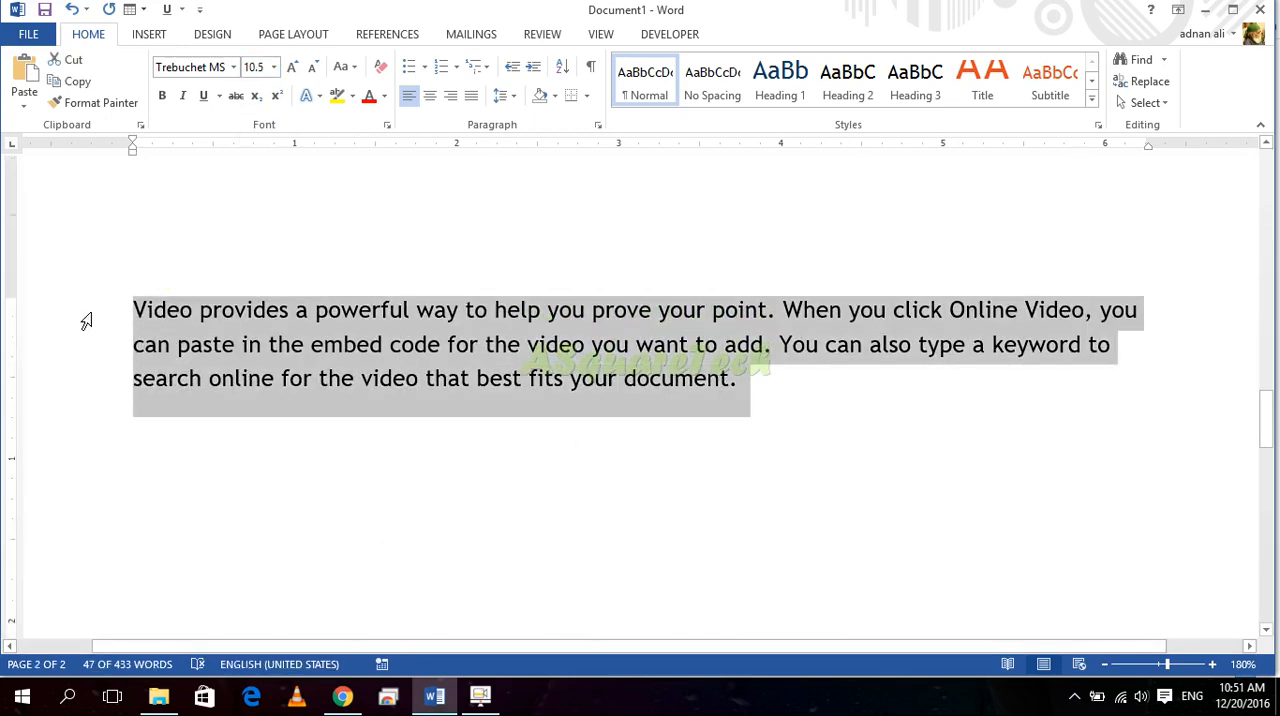
key("ctrl+bracketleft")
key("ctrl+bracketleft")
key("ctrl+bracketleft")
key("ctrl+bracketleft")
key("ctrl+bracketleft")
key("ctrl+bracketleft")
key("ctrl+bracketleft")
key("ctrl+bracketleft")
key("ctrl+bracketleft")
key("ctrl+bracketleft")
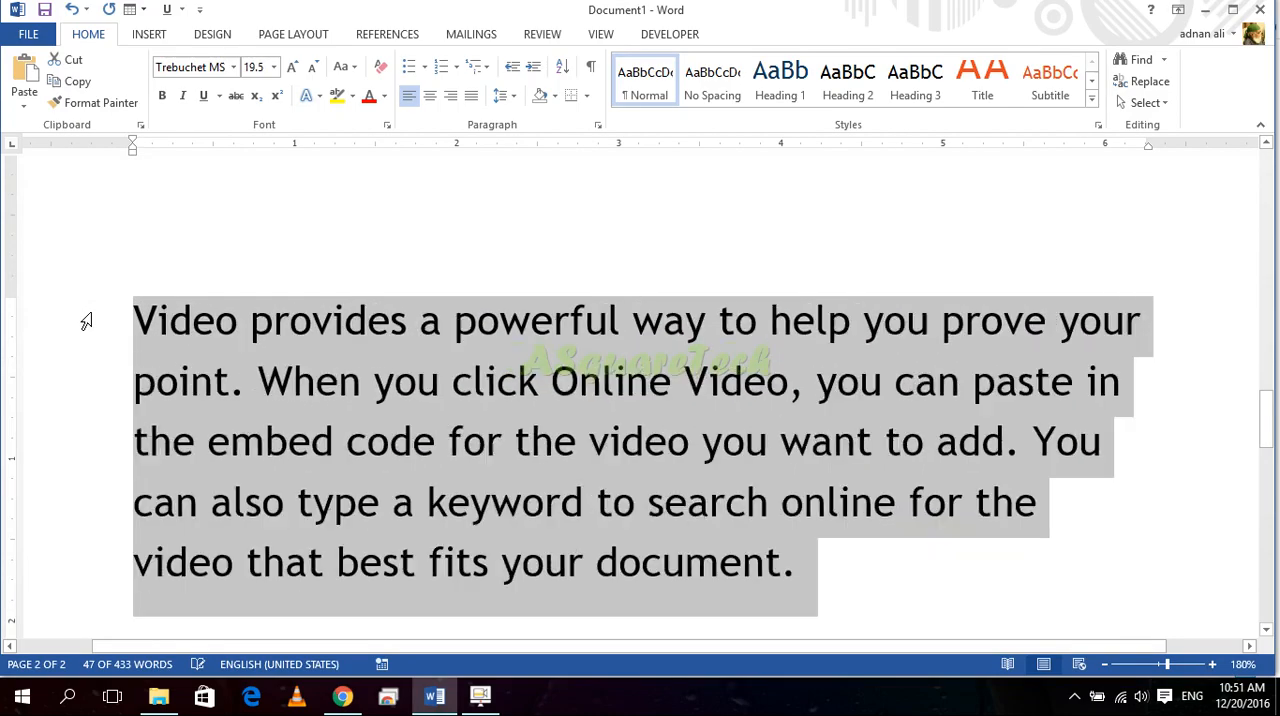
key("ctrl+bracketright")
key("ctrl+bracketright")
key("ctrl+bracketright")
key("ctrl+bracketright")
key("ctrl+bracketright")
key("ctrl+bracketright")
key("ctrl+bracketright")
key("ctrl+bracketright")
key("ctrl+bracketright")
key("ctrl+bracketright")
key("ctrl+bracketright")
key("ctrl+bracketleft")
key("ctrl+bracketleft")
key("ctrl+bracketleft")
key("ctrl+bracketleft")
key("ctrl+bracketleft")
key("ctrl+bracketleft")
key("ctrl+bracketleft")
key("ctrl+bracketleft")
key("ctrl+bracketleft")
key("ctrl+bracketleft")
key("ctrl+bracketleft")
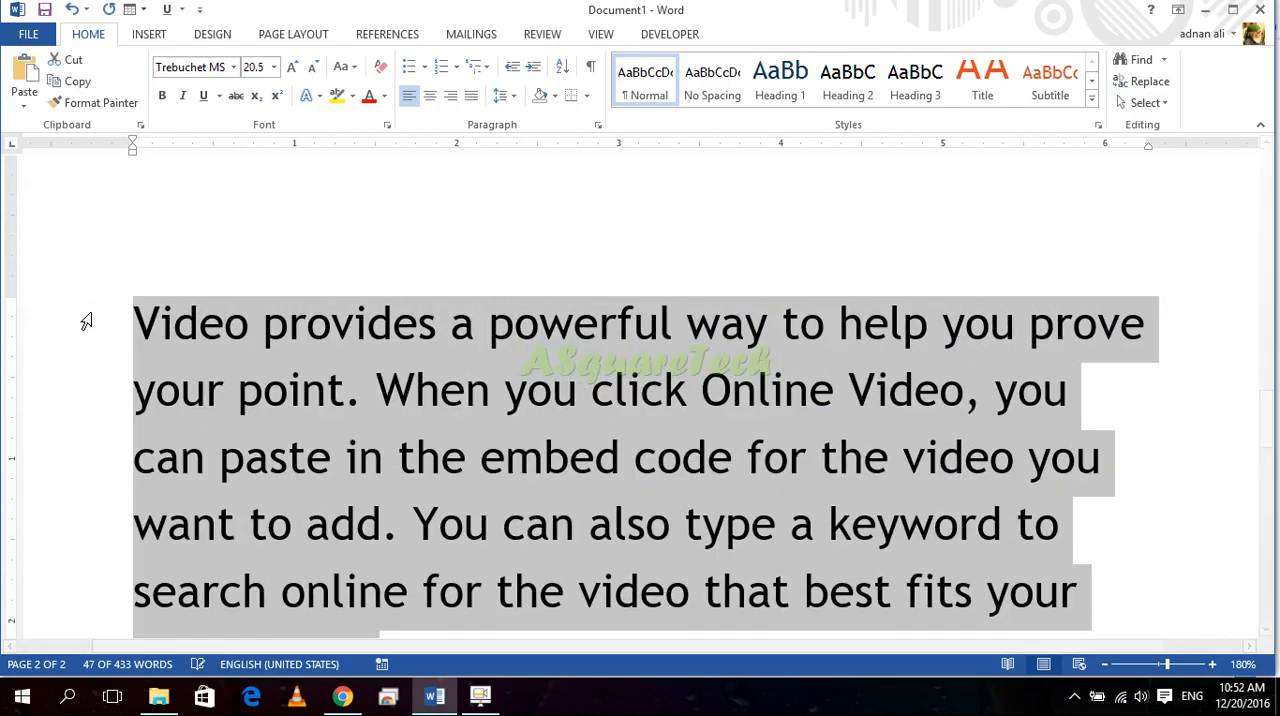
key("ctrl+bracketright")
key("ctrl+bracketright")
key("ctrl+bracketright")
key("ctrl+bracketright")
key("ctrl+bracketright")
key("ctrl+bracketright")
key("ctrl+bracketright")
key("ctrl+bracketright")
key("ctrl+bracketright")
key("ctrl+bracketright")
key("ctrl+bracketright")
key("ctrl+bracketright")
key("ctrl+bracketright")
key("ctrl+bracketleft")
key("ctrl+bracketleft")
key("ctrl+bracketleft")
key("ctrl+bracketleft")
key("ctrl+bracketleft")
key("ctrl+bracketleft")
key("ctrl+bracketleft")
key("ctrl+bracketleft")
key("ctrl+bracketleft")
key("ctrl+bracketleft")
key("ctrl+bracketleft")
key("ctrl+bracketleft")
key("ctrl+bracketleft")
key("ctrl+bracketleft")
key("ctrl+bracketleft")
key("ctrl+bracketleft")
key("ctrl+bracketleft")
key("ctrl+bracketleft")
key("ctrl+bracketleft")
key("ctrl+bracketleft")
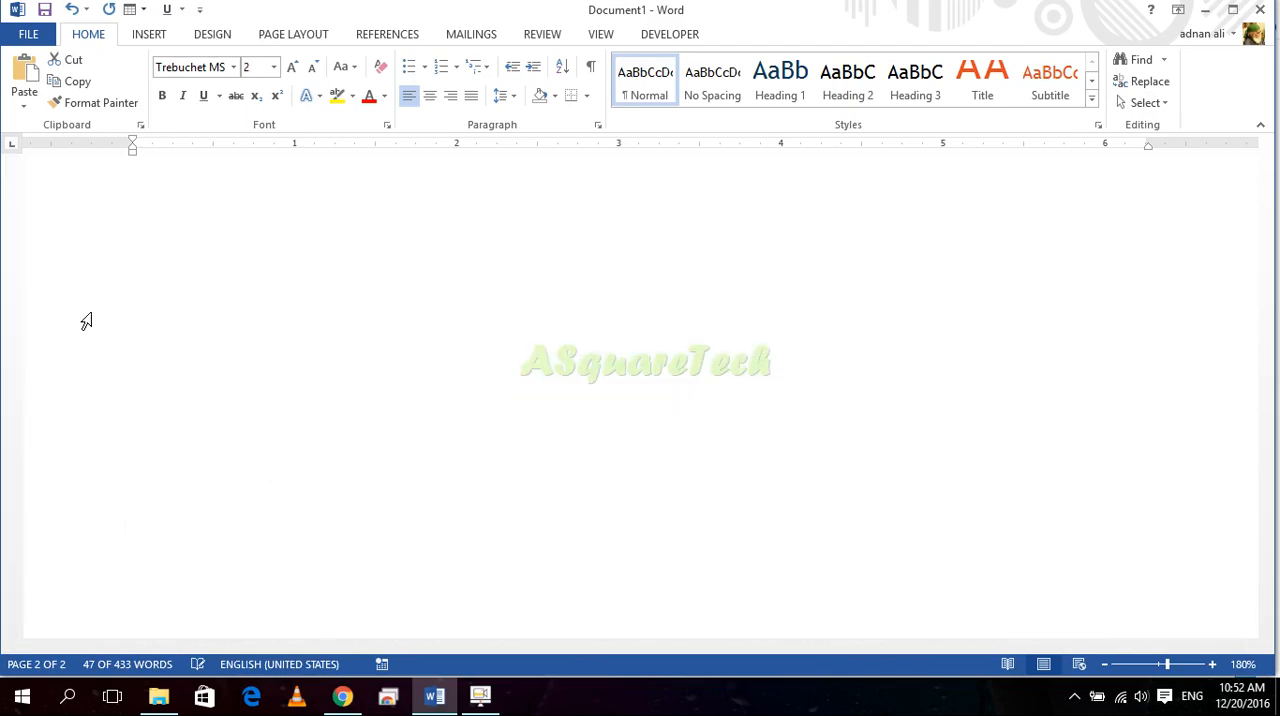
key("ctrl+bracketright")
key("ctrl+bracketright")
key("ctrl+bracketright")
key("ctrl+bracketright")
key("ctrl+bracketright")
key("ctrl+bracketright")
key("ctrl+bracketright")
key("ctrl+bracketright")
key("ctrl+bracketright")
key("ctrl+bracketright")
key("ctrl+bracketright")
key("ctrl+bracketright")
key("ctrl+bracketright")
key("ctrl+bracketright")
key("ctrl+bracketright")
key("ctrl+bracketright")
key("ctrl+bracketright")
key("ctrl+bracketright")
key("ctrl+bracketright")
key("ctrl+bracketright")
key("ctrl+bracketright")
key("ctrl+bracketright")
key("ctrl+bracketright")
key("ctrl+bracketright")
key("ctrl+bracketright")
key("ctrl+bracketright")
key("ctrl+bracketright")
key("ctrl+bracketright")
key("ctrl+bracketright")
key("ctrl+bracketright")
key("ctrl+bracketright")
key("ctrl+bracketright")
key("ctrl+bracketright")
key("ctrl+bracketright")
key("ctrl+bracketright")
key("ctrl+bracketright")
key("ctrl+bracketright")
key("ctrl+bracketright")
key("ctrl+bracketright")
key("ctrl+bracketright")
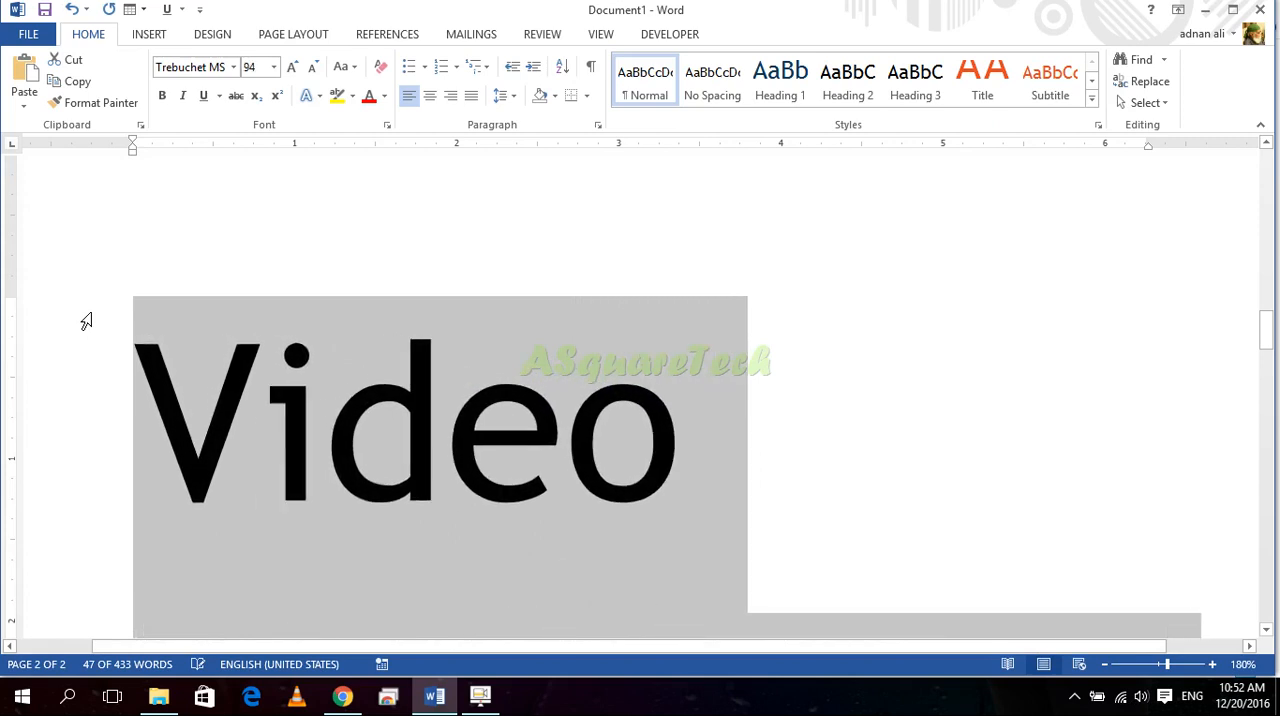
key("ctrl+bracketright")
key("ctrl+bracketright")
key("ctrl+bracketright")
key("ctrl+bracketright")
key("ctrl+bracketright")
key("ctrl+bracketright")
key("ctrl+bracketright")
key("ctrl+bracketright")
key("ctrl+bracketright")
key("ctrl+bracketright")
key("ctrl+bracketright")
key("ctrl+bracketright")
key("ctrl+bracketright")
key("ctrl+bracketright")
key("ctrl+bracketright")
key("ctrl+bracketright")
key("ctrl+bracketright")
key("ctrl+bracketright")
key("ctrl+bracketright")
key("ctrl+bracketright")
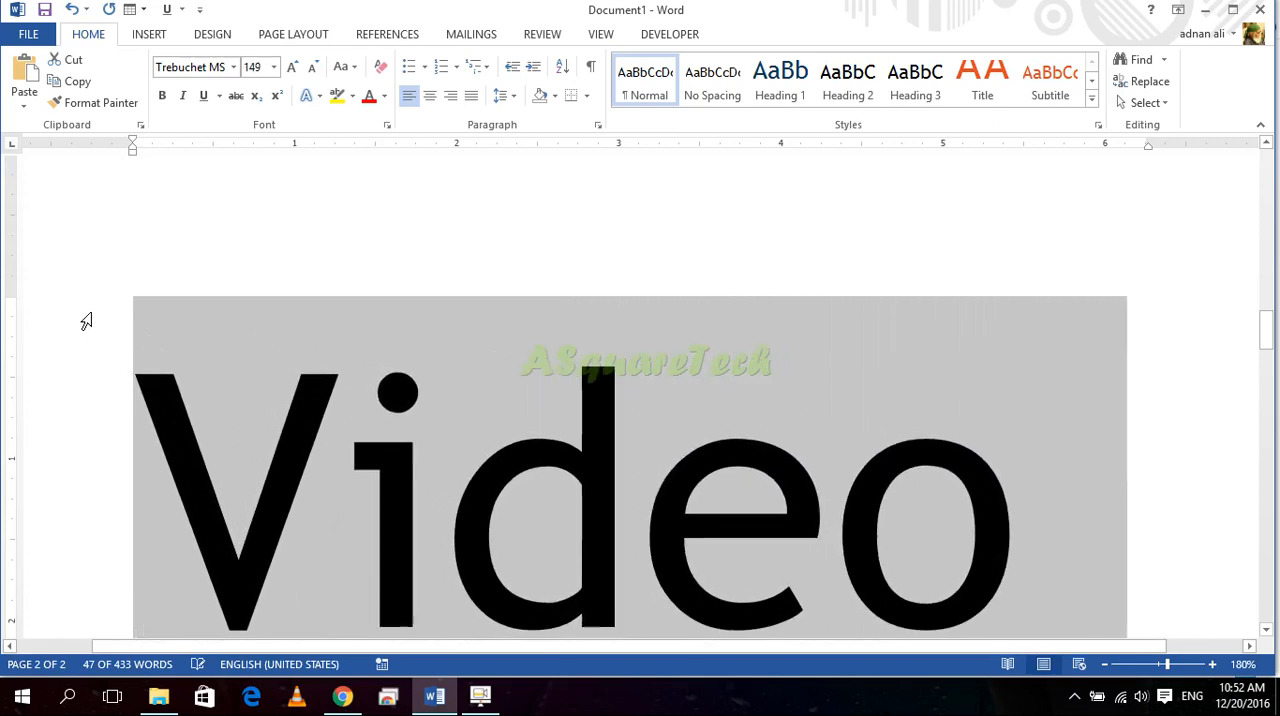
key("ctrl+bracketright")
key("ctrl+bracketright")
key("ctrl+bracketright")
key("ctrl+bracketright")
key("ctrl+bracketright")
key("ctrl+bracketright")
key("ctrl+bracketright")
key("ctrl+bracketright")
key("ctrl+bracketright")
key("ctrl+bracketright")
key("ctrl+bracketright")
key("ctrl+bracketright")
key("ctrl+bracketright")
key("ctrl+bracketright")
key("ctrl+bracketright")
key("ctrl+bracketright")
key("ctrl+bracketright")
key("ctrl+bracketright")
key("ctrl+bracketright")
key("ctrl+bracketright")
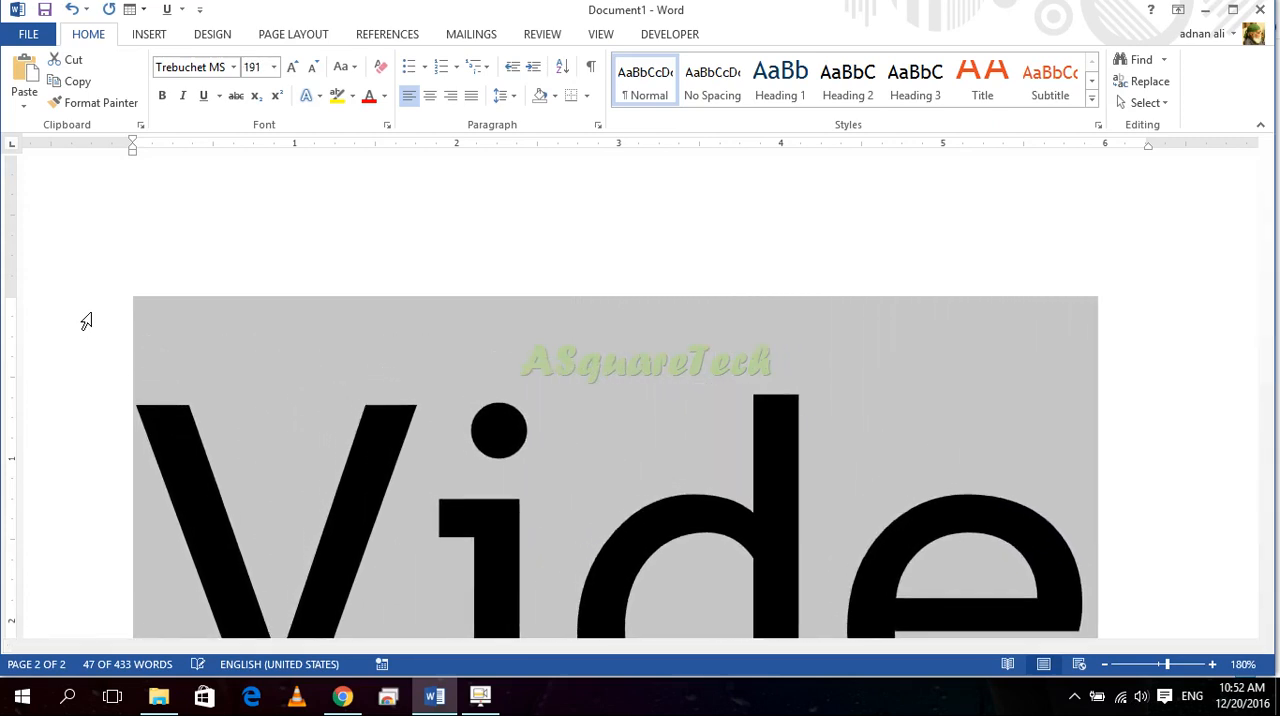
key("ctrl+bracketright")
key("ctrl+bracketright")
key("ctrl+bracketright")
key("ctrl+bracketright")
key("ctrl+bracketright")
key("ctrl+bracketright")
key("ctrl+bracketright")
key("ctrl+bracketright")
key("ctrl+bracketright")
key("ctrl+bracketright")
key("ctrl+bracketright")
key("ctrl+bracketright")
key("ctrl+bracketright")
key("ctrl+bracketright")
key("ctrl+bracketright")
key("ctrl+bracketright")
key("ctrl+bracketright")
key("ctrl+bracketright")
key("ctrl+bracketright")
key("ctrl+bracketright")
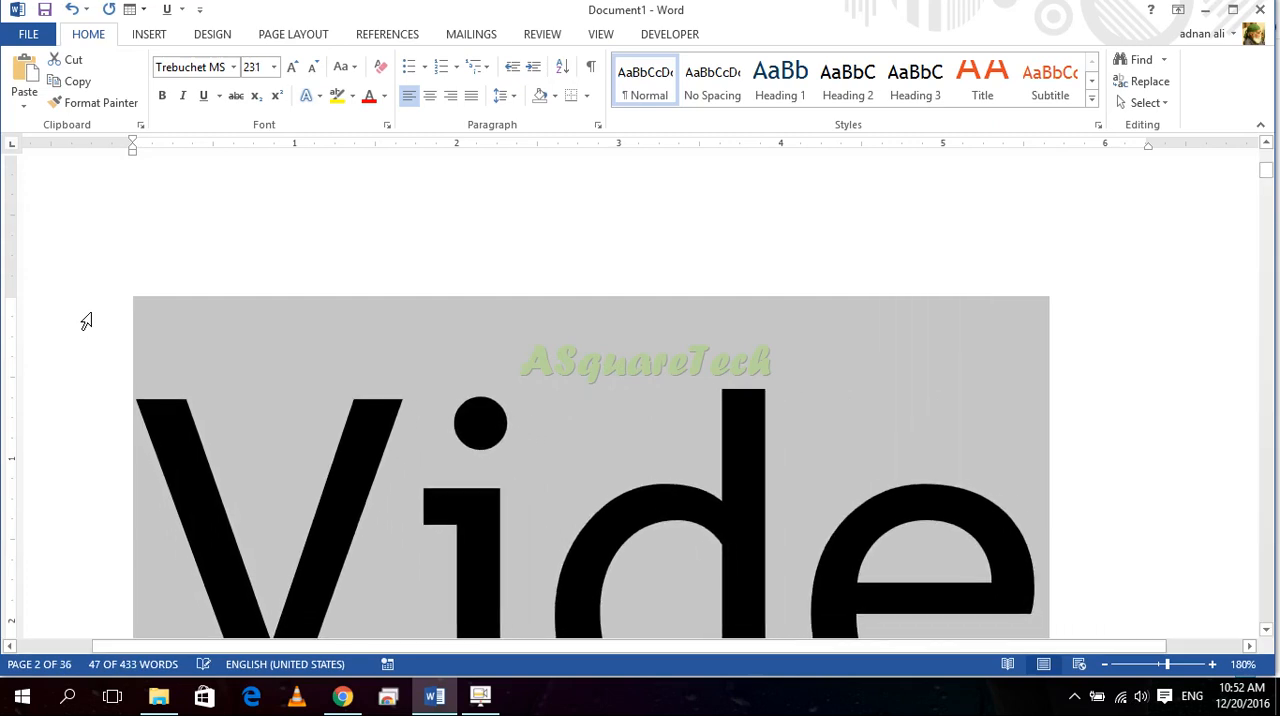
key("ctrl+bracketleft")
key("ctrl+bracketleft")
key("ctrl+bracketleft")
key("ctrl+bracketleft")
key("ctrl+bracketleft")
key("ctrl+bracketleft")
key("ctrl+bracketleft")
key("ctrl+bracketleft")
key("ctrl+bracketleft")
key("ctrl+bracketleft")
key("ctrl+bracketleft")
key("ctrl+bracketleft")
key("ctrl+bracketleft")
key("ctrl+bracketleft")
key("ctrl+bracketleft")
key("ctrl+bracketleft")
key("ctrl+bracketleft")
key("ctrl+bracketleft")
key("ctrl+bracketleft")
key("ctrl+bracketleft")
key("ctrl+bracketleft")
key("ctrl+bracketleft")
key("ctrl+bracketleft")
key("ctrl+bracketleft")
key("ctrl+bracketleft")
key("ctrl+bracketleft")
key("ctrl+bracketleft")
key("ctrl+bracketleft")
key("ctrl+bracketleft")
key("ctrl+bracketleft")
key("ctrl+bracketleft")
key("ctrl+bracketleft")
key("ctrl+bracketleft")
key("ctrl+bracketleft")
key("ctrl+bracketleft")
key("ctrl+bracketleft")
key("ctrl+bracketleft")
key("ctrl+bracketleft")
key("ctrl+bracketleft")
key("ctrl+bracketleft")
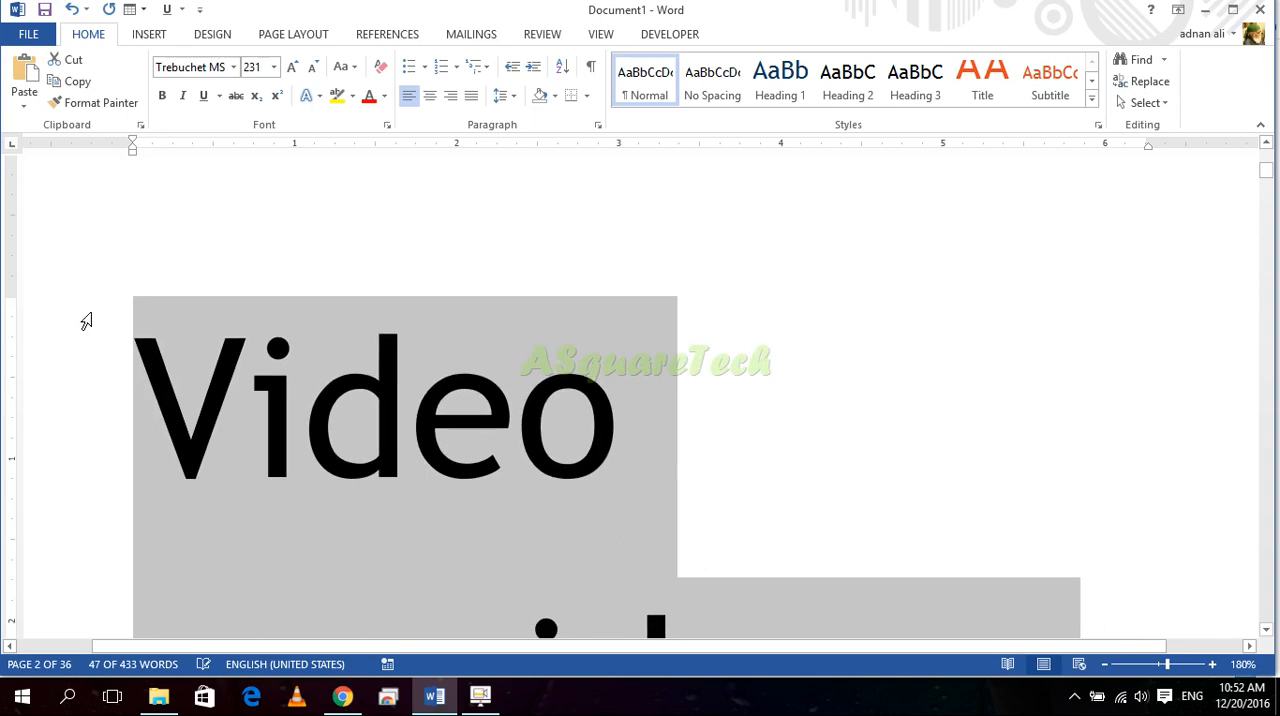
key("ctrl+bracketleft")
key("ctrl+bracketleft")
key("ctrl+bracketleft")
key("ctrl+bracketleft")
key("ctrl+bracketleft")
key("ctrl+bracketleft")
key("ctrl+bracketleft")
key("ctrl+bracketleft")
key("ctrl+bracketleft")
key("ctrl+bracketleft")
key("ctrl+bracketleft")
key("ctrl+bracketleft")
key("ctrl+bracketleft")
key("ctrl+bracketleft")
key("ctrl+bracketleft")
key("ctrl+bracketleft")
key("ctrl+bracketleft")
key("ctrl+bracketleft")
key("ctrl+bracketleft")
key("ctrl+bracketleft")
key("Up")
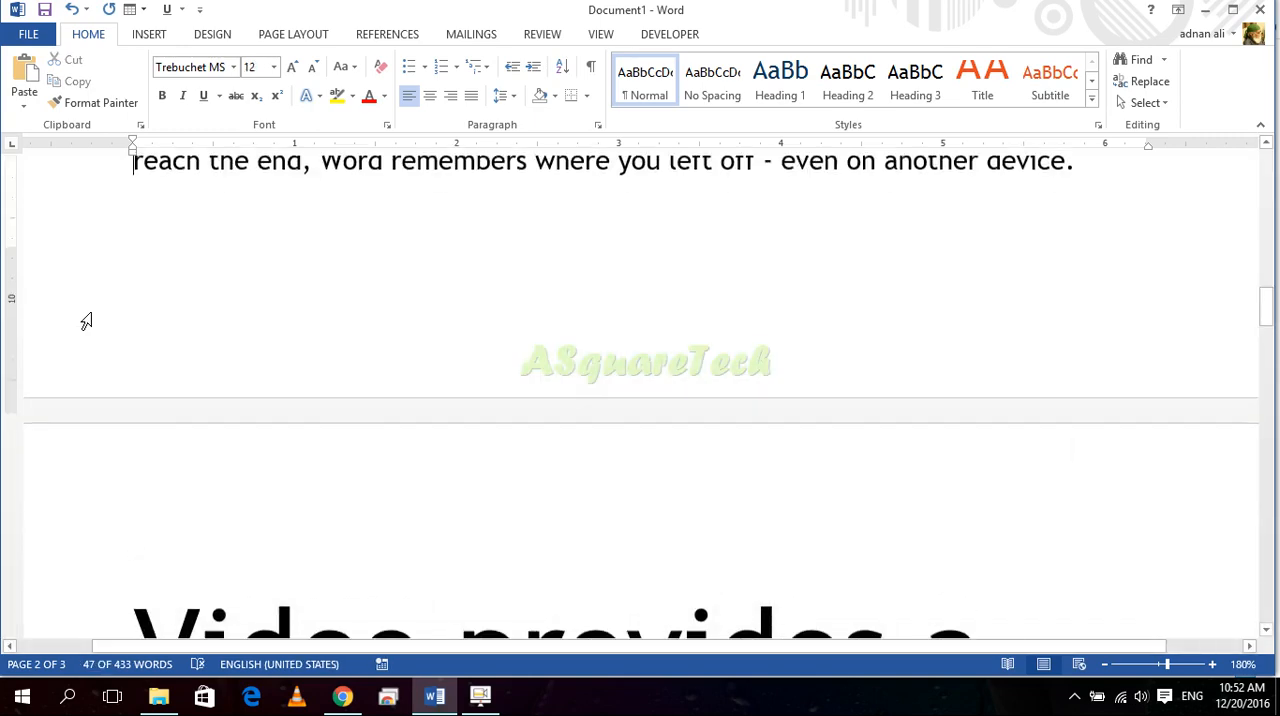
key("Down")
type("Ctrl")
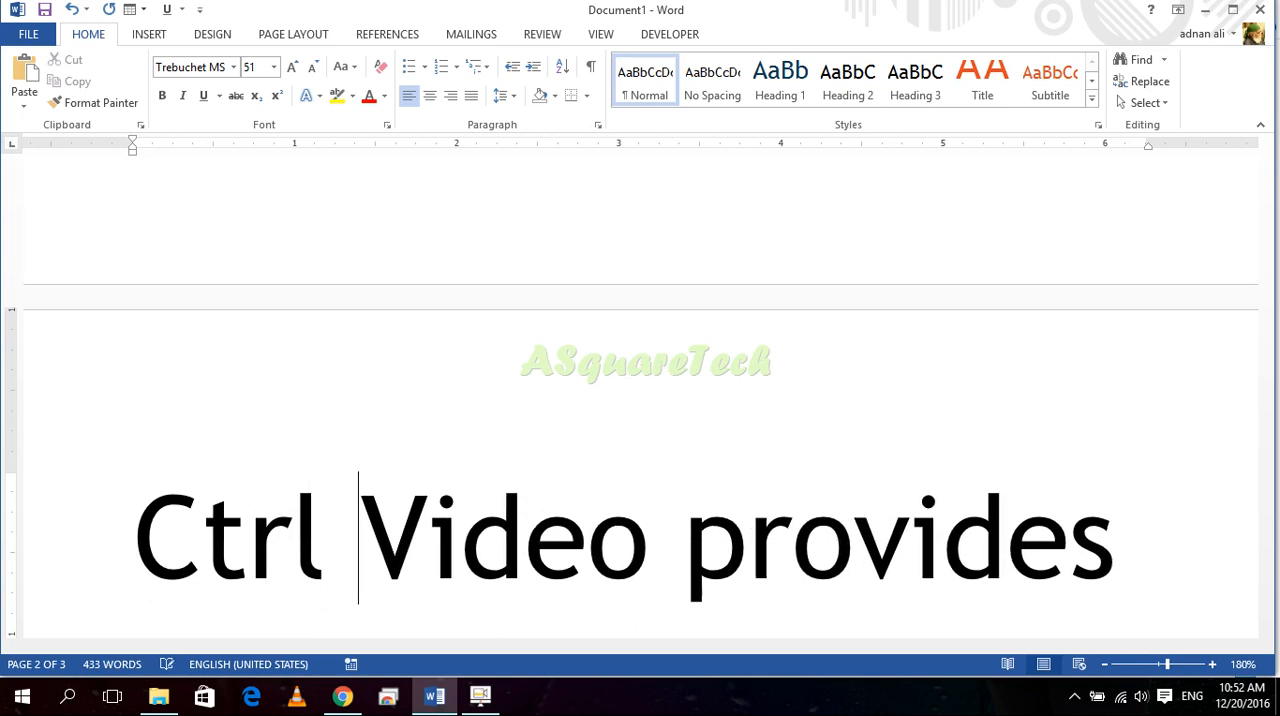
type(" + {}")
key("Return")
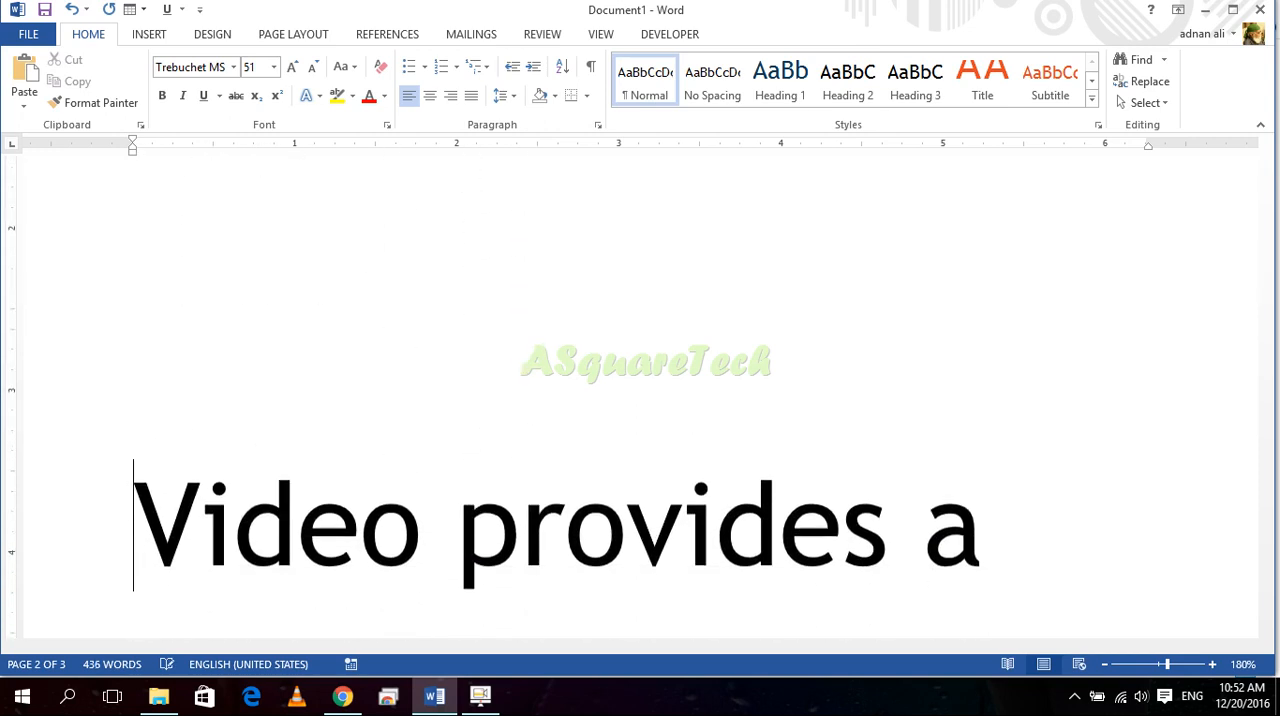
key("Up")
key("Up")
key("Up")
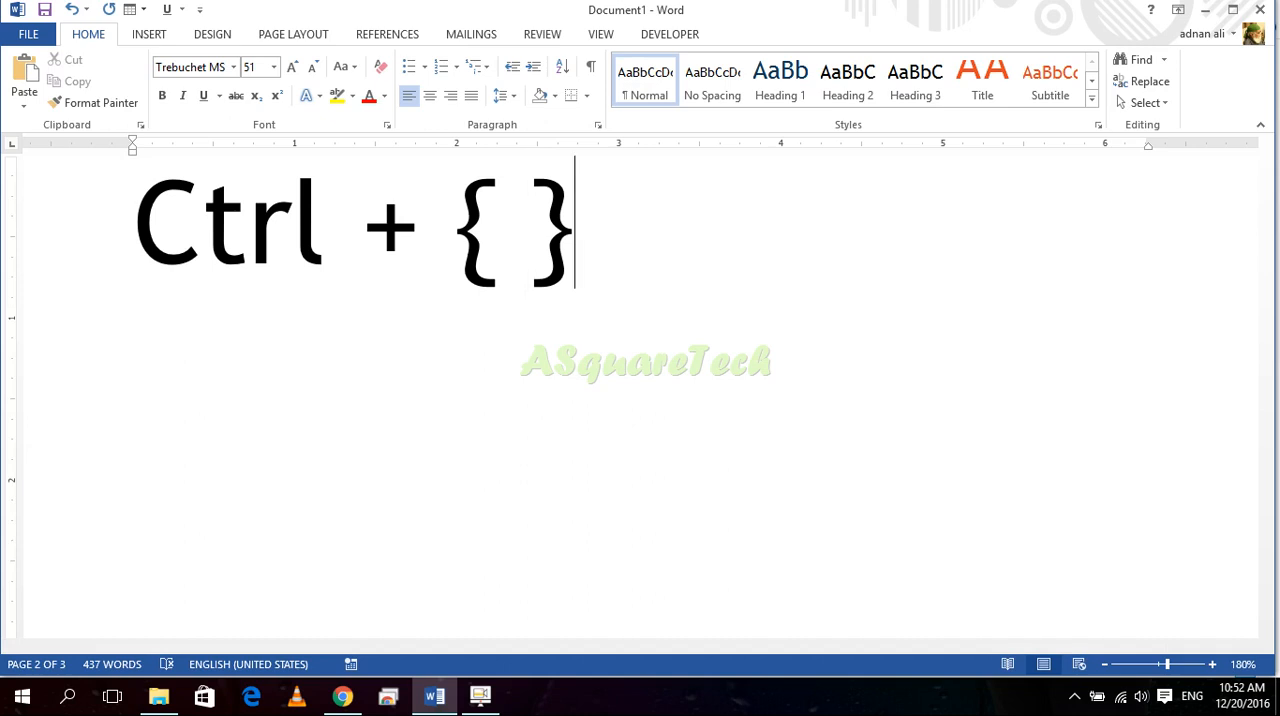
key("BackSpace")
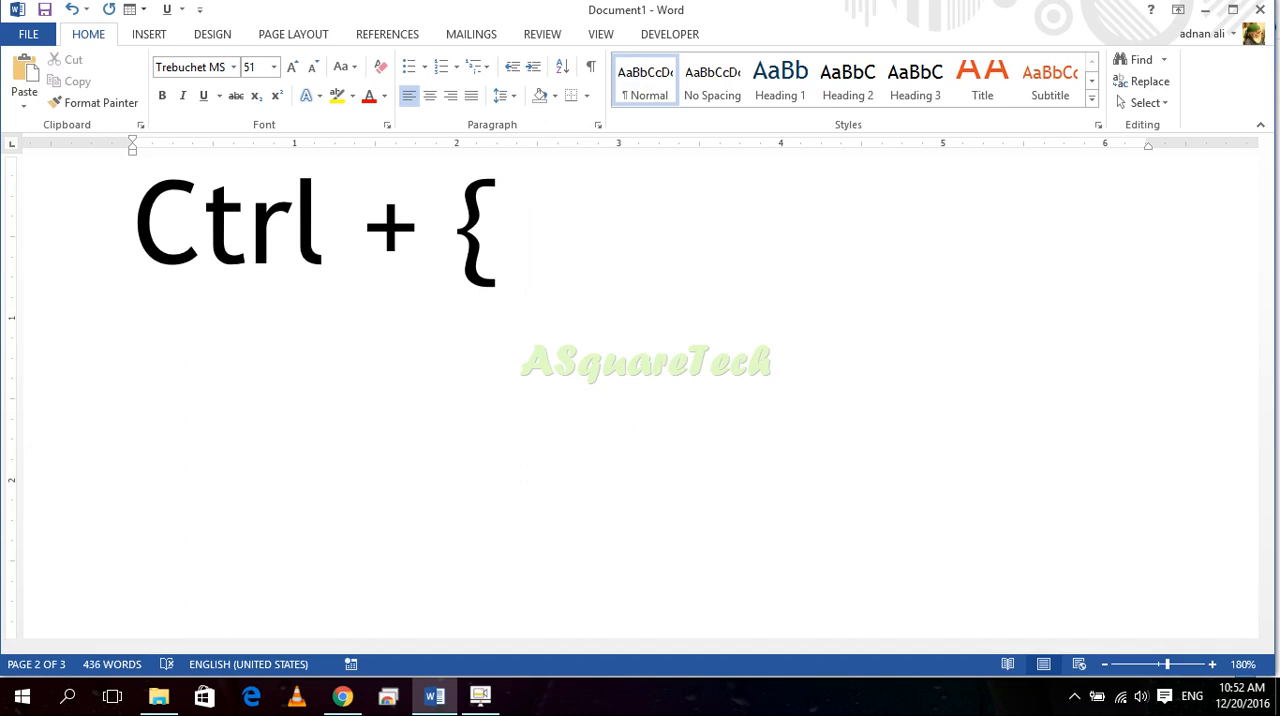
key("BackSpace")
key("BackSpace")
type("}")
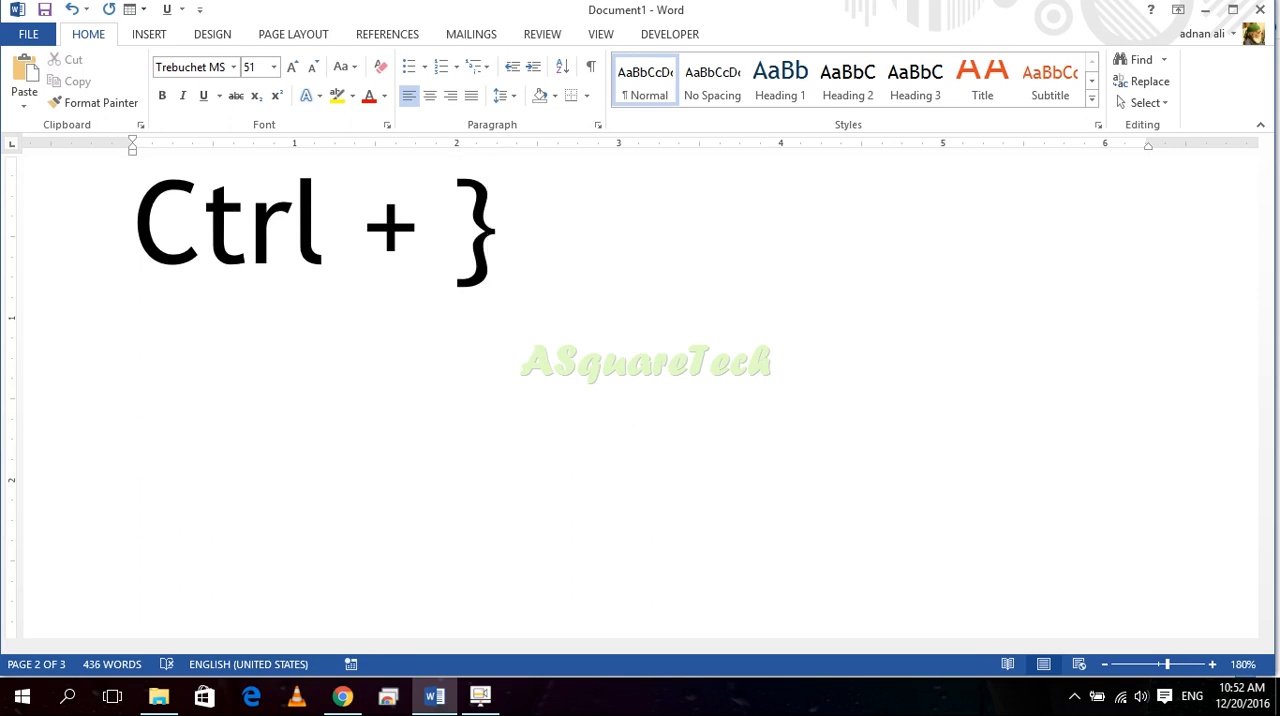
key("BackSpace")
key("BackSpace")
key("BackSpace")
key("BackSpace")
key("BackSpace")
key("BackSpace")
key("BackSpace")
key("BackSpace")
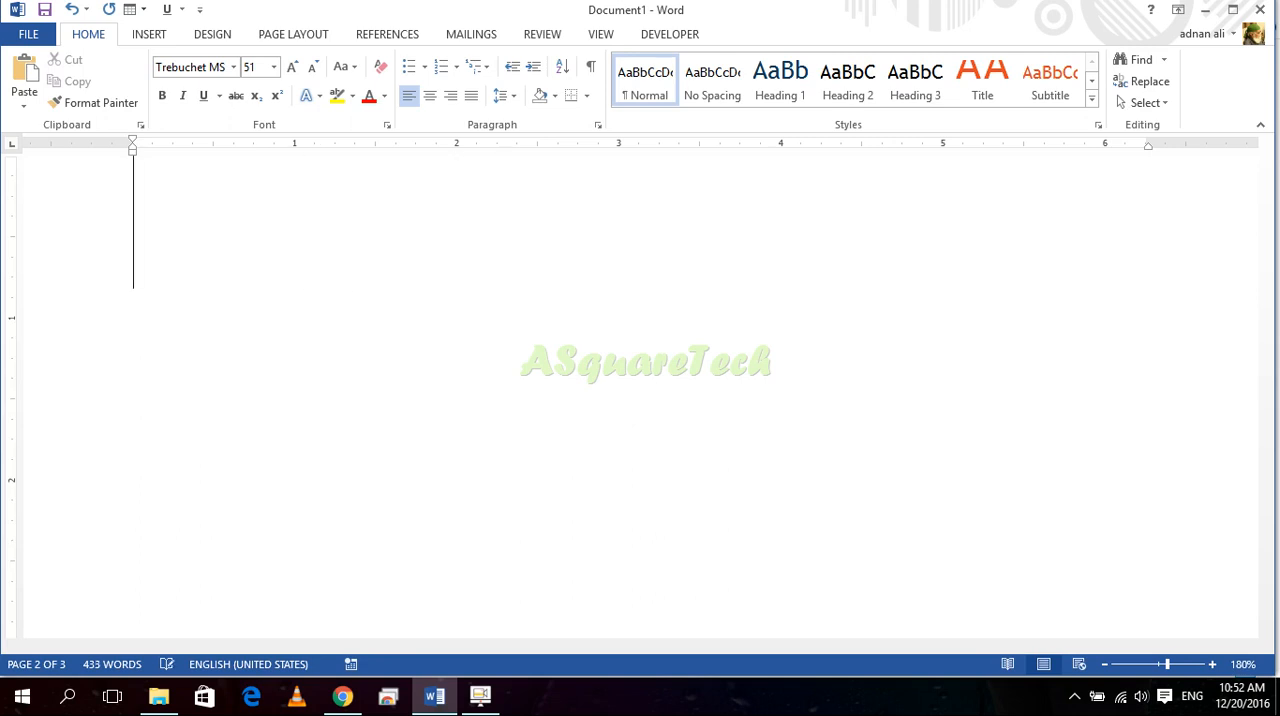
scroll(87, 322, "down", 16)
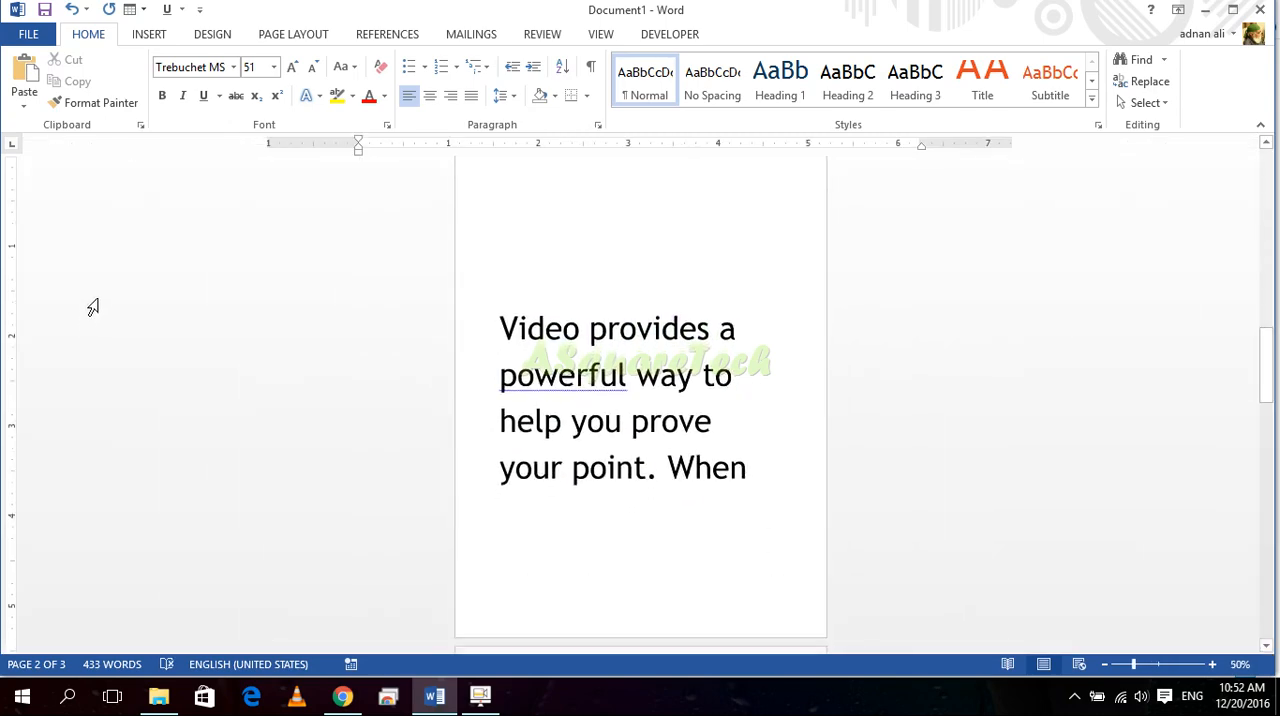
scroll(95, 302, "up", 3)
scroll(95, 302, "down", 1)
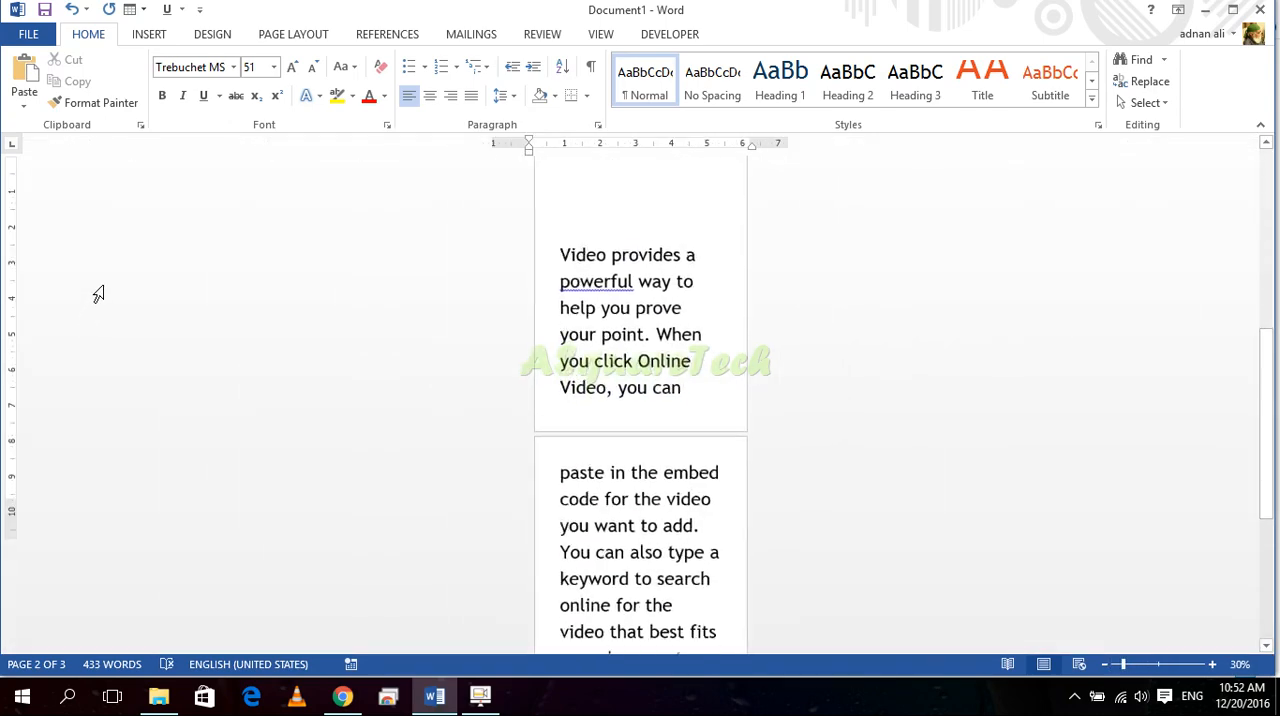
mouse_move(1121, 665)
left_mouse_down()
mouse_move(1157, 667)
mouse_move(1138, 667)
left_mouse_up()
scroll(690, 475, "down", 2)
scroll(660, 451, "up", 3)
scroll(608, 440, "up", 4)
scroll(608, 440, "up", 11)
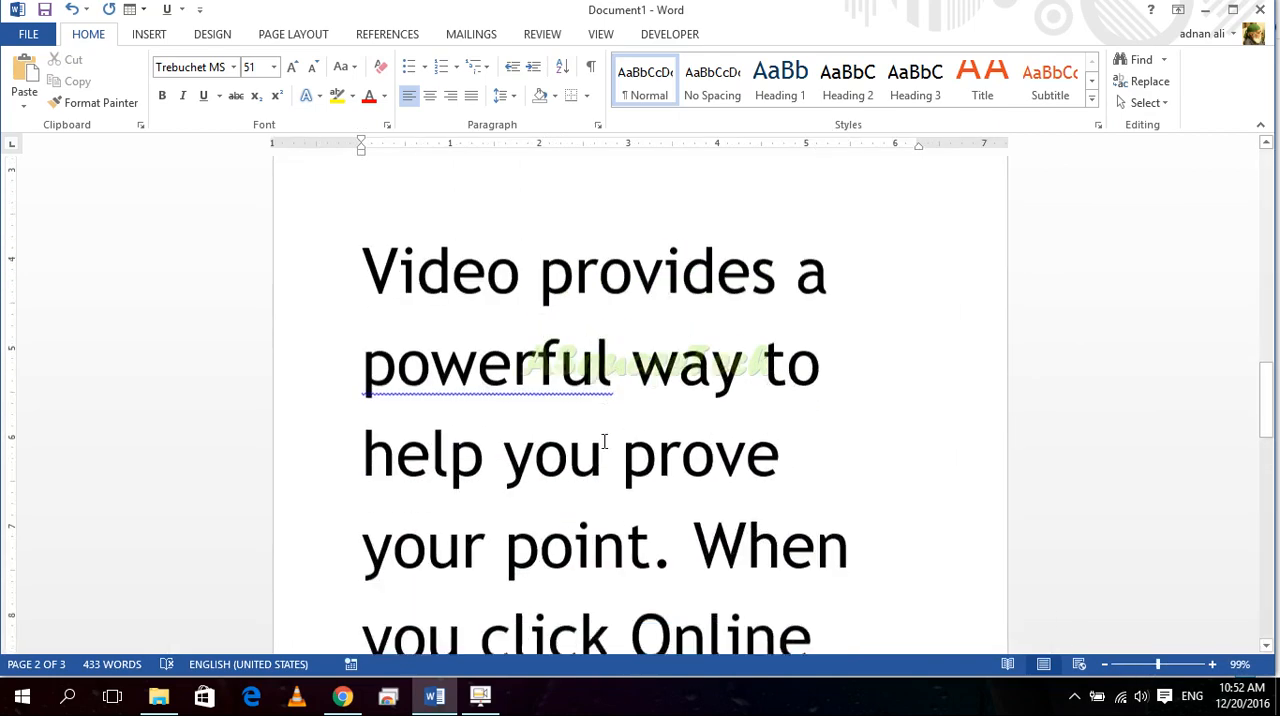
scroll(585, 440, "down", 4)
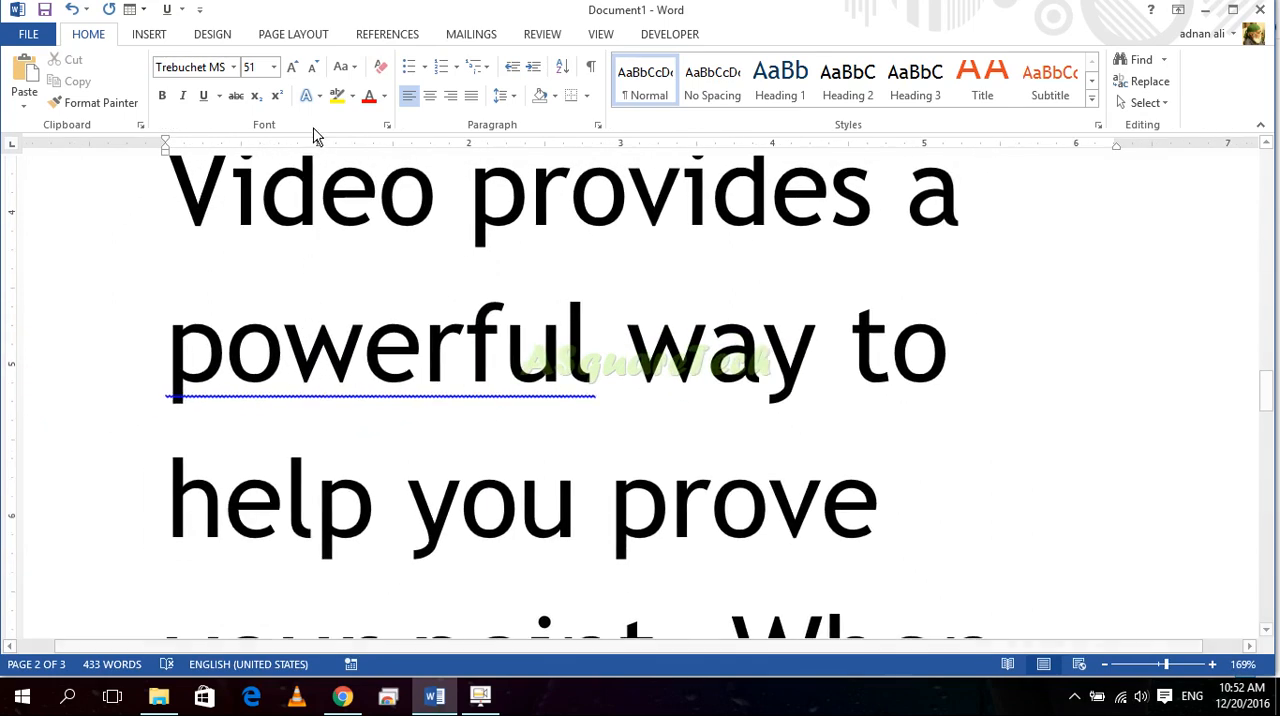
left_click_drag(186, 203, 840, 508)
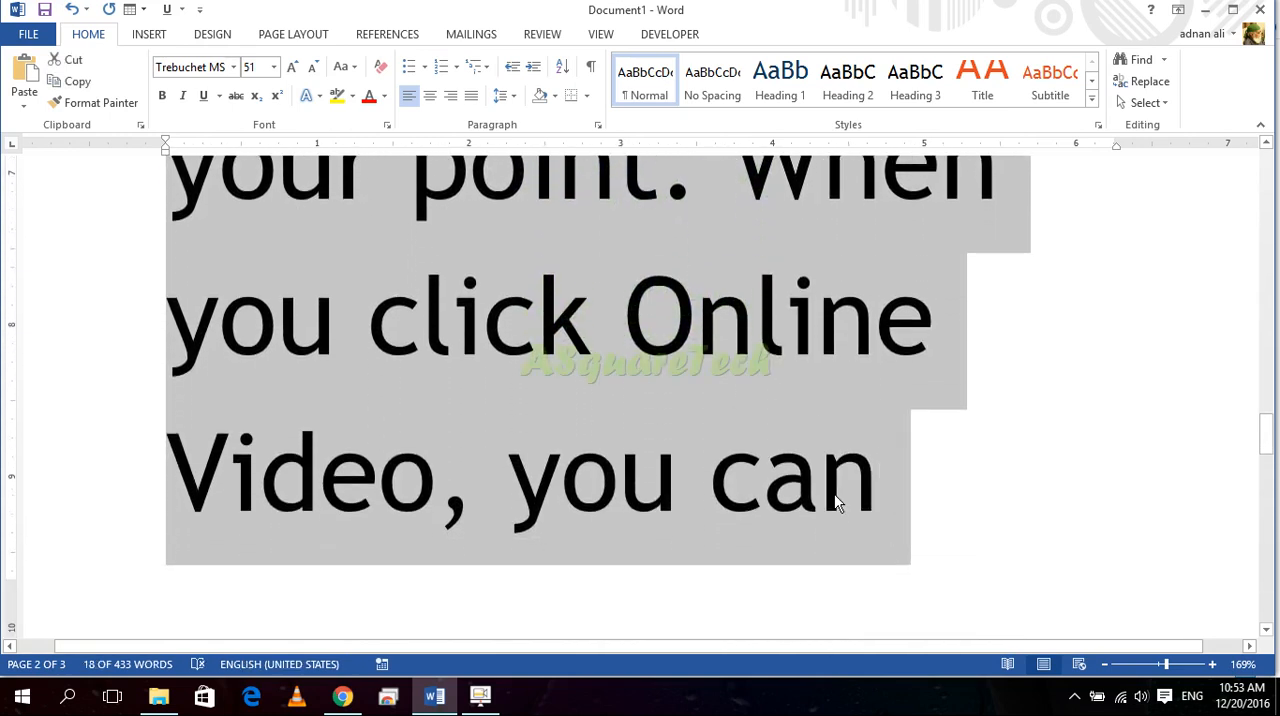
key("ctrl+shift+d")
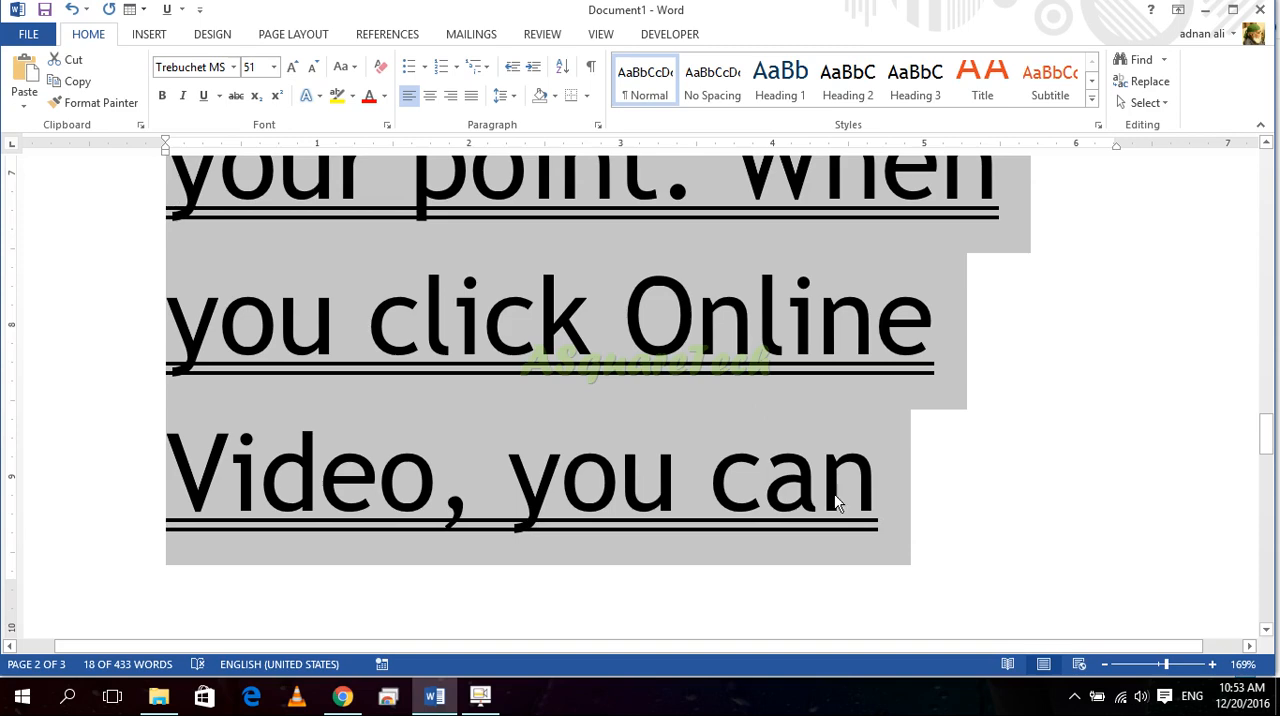
key("ctrl+d")
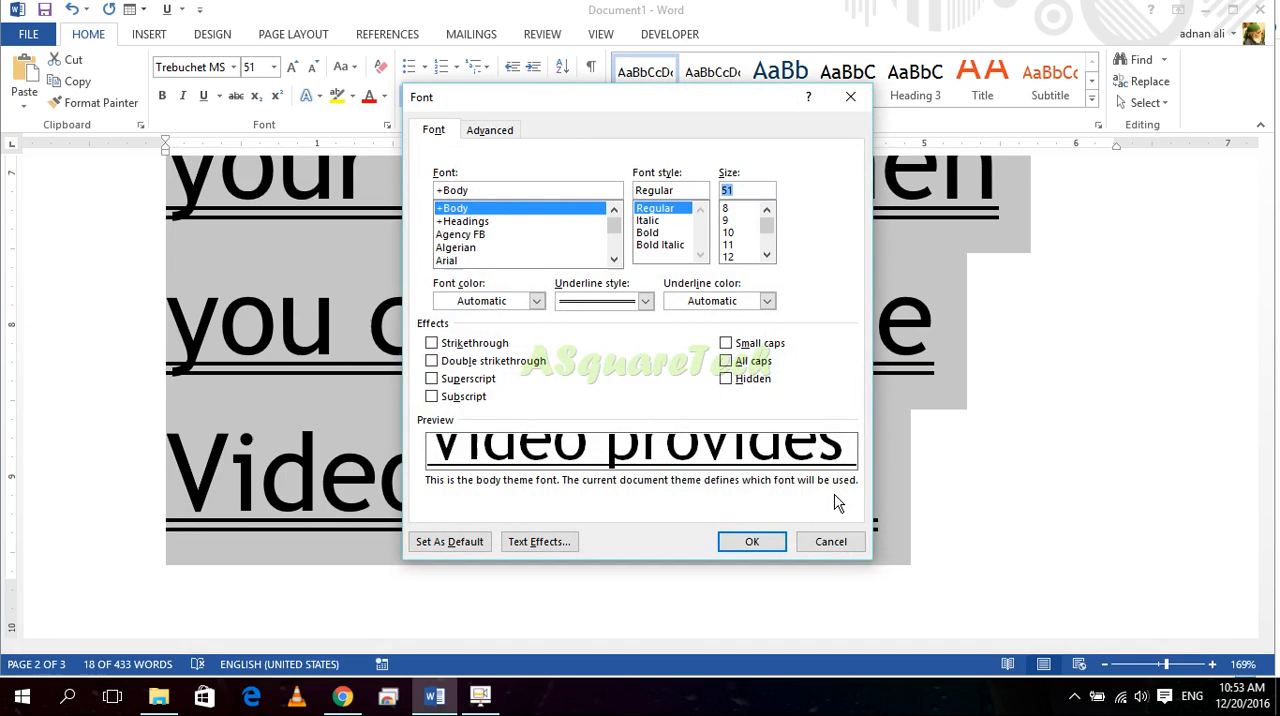
left_click_drag(729, 220, 741, 266)
left_click(766, 257)
left_click(766, 257)
left_click(766, 257)
double_click(743, 247)
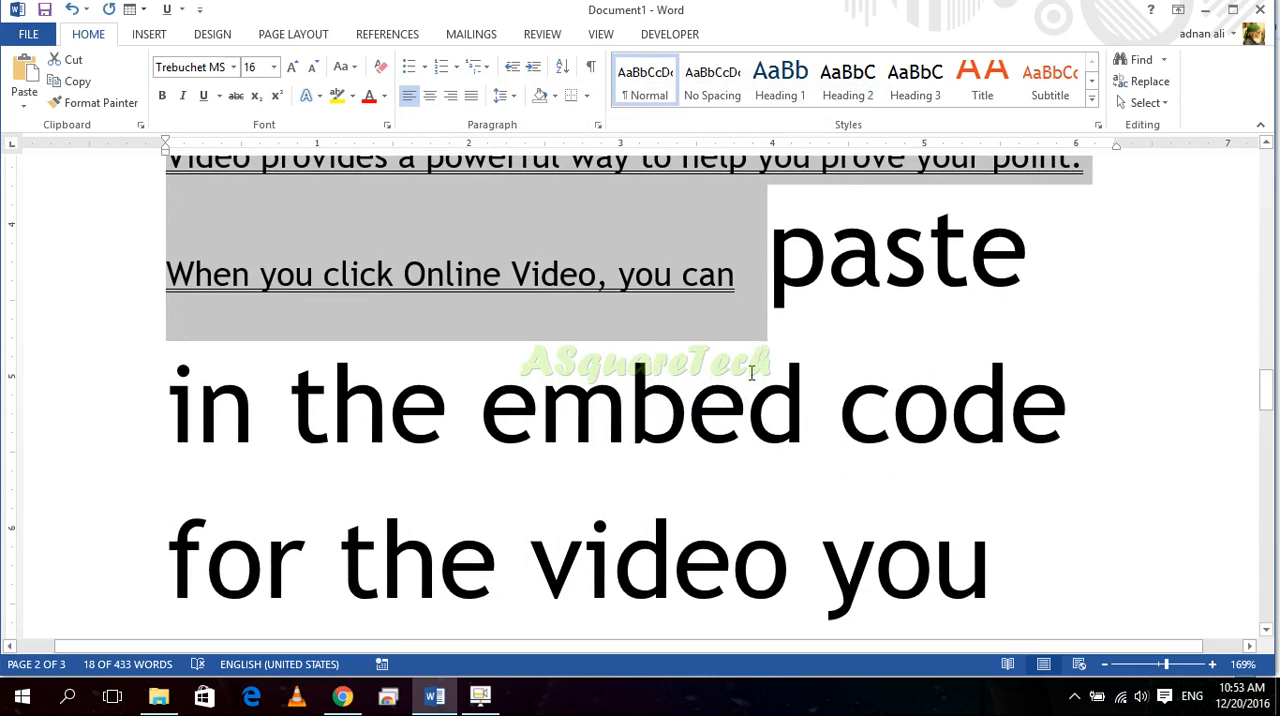
left_click(752, 373)
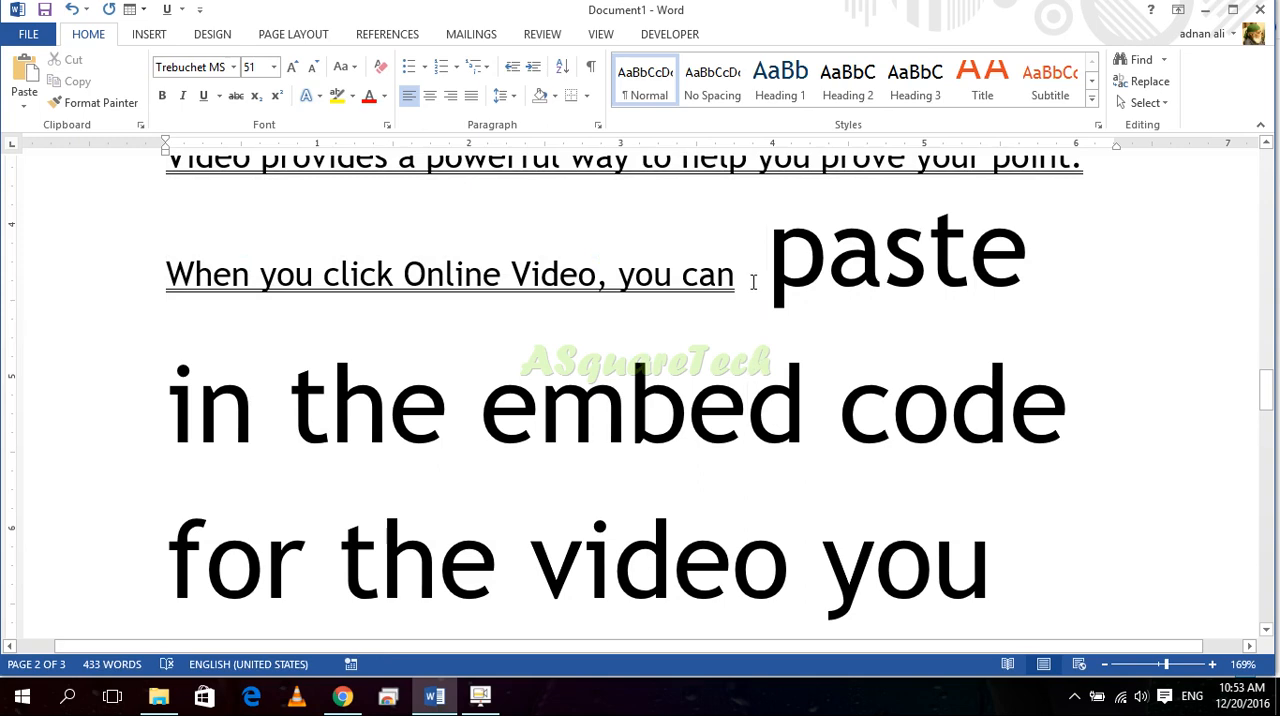
key("ctrl+z")
scroll(737, 420, "down", 12)
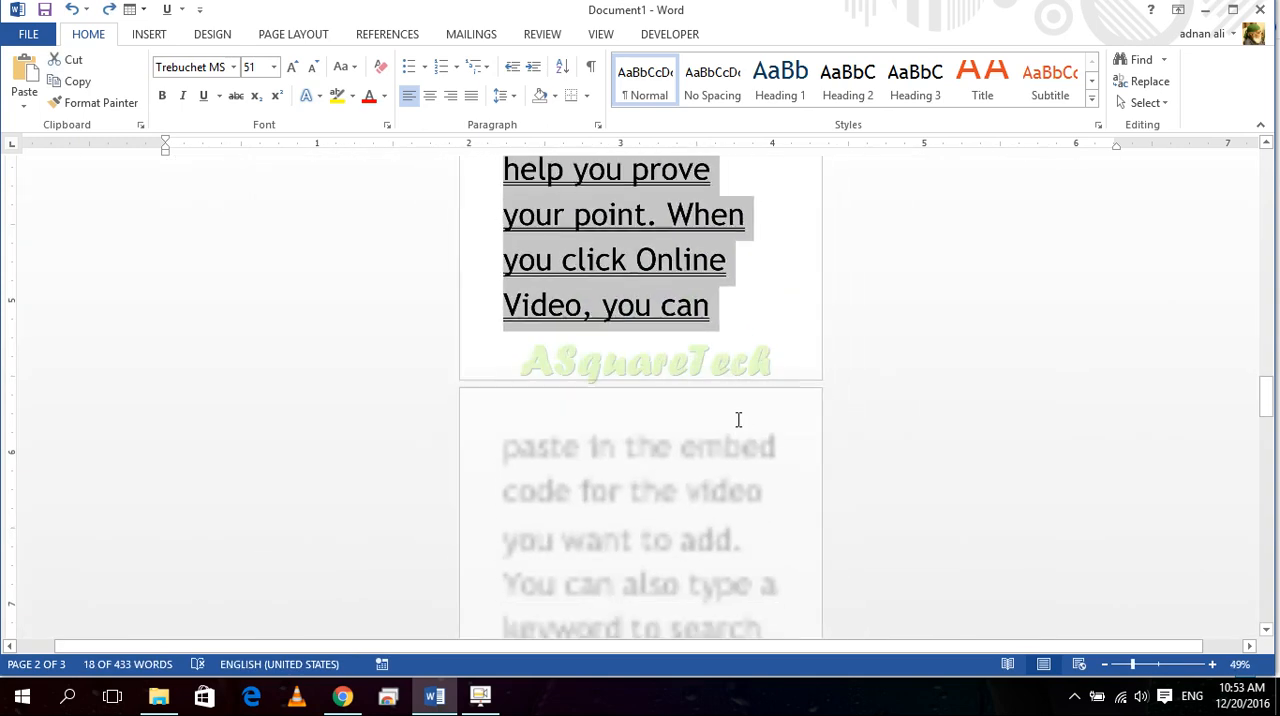
scroll(737, 423, "down", 4)
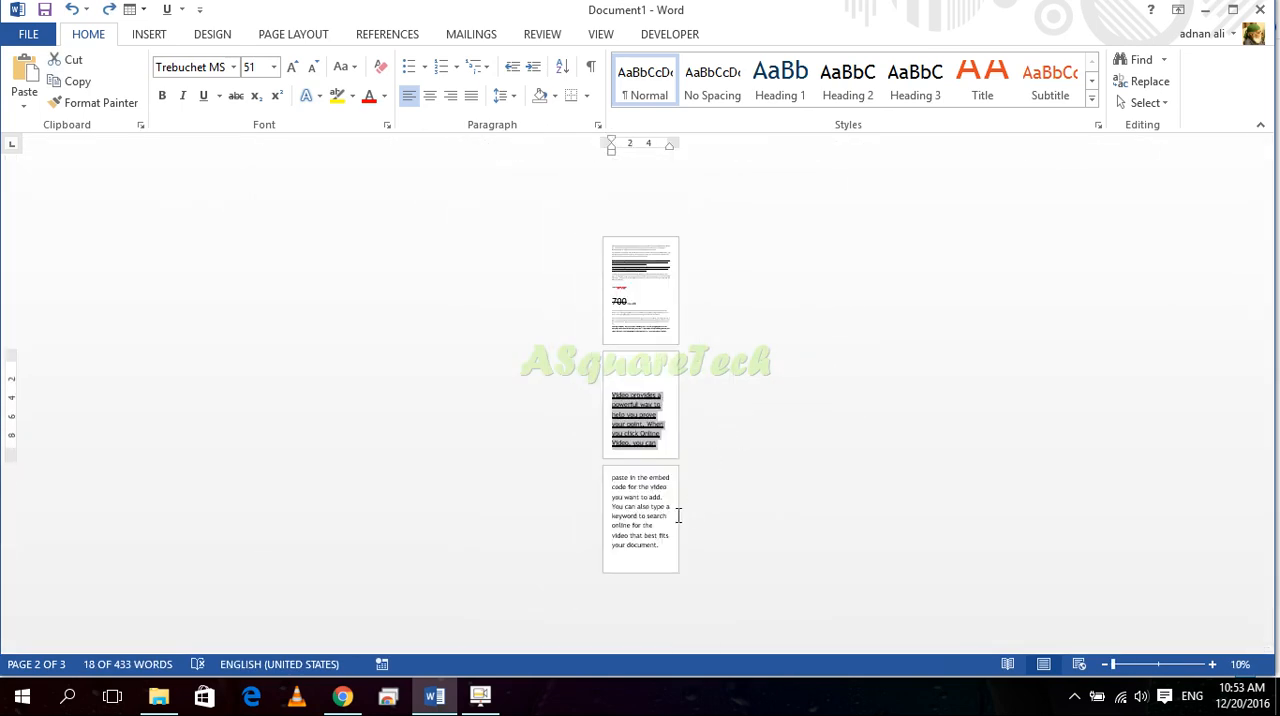
Step: Reduce the font size of the "Video provides" paragraph on the last page to 14
left_click_drag(664, 546, 612, 401)
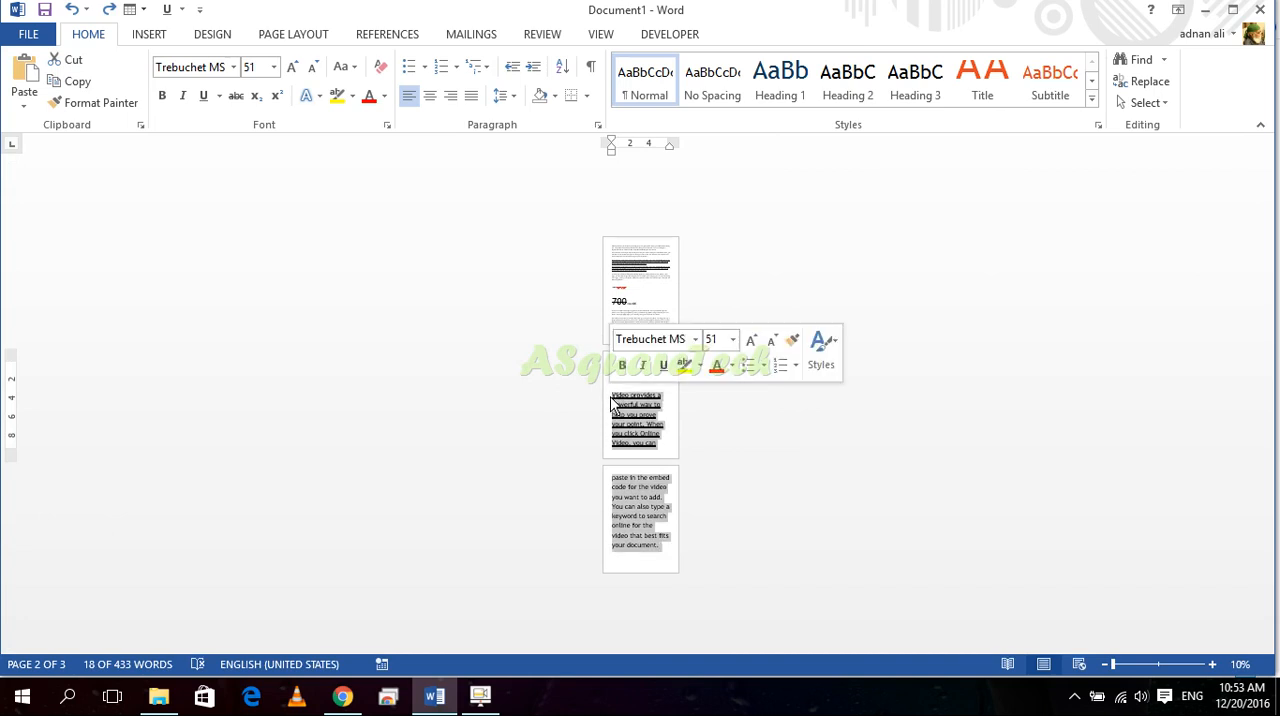
scroll(615, 414, "up", 5)
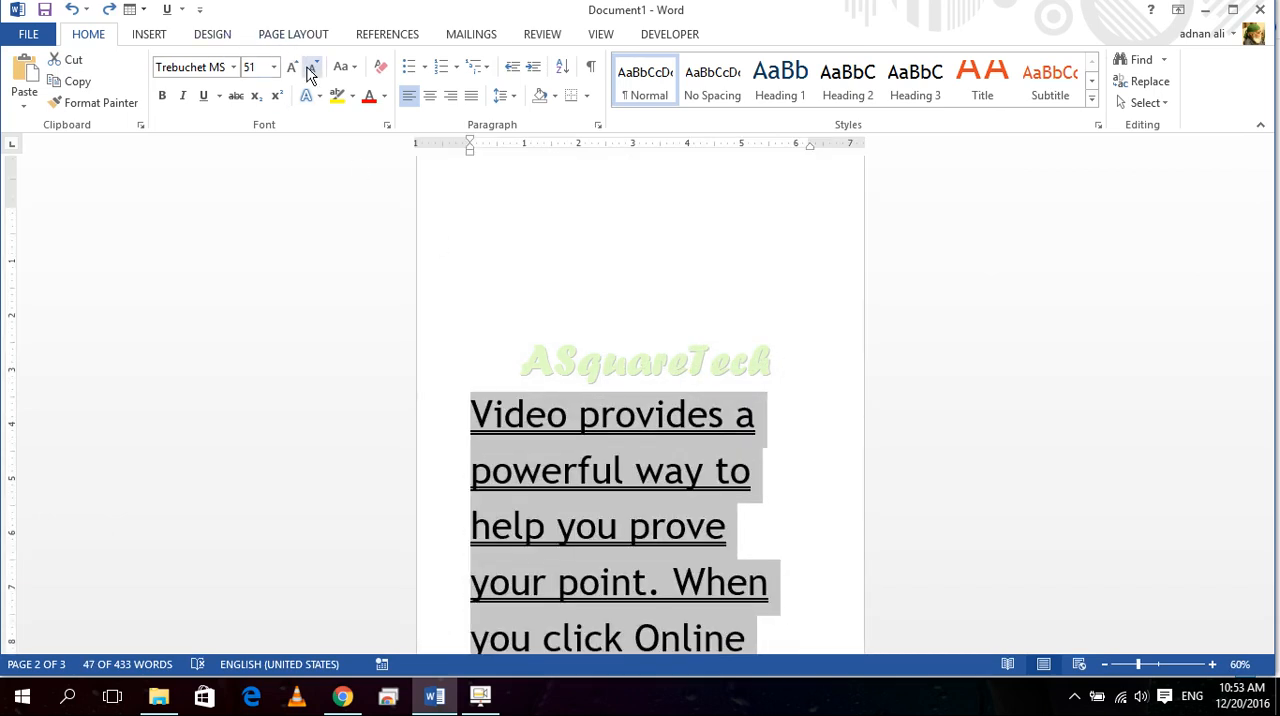
left_click(316, 68)
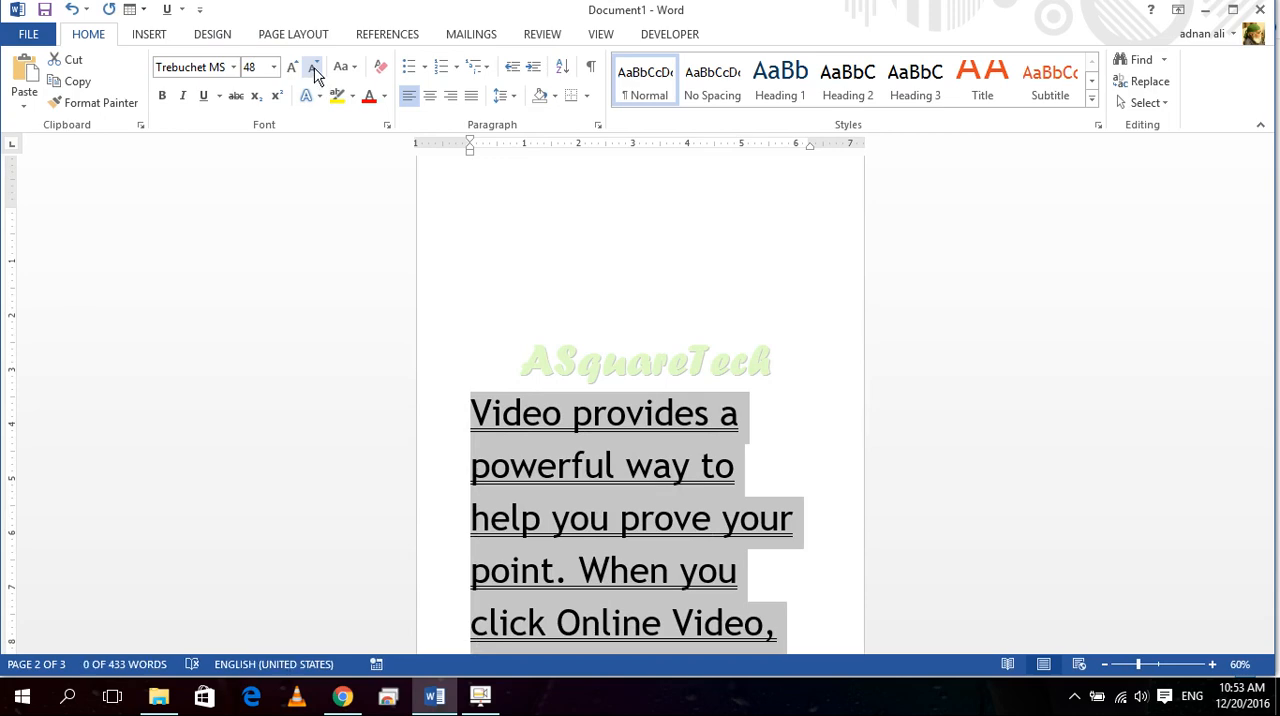
left_click(275, 67)
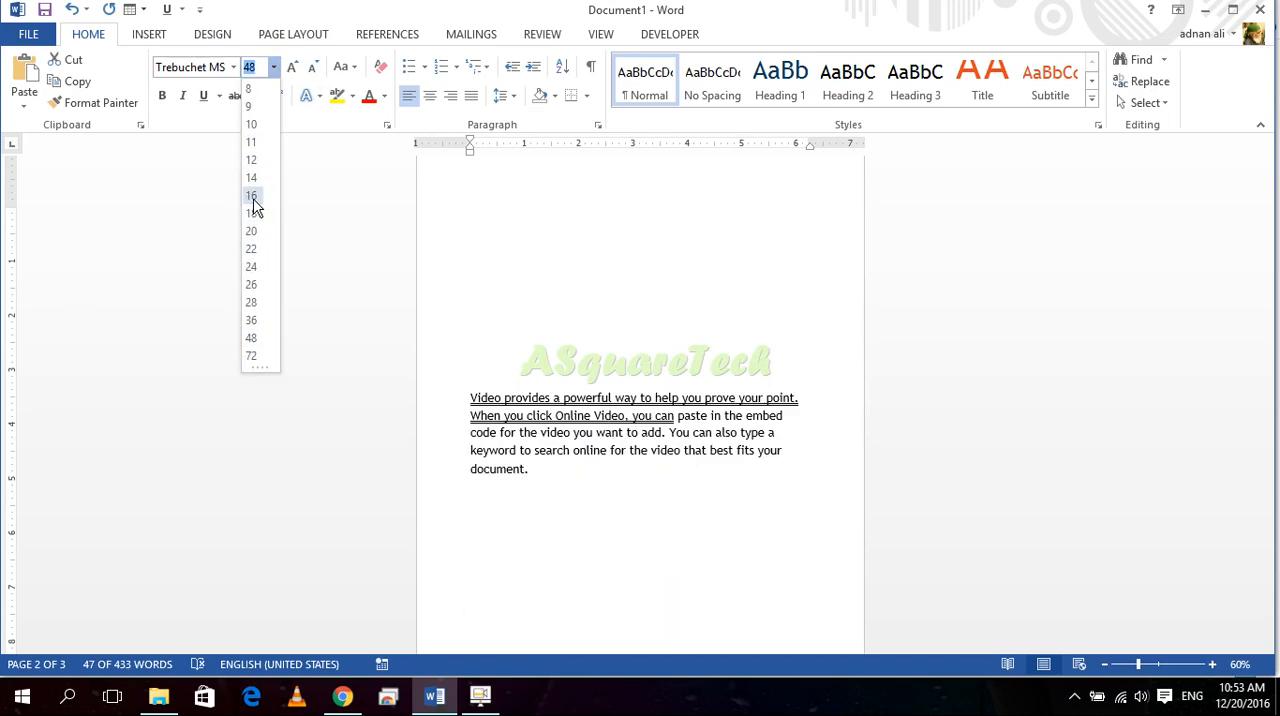
left_click(258, 188)
scroll(634, 495, "down", 3)
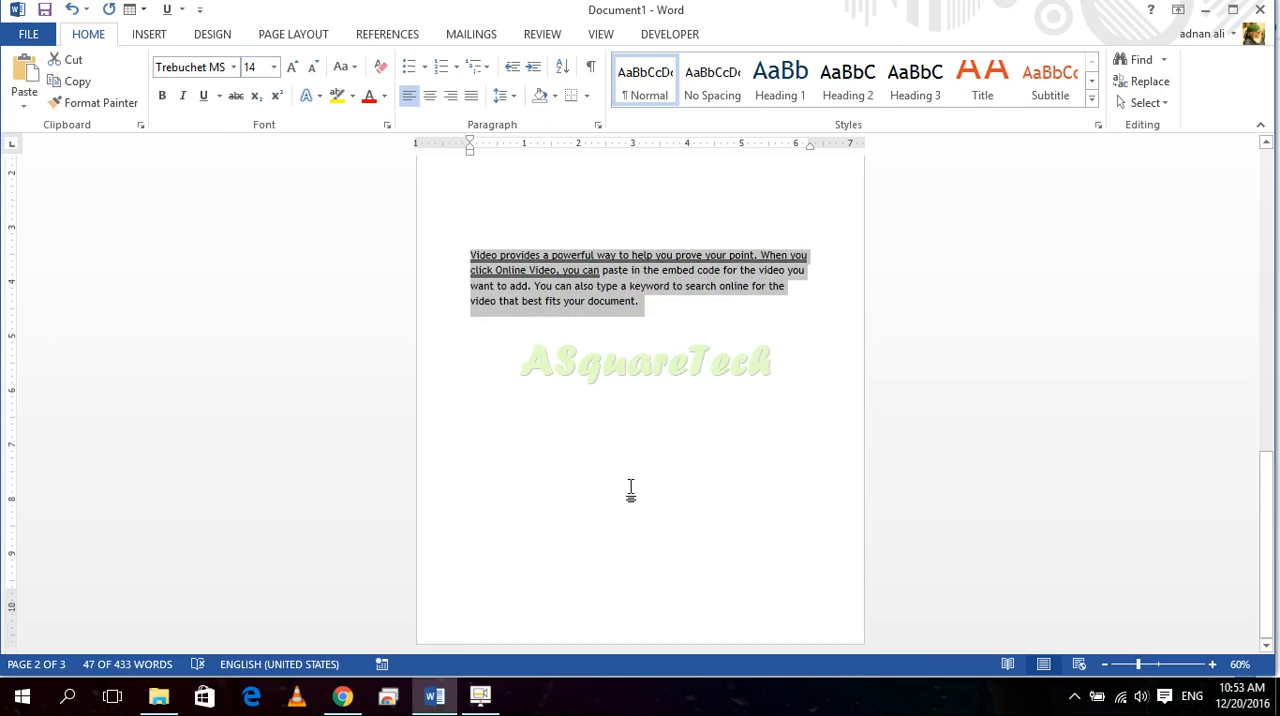
Step: Examine the resized "Video provides" paragraph on the last page and the text above it
left_click(698, 451)
scroll(686, 446, "up", 12)
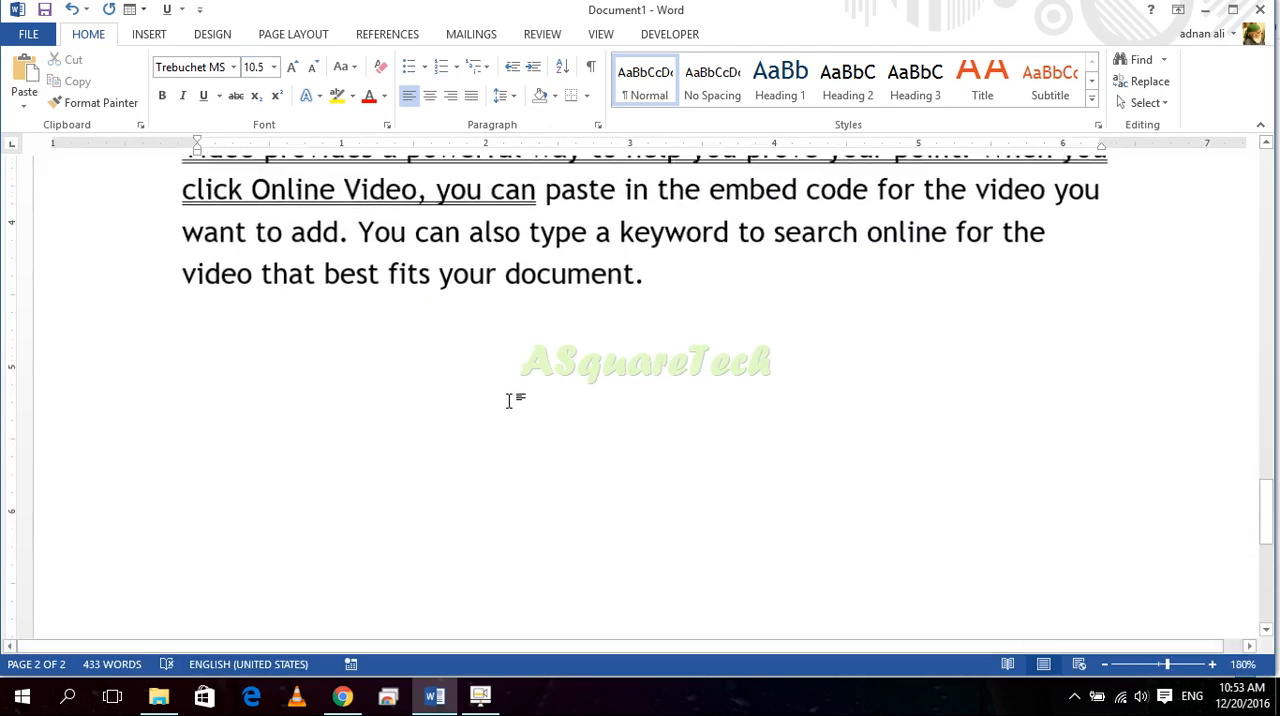
scroll(508, 400, "up", 10)
scroll(511, 413, "down", 20)
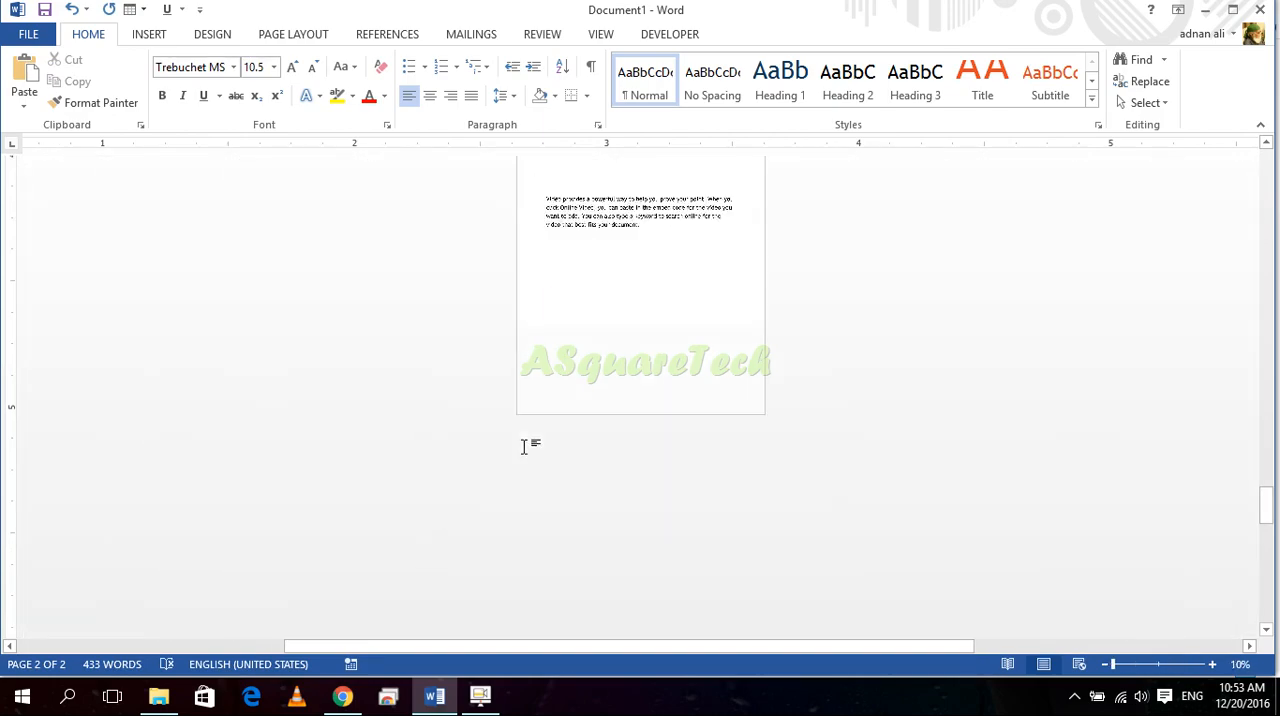
scroll(523, 447, "down", 2)
scroll(523, 447, "up", 10)
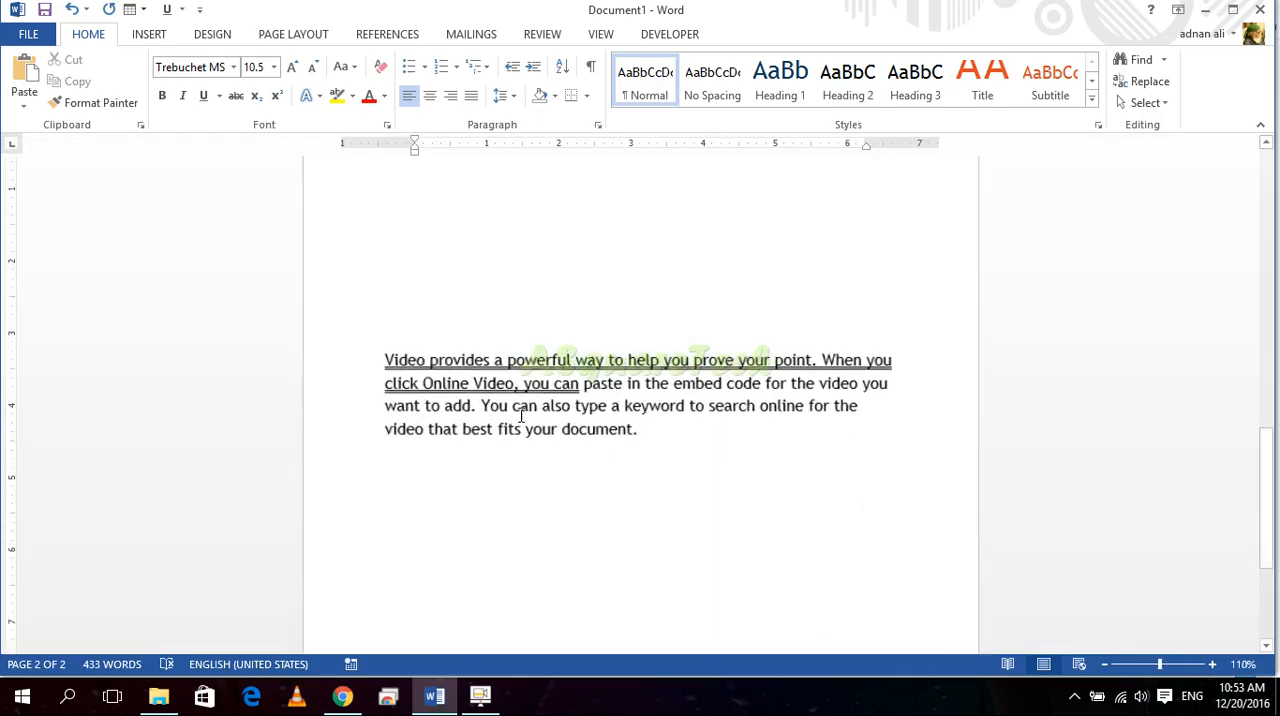
scroll(521, 415, "up", 12)
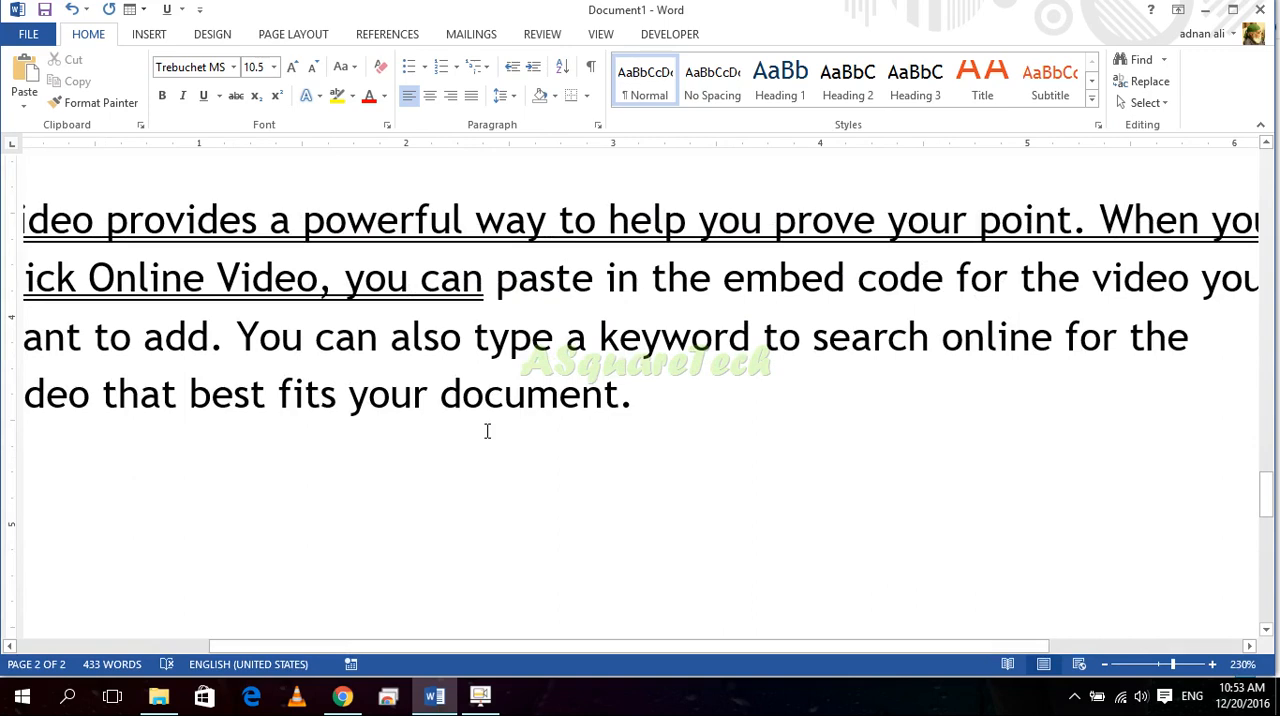
left_click(1202, 666)
left_click(1168, 666)
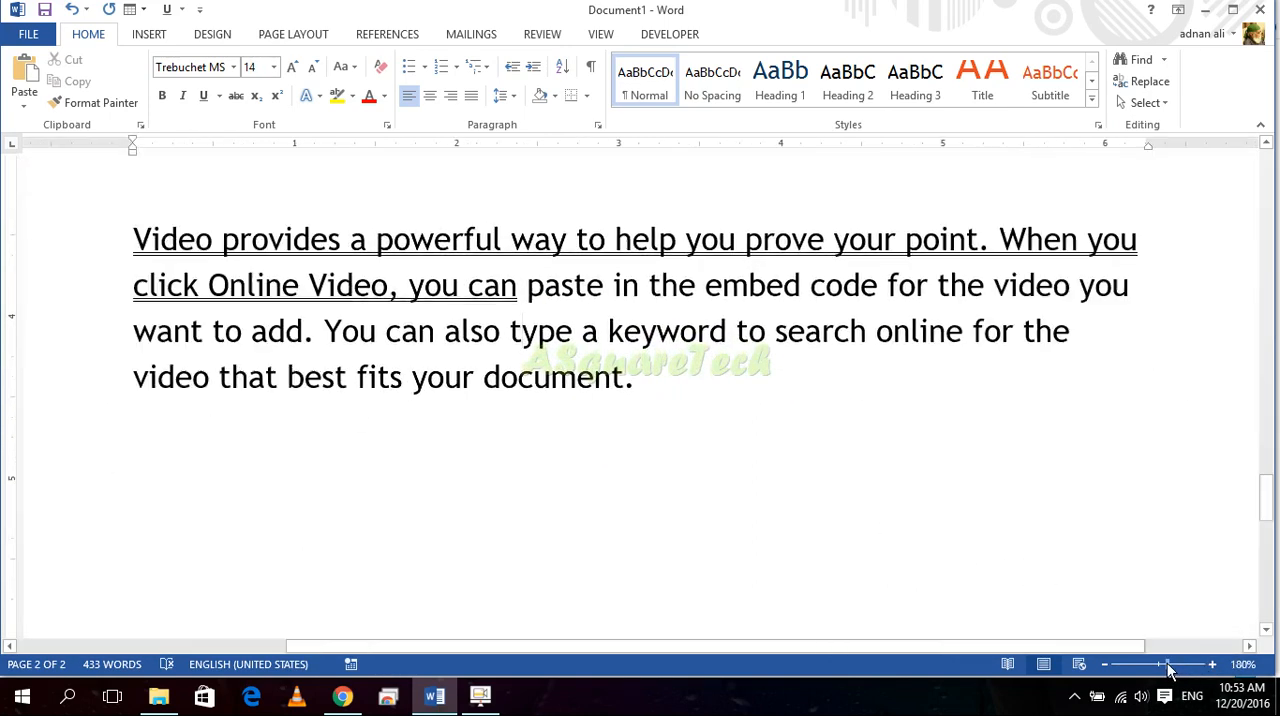
scroll(923, 572, "up", 7)
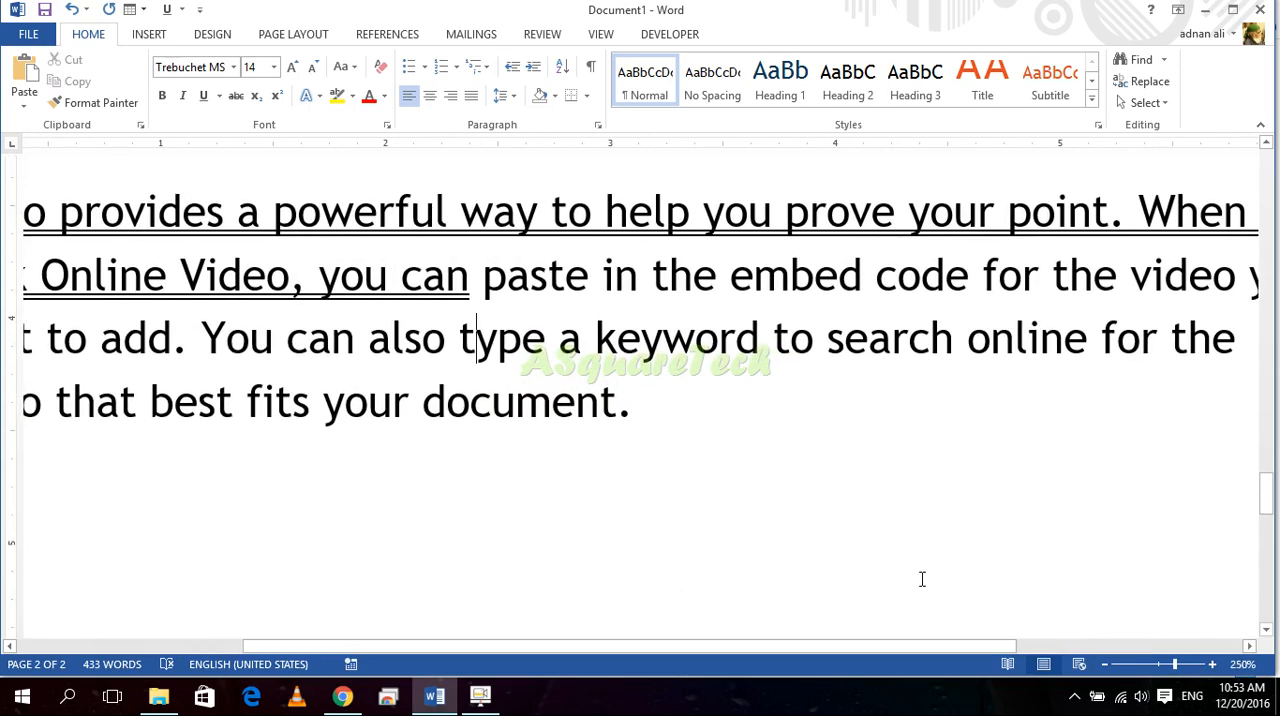
scroll(922, 579, "up", 3)
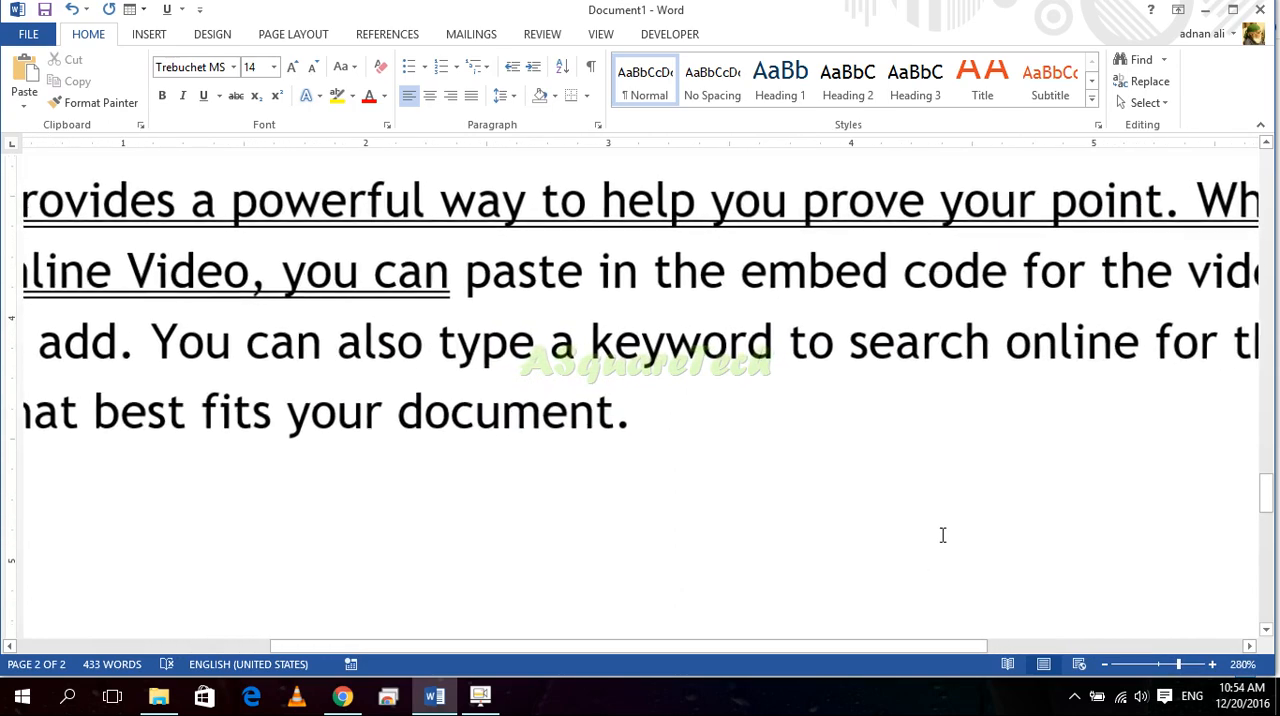
scroll(942, 535, "down", 5)
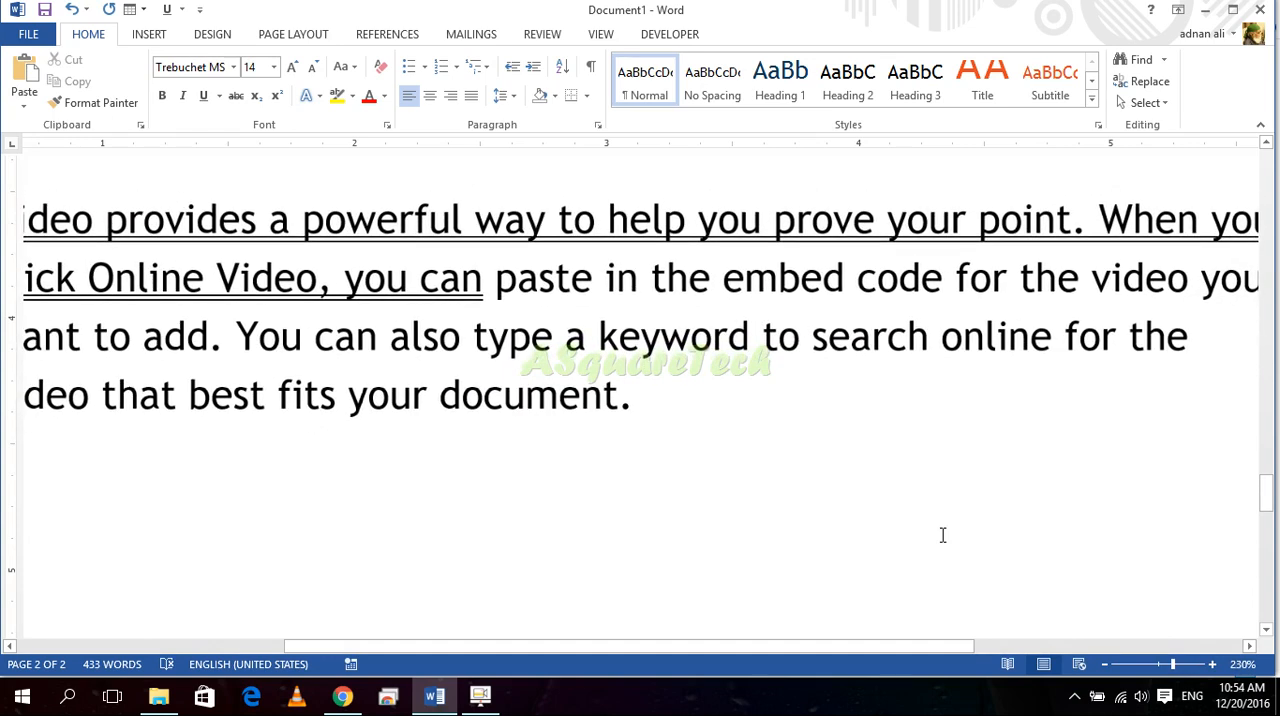
right_click(942, 535)
left_click(5, 177)
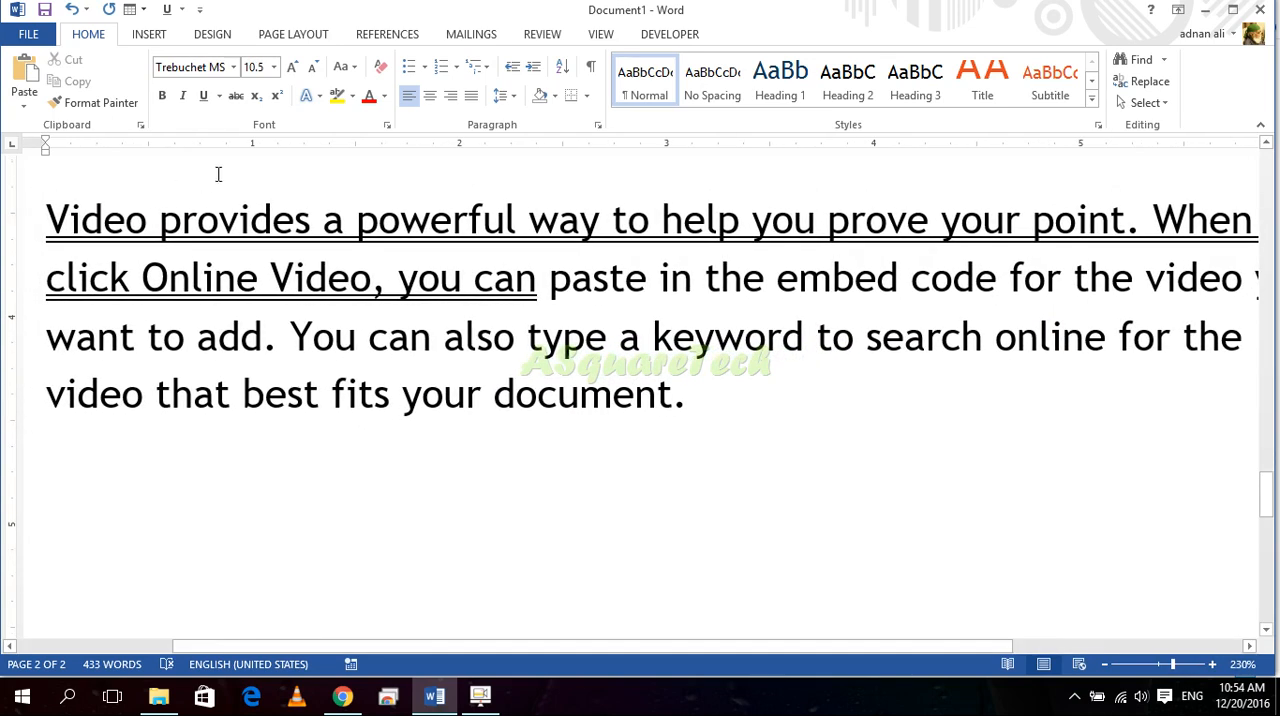
scroll(246, 230, "down", 2)
scroll(246, 230, "up", 3)
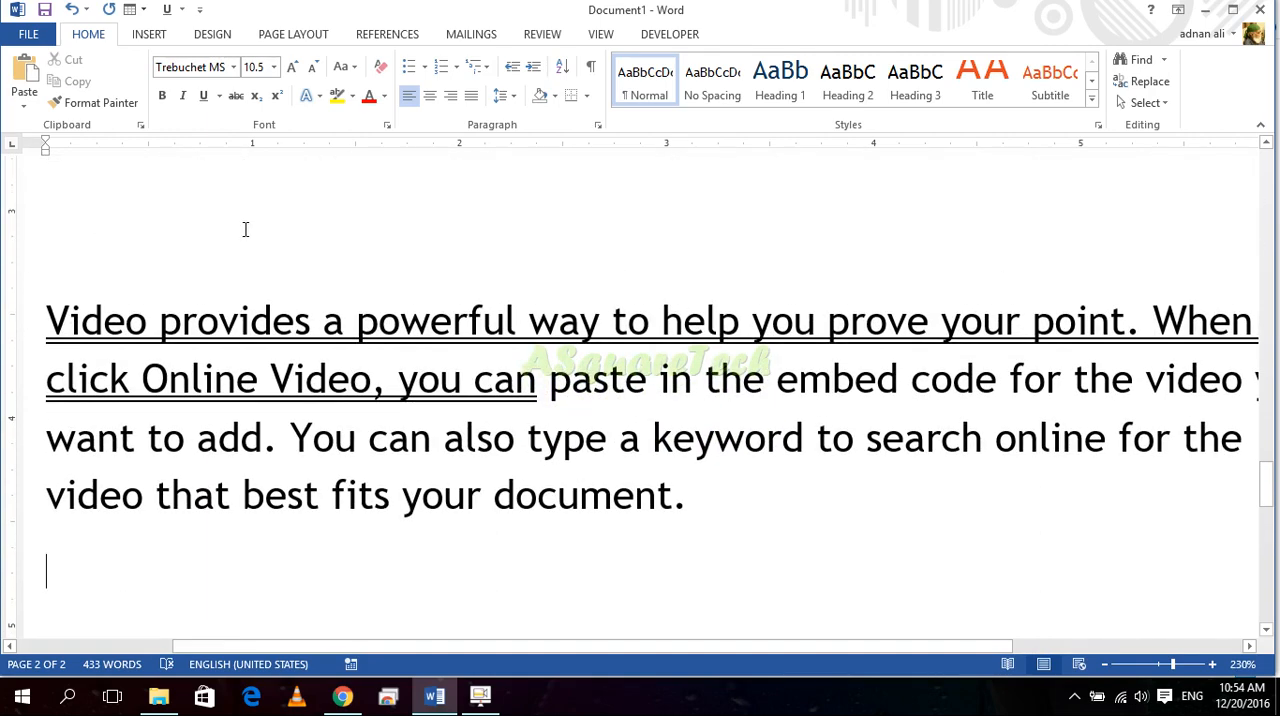
scroll(245, 229, "down", 2, "ctrl")
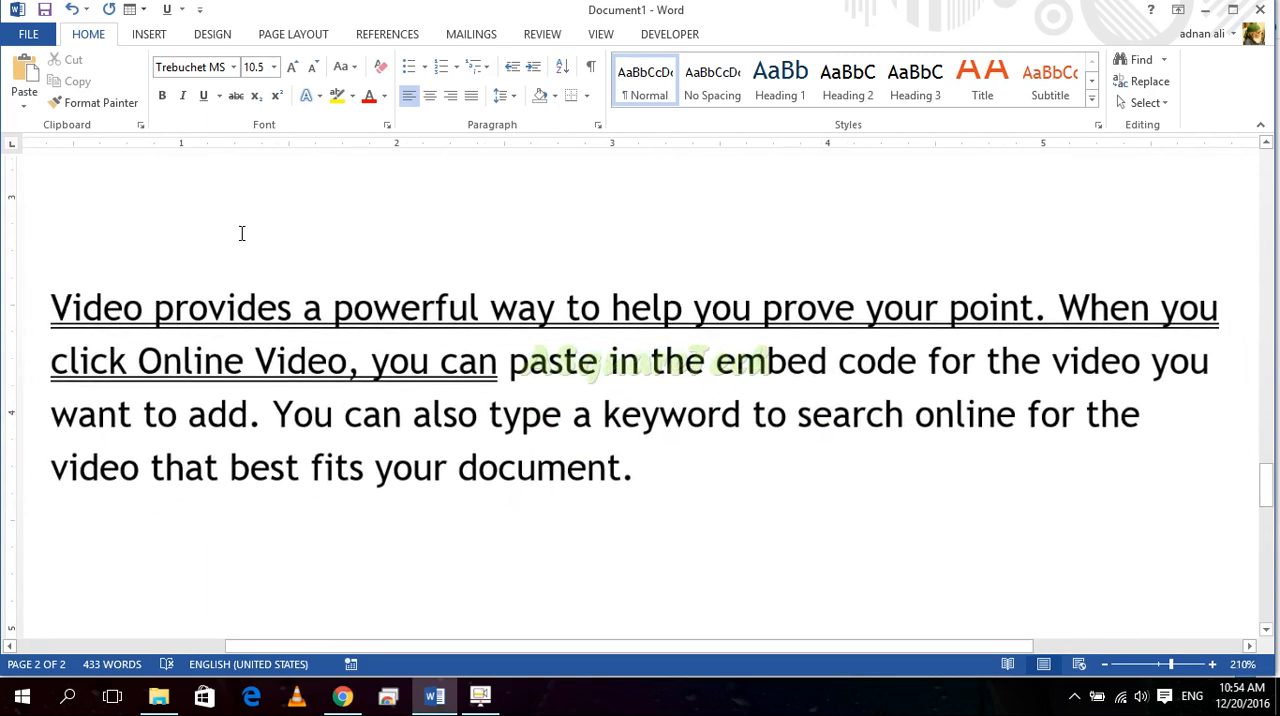
scroll(241, 233, "down", 14, "ctrl")
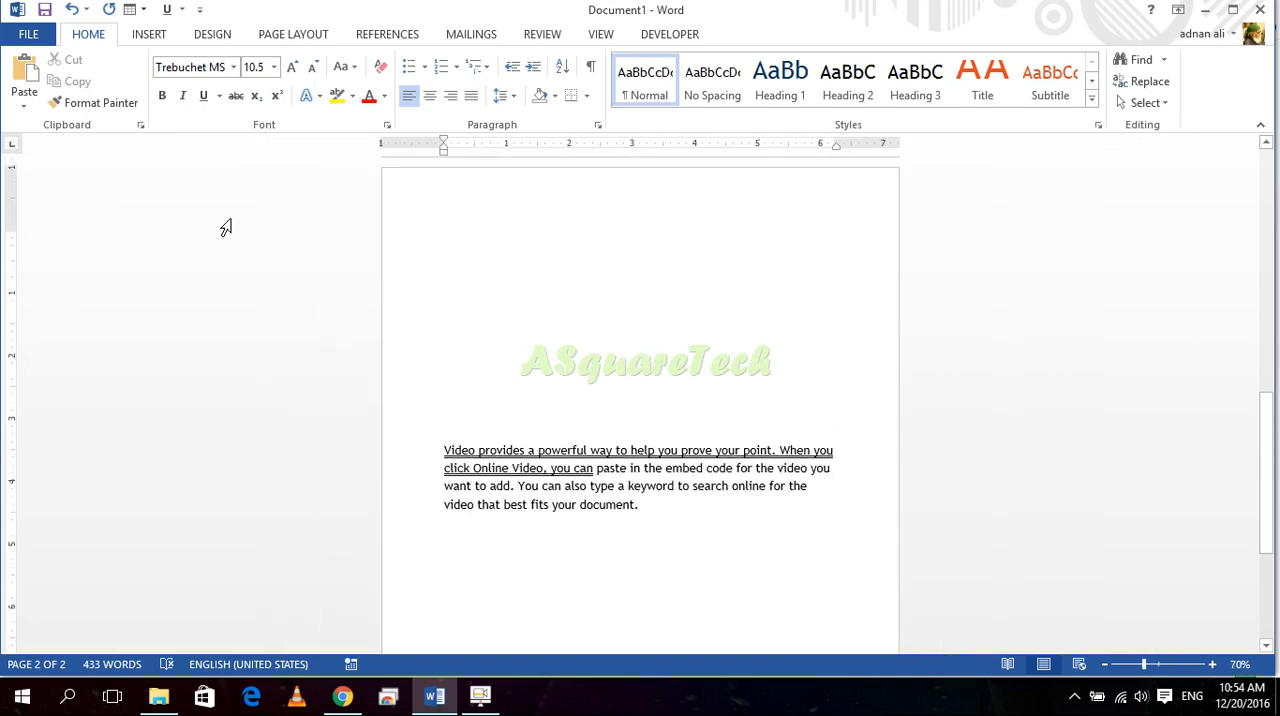
scroll(226, 228, "down", 6, "ctrl")
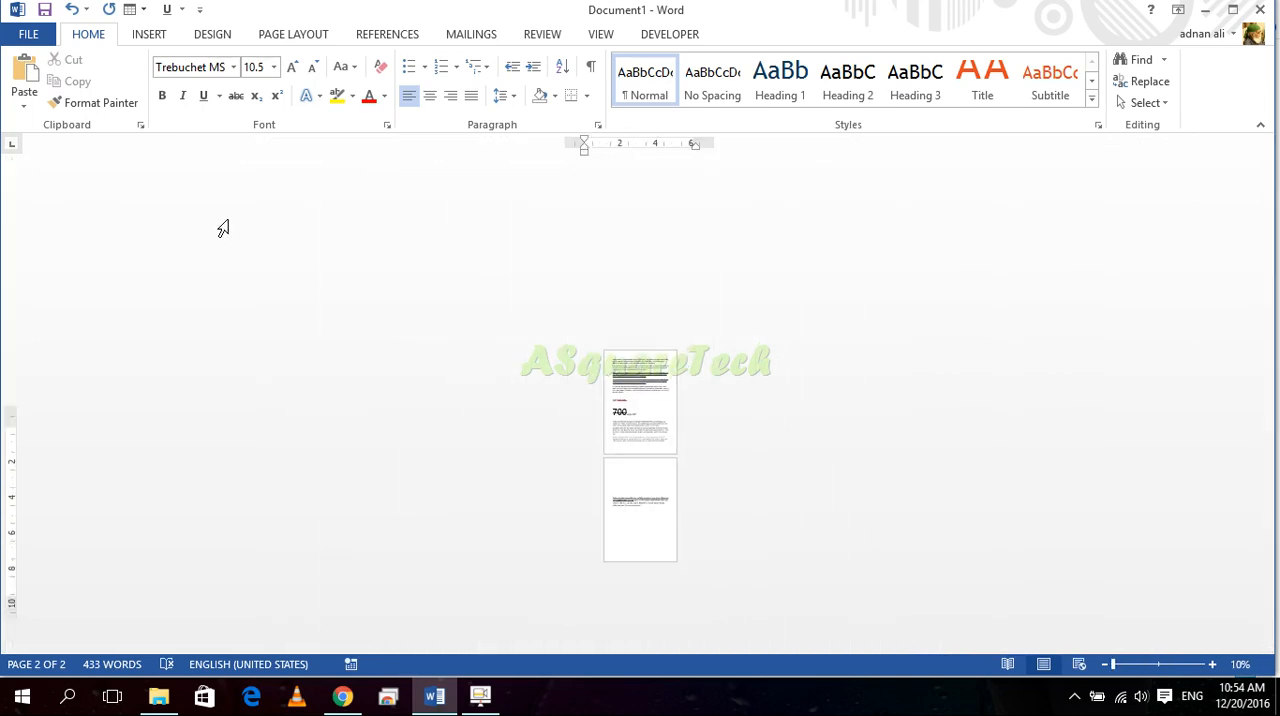
scroll(223, 229, "up", 4, "ctrl")
scroll(223, 229, "up", 3, "ctrl")
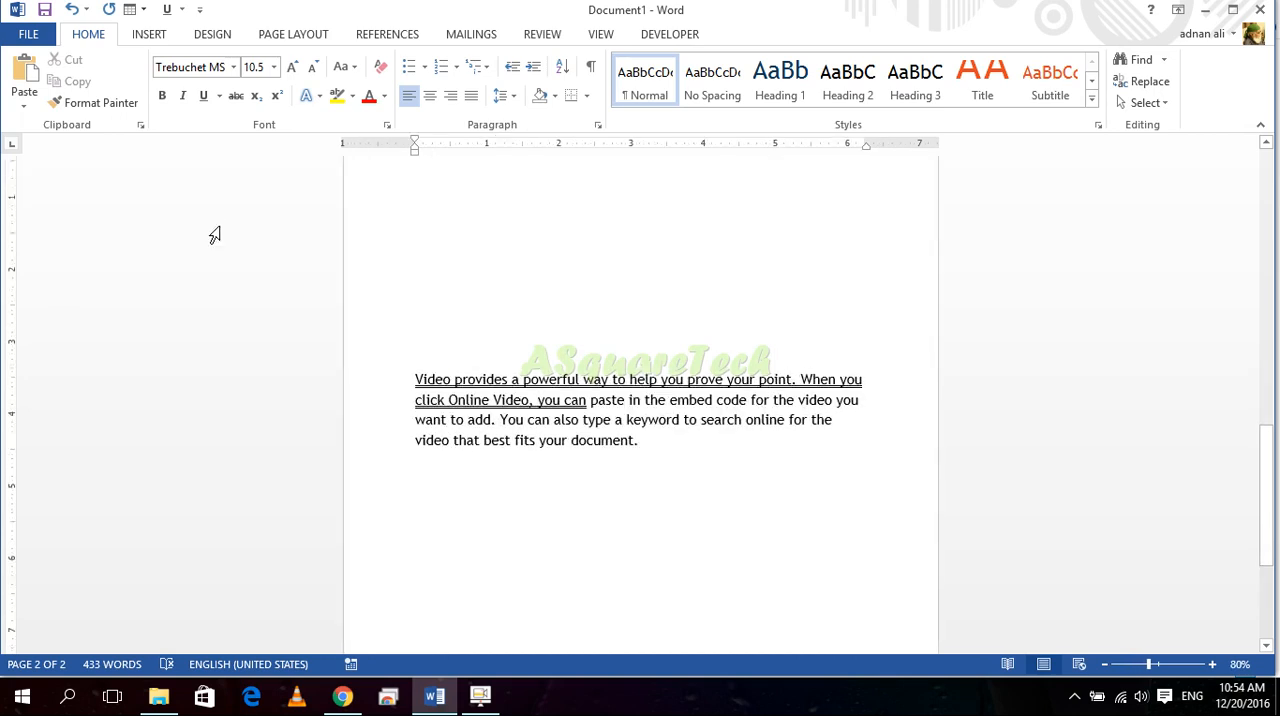
scroll(210, 231, "down", 1, "ctrl")
scroll(209, 231, "up", 4, "ctrl")
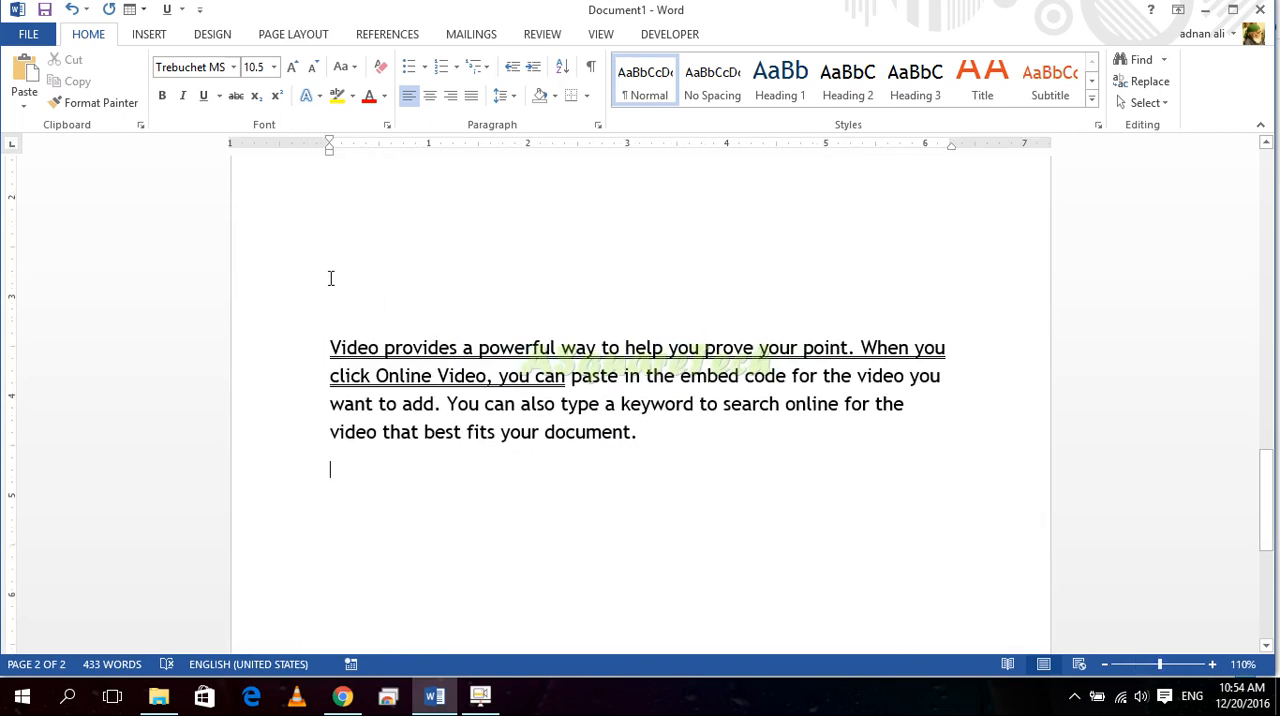
scroll(330, 278, "up", 13, "ctrl")
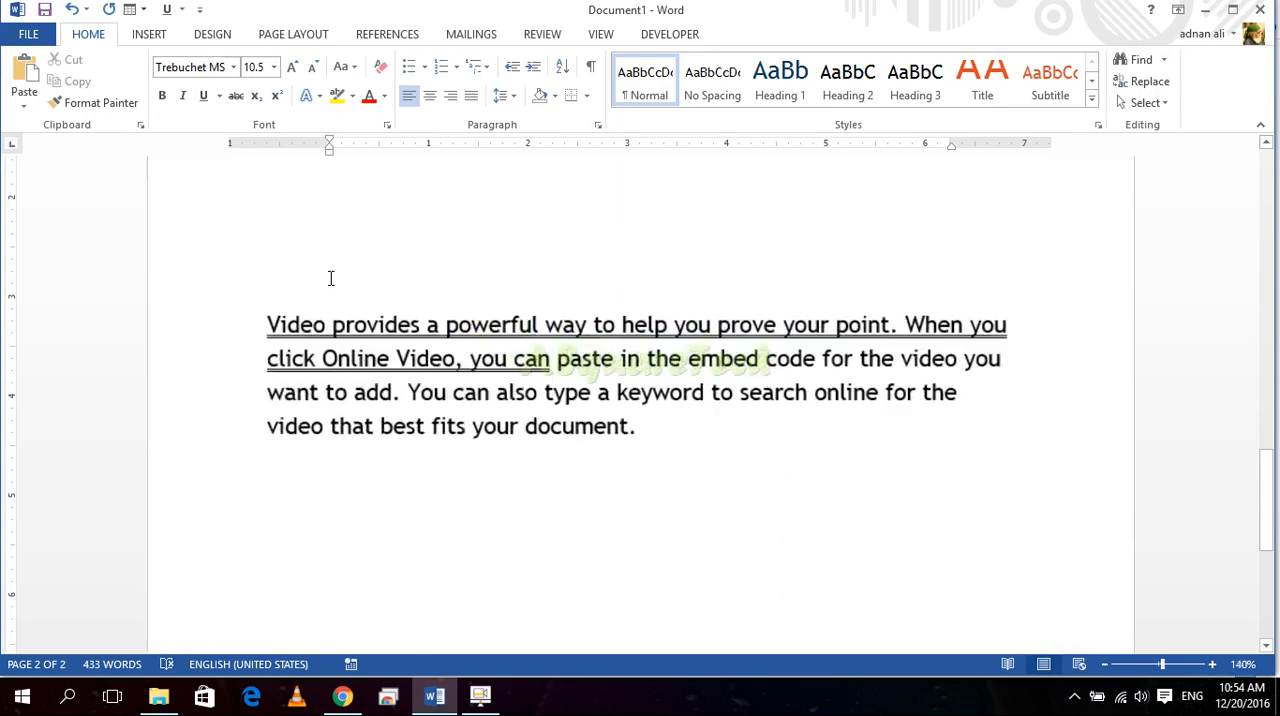
scroll(330, 284, "down", 1, "ctrl")
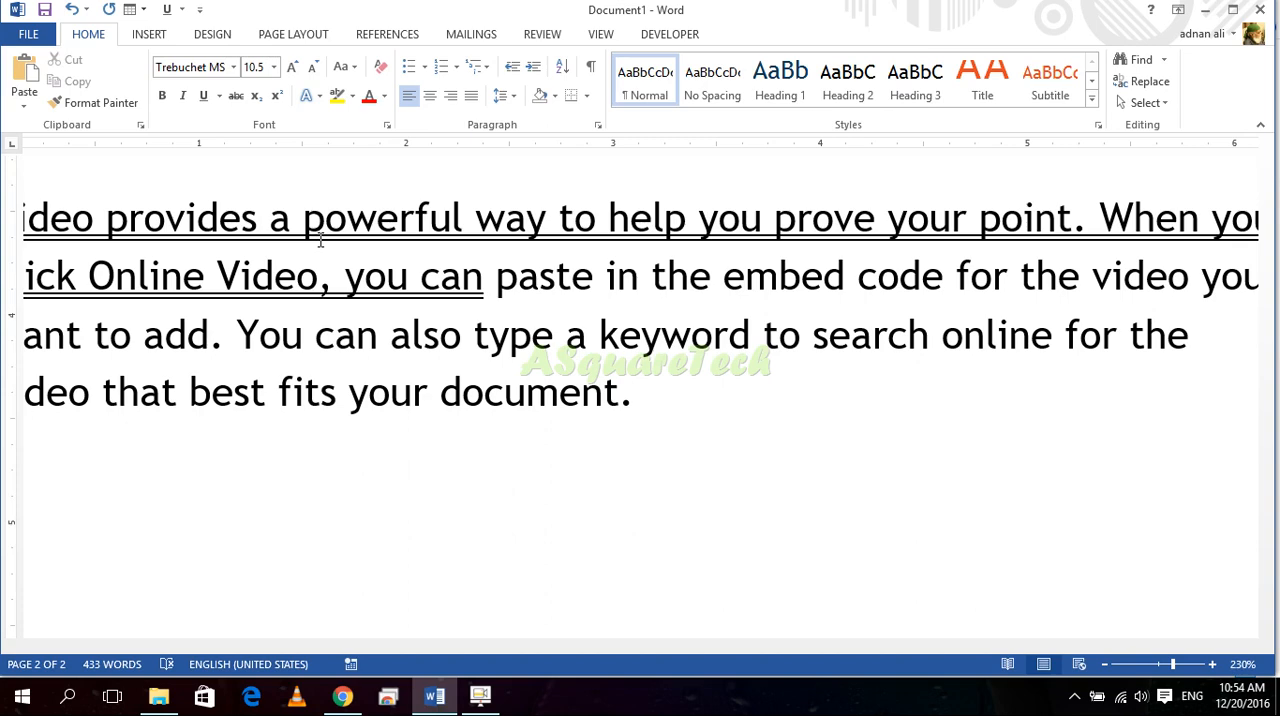
scroll(316, 262, "down", 5, "ctrl")
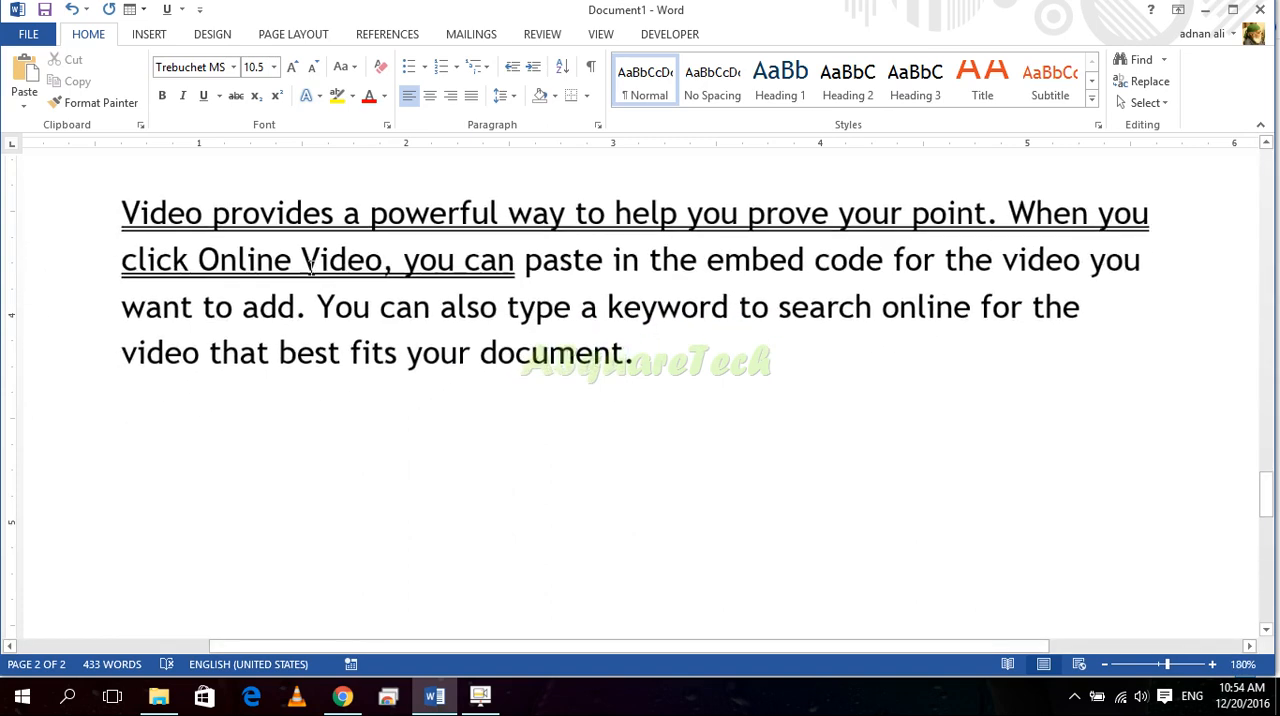
scroll(479, 354, "up", 3)
scroll(423, 325, "up", 6)
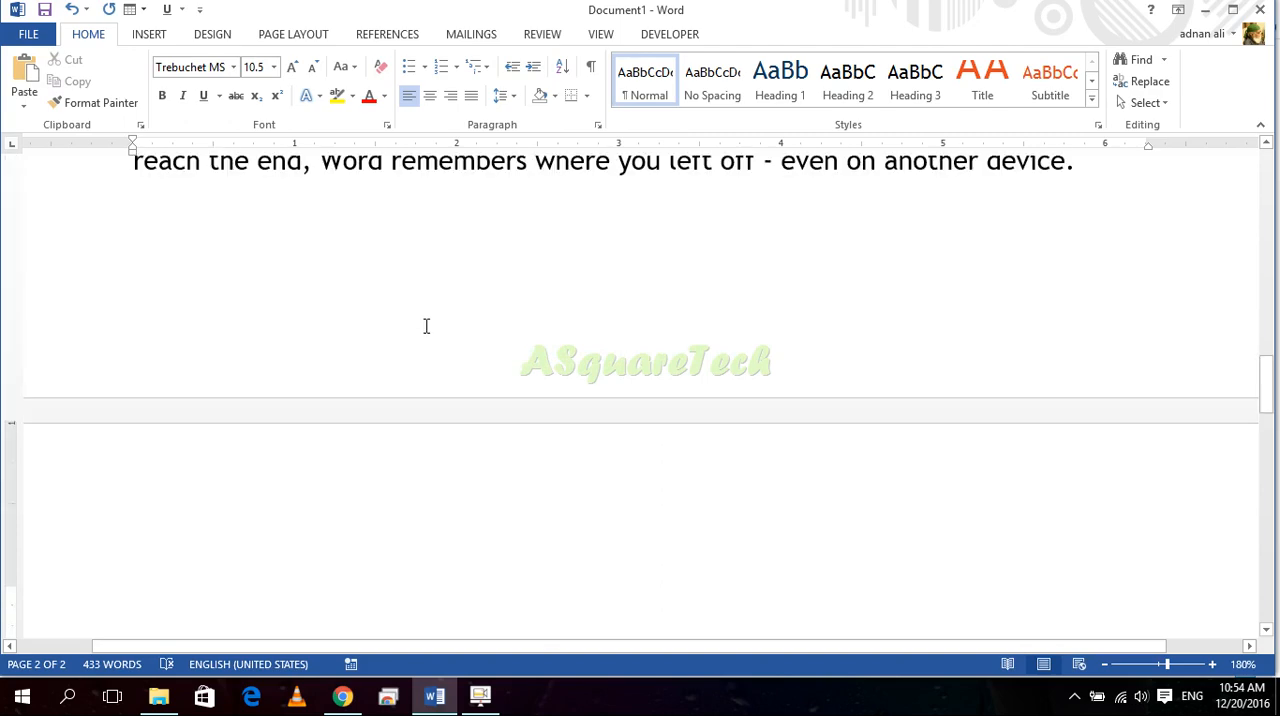
scroll(401, 356, "up", 3)
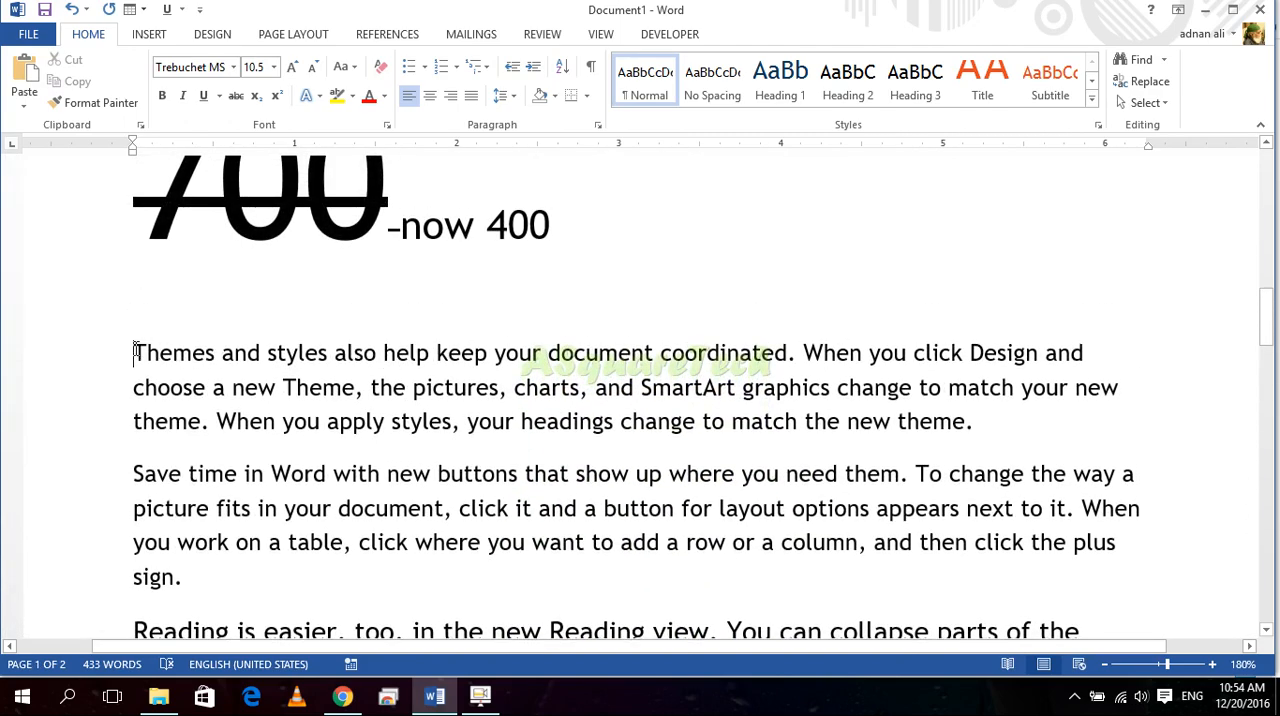
Step: Select the "Themes and styles" paragraph and change its case to lowercase and to UPPERCASE
left_click_drag(150, 348, 148, 352)
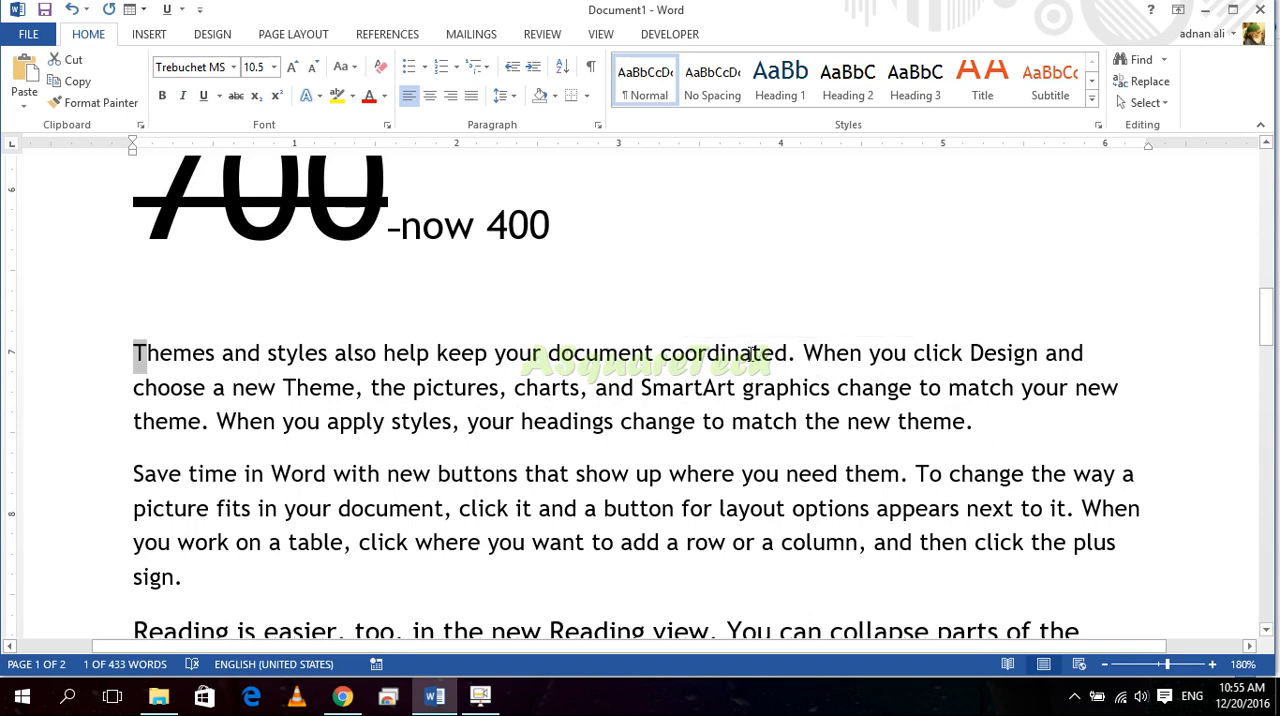
left_click(752, 352, "ctrl")
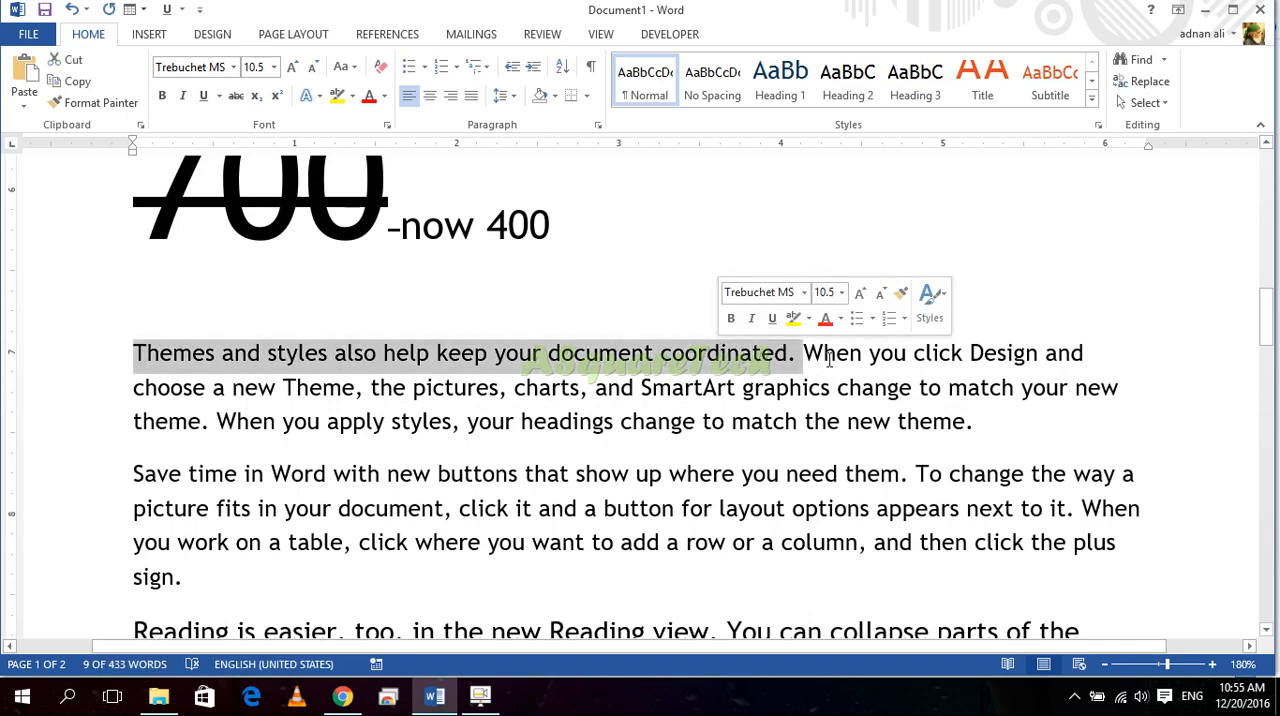
left_click_drag(822, 360, 813, 360)
left_click(688, 355)
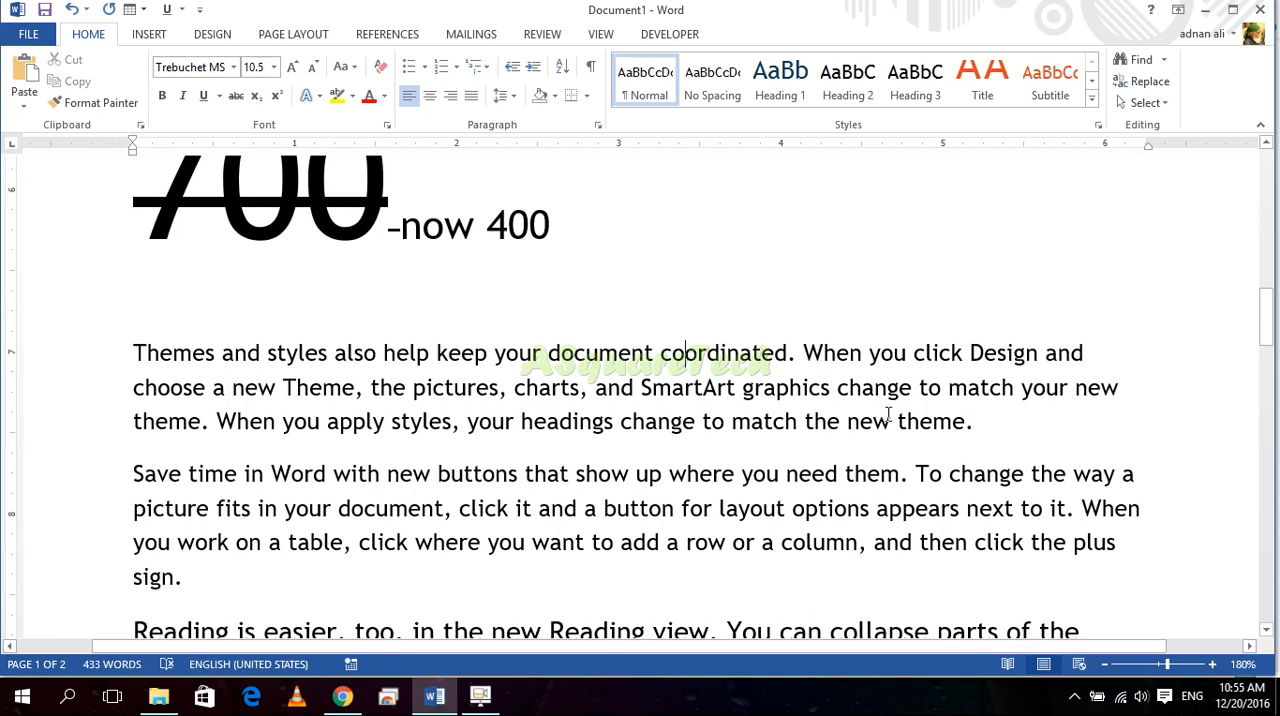
left_click_drag(977, 424, 134, 334)
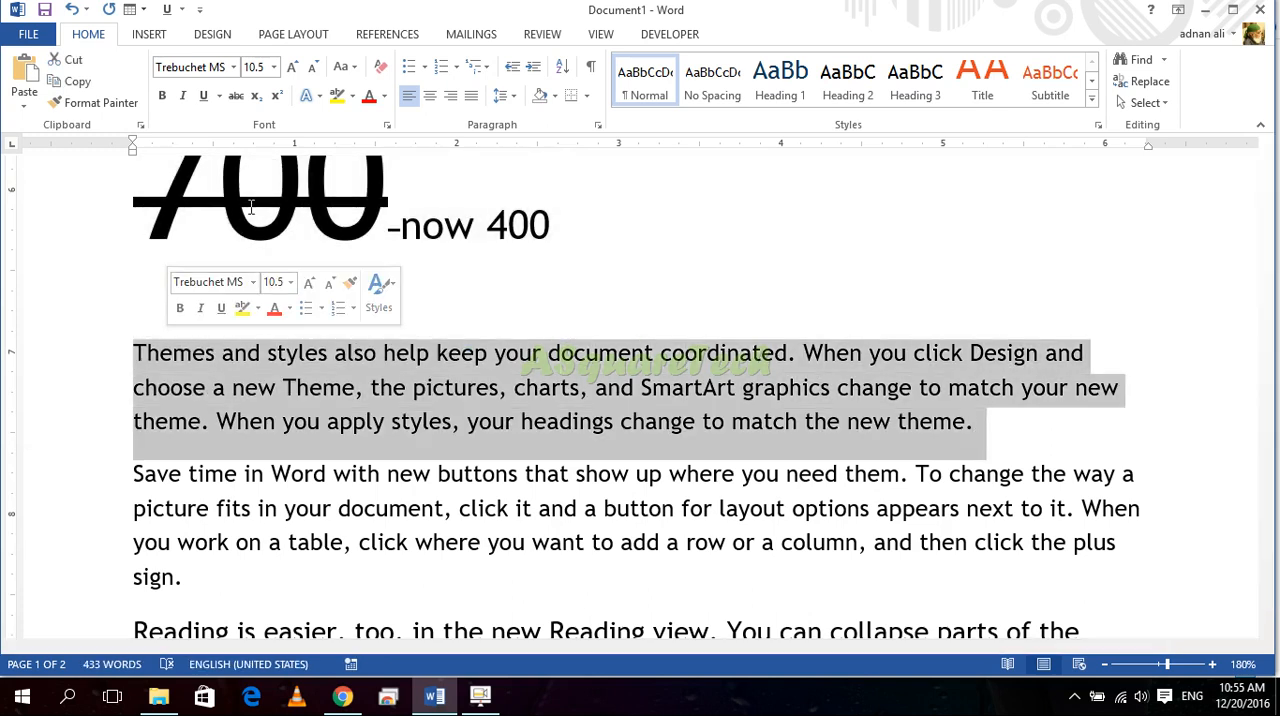
left_click(348, 70)
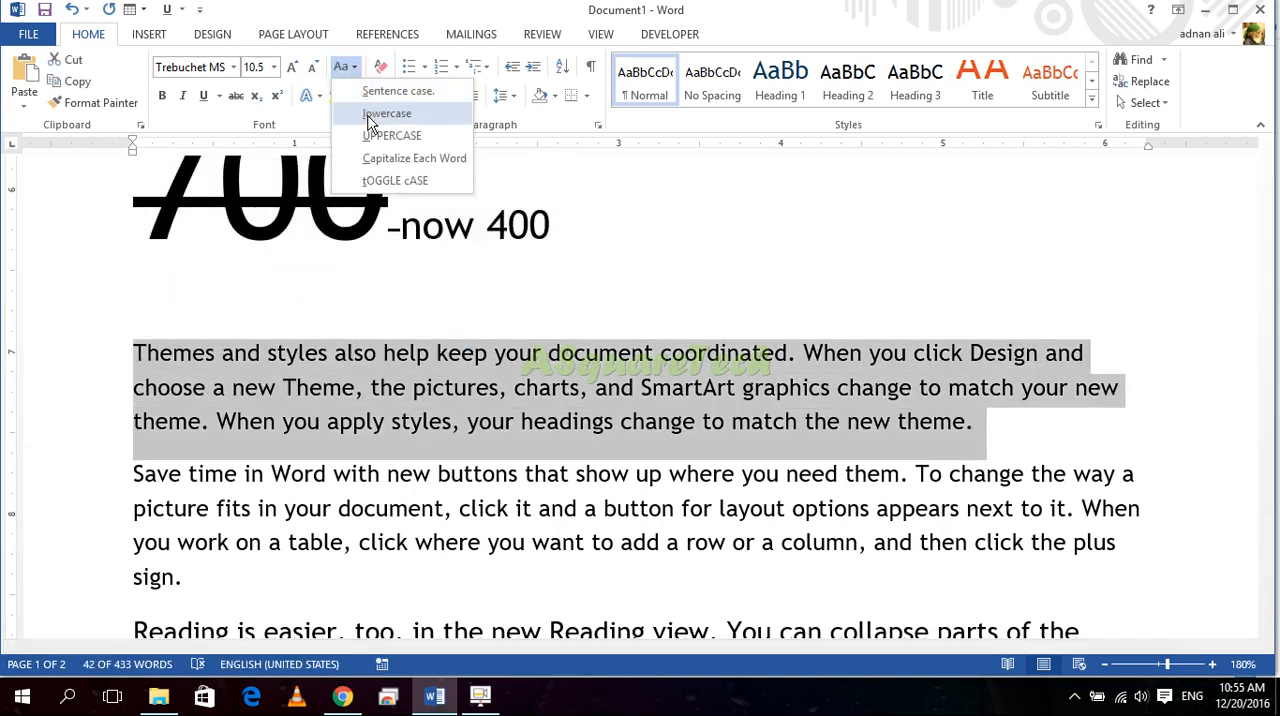
left_click(370, 115)
left_click(343, 66)
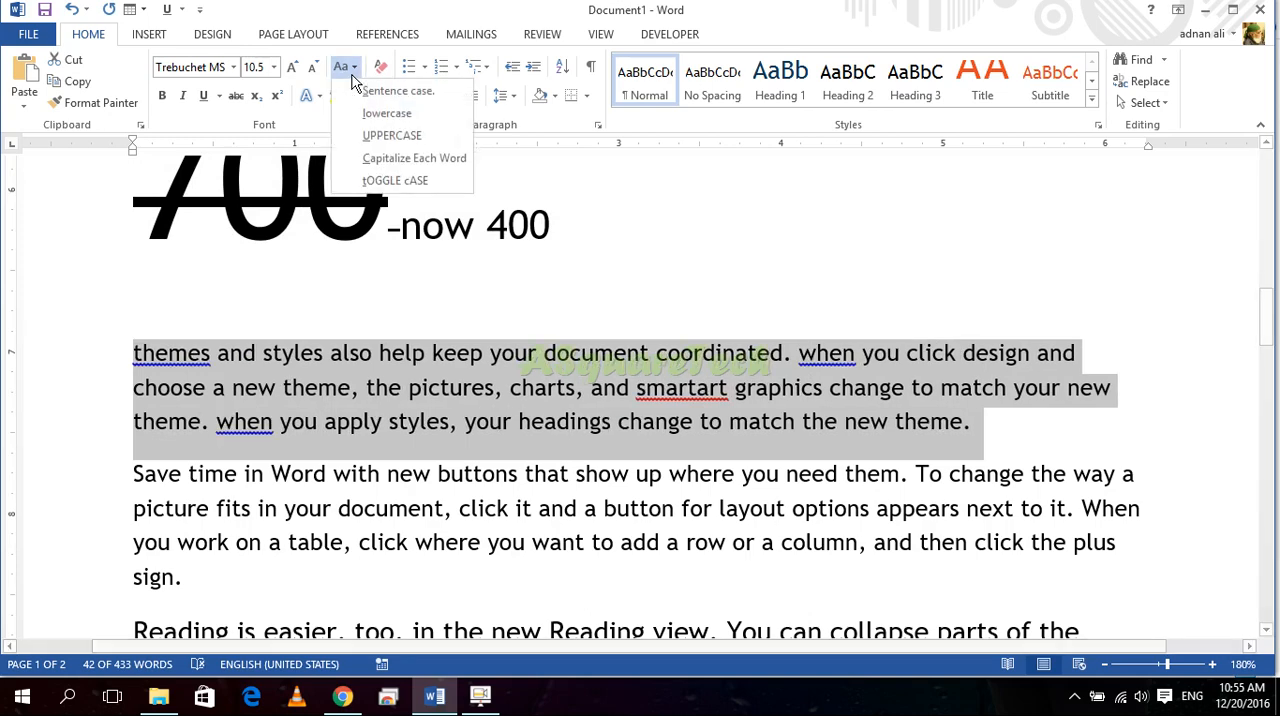
left_click(365, 135)
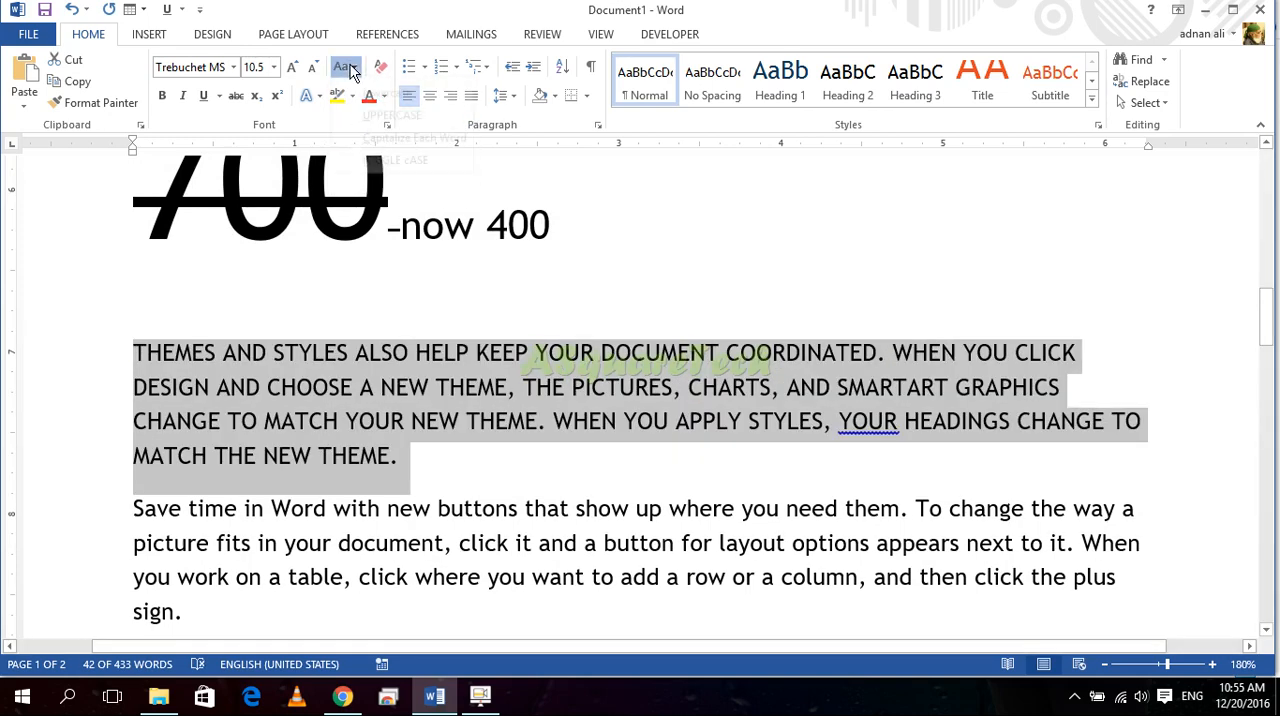
Step: Apply Capitalize Each Word to the "Themes and styles" paragraph, followed by tOGGLE cASE
left_click(343, 66)
left_click(378, 161)
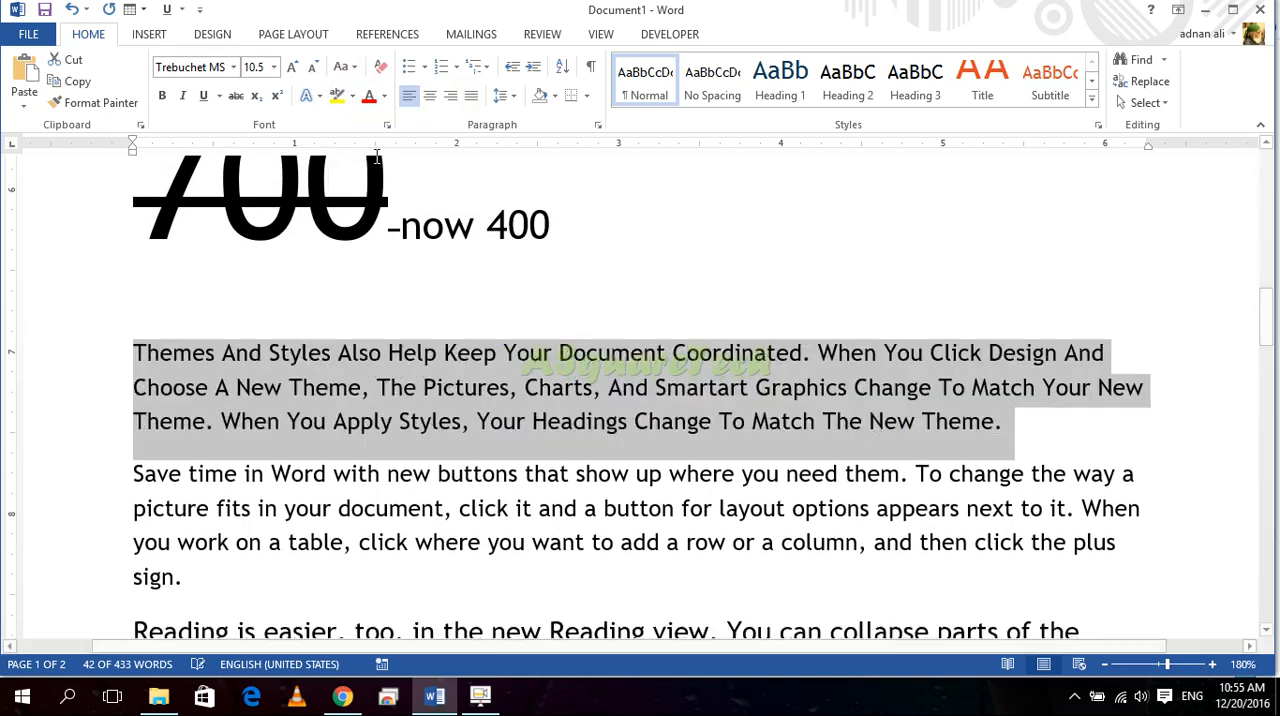
left_click(343, 66)
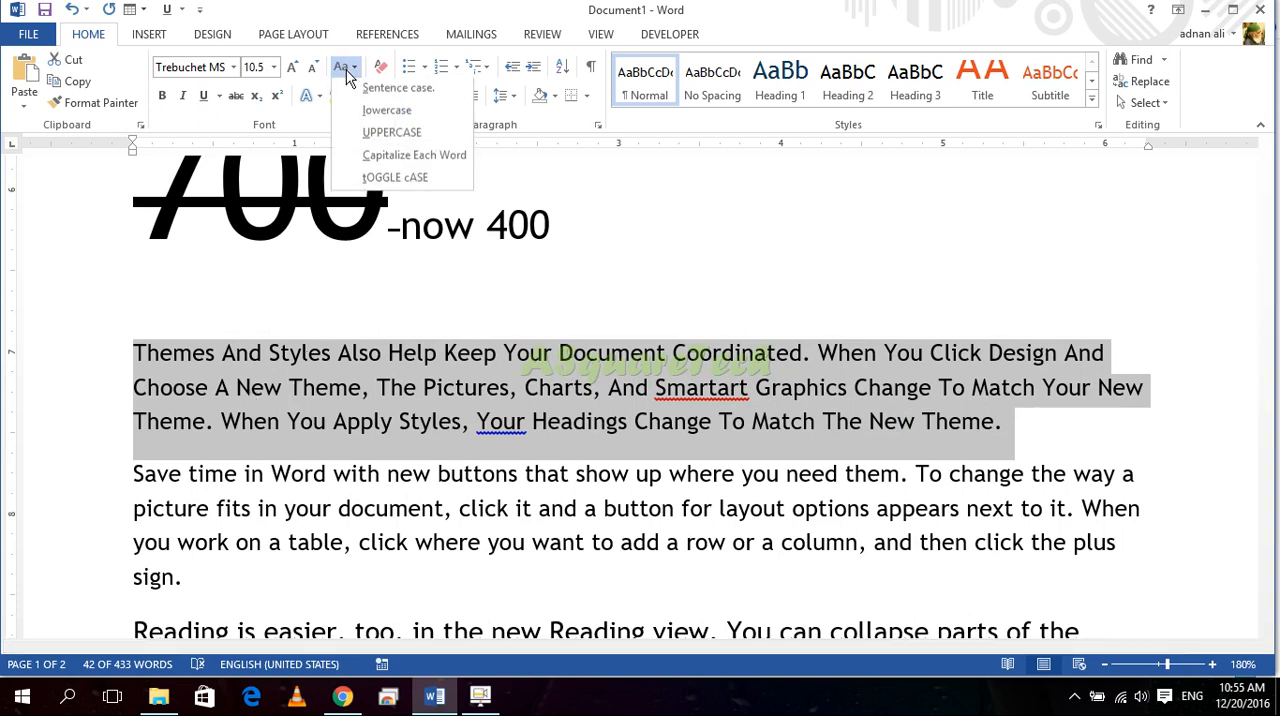
left_click(390, 180)
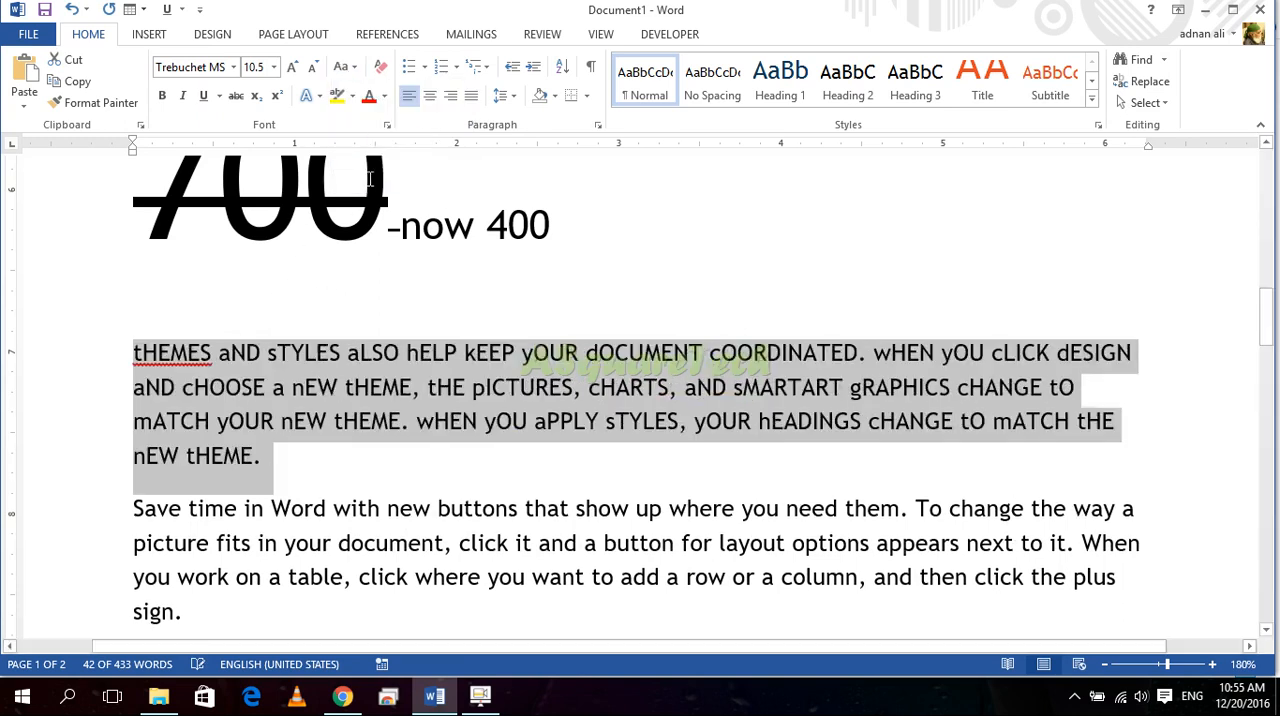
Step: Select the "Themes and styles" paragraph and change its case to Sentence case and then to UPPERCASE
left_click(196, 408)
scroll(256, 375, "up", 5)
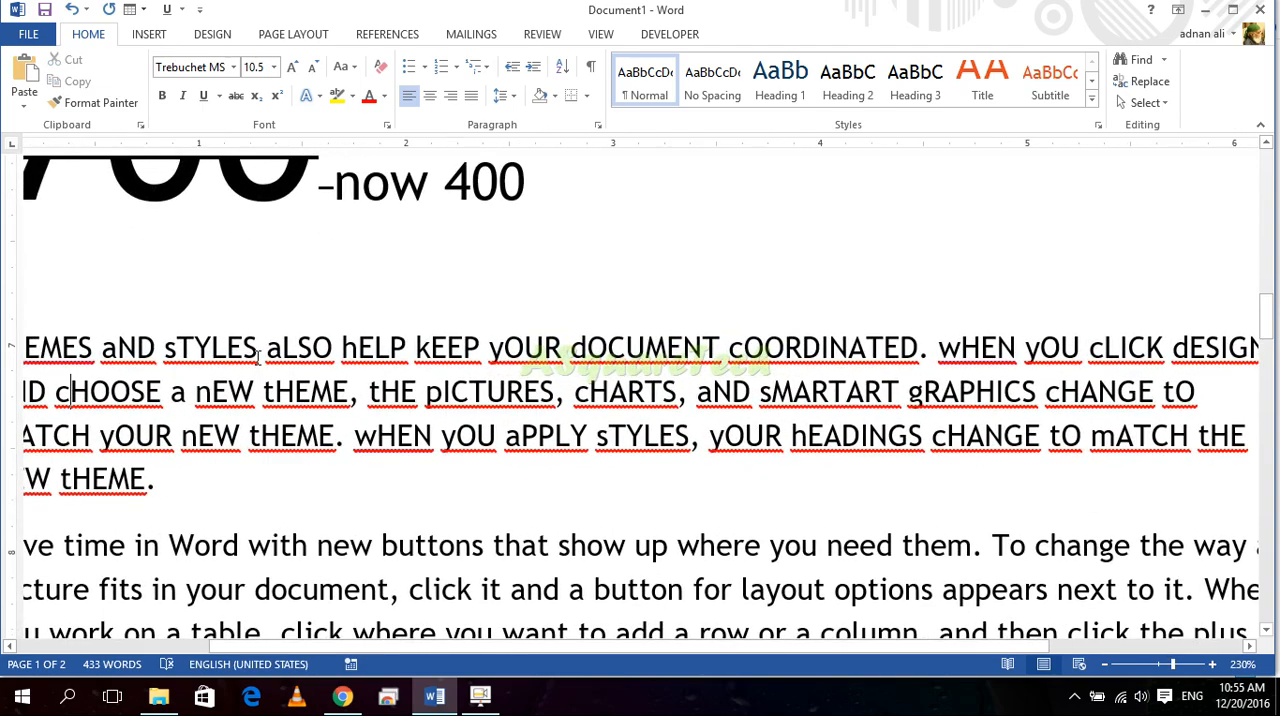
scroll(257, 355, "down", 5)
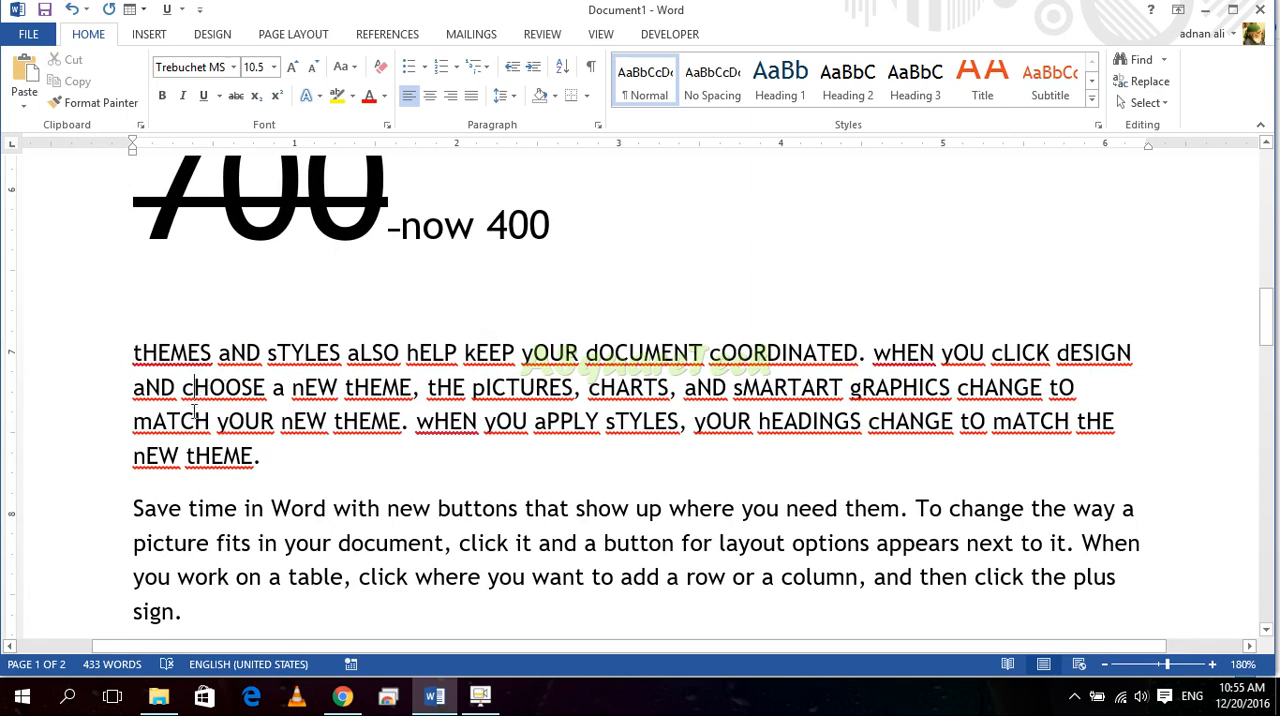
left_click_drag(273, 461, 133, 352)
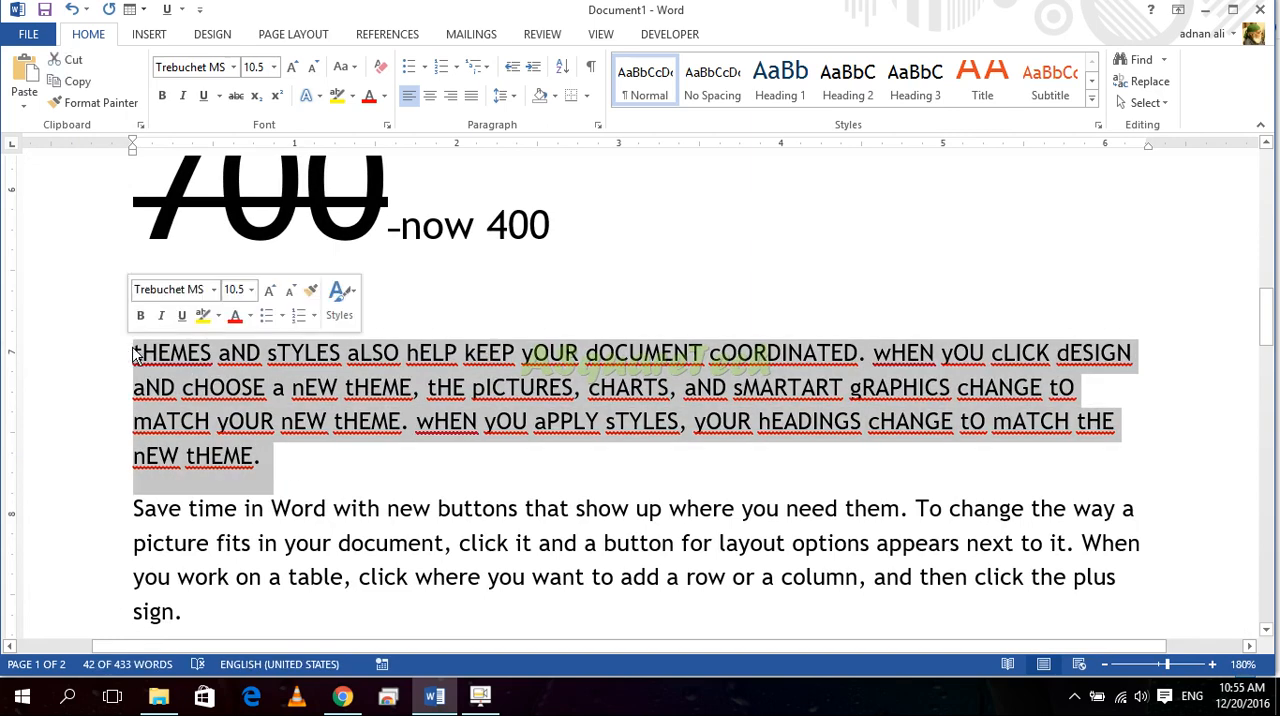
left_click(343, 66)
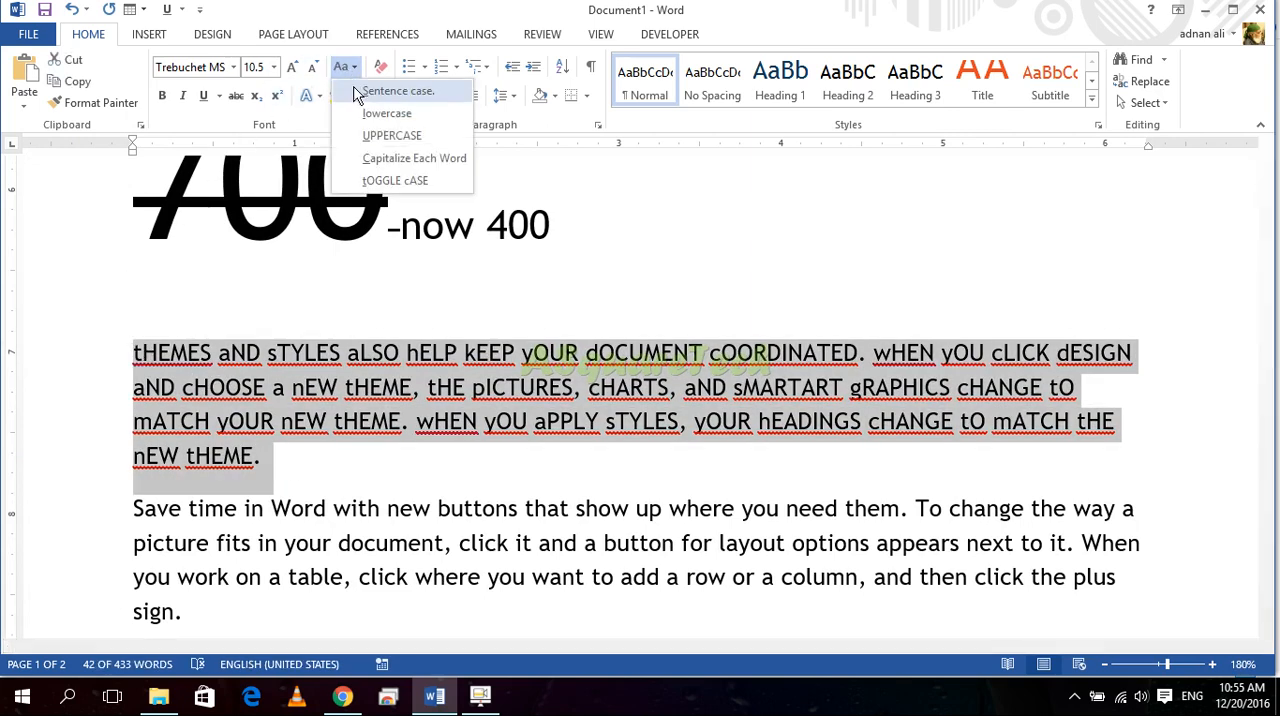
left_click(372, 88)
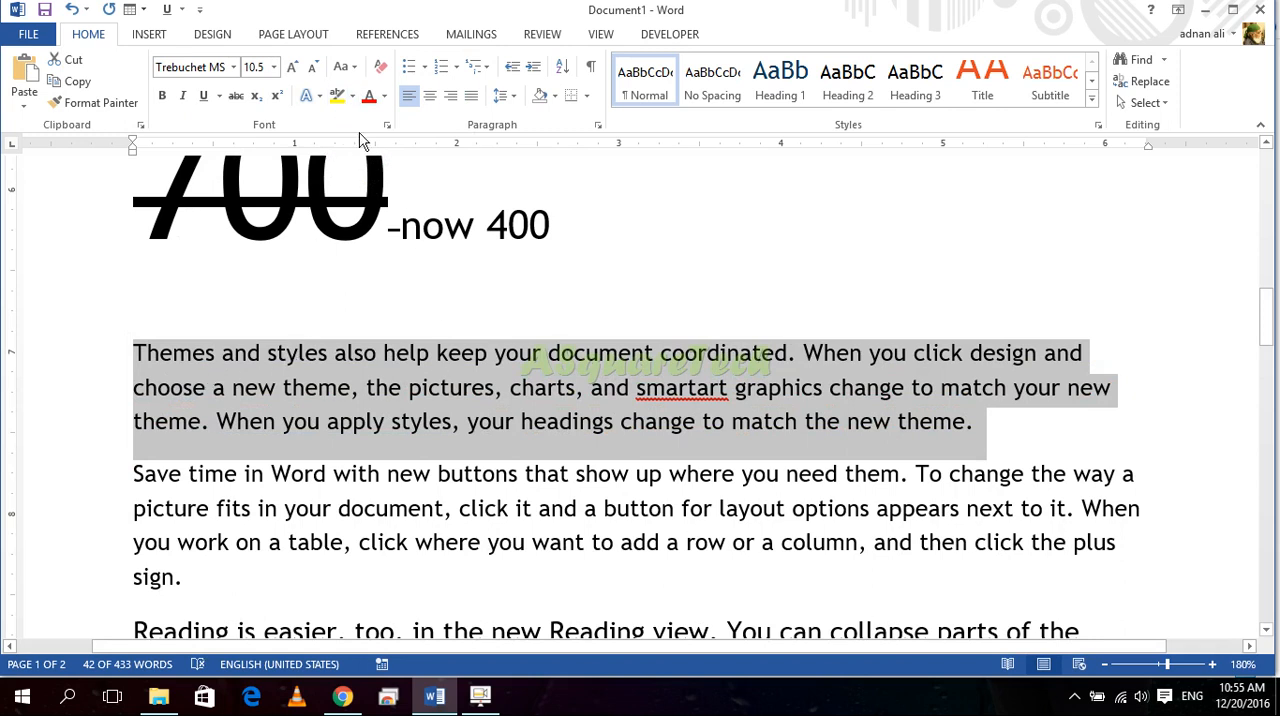
left_click(357, 77)
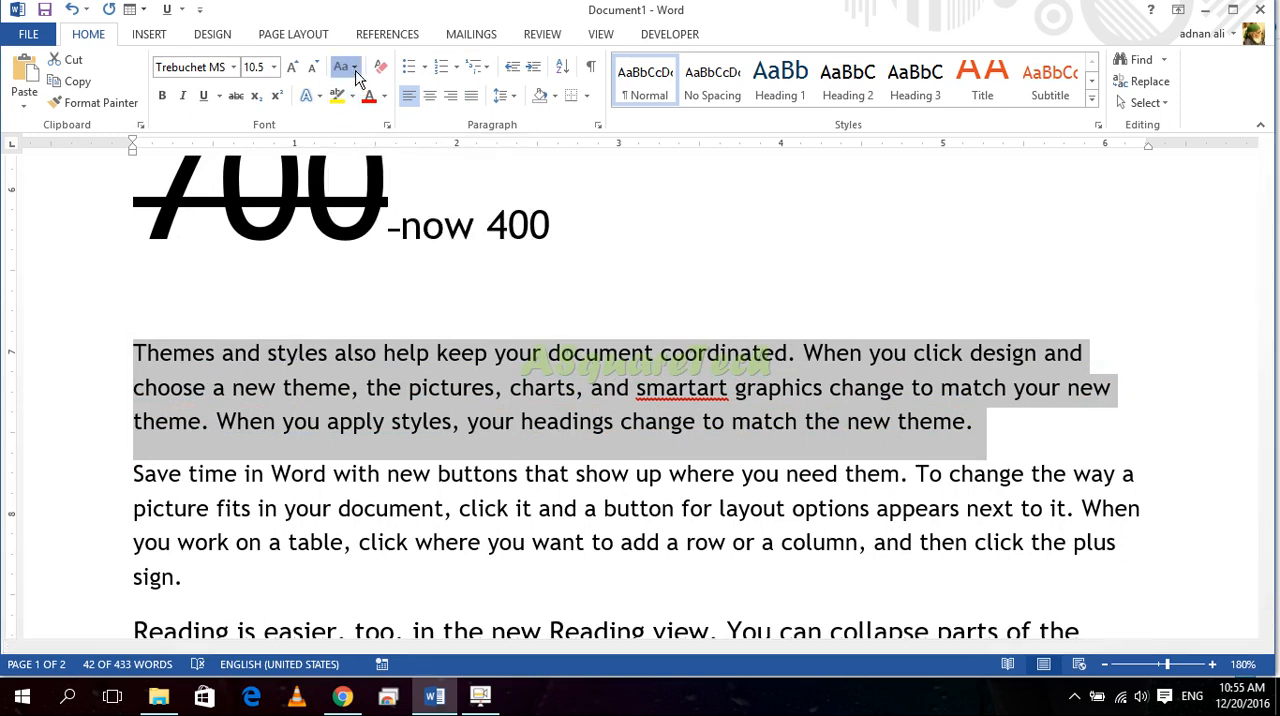
left_click(377, 142)
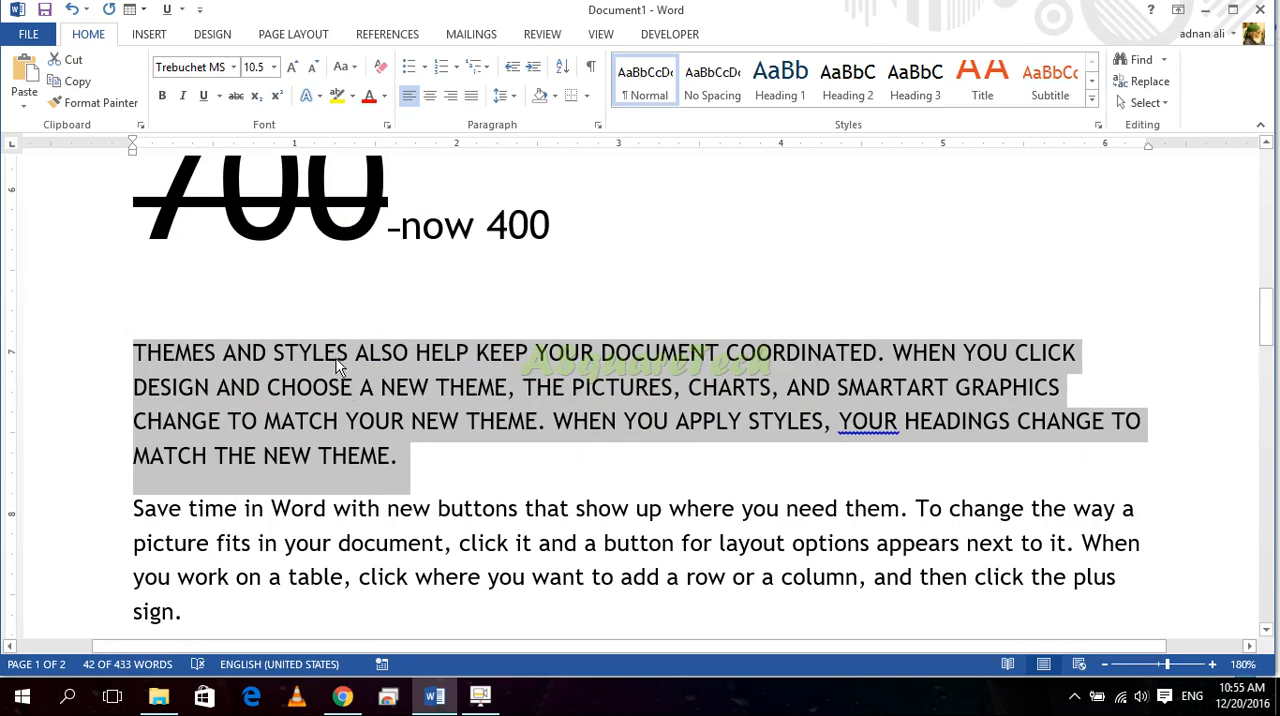
Step: Type sample letters at the top of the last page and erase them again
scroll(340, 491, "down", 4)
left_click(351, 460)
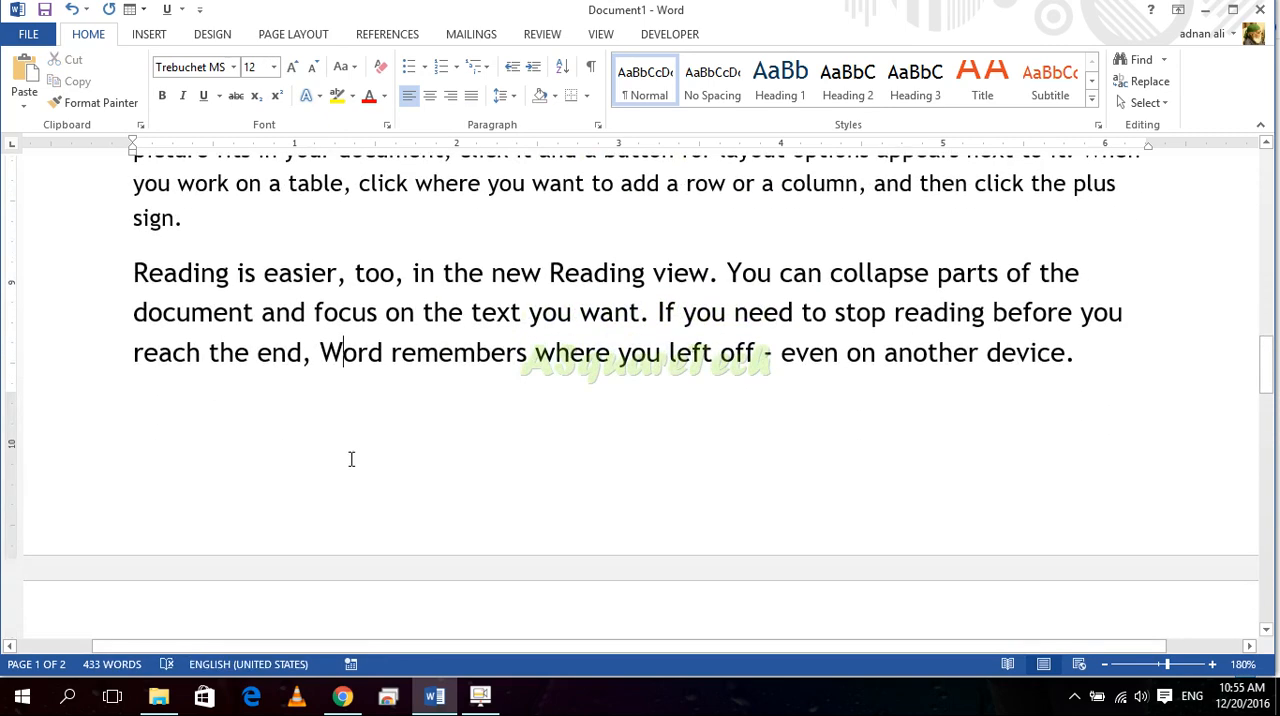
scroll(449, 526, "down", 4)
left_click(364, 413)
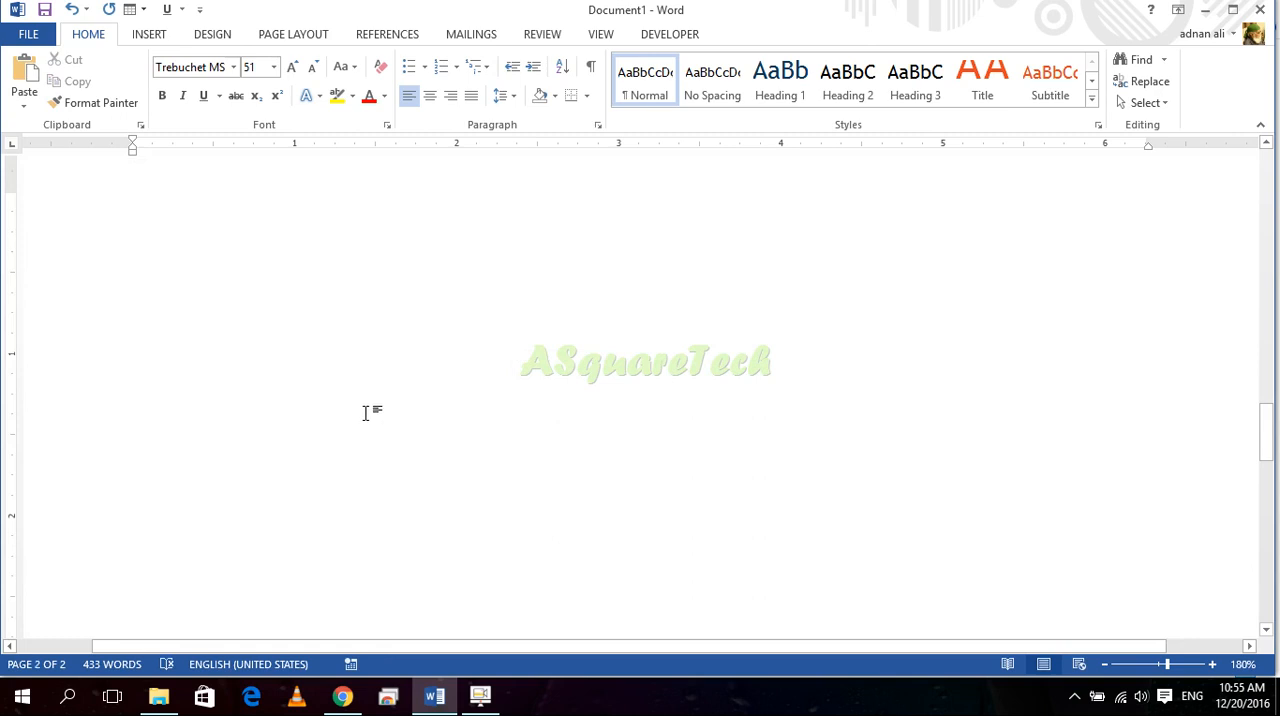
type("SADKJDSHFJS")
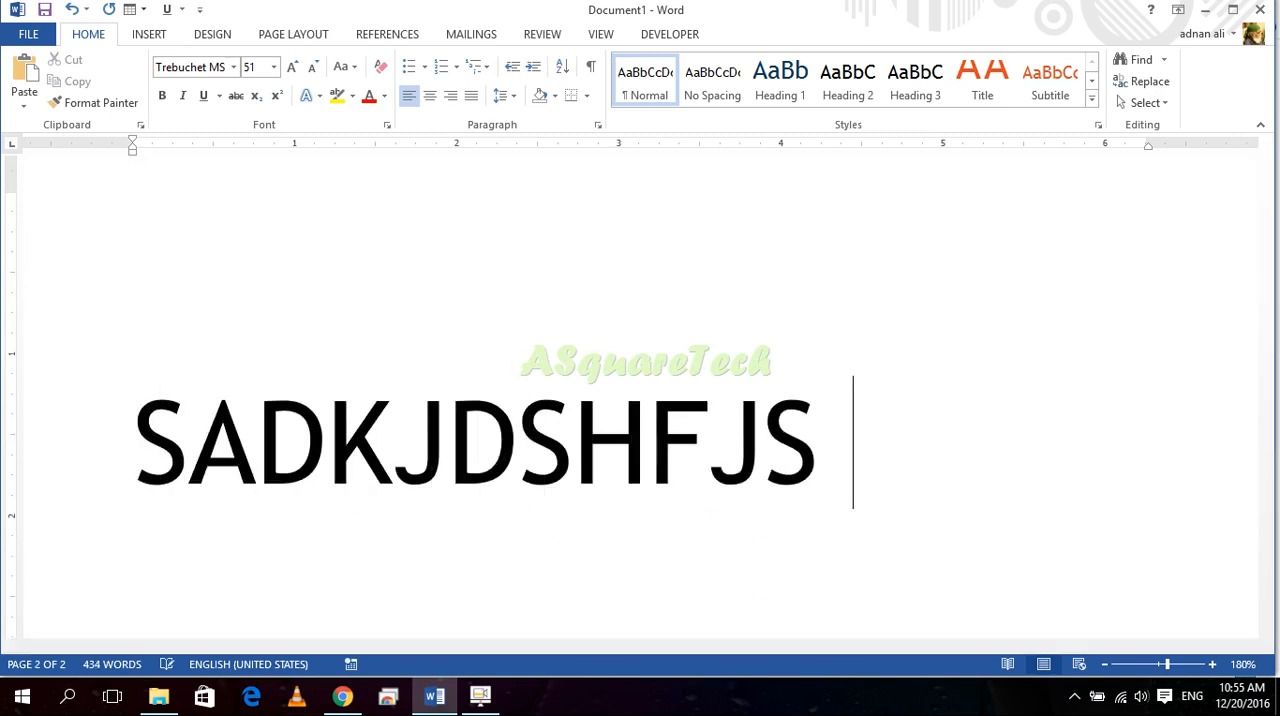
key("BackSpace")
key("BackSpace")
key("BackSpace")
key("BackSpace")
key("BackSpace")
key("BackSpace")
key("BackSpace")
key("BackSpace")
key("BackSpace")
key("BackSpace")
key("BackSpace")
key("BackSpace")
key("BackSpace")
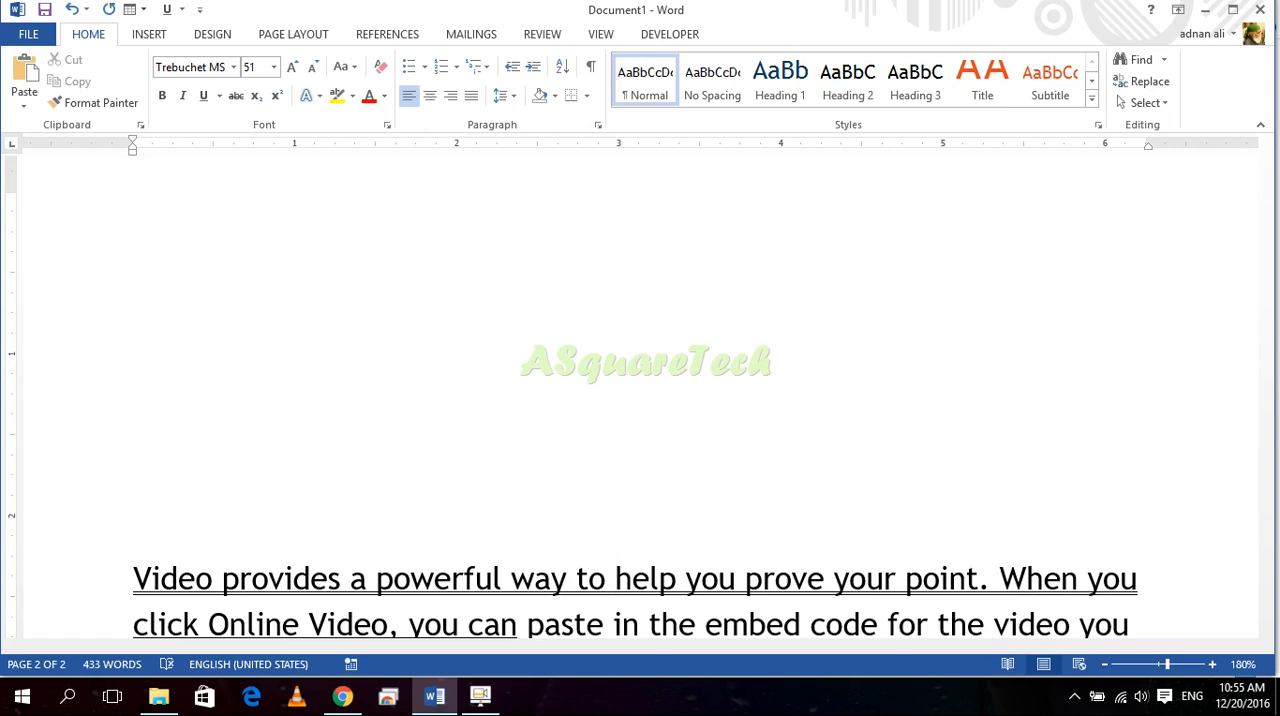
type("fshkf")
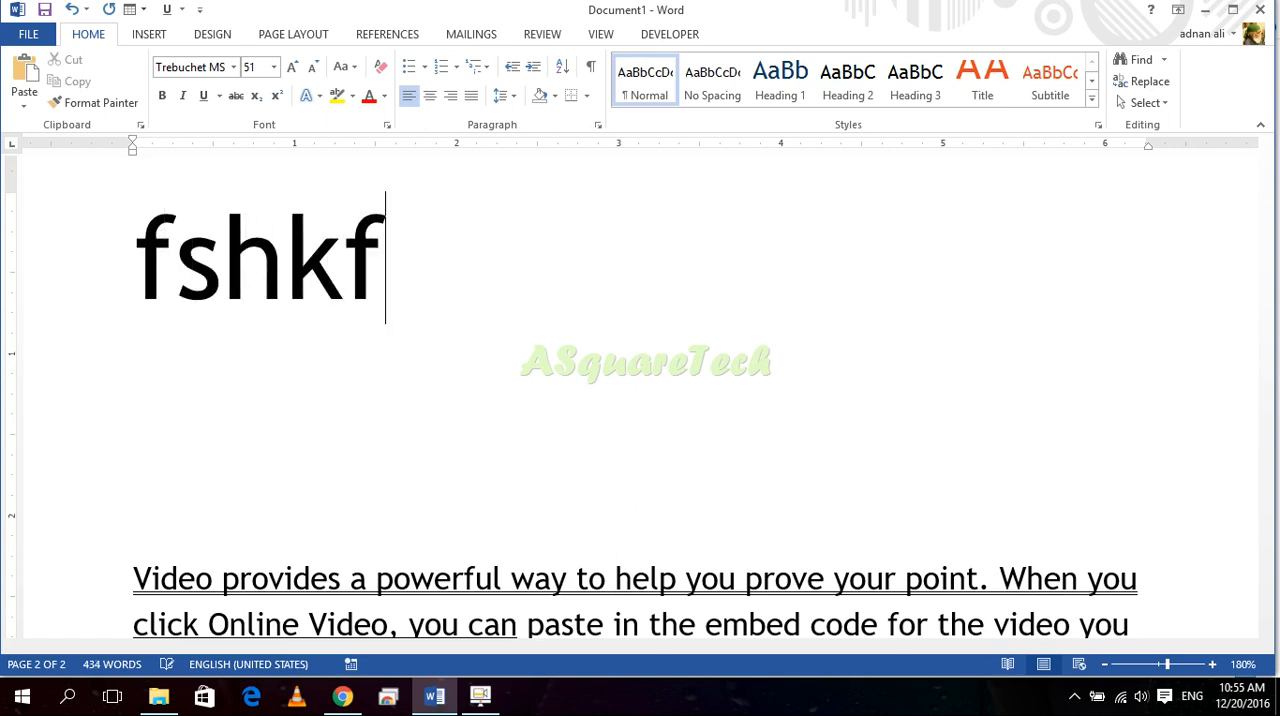
key("BackSpace")
key("BackSpace")
key("BackSpace")
key("BackSpace")
key("BackSpace")
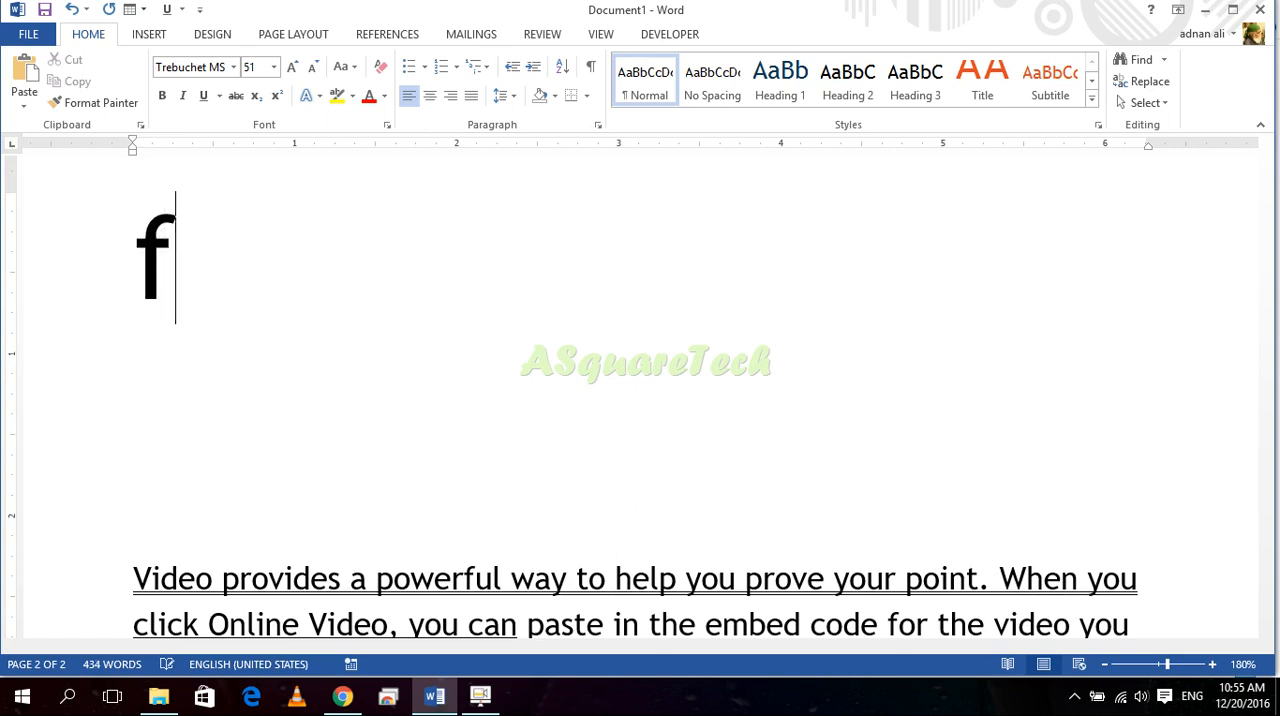
Step: Select the uppercase "Themes and styles" paragraph and change its case to lowercase
scroll(368, 408, "down", 7)
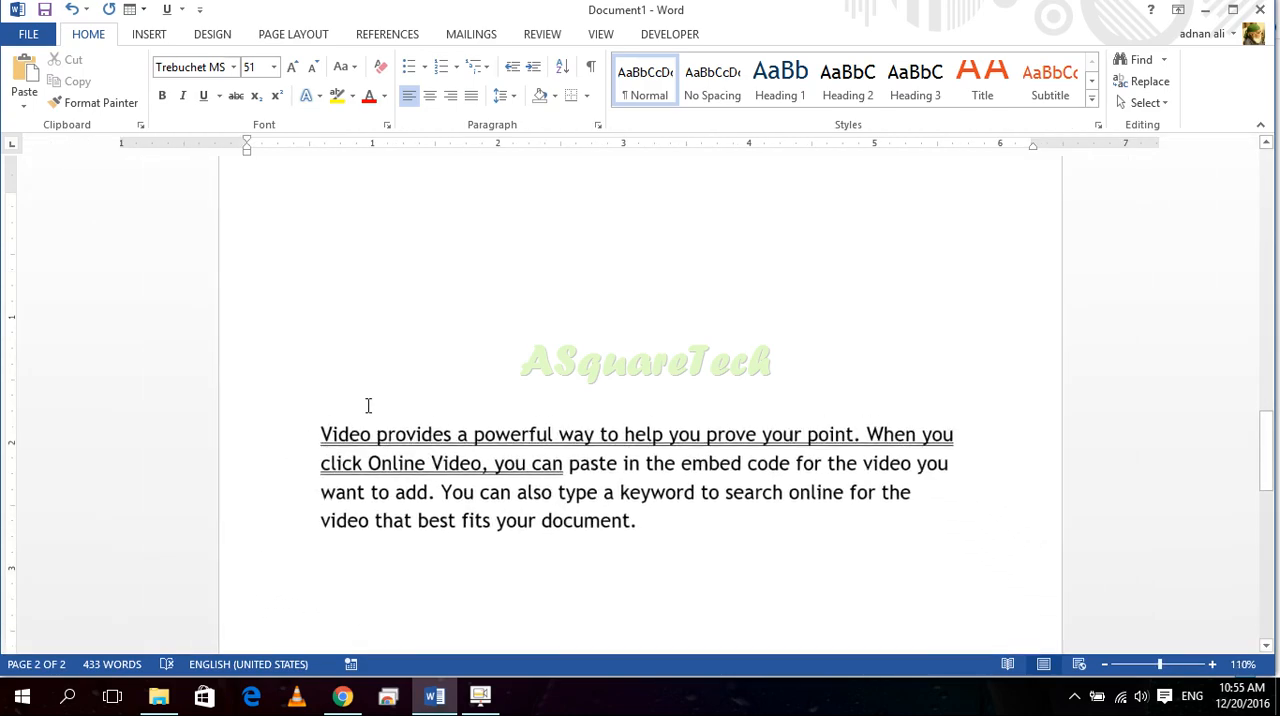
scroll(452, 388, "up", 10)
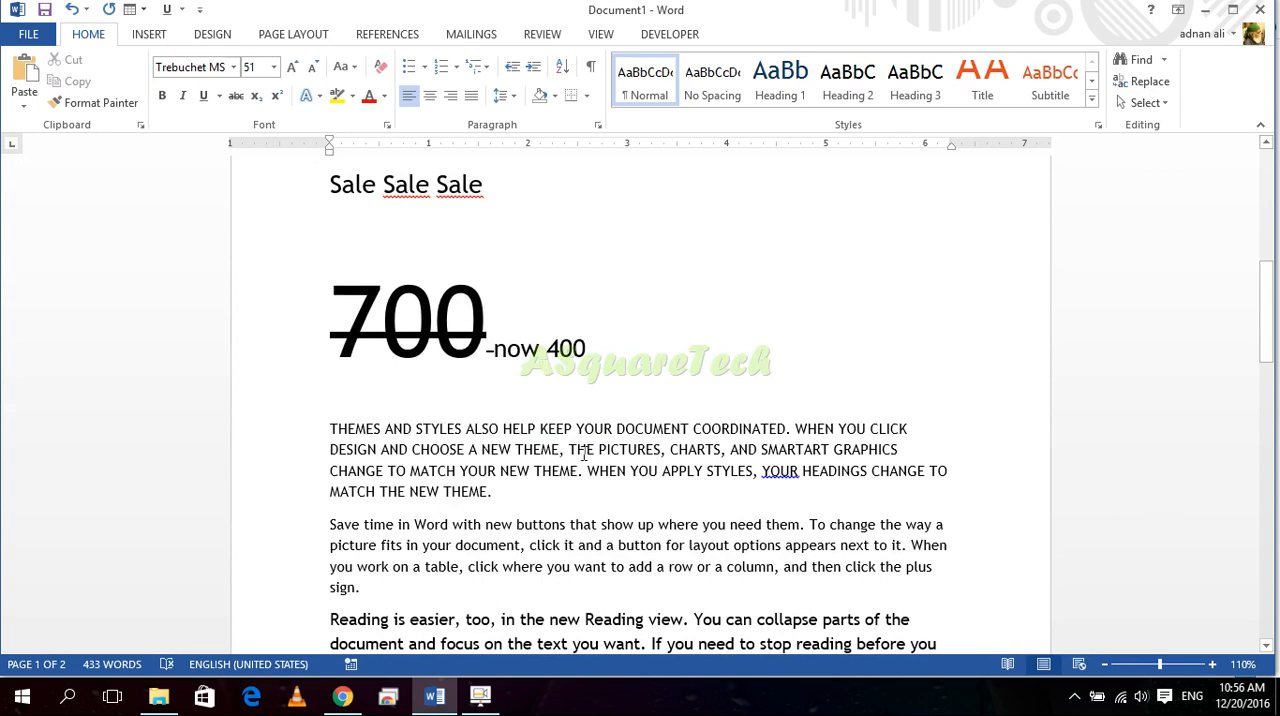
scroll(518, 490, "up", 3)
left_click_drag(466, 522, 250, 436)
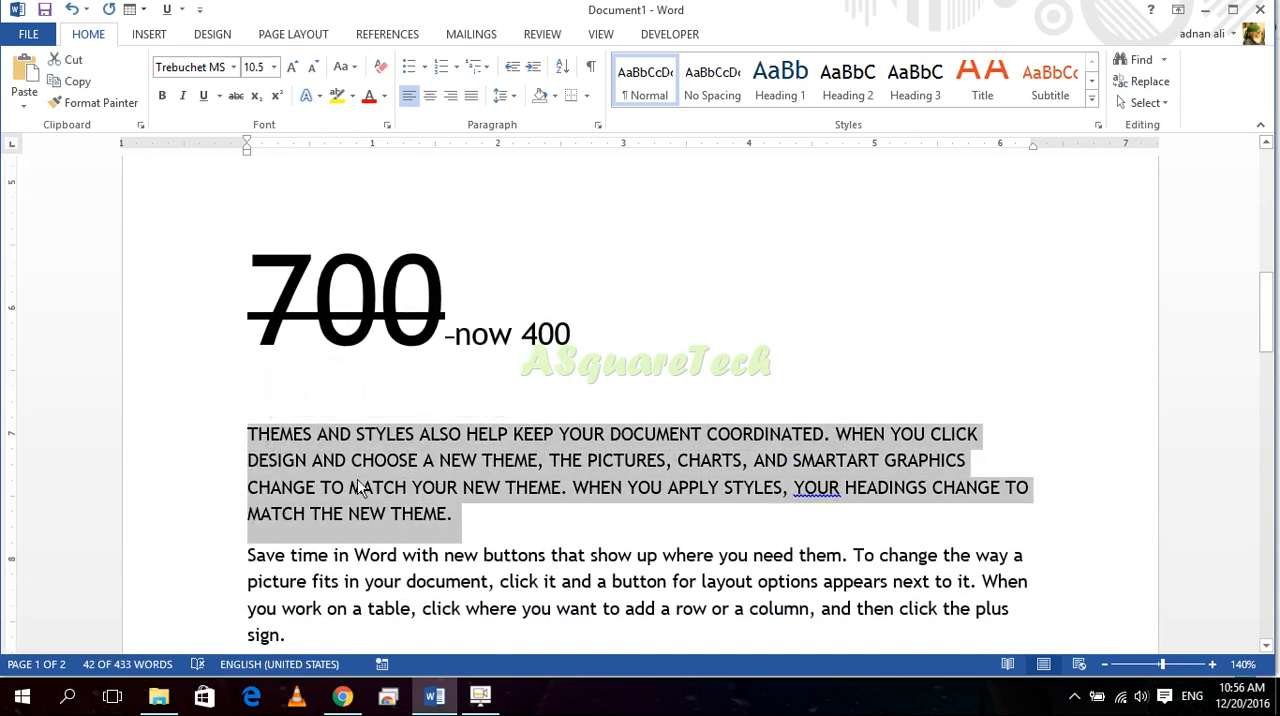
left_click(421, 464)
left_click_drag(452, 513, 260, 443)
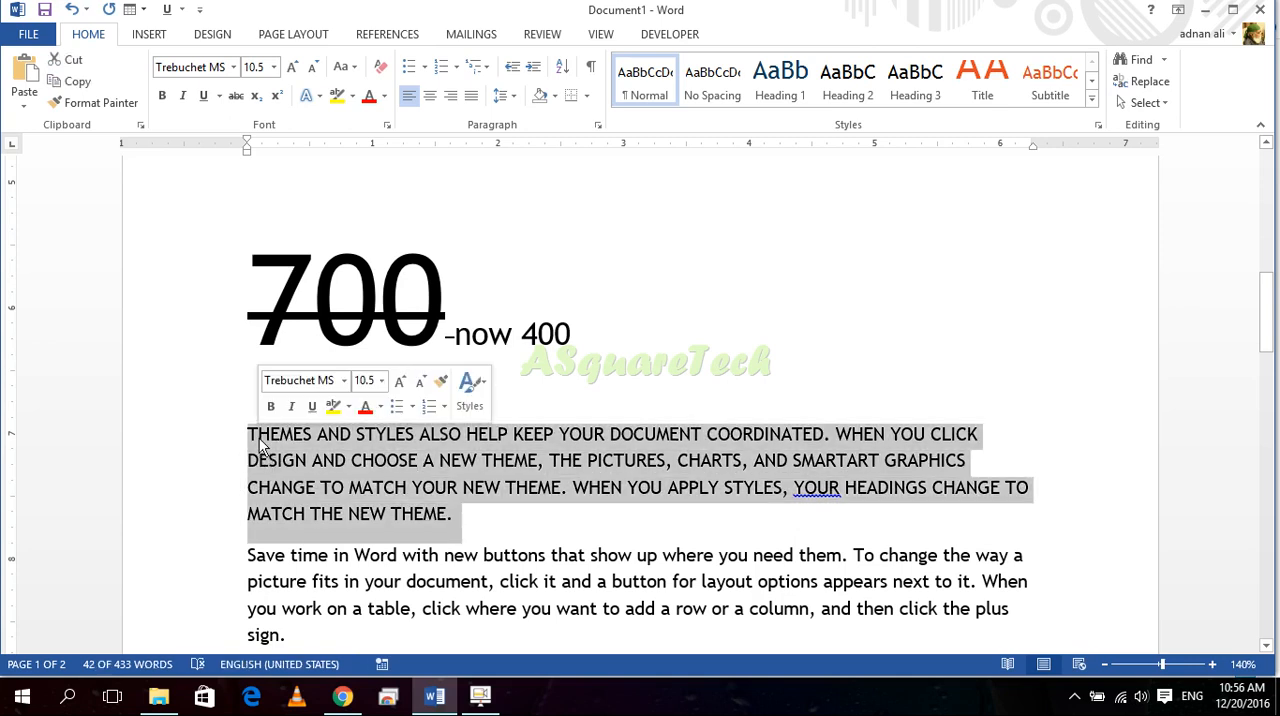
left_click_drag(560, 513, 285, 433)
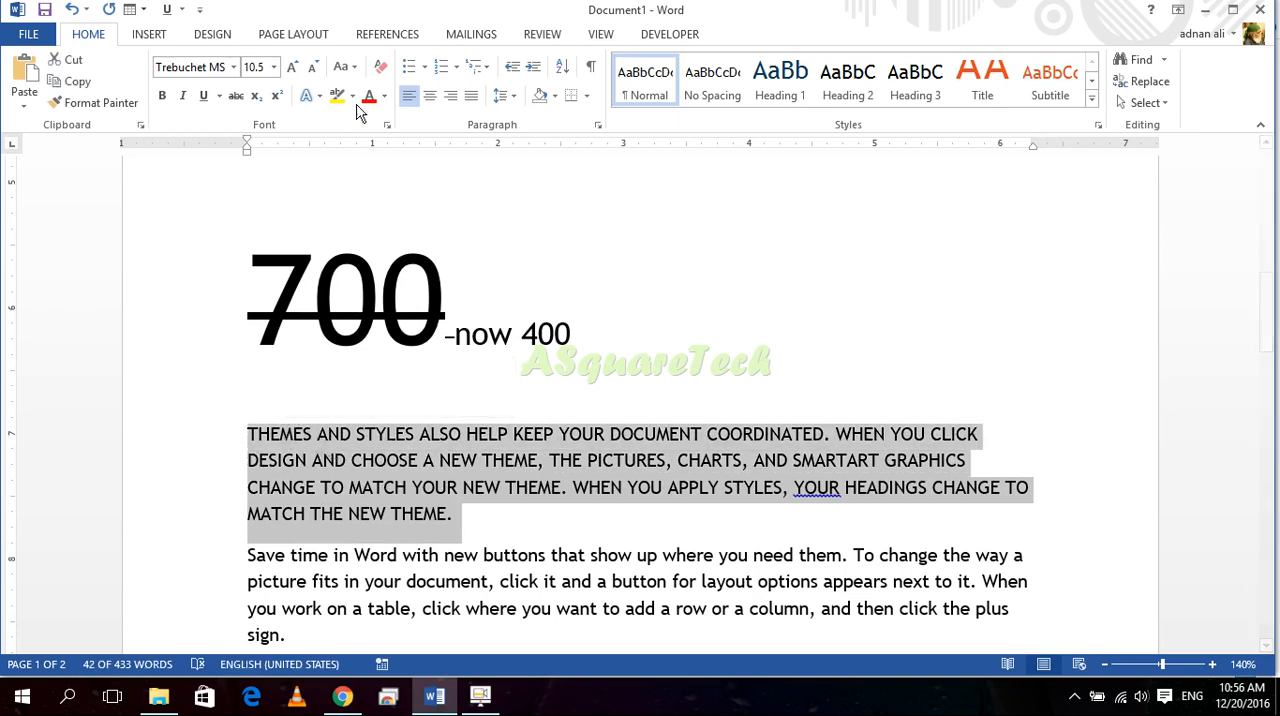
left_click(342, 66)
left_click(394, 116)
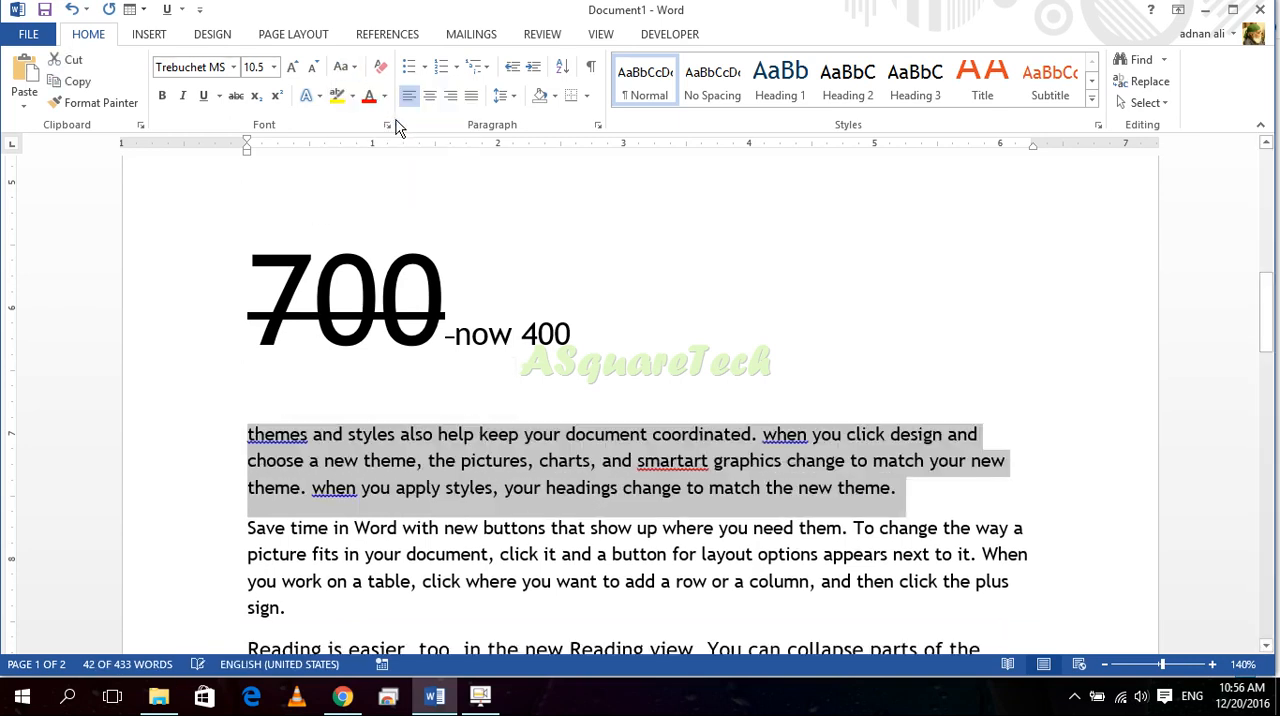
Step: Apply Sentence case to the paragraph and correct the misspelt "smartart" to "smart art"
left_click(342, 66)
left_click(390, 89)
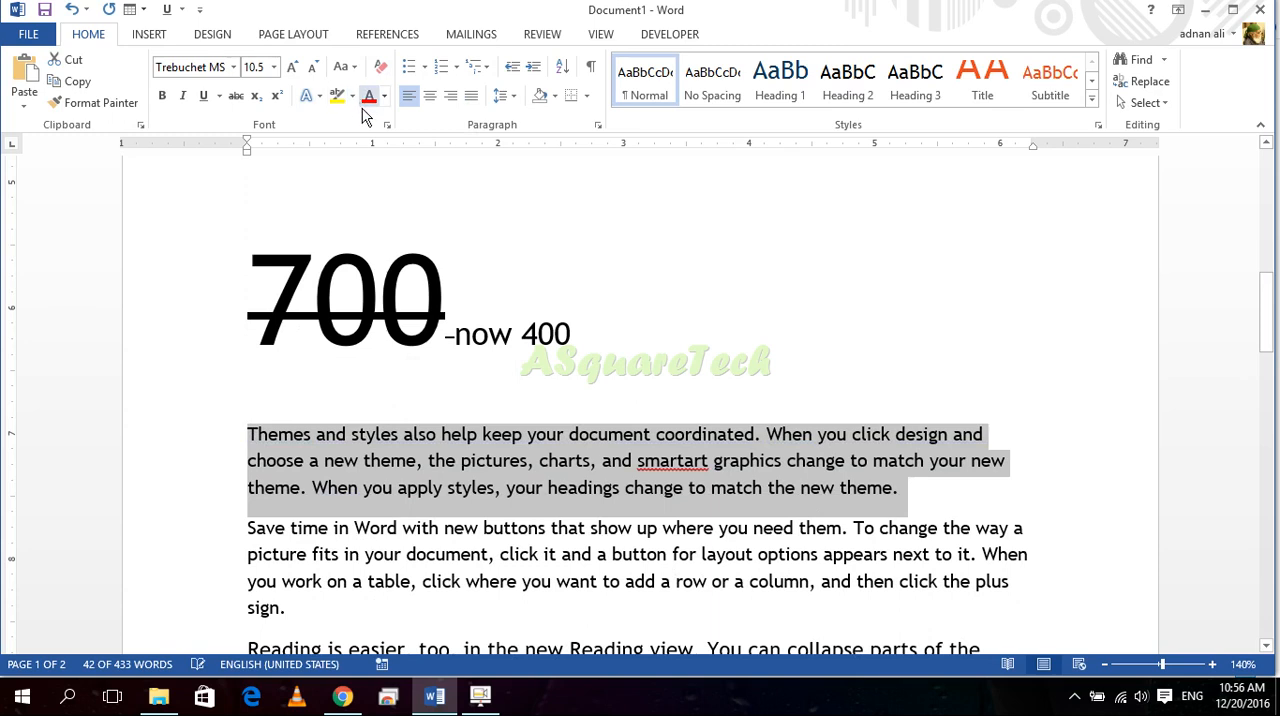
left_click(688, 462)
left_click(689, 487)
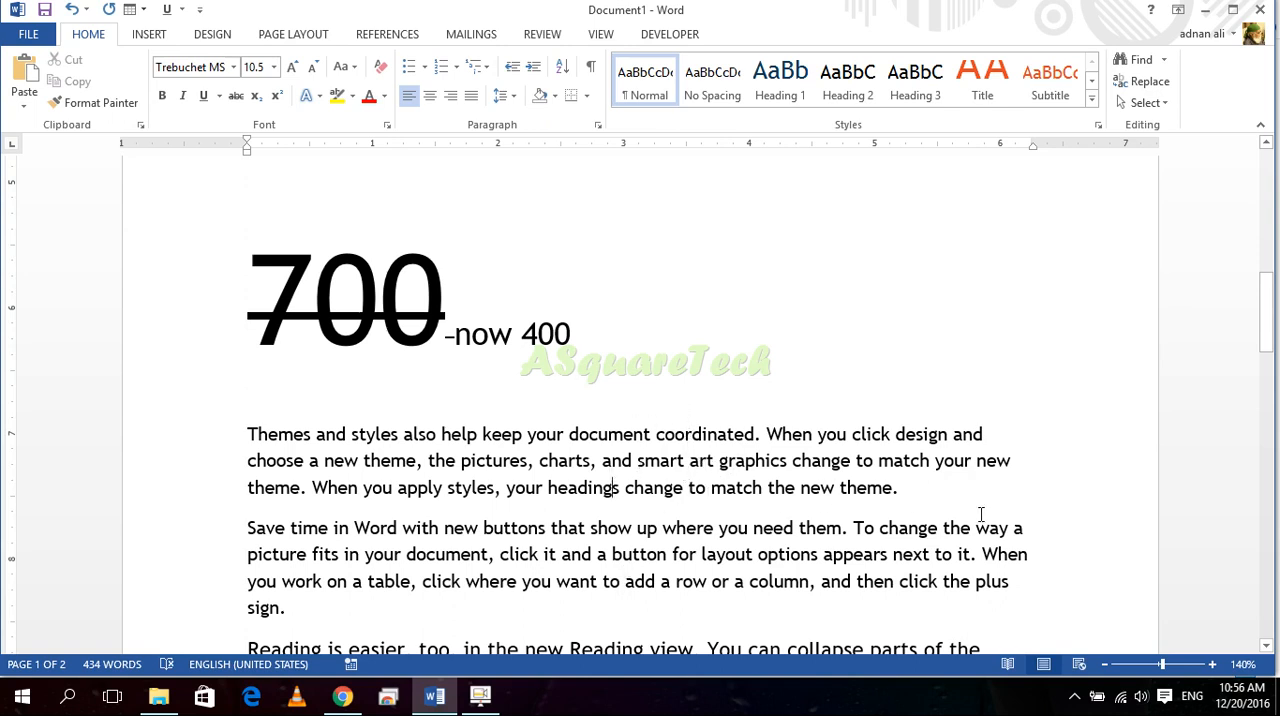
Step: Select the "Themes and styles" paragraph and preview fonts from the font list without applying any
left_click_drag(927, 490, 247, 434)
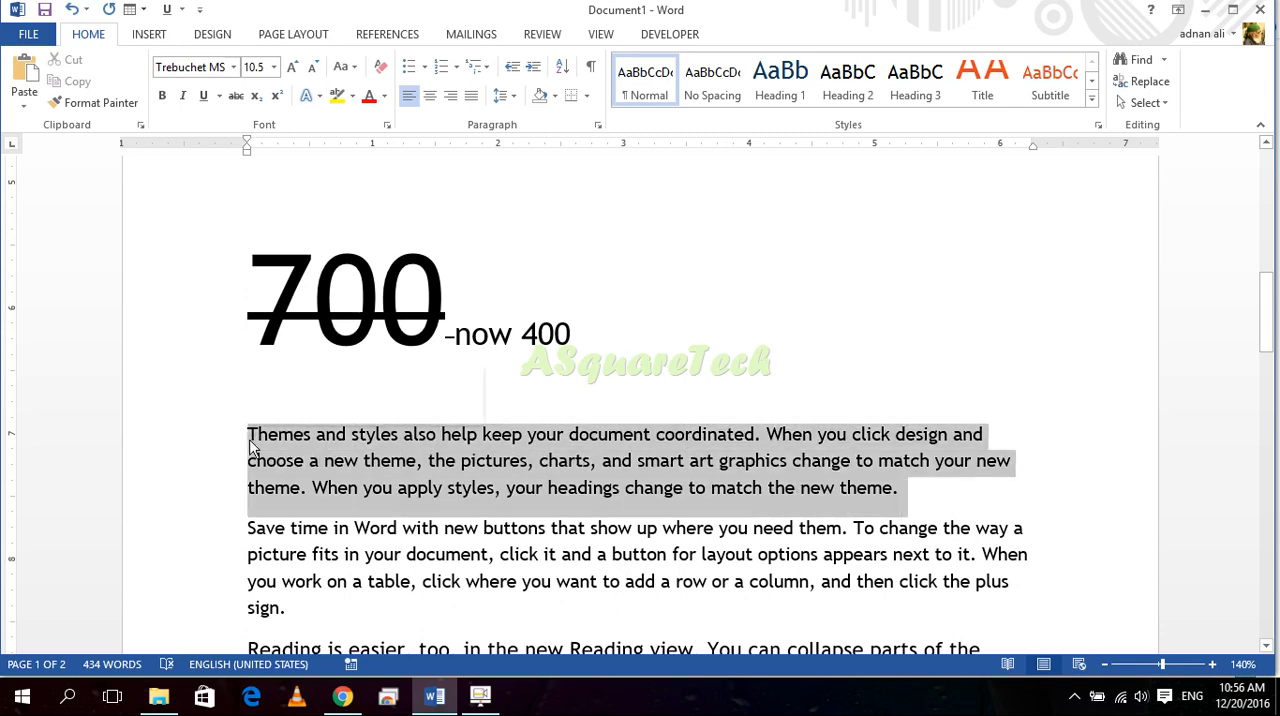
left_click(233, 68)
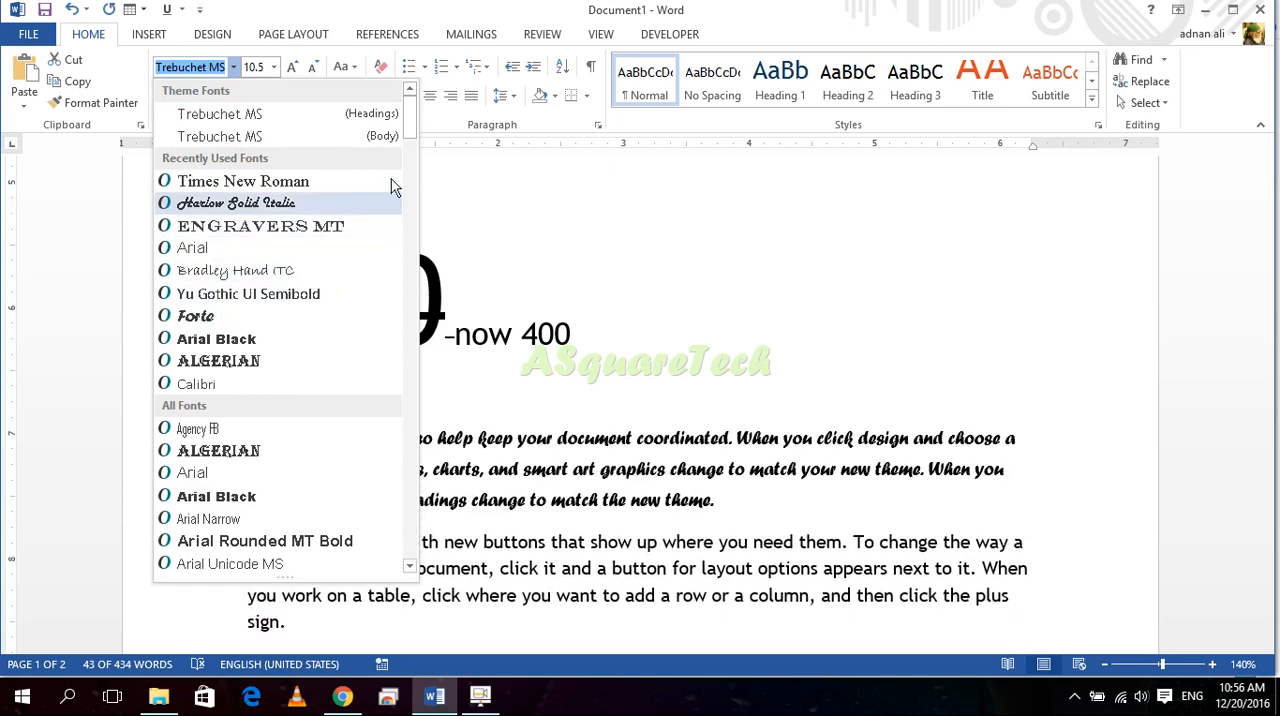
scroll(405, 192, "down", 3)
scroll(405, 192, "down", 15)
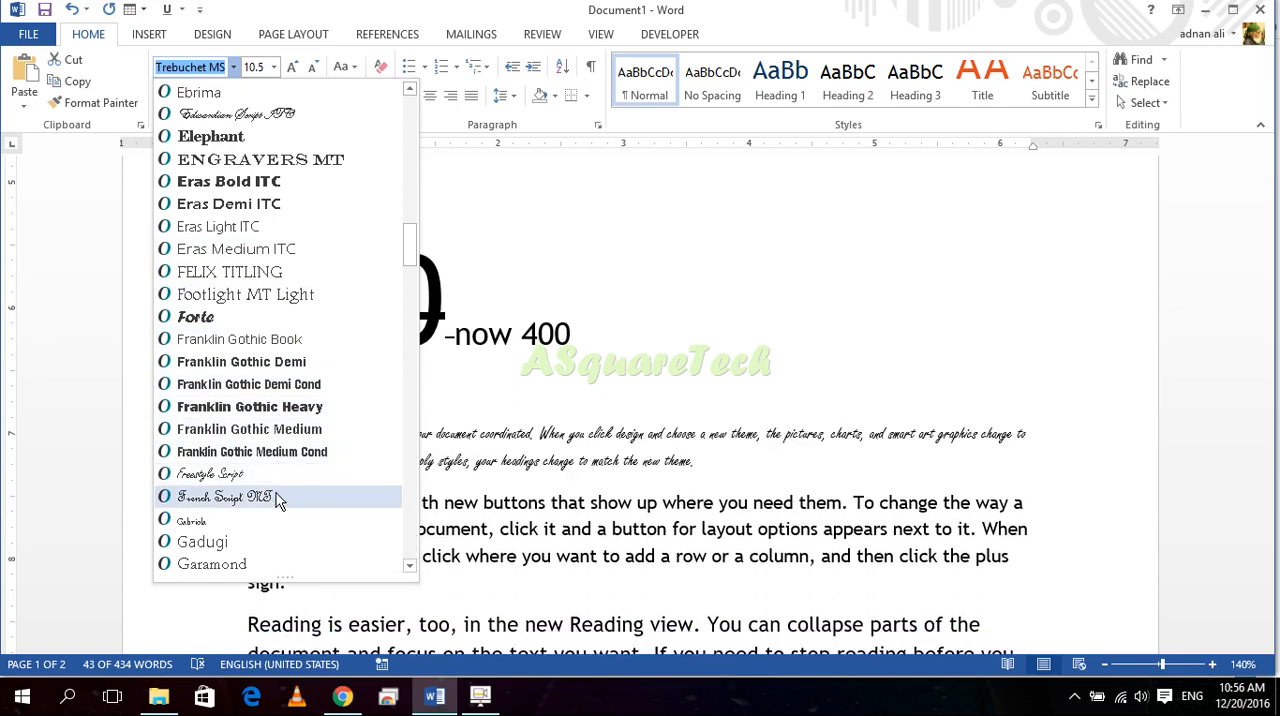
scroll(281, 512, "down", 2)
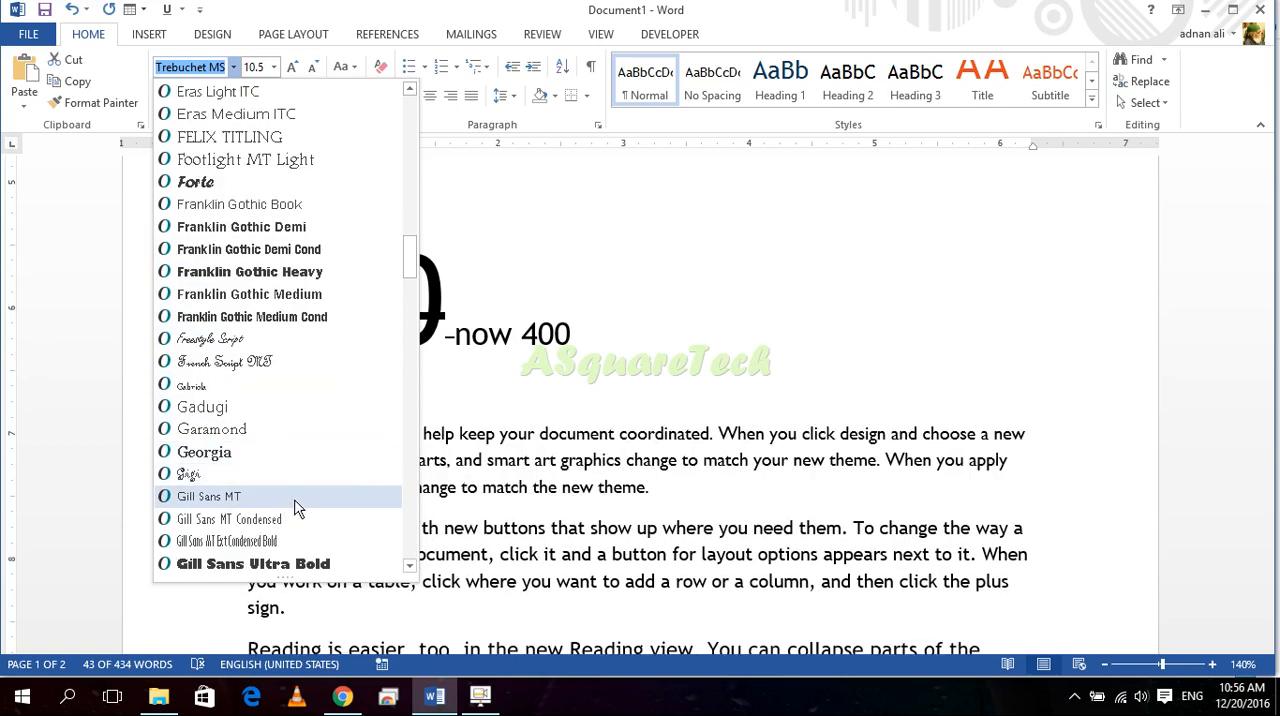
scroll(349, 251, "up", 8)
scroll(365, 185, "up", 12)
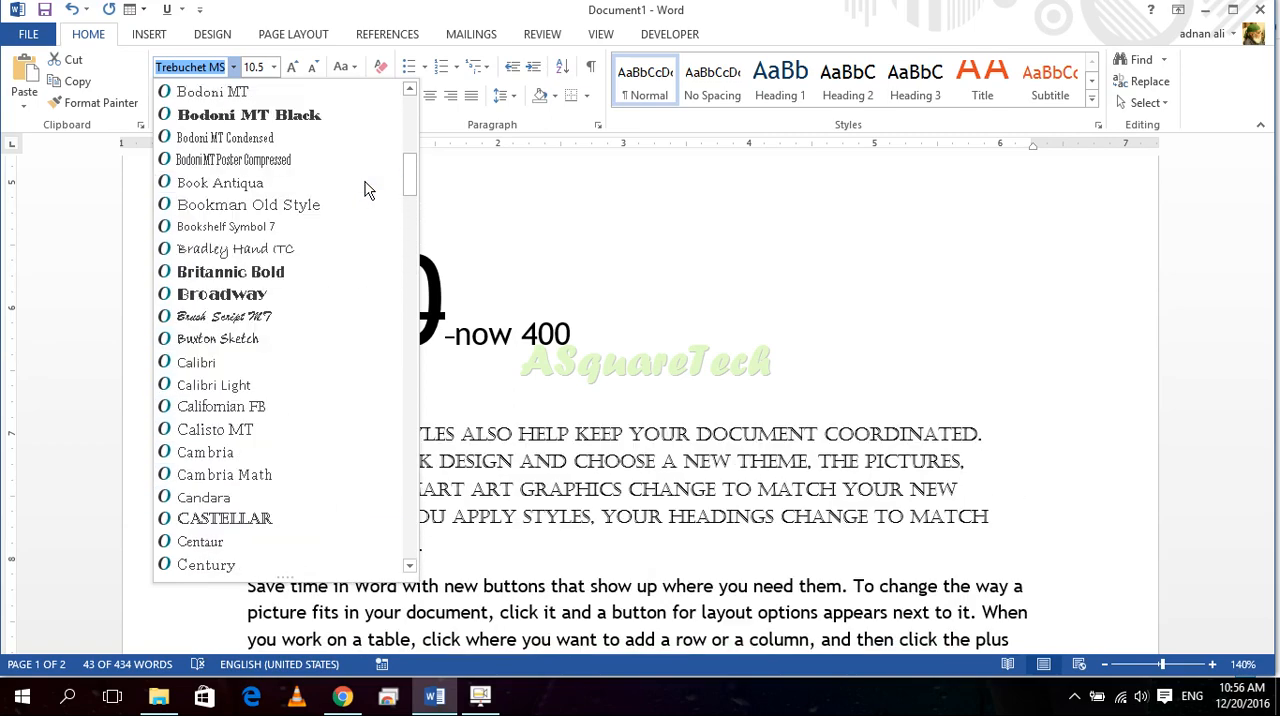
scroll(330, 160, "up", 3)
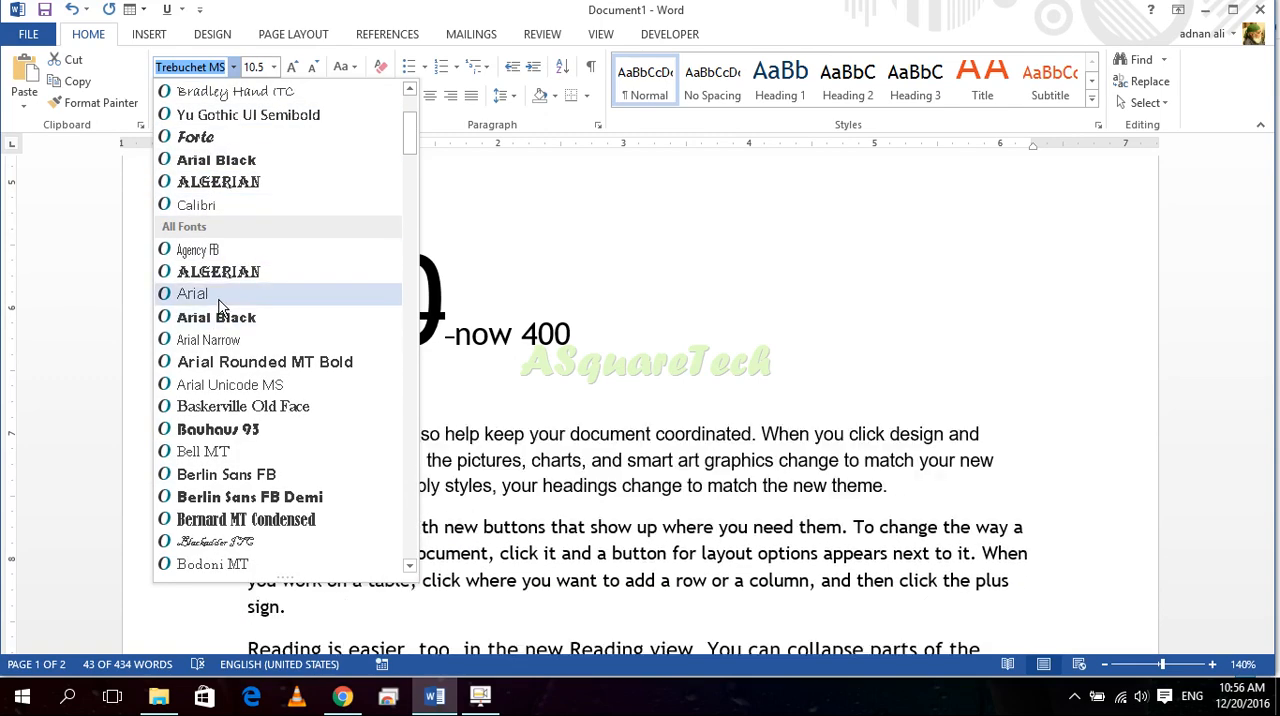
scroll(235, 220, "up", 3)
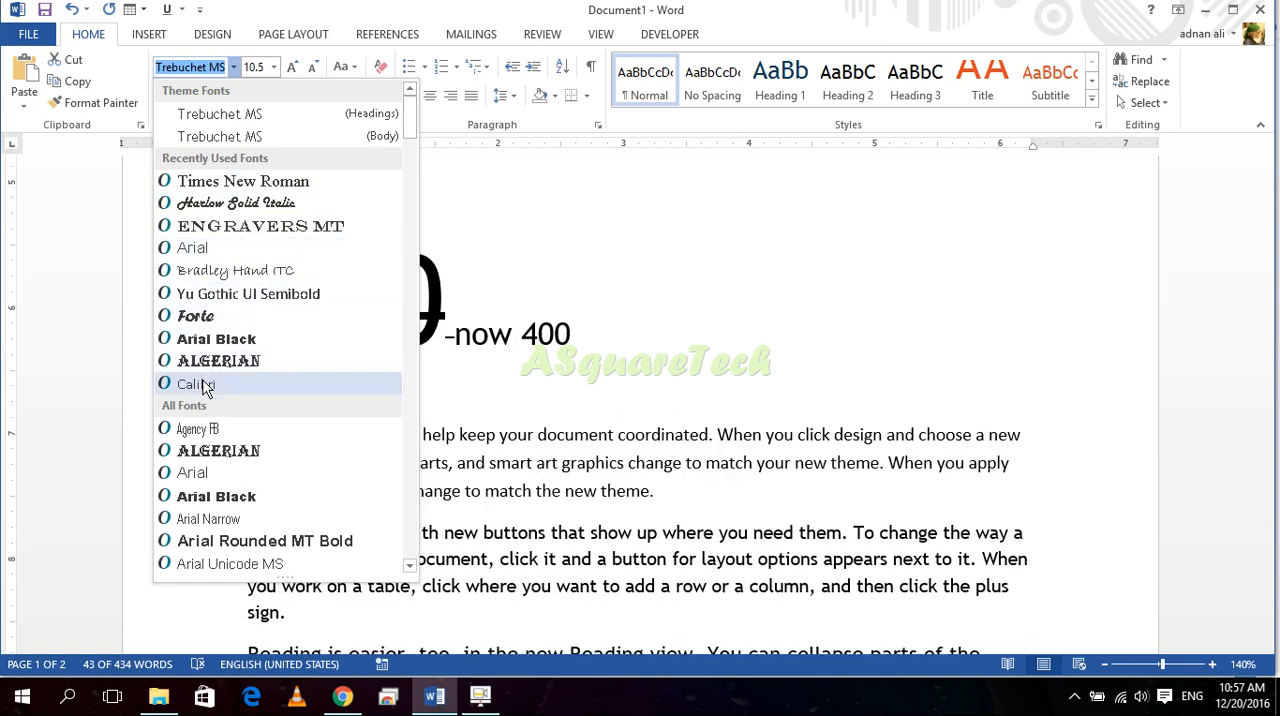
left_click(768, 540)
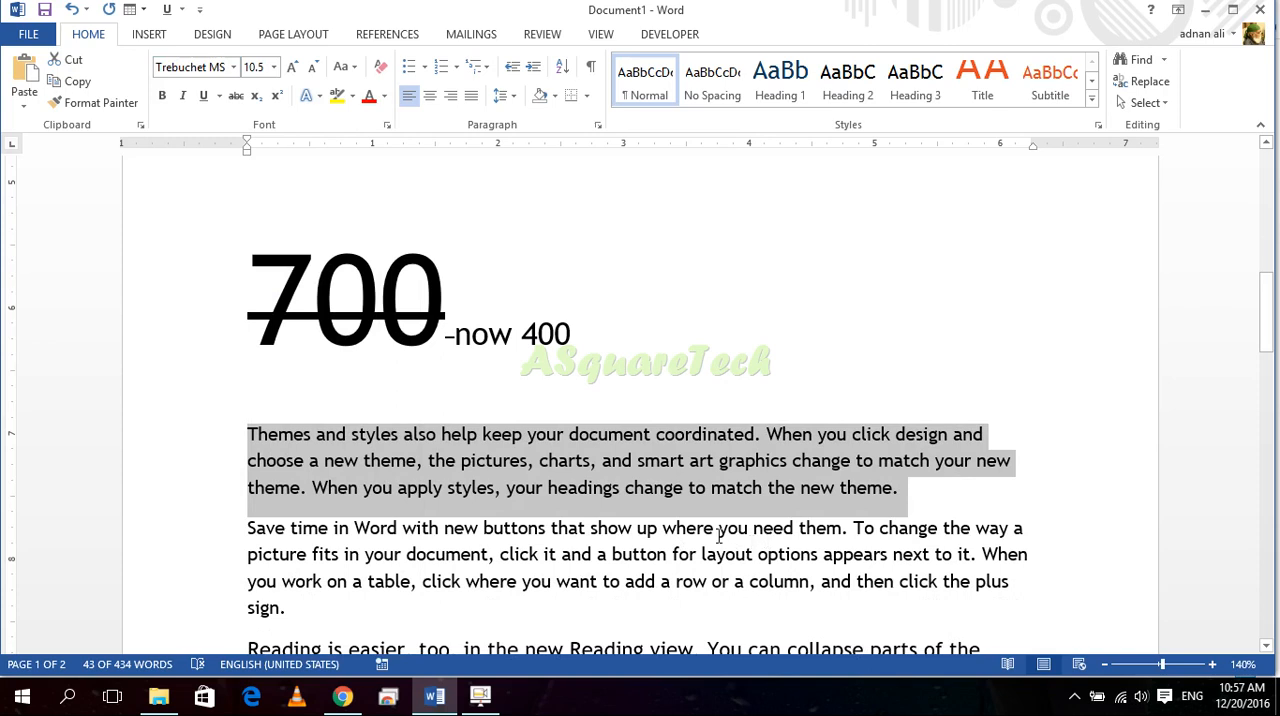
left_click(718, 535)
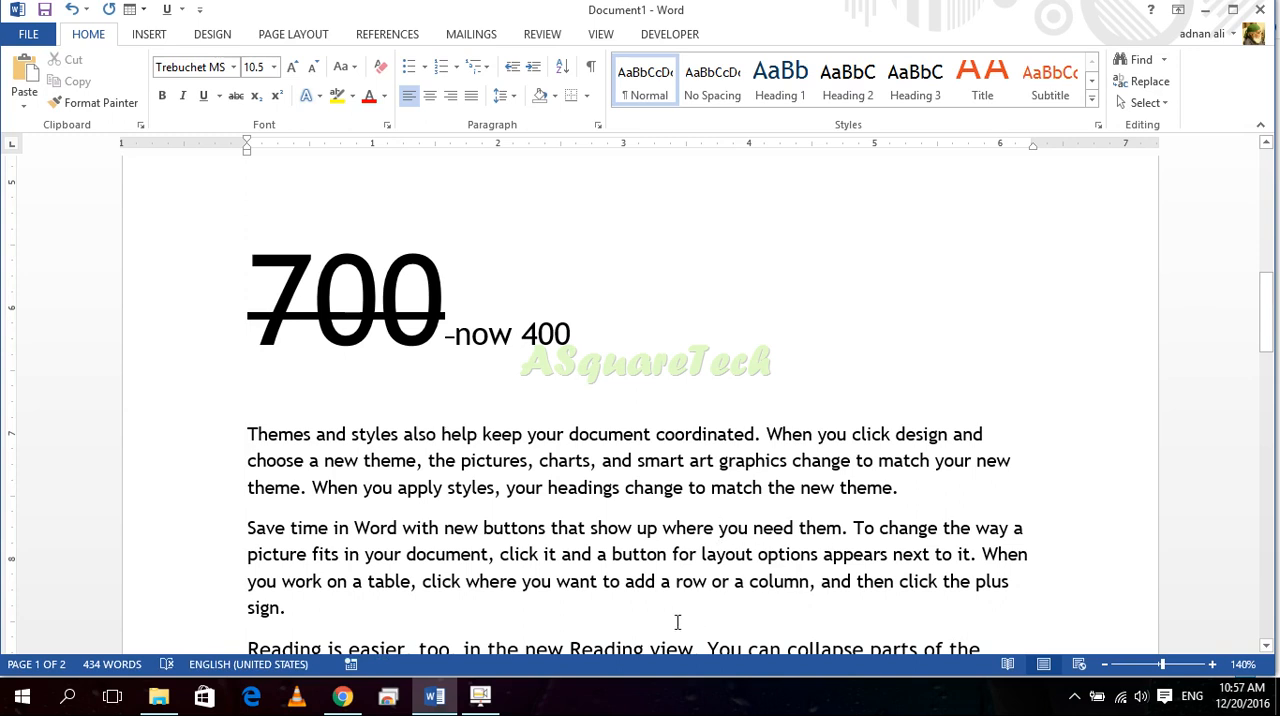
Step: Make the "Save time in Word" paragraph bold, italic and underlined
scroll(657, 629, "down", 1)
left_click_drag(321, 551, 250, 466)
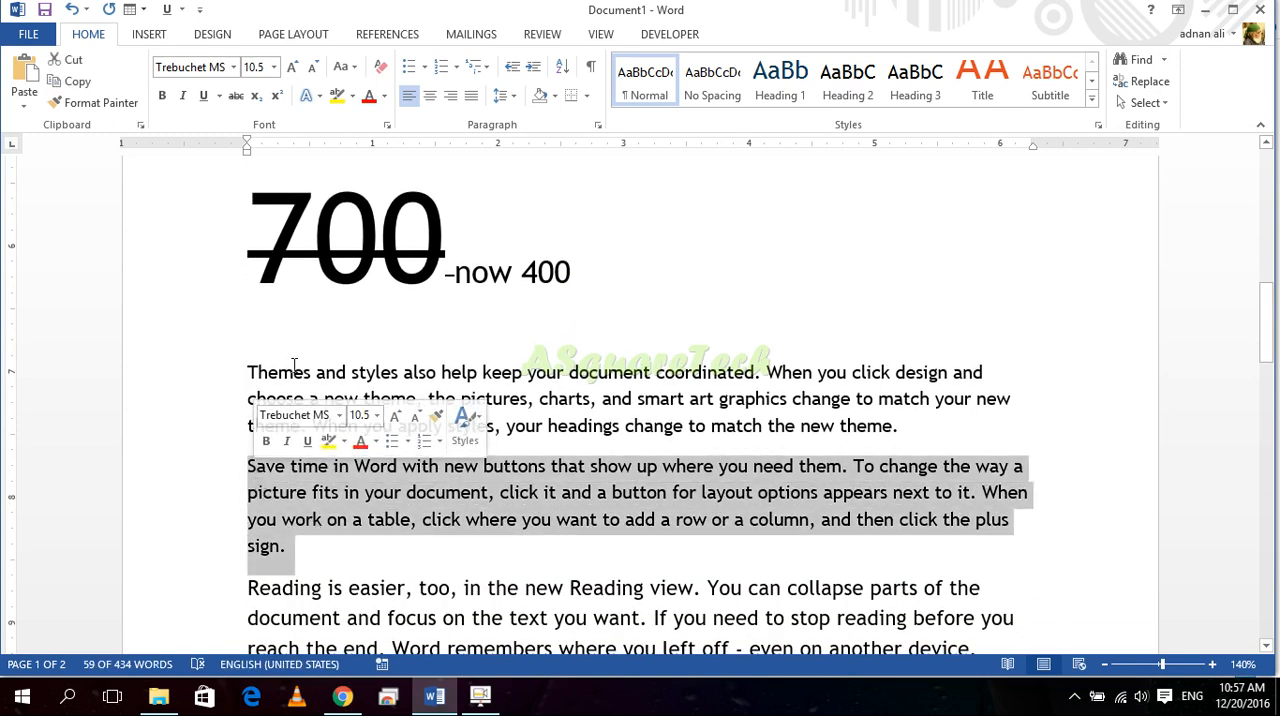
left_click(162, 95)
left_click(183, 95)
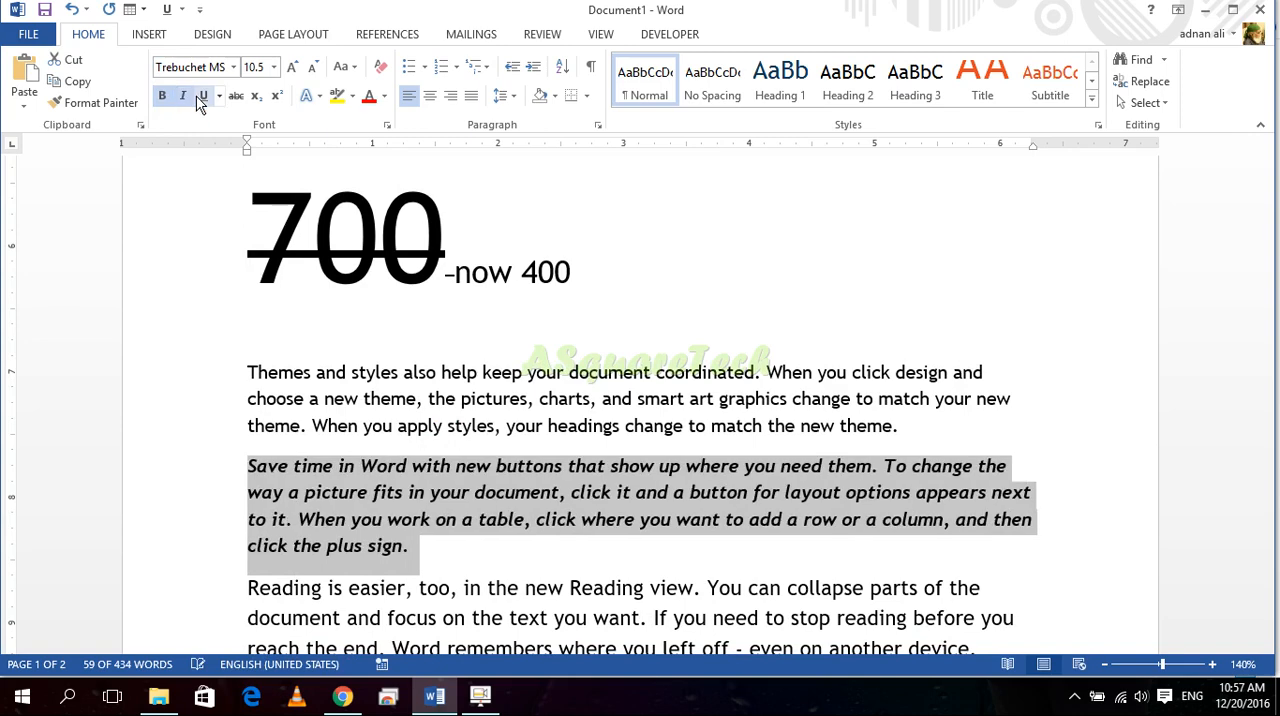
left_click(202, 96)
Step: Change the paragraph's font to Harlow Solid Italic and increase its size to 11
left_click(234, 67)
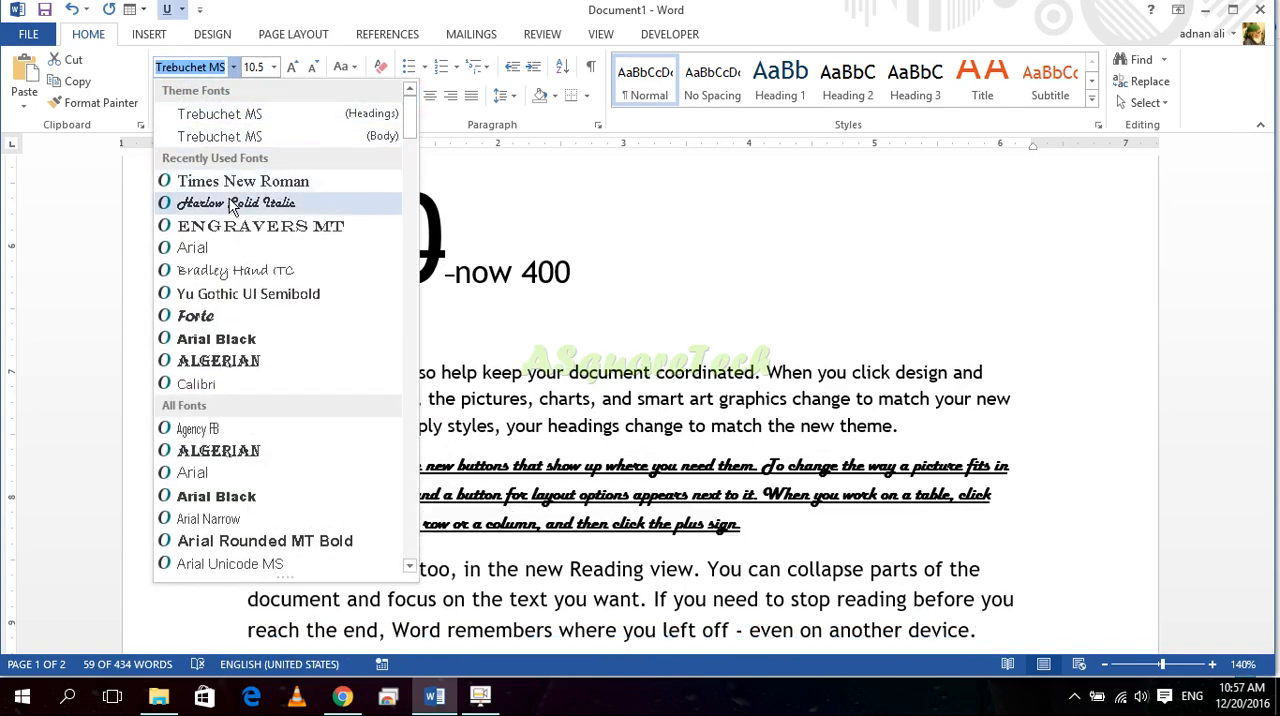
left_click(232, 204)
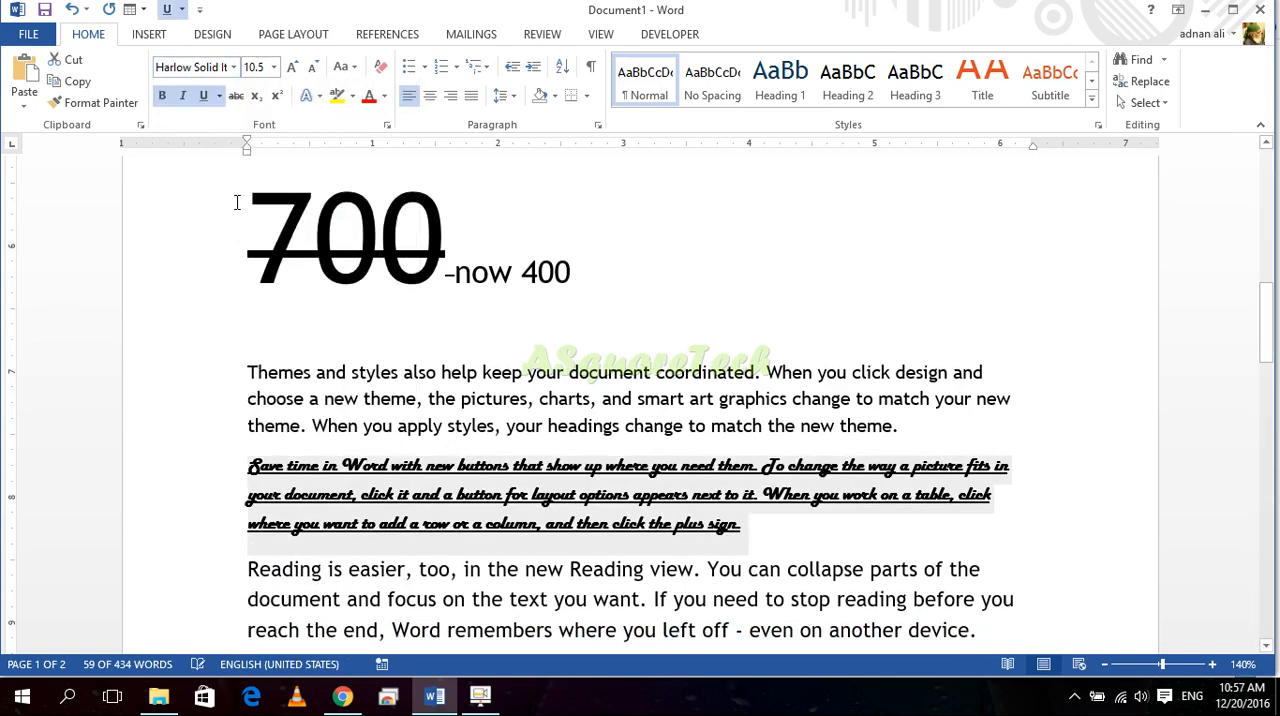
left_click(290, 67)
left_click(508, 470)
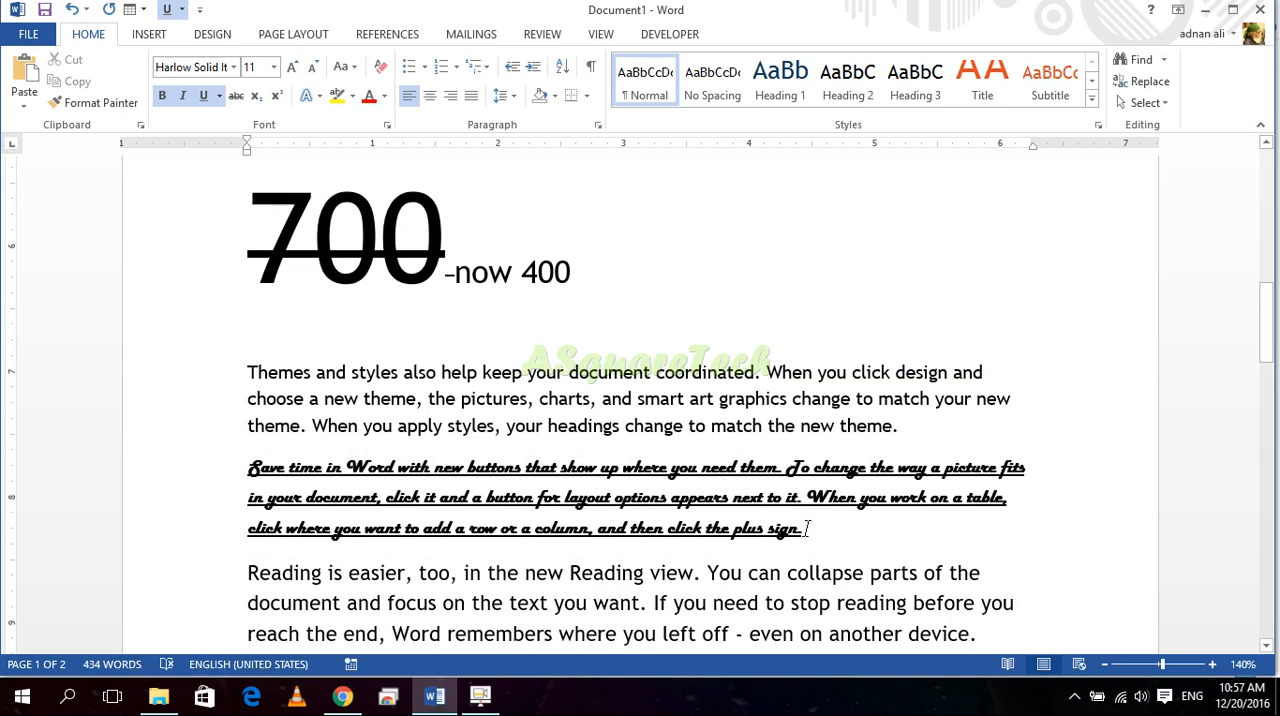
Step: Try changing the "Save time in Word" paragraph's font to Times New Roman, then undo the change
left_click_drag(810, 530, 278, 480)
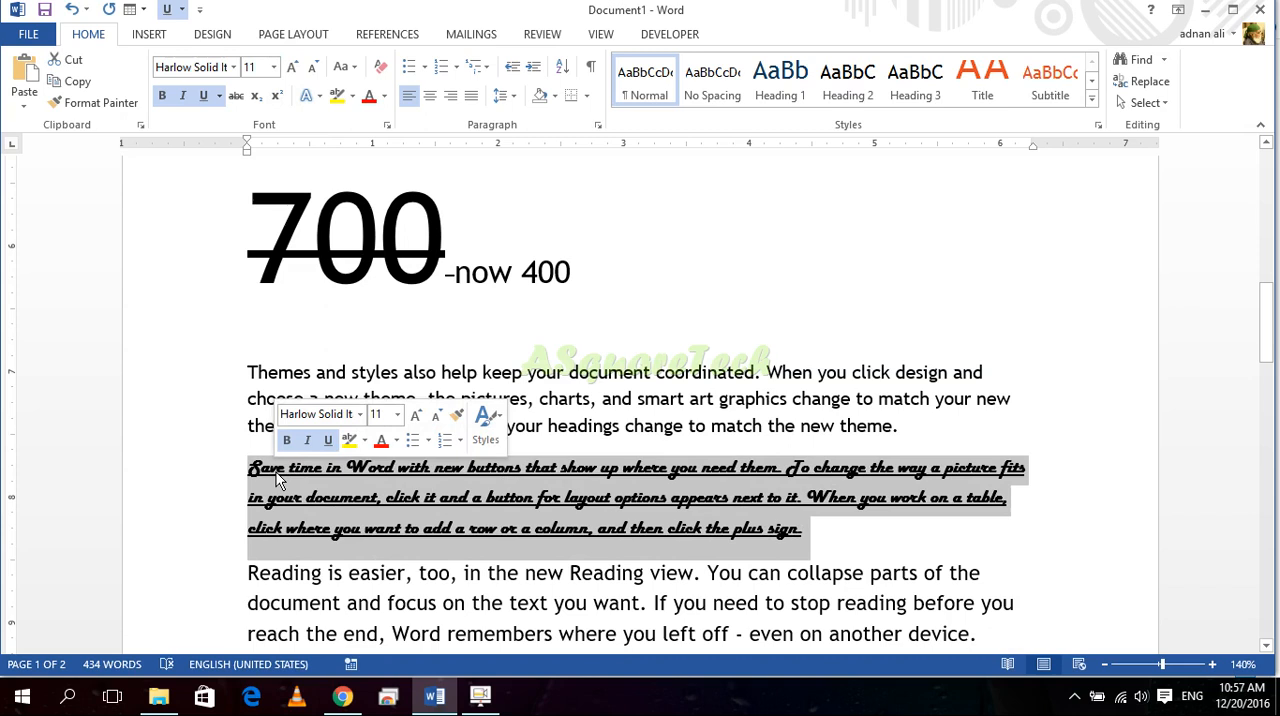
left_click(181, 95)
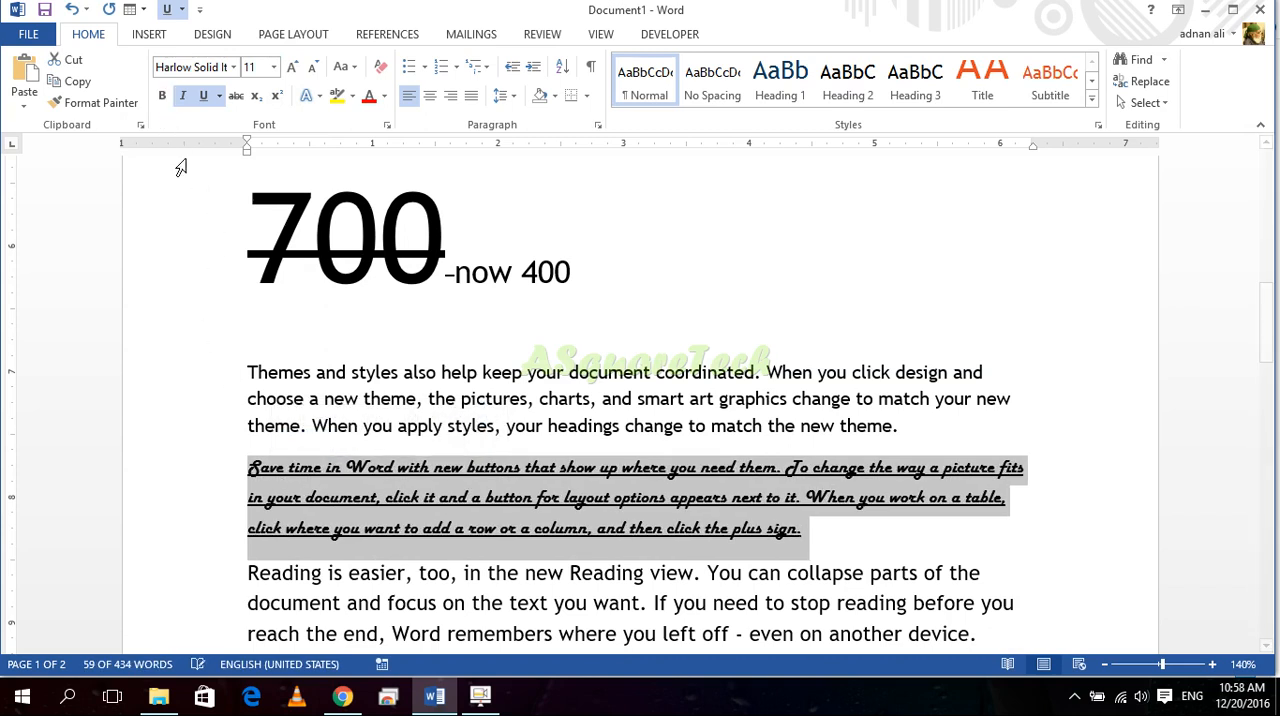
left_click(233, 67)
left_click(222, 203)
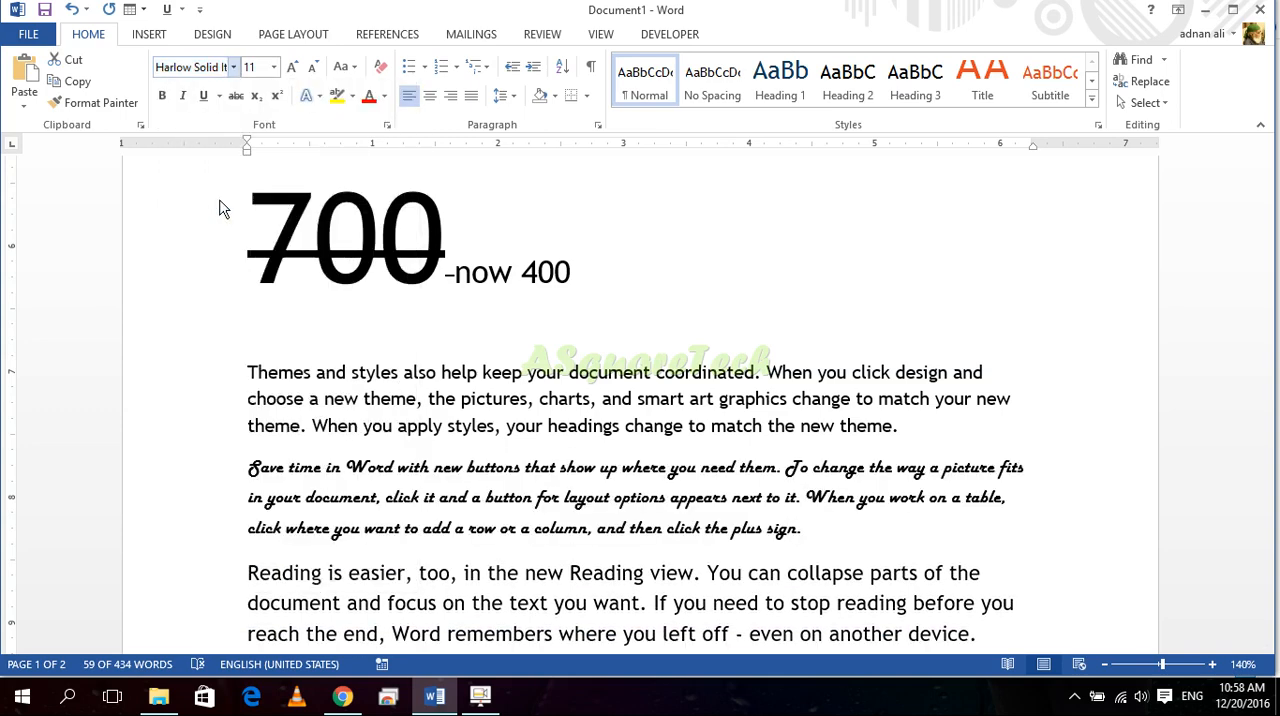
left_click(349, 474)
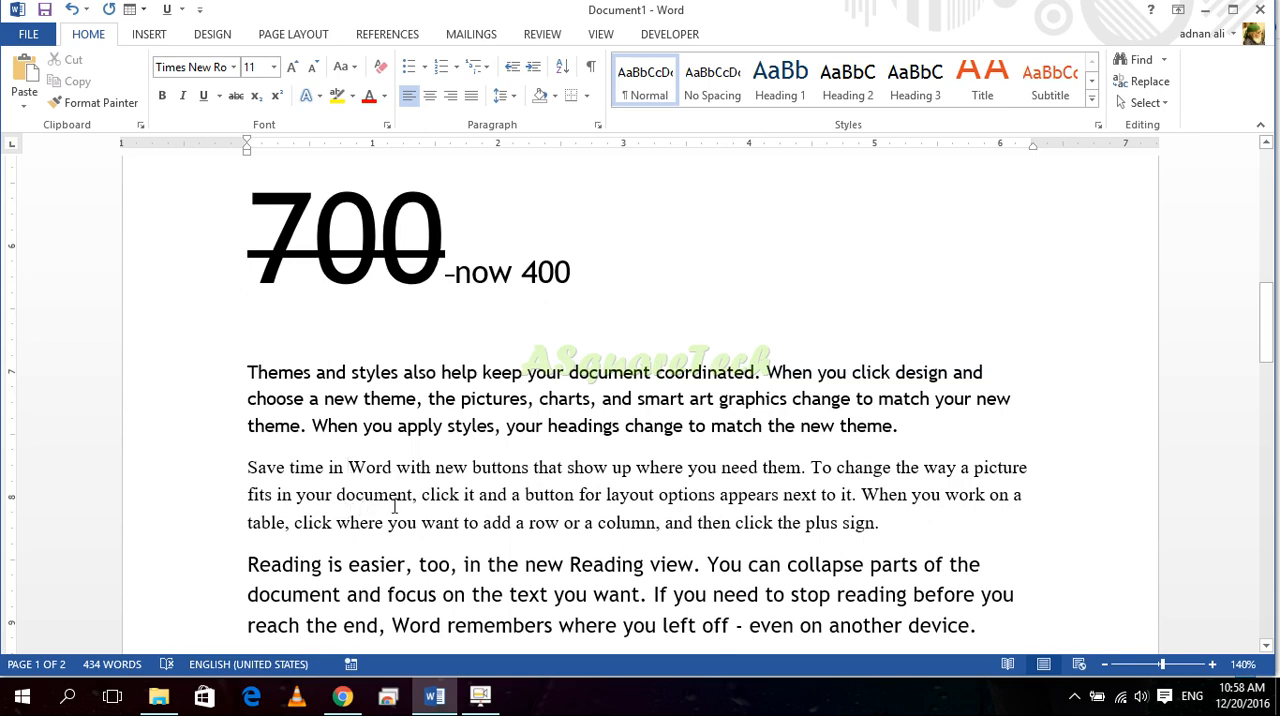
key("ctrl+z")
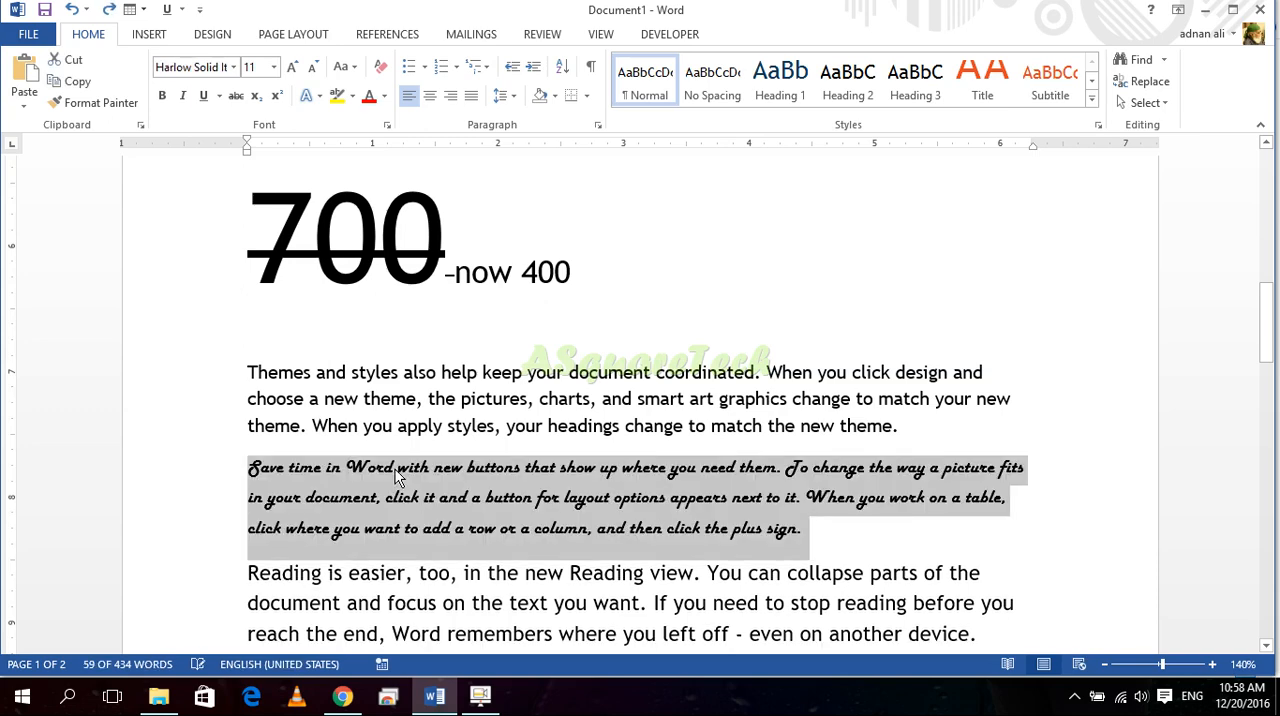
Step: Clear all formatting from the "Save time in Word" paragraph
left_click(644, 570)
left_click_drag(795, 525, 250, 468)
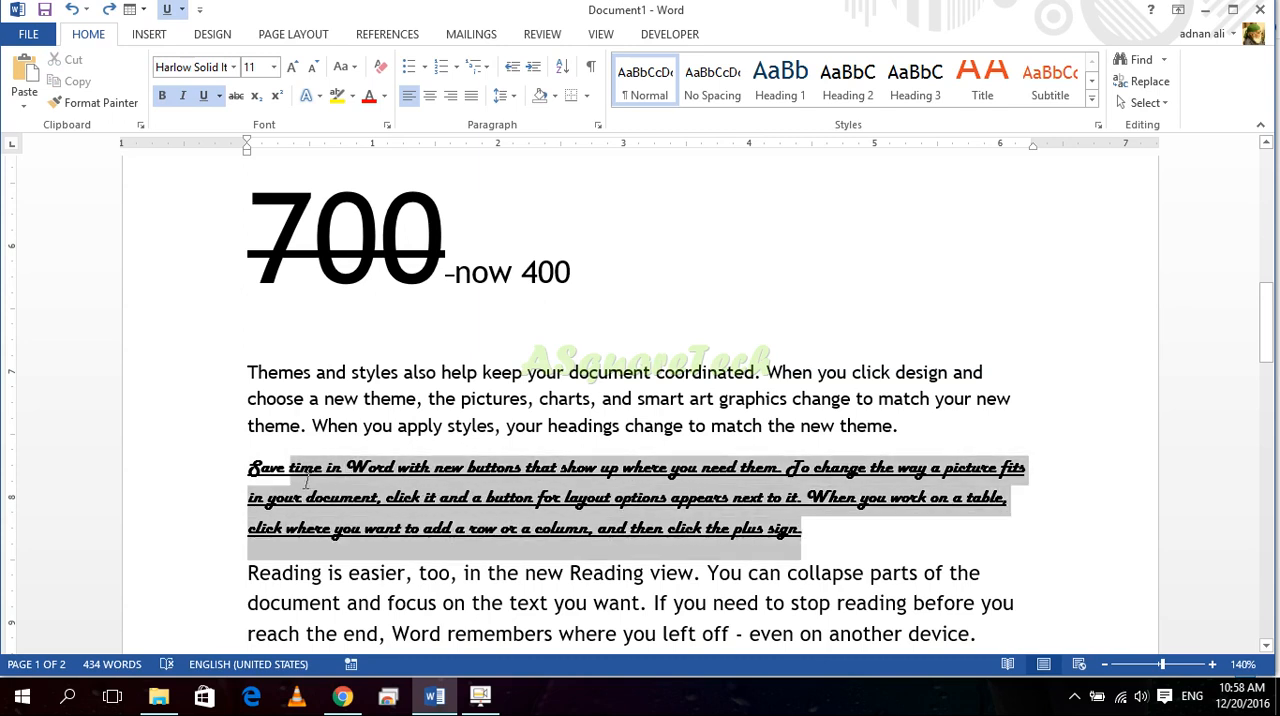
left_click(382, 68)
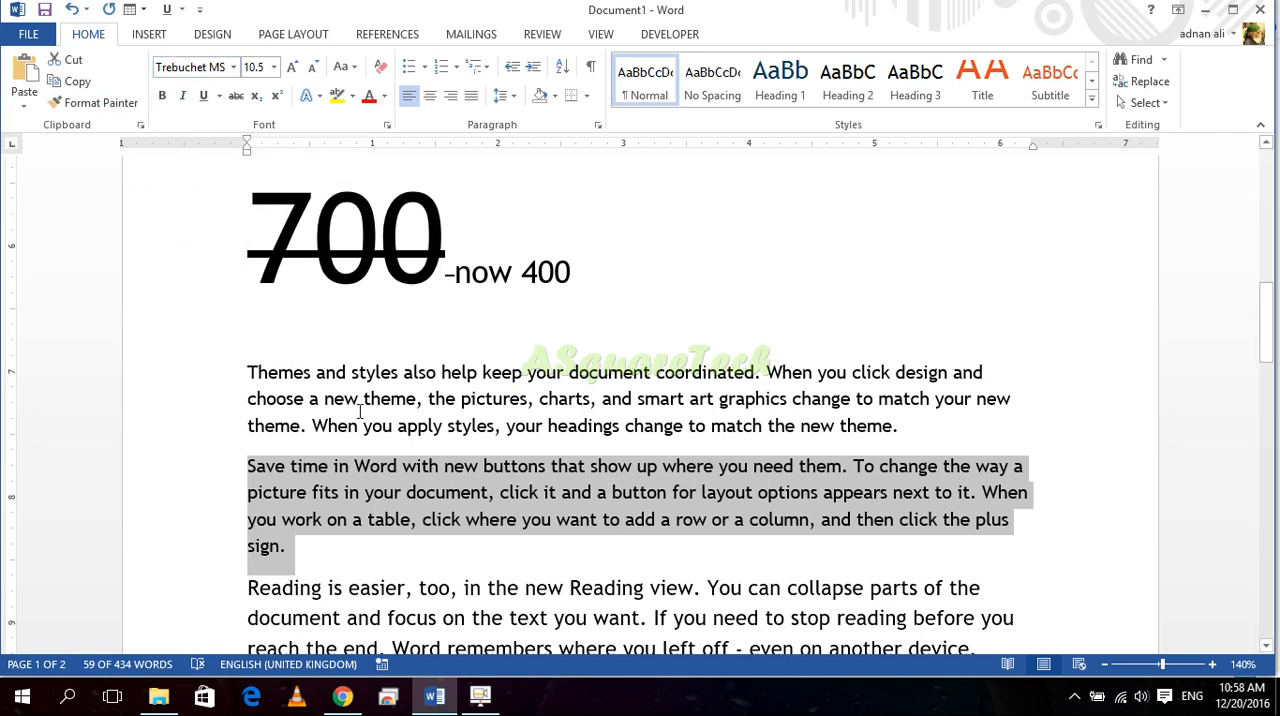
Step: Select the entire document's content and delete it
scroll(360, 412, "down", 4, "ctrl")
key("ctrl+a")
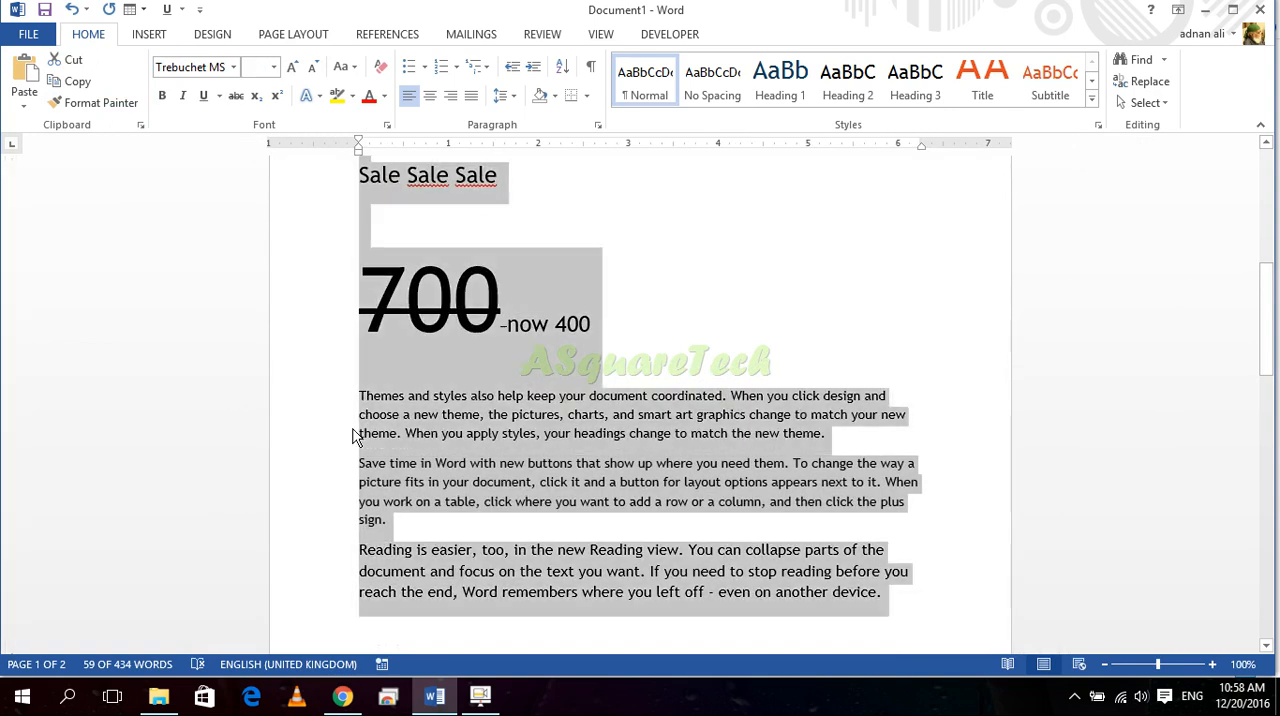
key("Delete")
left_click(480, 696)
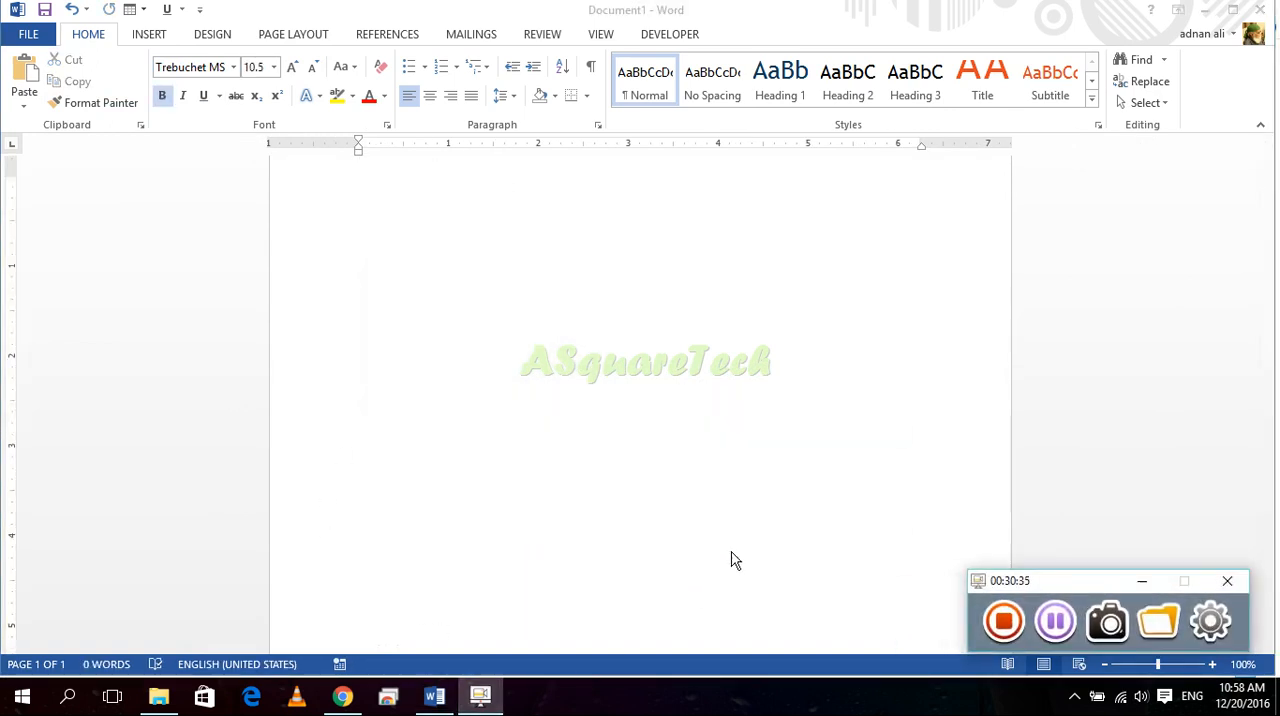